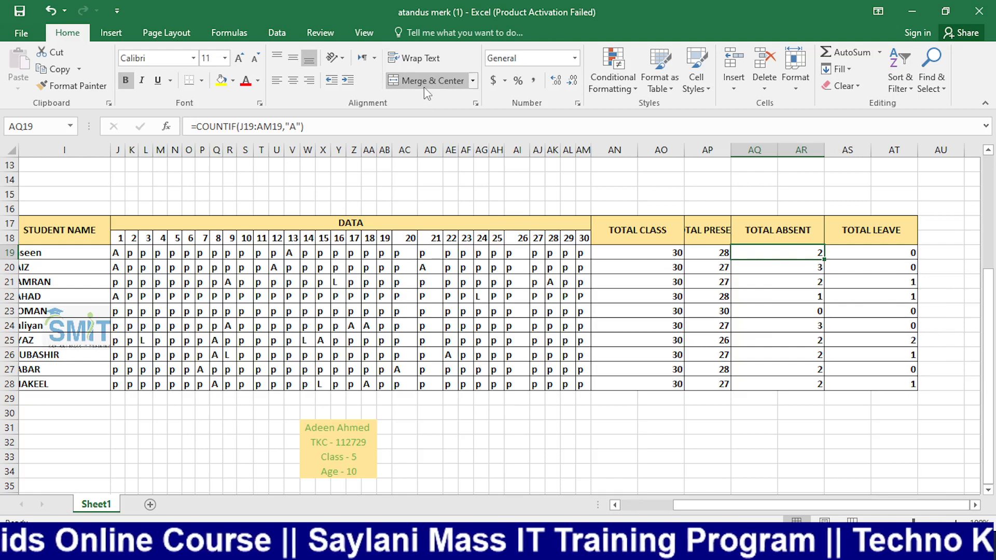
Unmerge the first TOTAL ABSENT cell and fill its COUNTIF formula down to row 28
left_click(424, 83)
left_click_drag(765, 252, 827, 392)
Delete empty column AR, then unmerge the first TOTAL LEAVE cell and fill it down
right_click(802, 152)
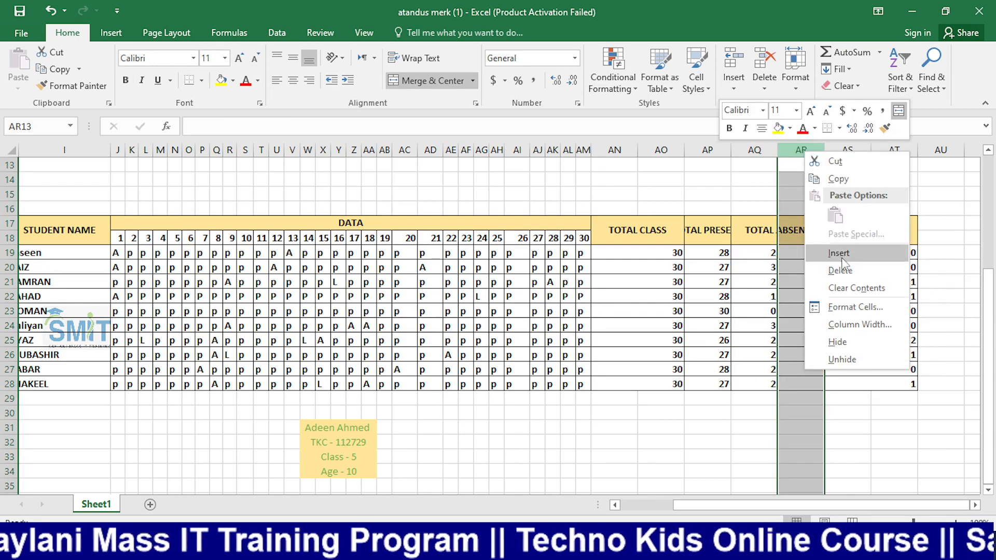
left_click(840, 270)
left_click(804, 251)
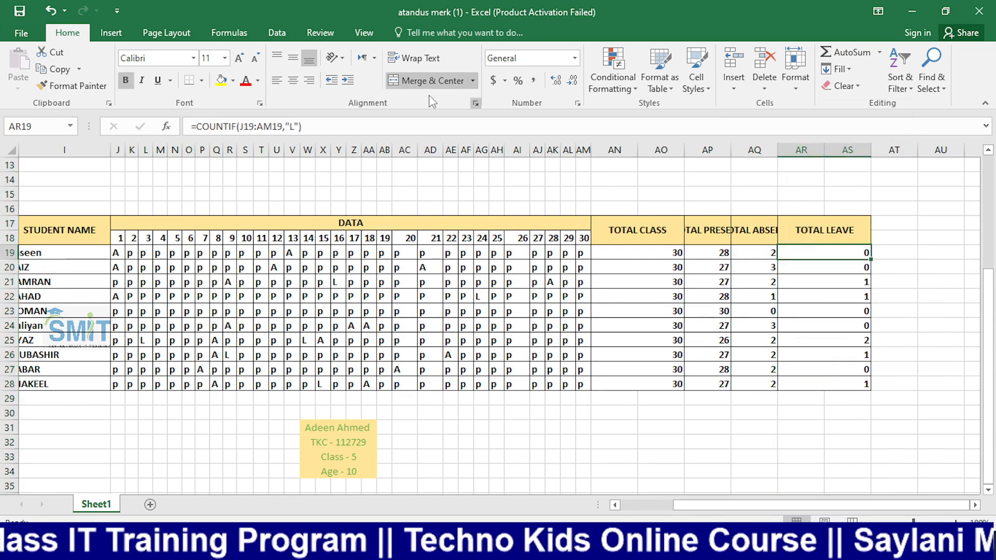
left_click(410, 81)
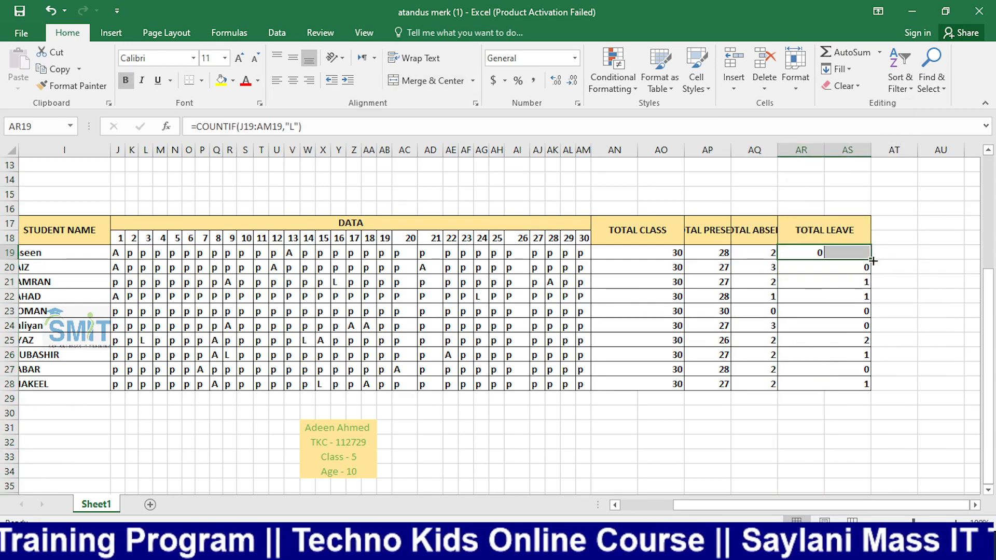
left_click_drag(873, 261, 866, 389)
left_click(857, 299)
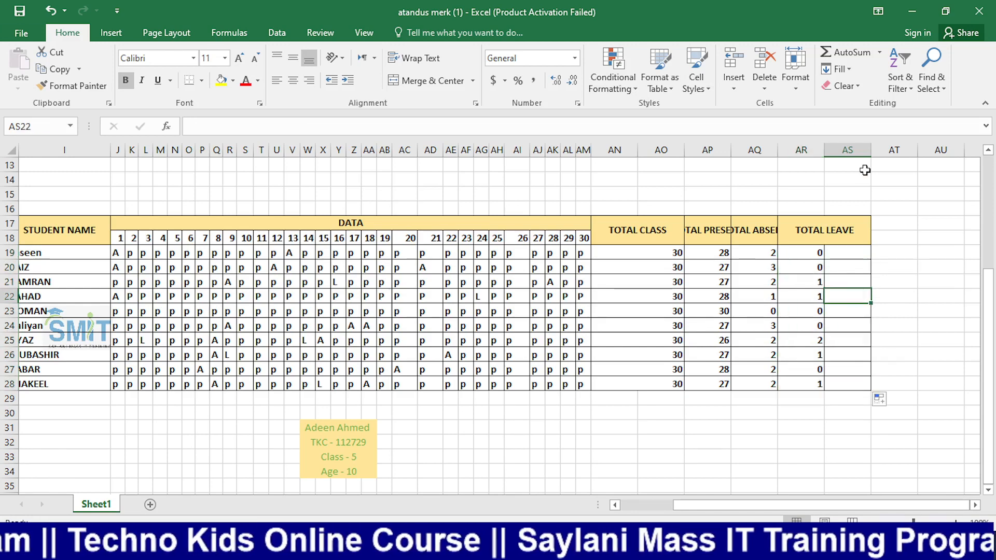
Delete column AS so TOTAL LEAVE fills one column, then select all three count columns
left_click(848, 150)
right_click(848, 150)
left_click(885, 256)
left_click(888, 337)
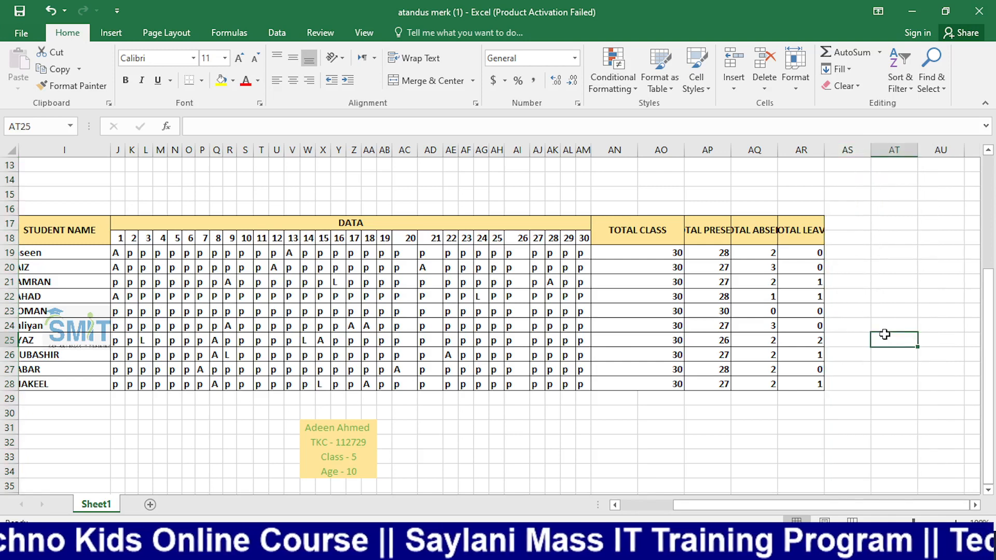
left_click_drag(721, 253, 803, 384)
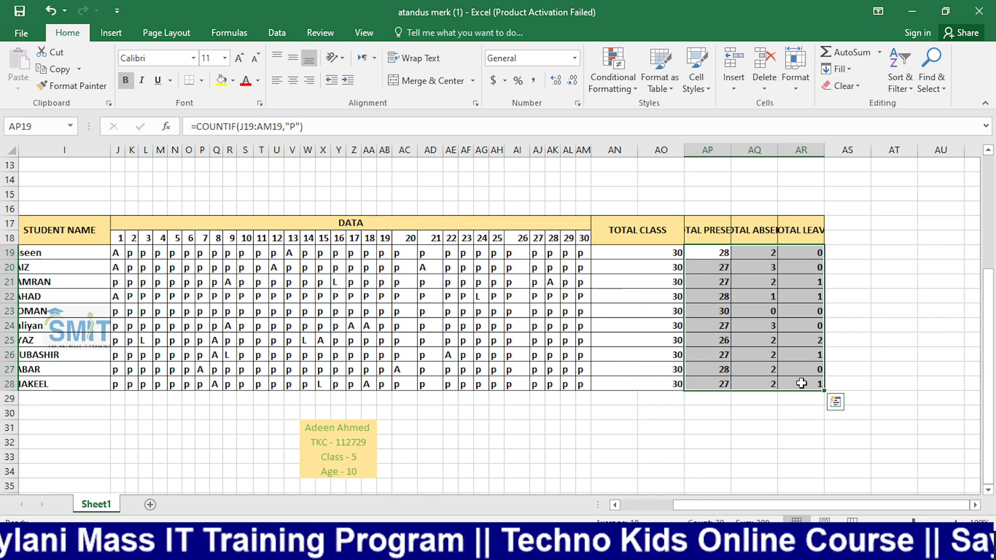
left_click(864, 340)
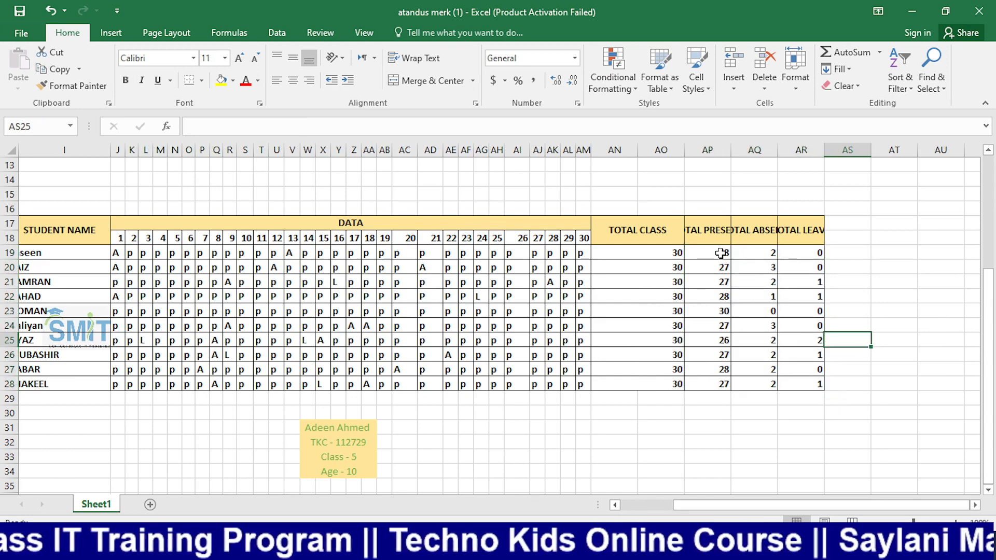
left_click(694, 254)
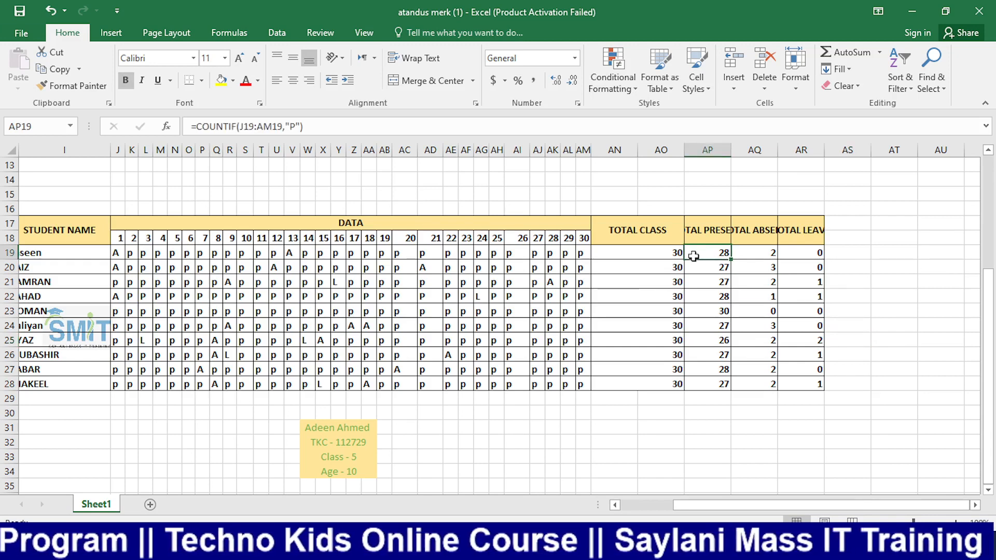
left_click(755, 252)
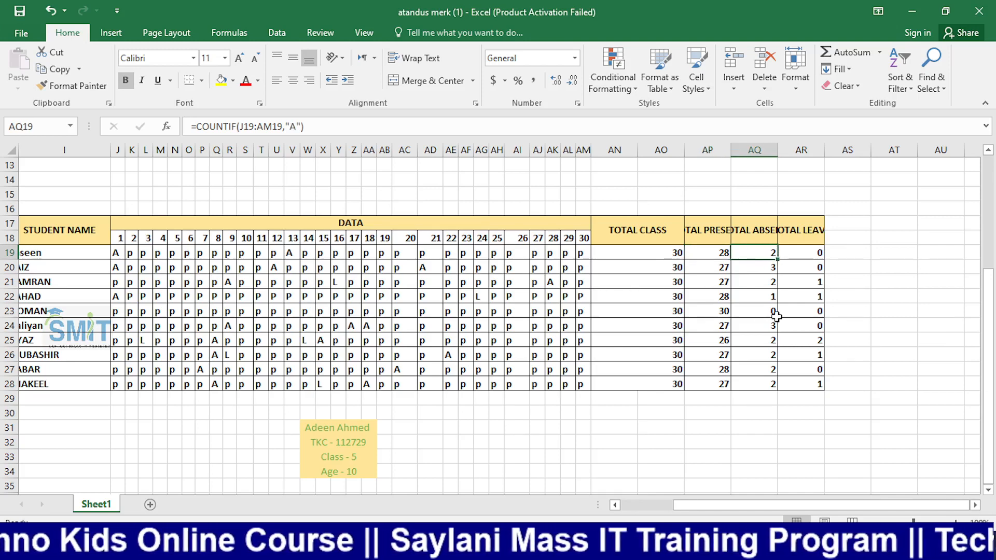
left_click(799, 252)
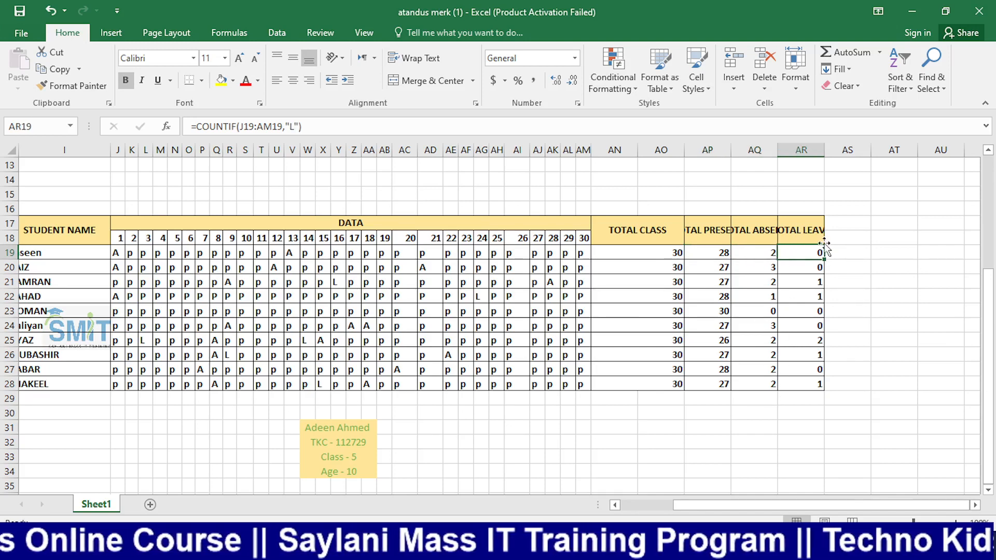
left_click(677, 283)
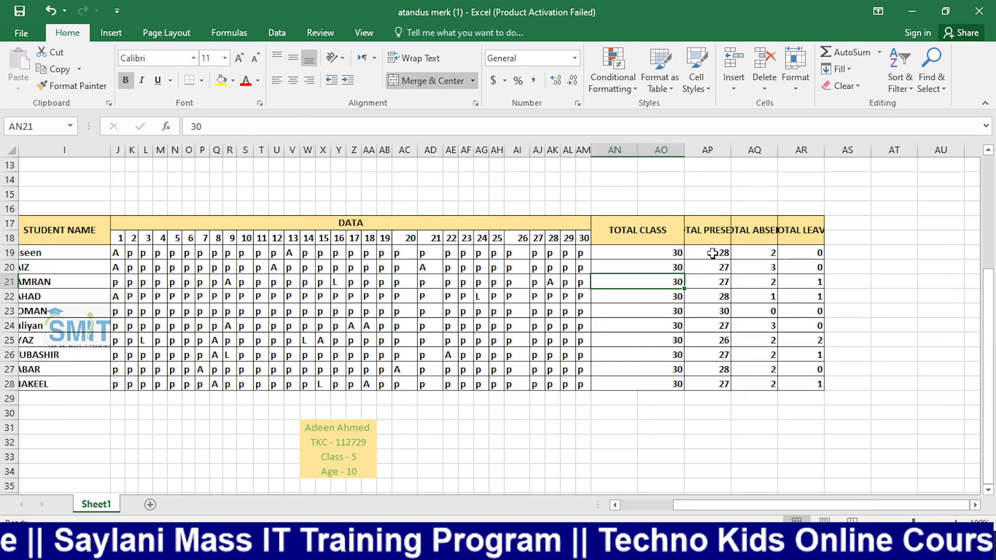
left_click_drag(712, 253, 787, 390)
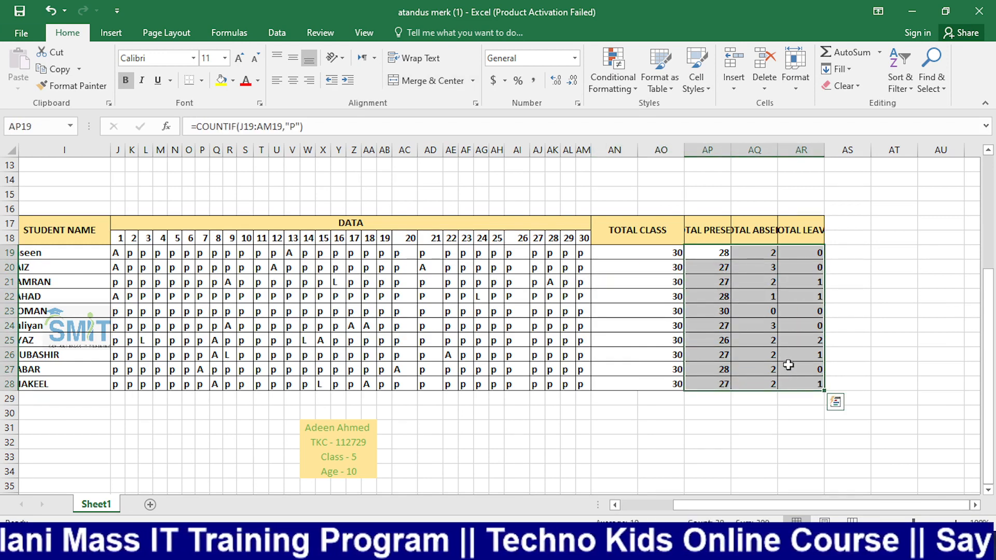
Delete the count formulas in AP19:AR28
key("Delete")
left_click(882, 297)
left_click(704, 253)
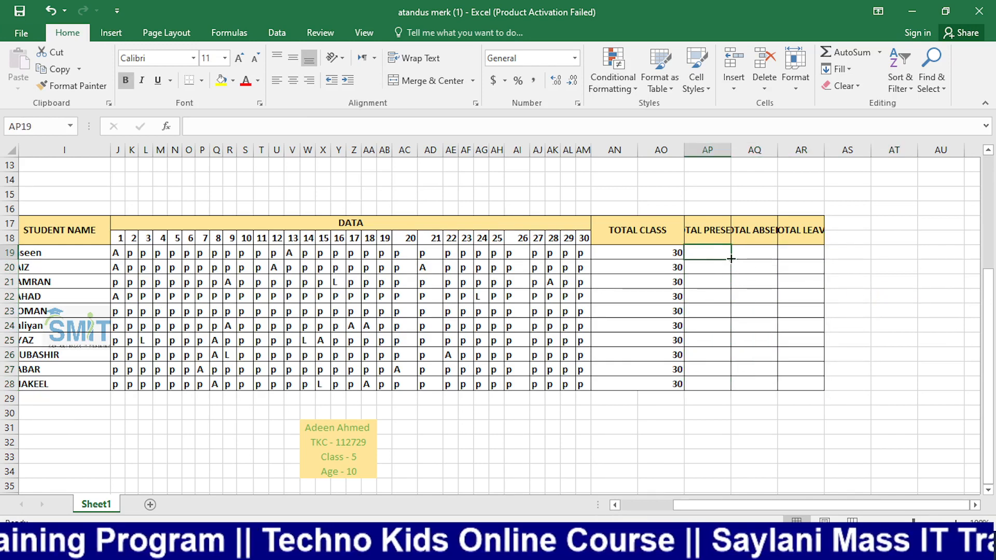
Select the empty absent and leave cells in columns AQ and AR, then switch to the recorder
left_click_drag(731, 259, 823, 374)
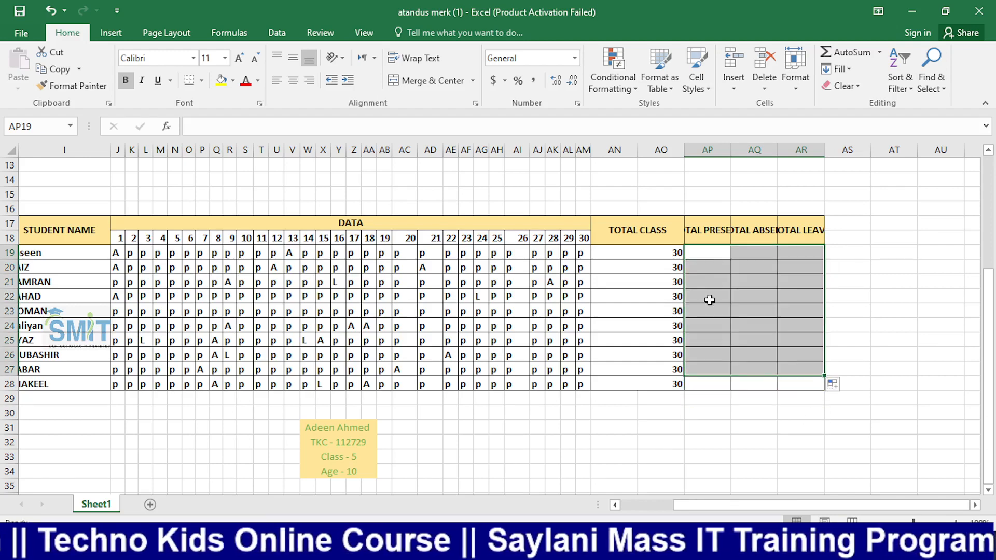
left_click(715, 254)
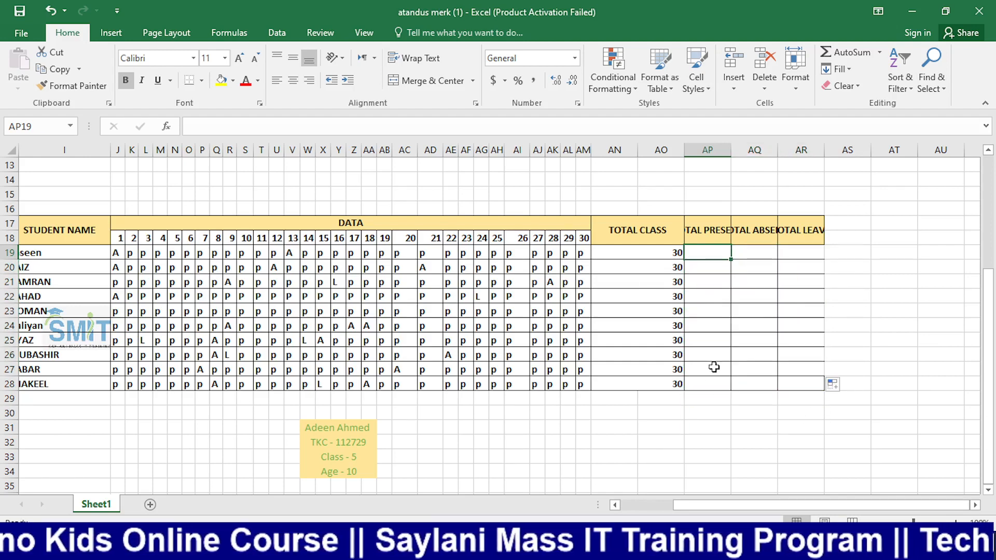
left_click_drag(754, 263, 754, 366)
left_click_drag(804, 259, 789, 347)
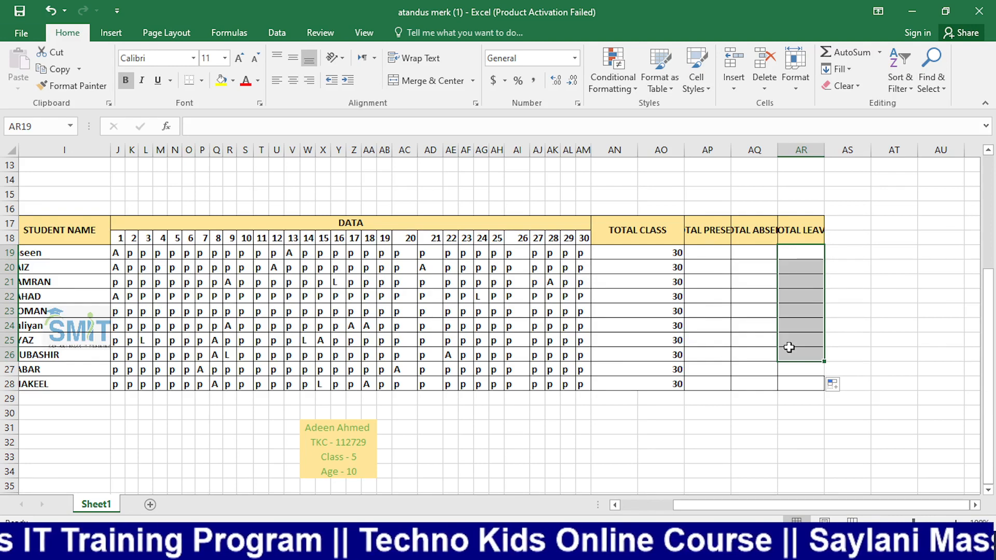
key("alt+Tab")
left_click(44, 416)
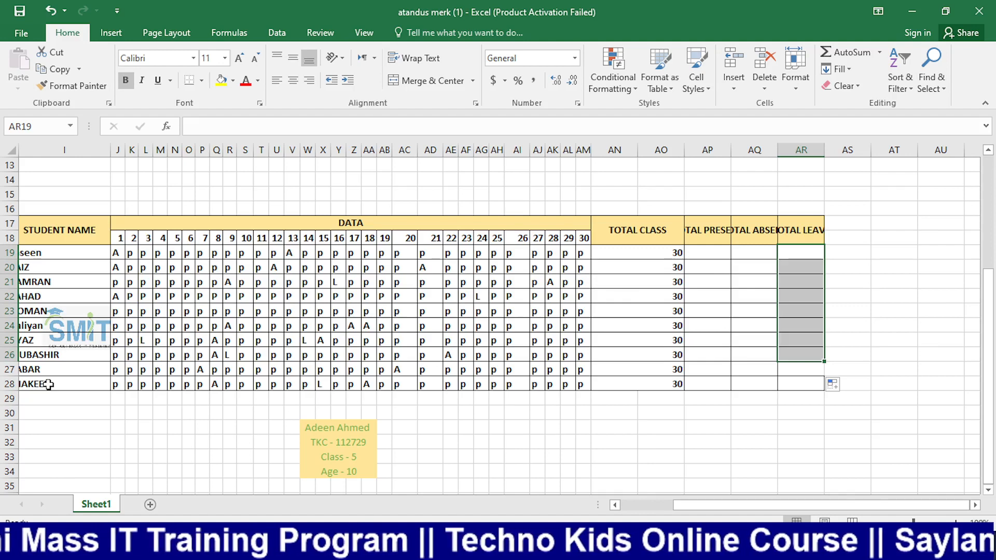
left_click(725, 256)
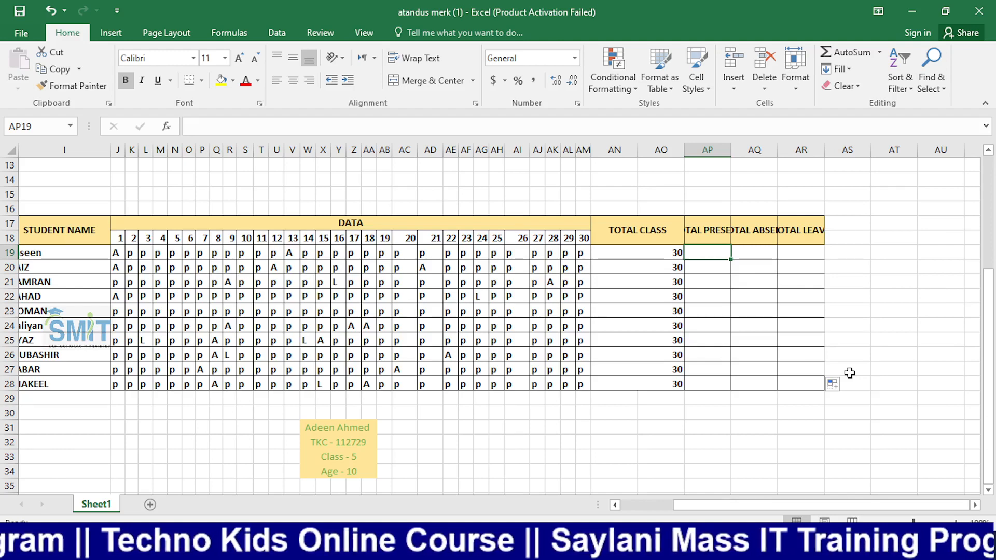
key("alt+Tab")
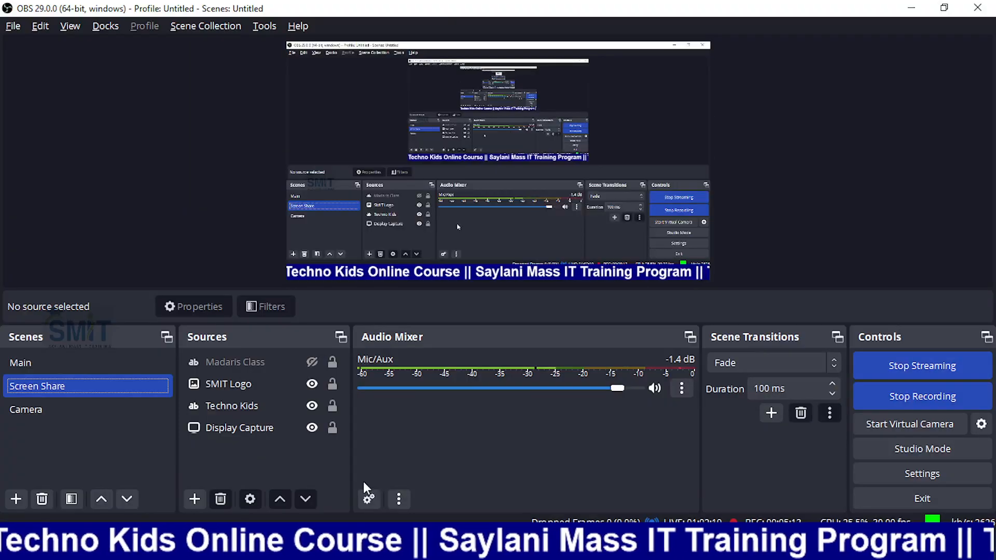
left_click(71, 410)
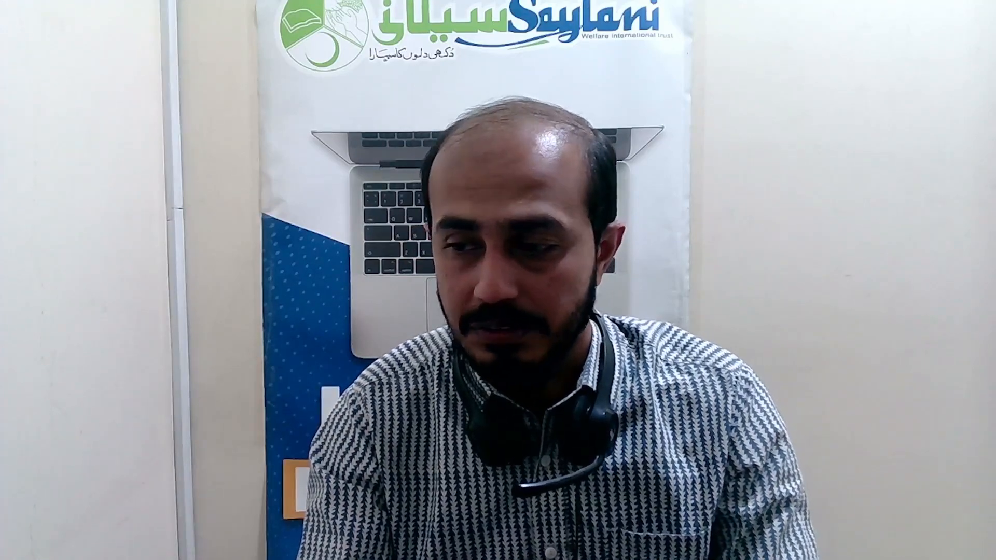
left_click(42, 379)
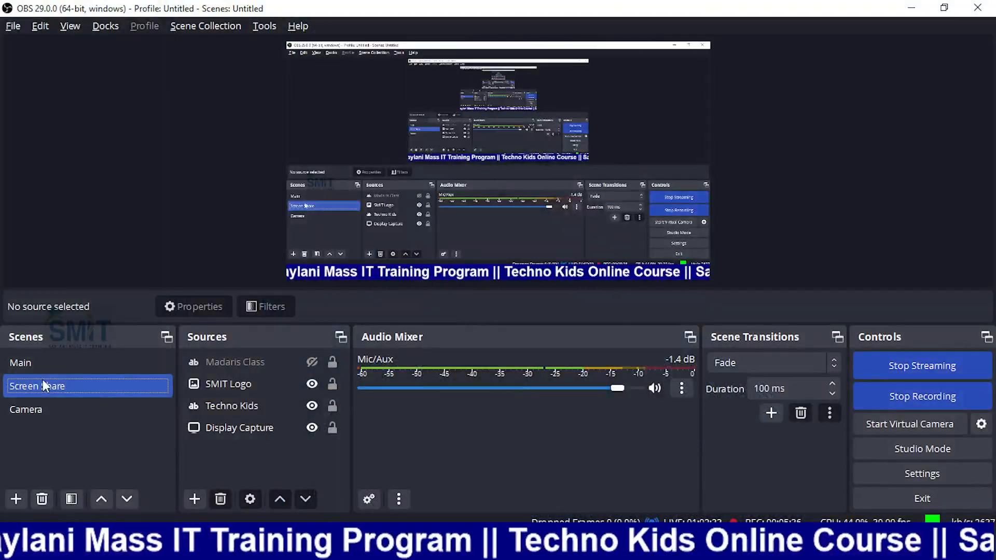
left_click(24, 365)
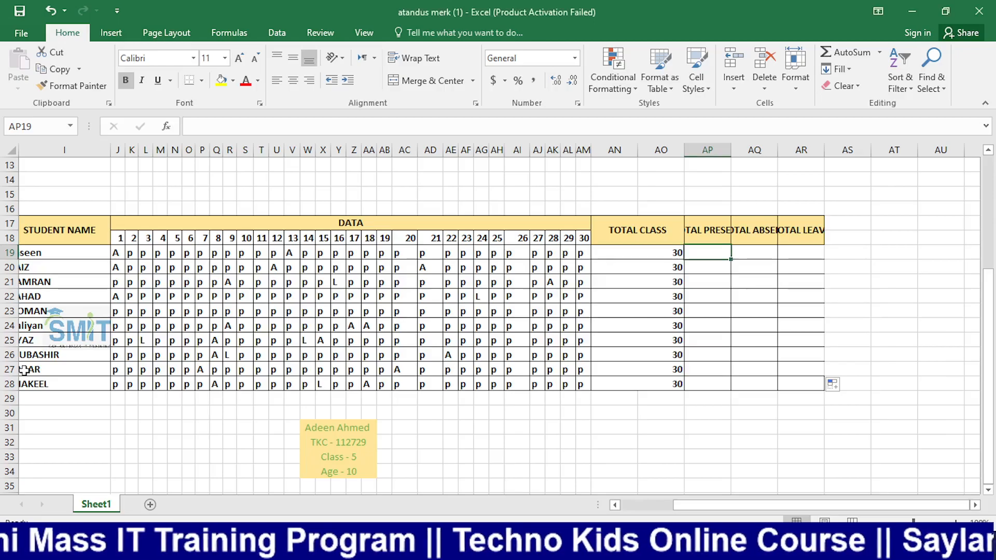
left_click(807, 343)
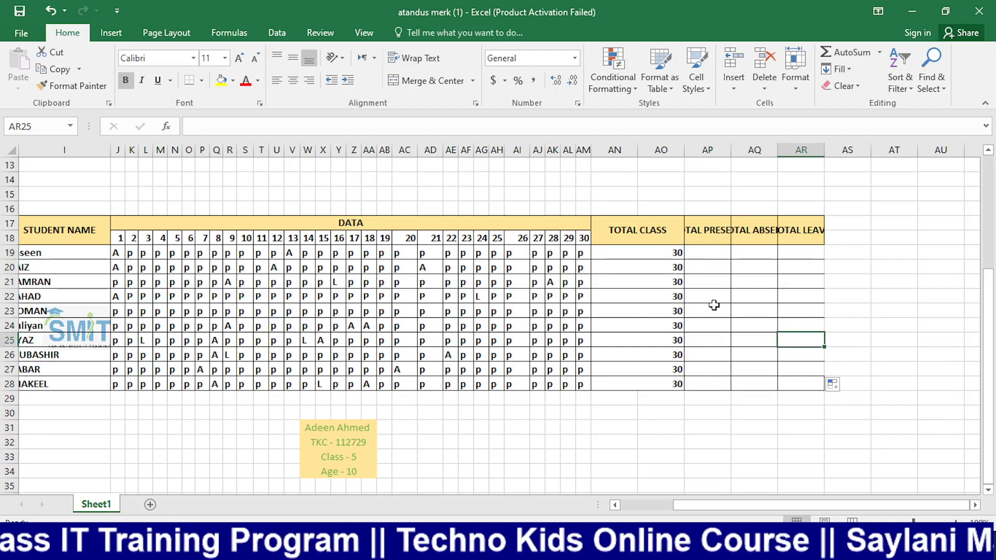
Enter lowercase codes p and a in AP16 and AQ16
left_click(710, 258)
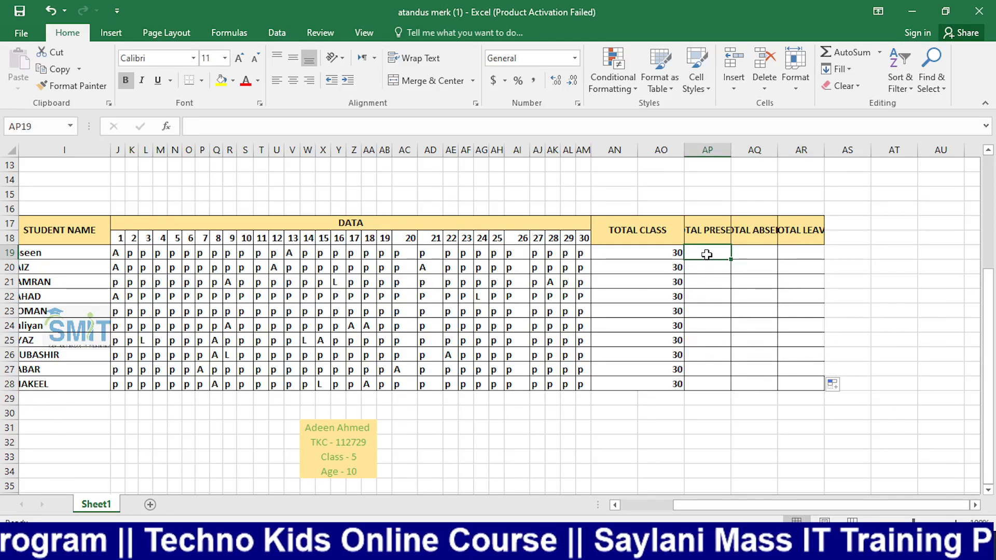
left_click(708, 206)
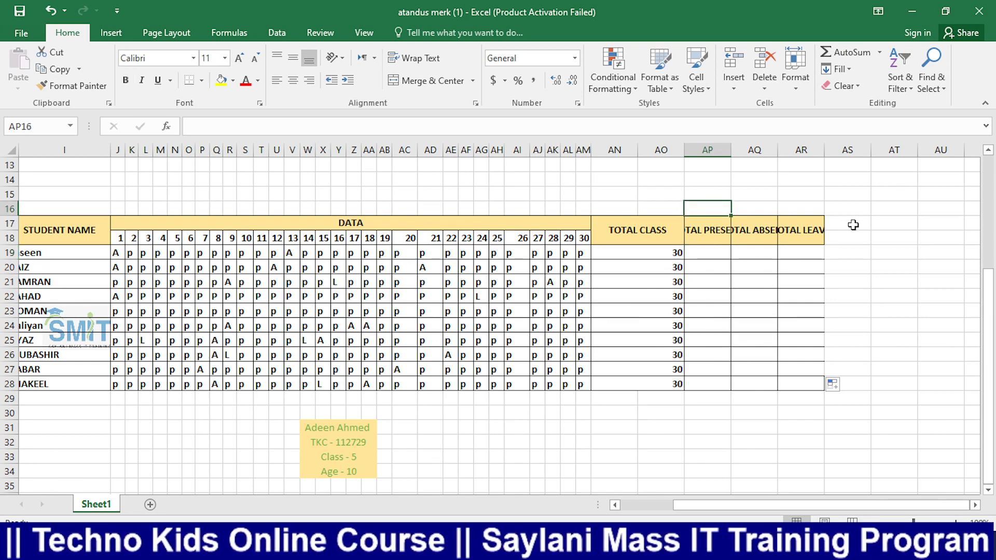
type("p")
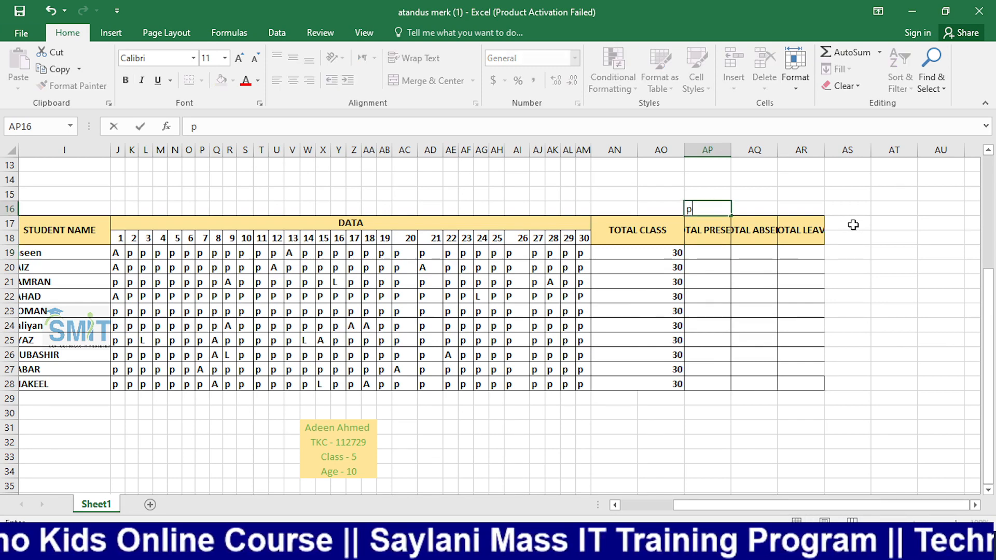
key("Tab")
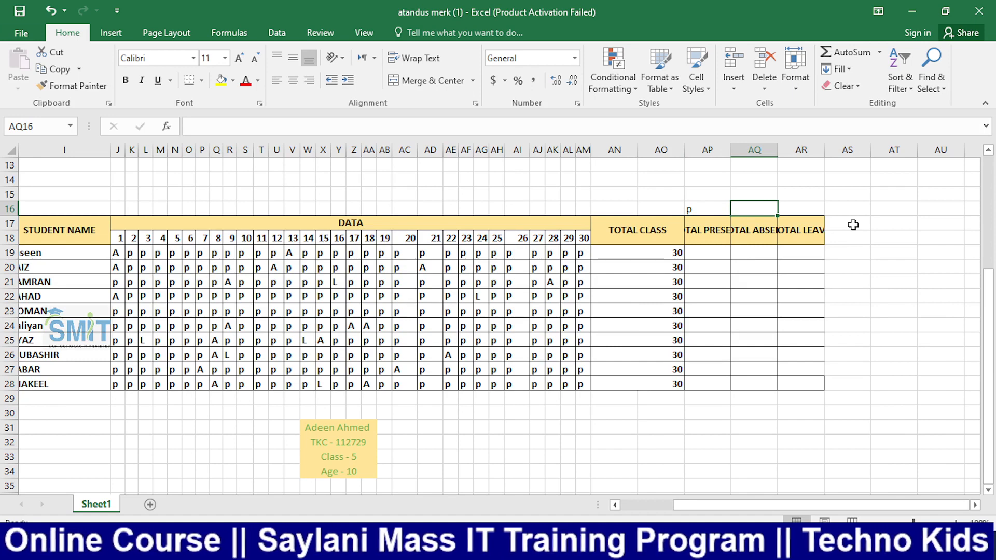
type("a")
key("Tab")
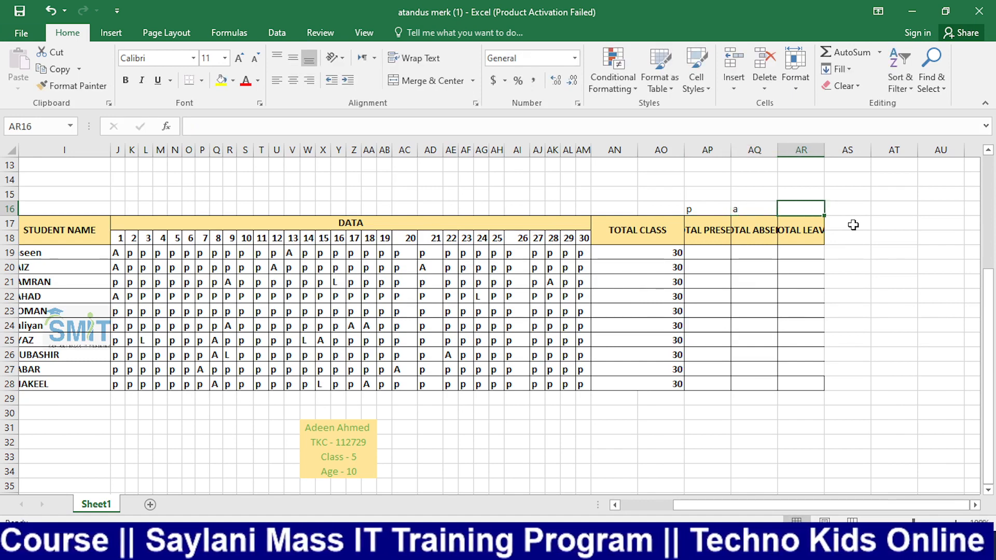
Retype the codes as uppercase P, A and L in AP16, AQ16 and AR16
key("Left")
key("Left")
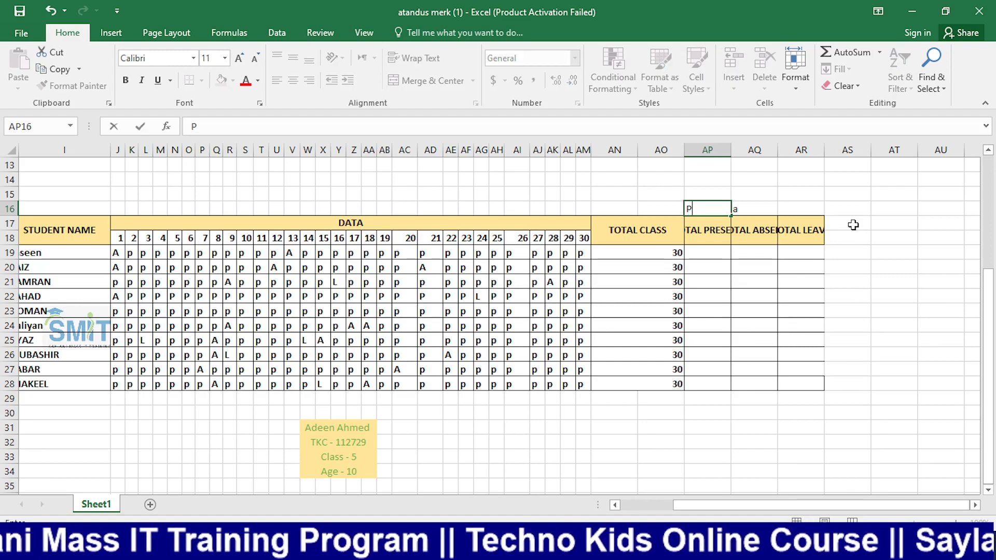
type("P")
key("Tab")
key("Left")
key("Left")
key("Right")
key("Right")
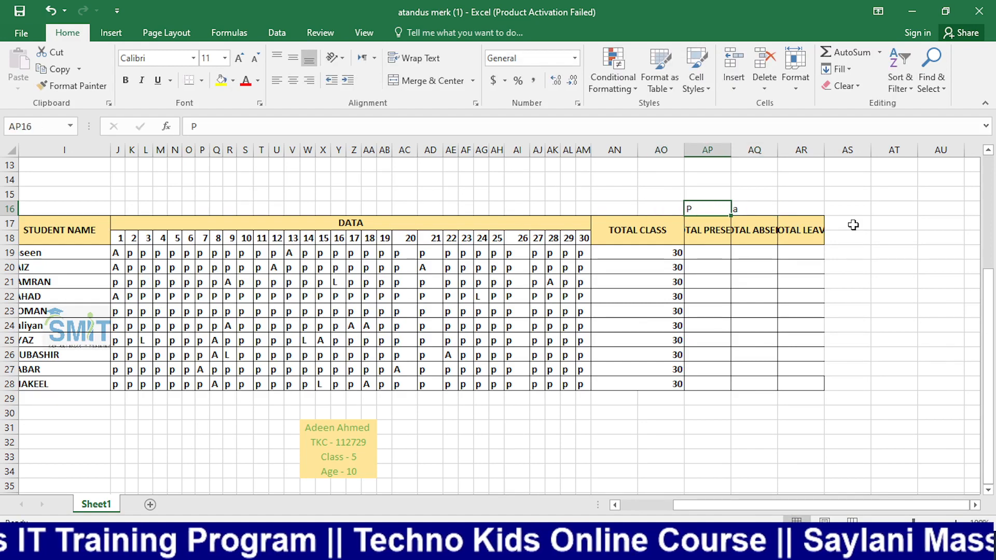
type("A")
key("Tab")
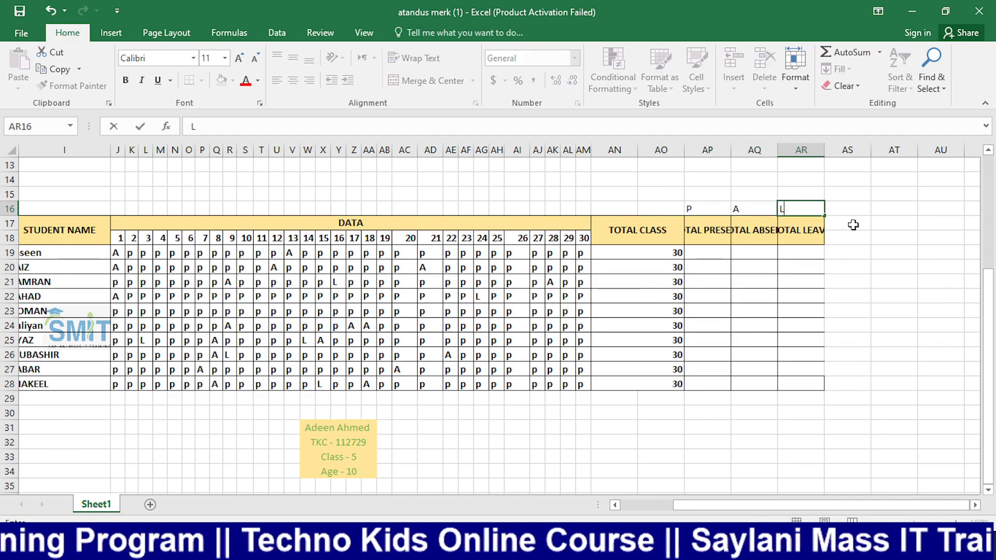
type("L")
key("Return")
key("Return")
key("Left")
key("Left")
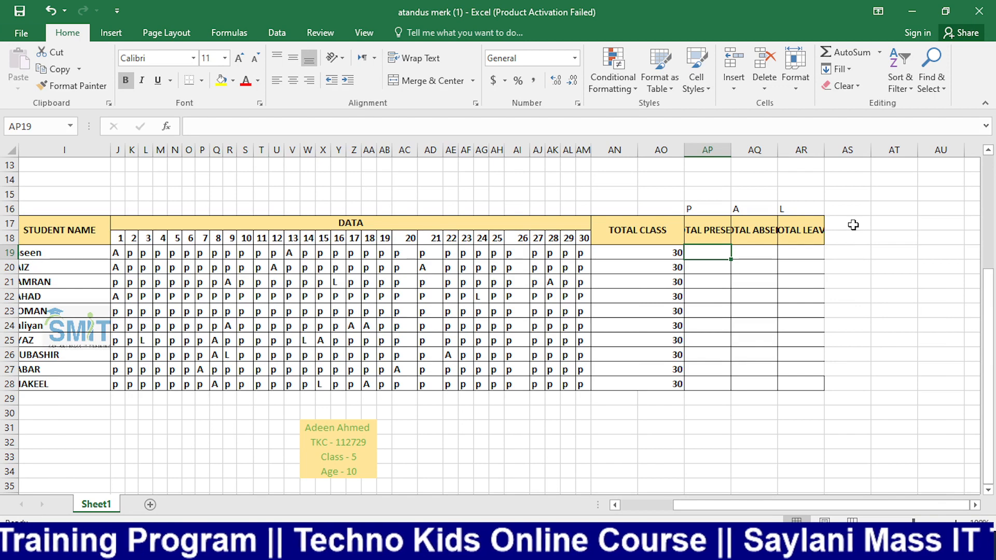
Put the Camera scene on air in OBS Studio, then return to Excel
key("alt+Tab")
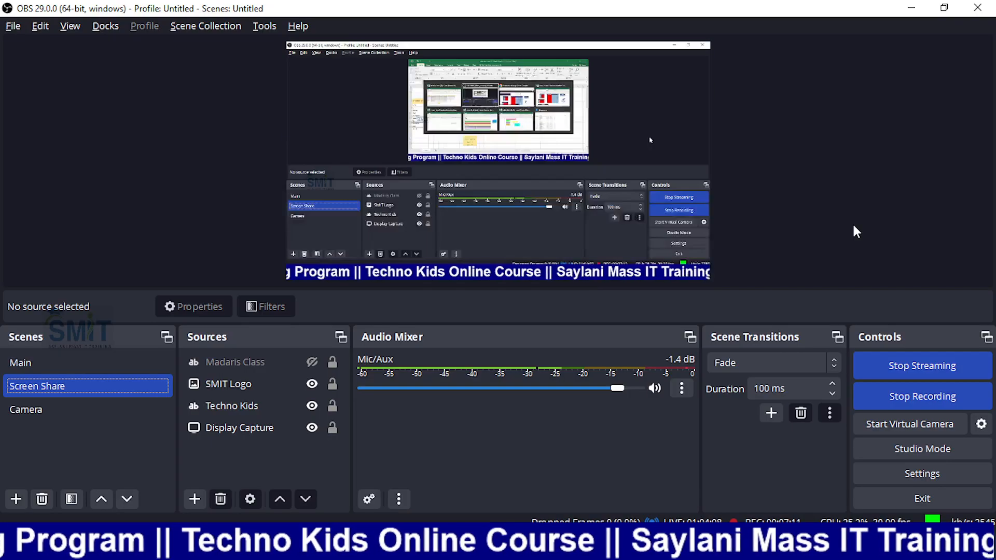
left_click(42, 413)
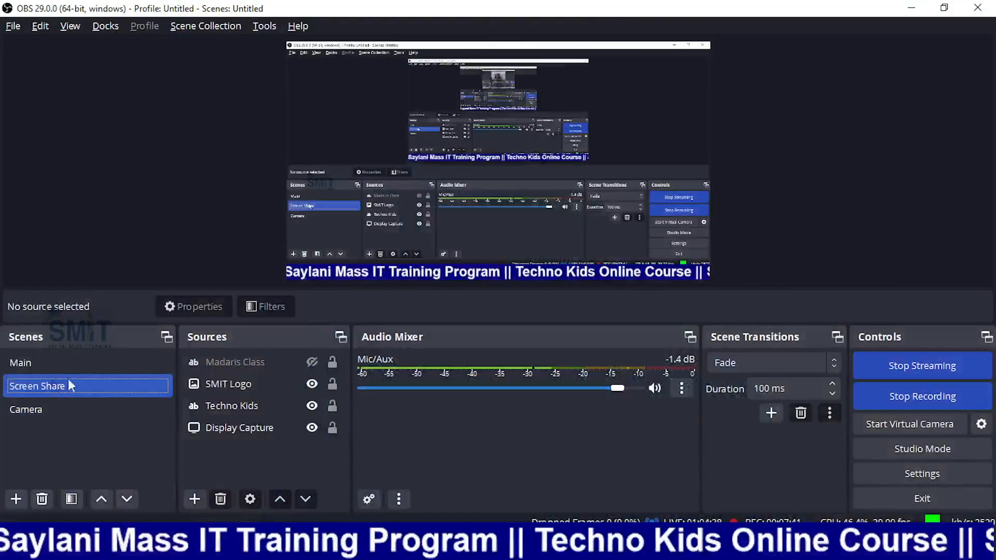
key("alt+Tab")
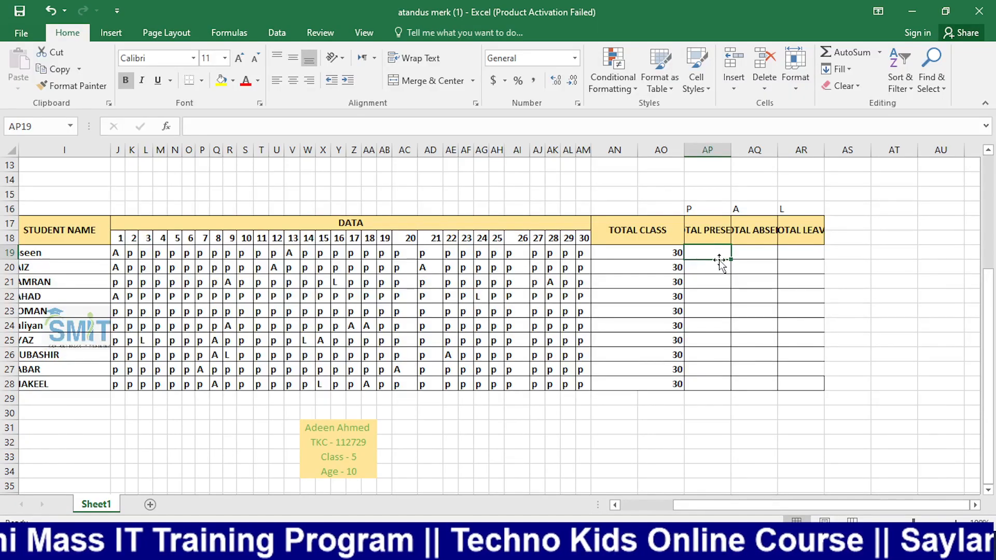
Begin =COUNTIF(J19:AM19,AP16 in AP19, using the P code in AP16 as criterion
type("=count")
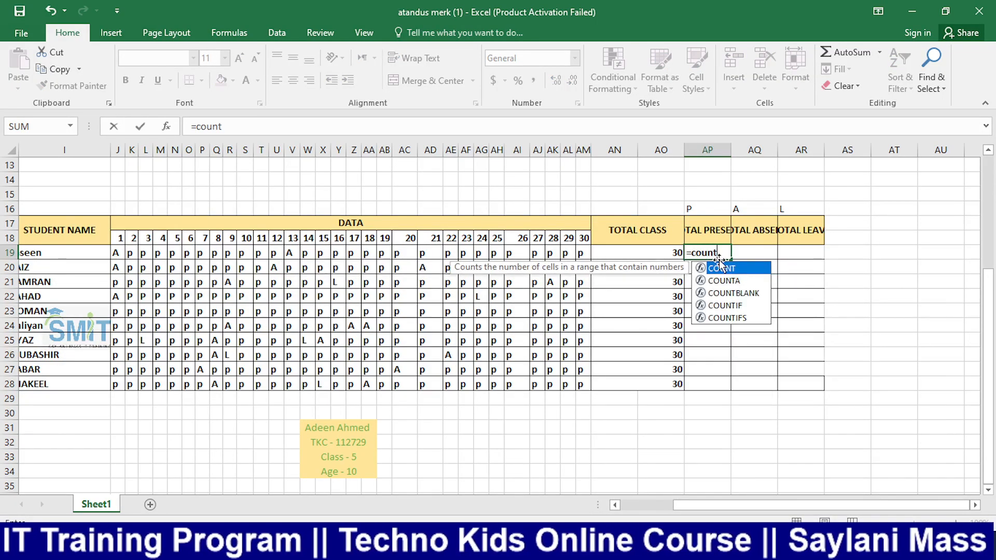
key("Down")
key("Down")
key("Down")
key("Tab")
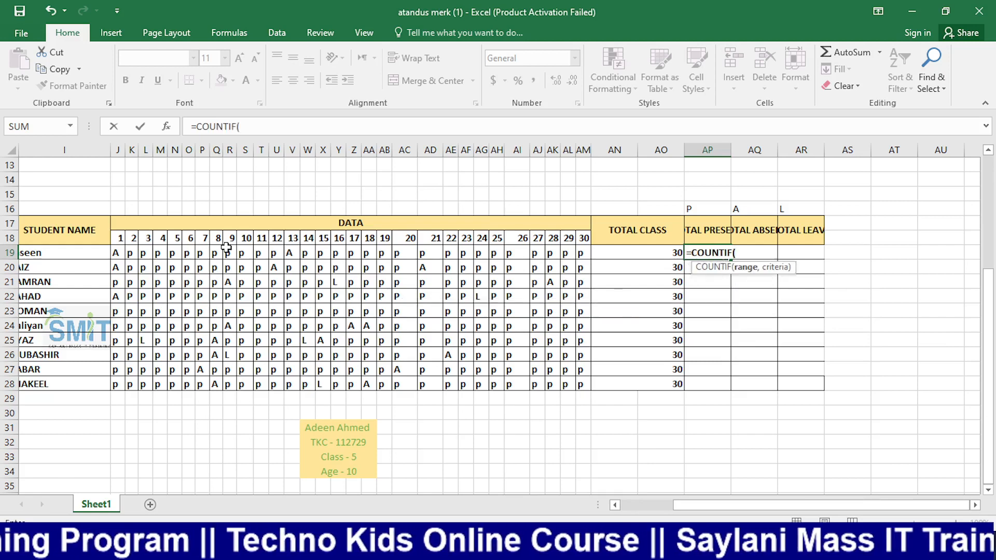
left_click_drag(116, 253, 581, 251)
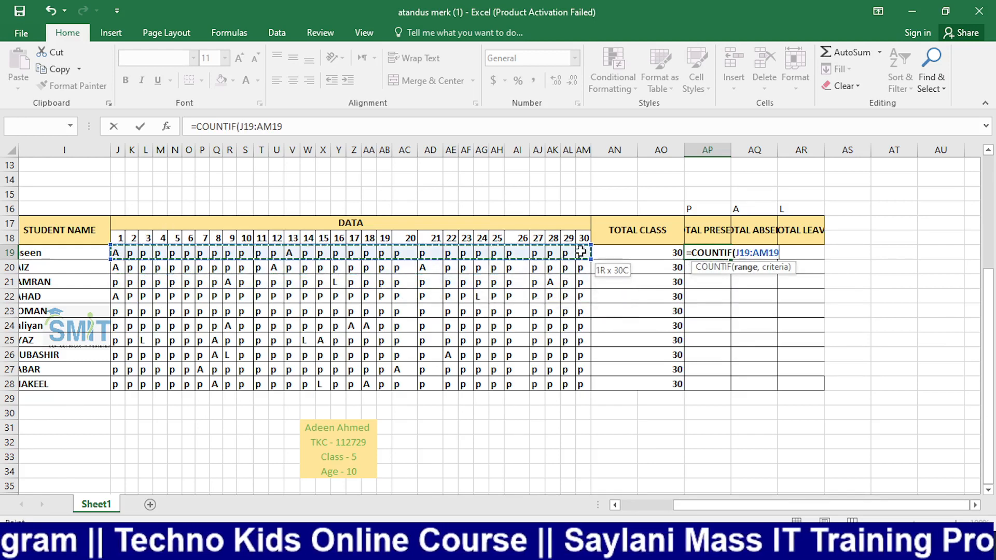
type(",")
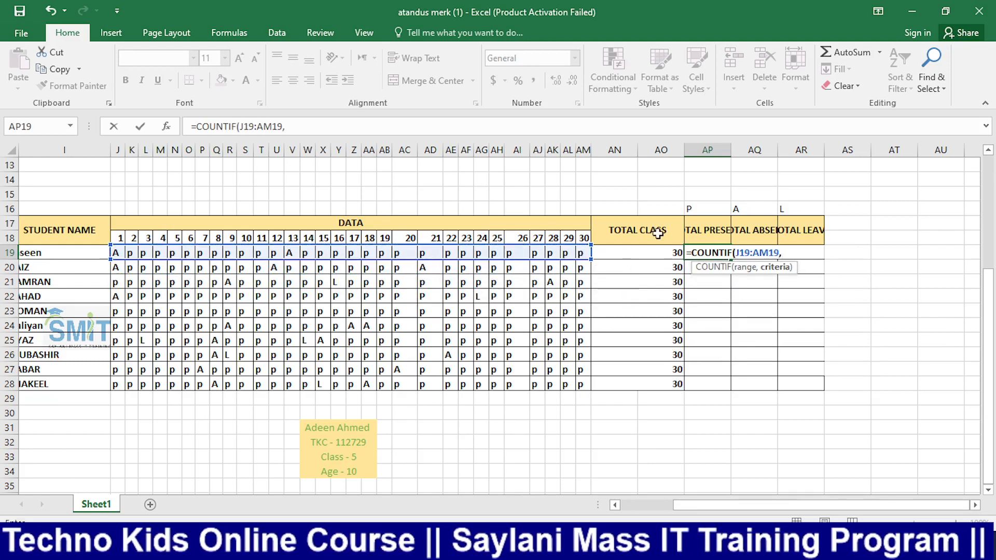
left_click(692, 209)
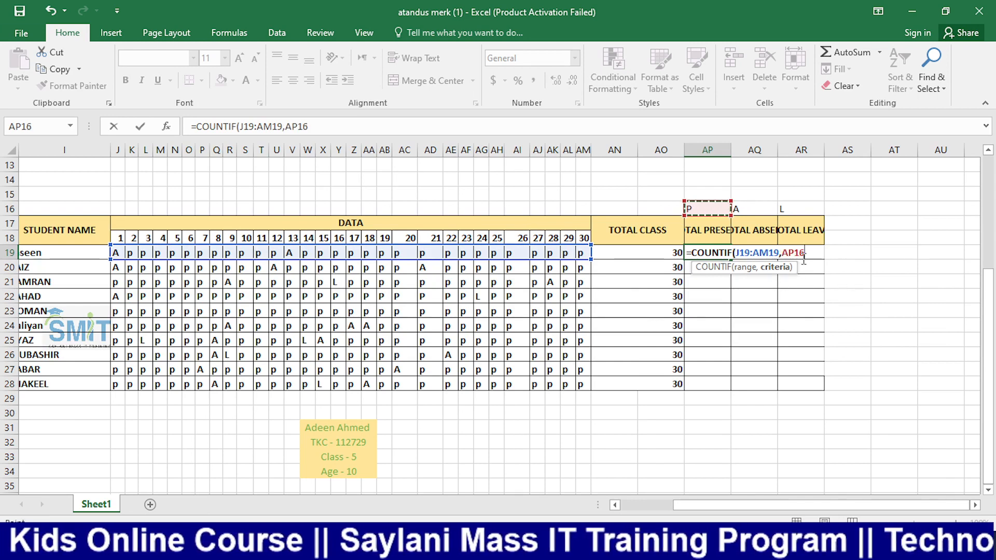
left_click(790, 253)
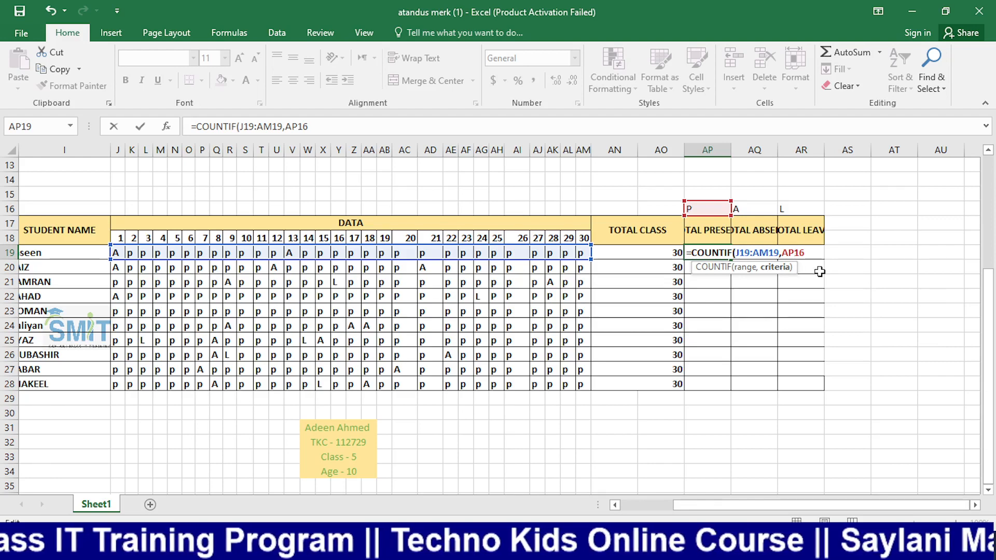
Lock the criterion as AP$16 and fill AP19's COUNTIF across to AQ19 and AR19
type("$")
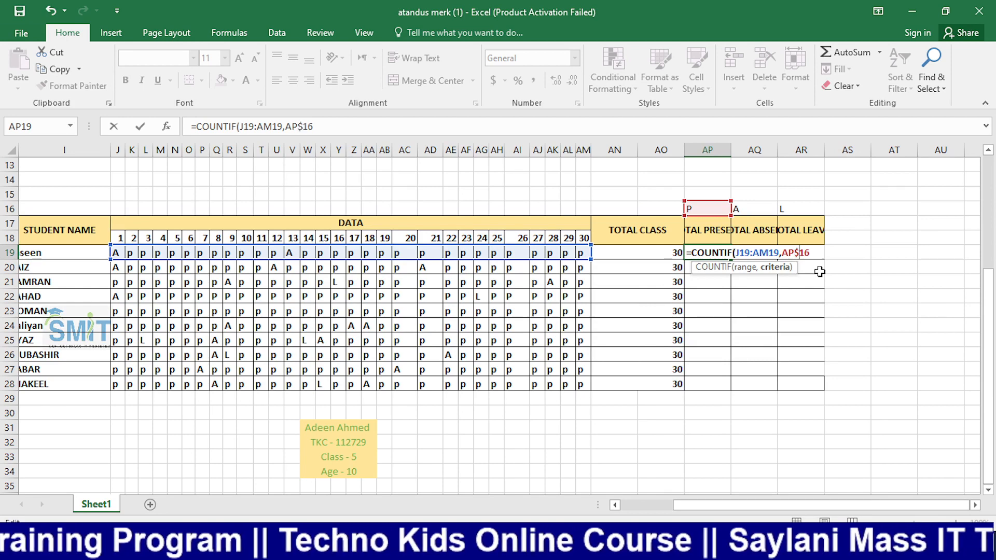
key("Return")
left_click(716, 252)
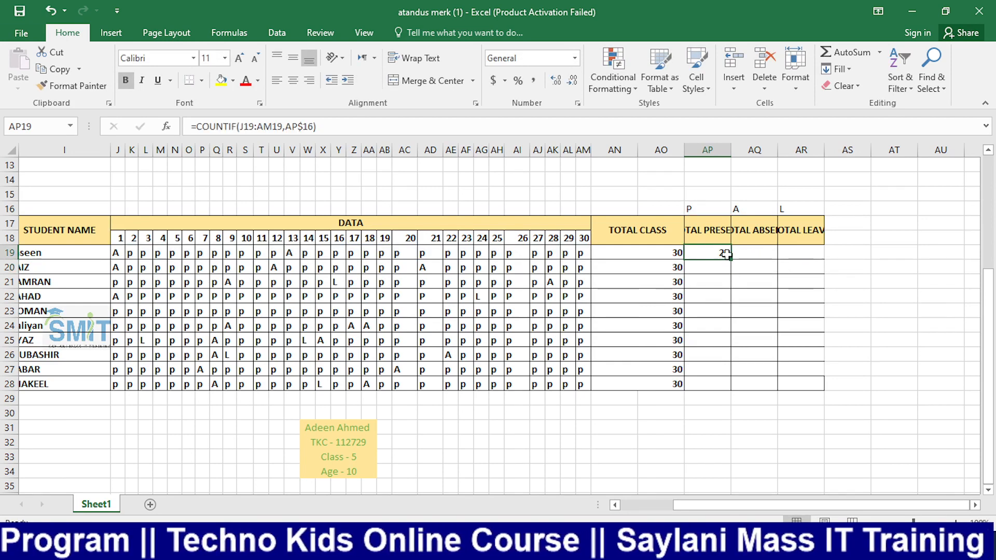
left_click_drag(729, 258, 832, 255)
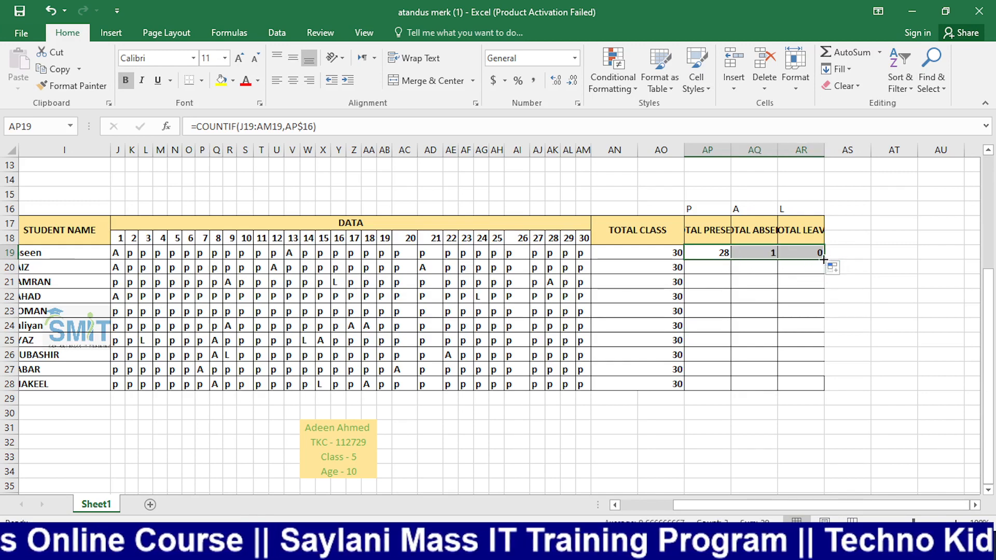
mouse_move(824, 259)
left_mouse_down()
mouse_move(812, 402)
mouse_move(817, 262)
mouse_move(734, 269)
mouse_move(767, 248)
mouse_move(817, 253)
left_mouse_up()
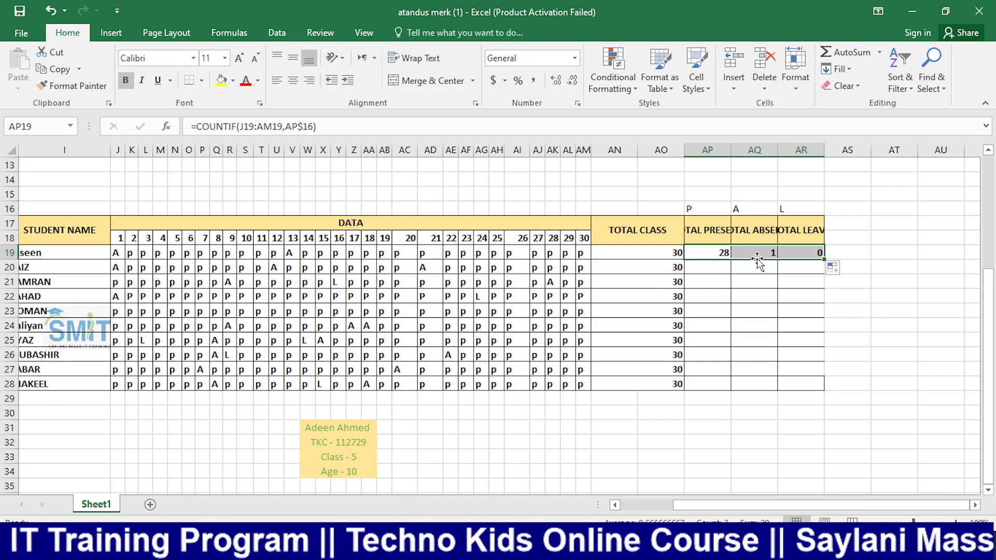
Inspect the COUNTIF formulas in AP19, AQ19 and AR19 without changing them
left_click(727, 253)
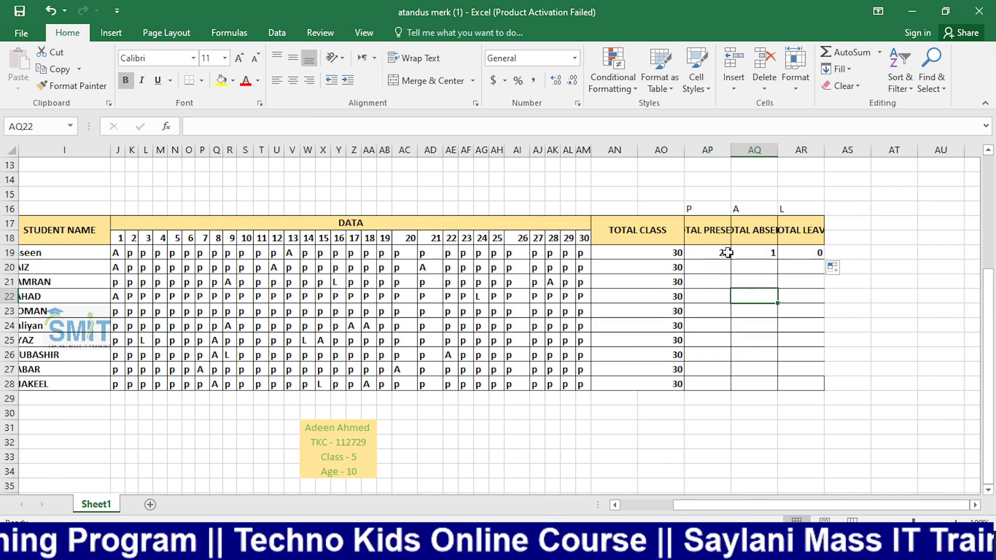
double_click(726, 253)
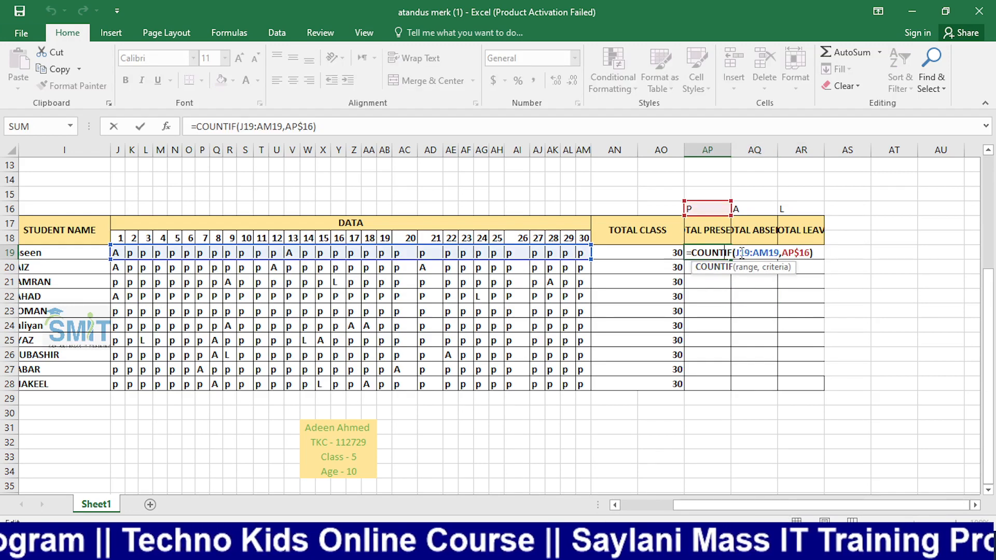
left_click_drag(735, 252, 779, 255)
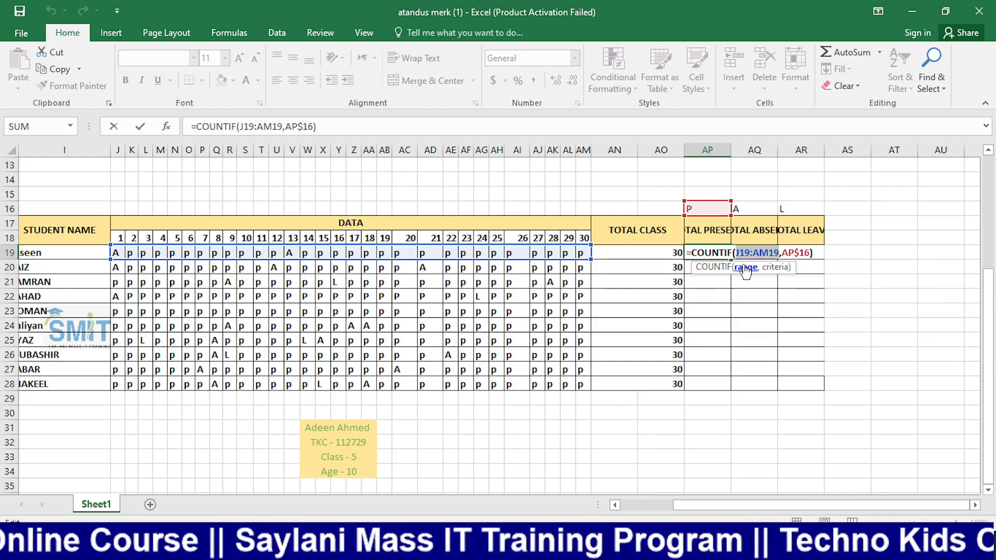
key("Escape")
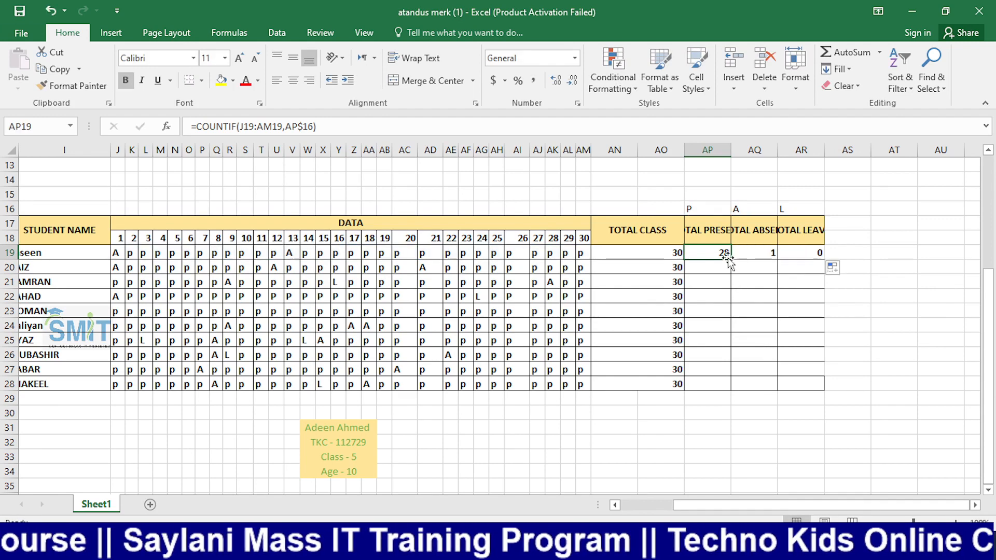
double_click(716, 253)
key("Return")
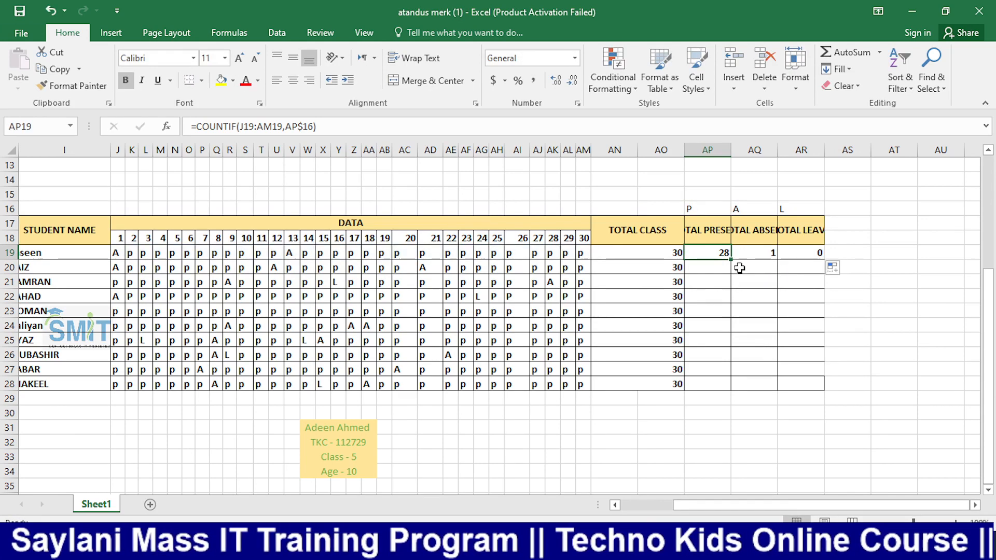
double_click(756, 252)
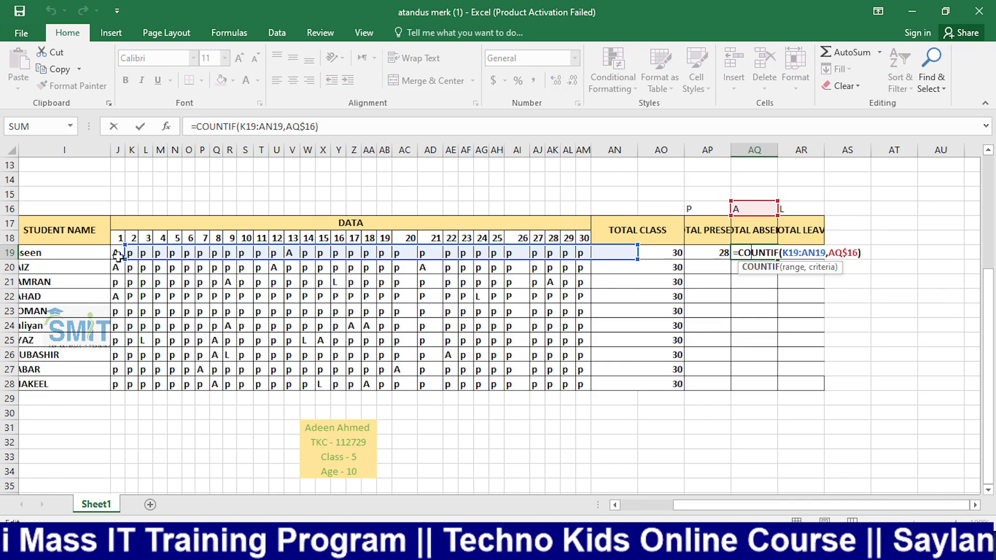
key("Return")
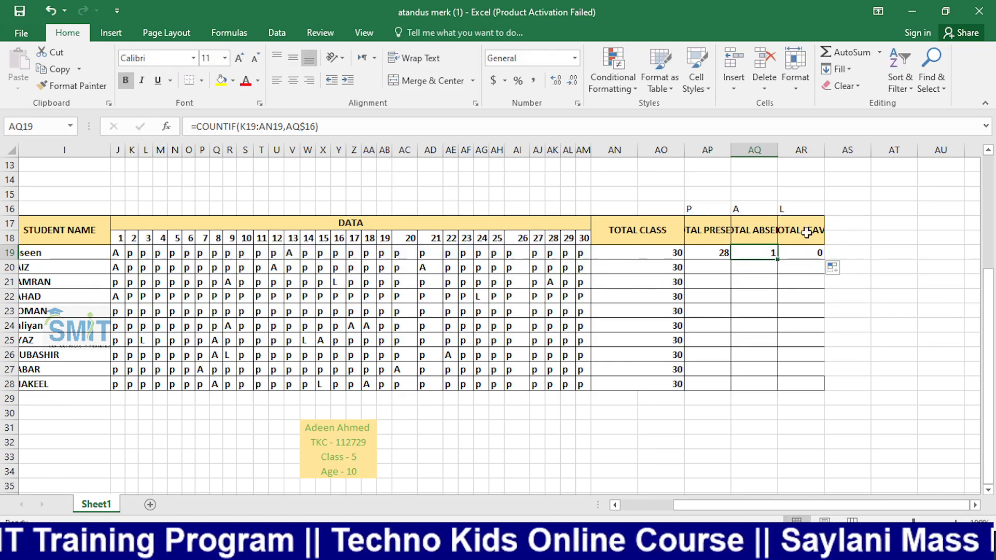
double_click(817, 254)
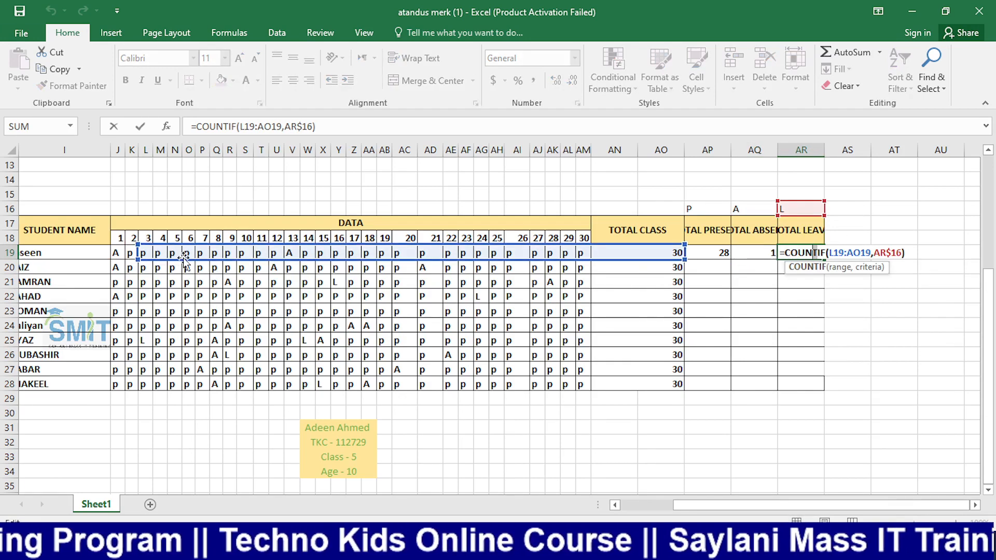
key("Escape")
key("Escape")
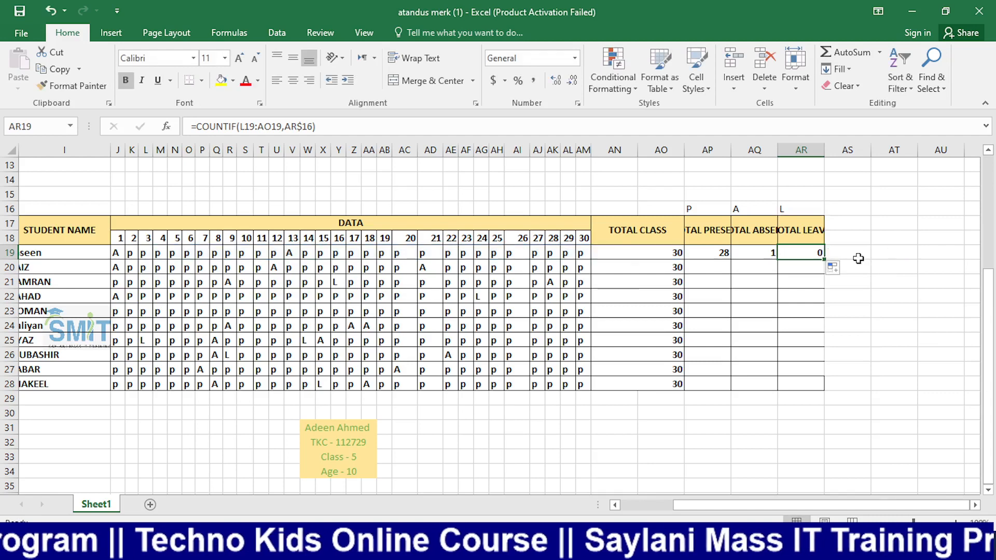
double_click(714, 253)
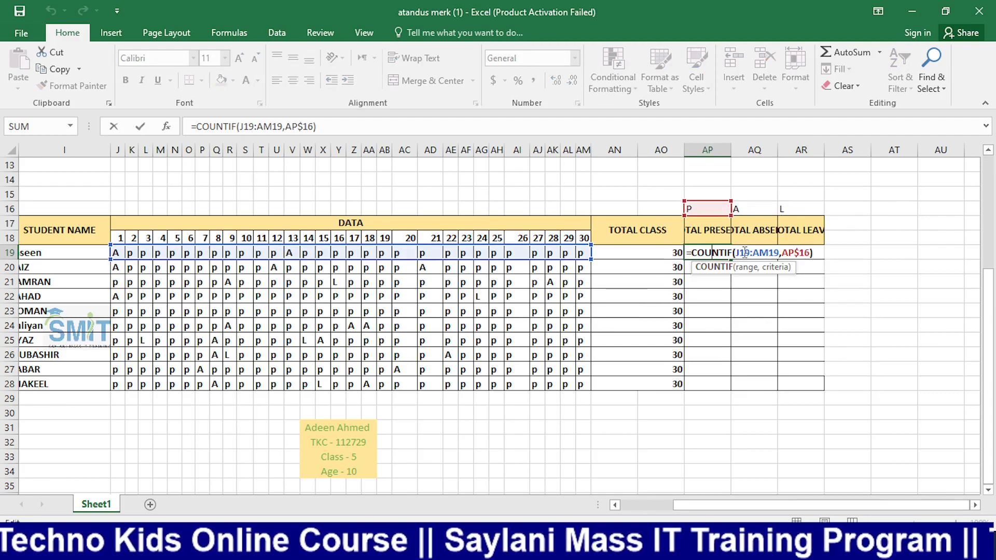
Change AP19 to =COUNTIF($J19:$AM19,AP$16) and fill it across AQ:AR and down to row 28
left_click(746, 255)
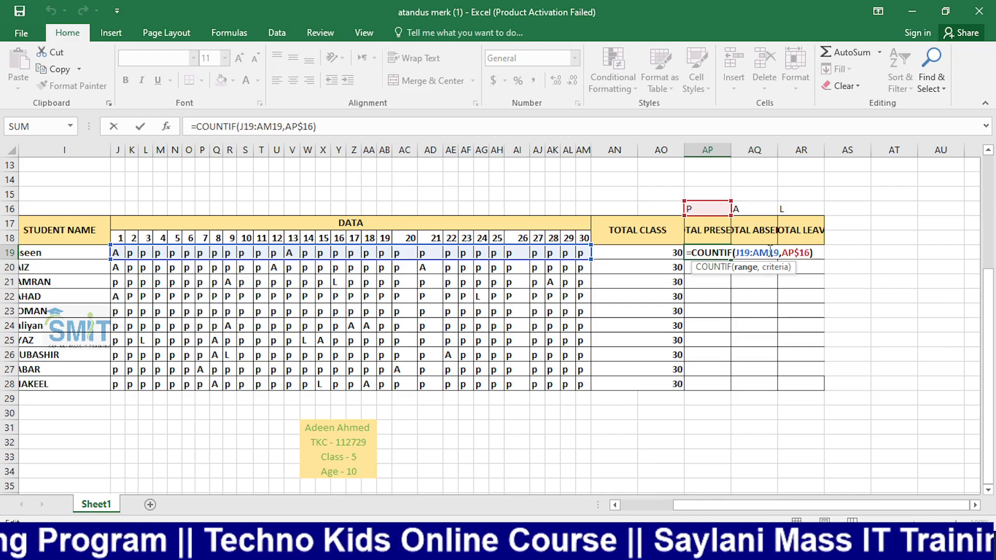
type("$")
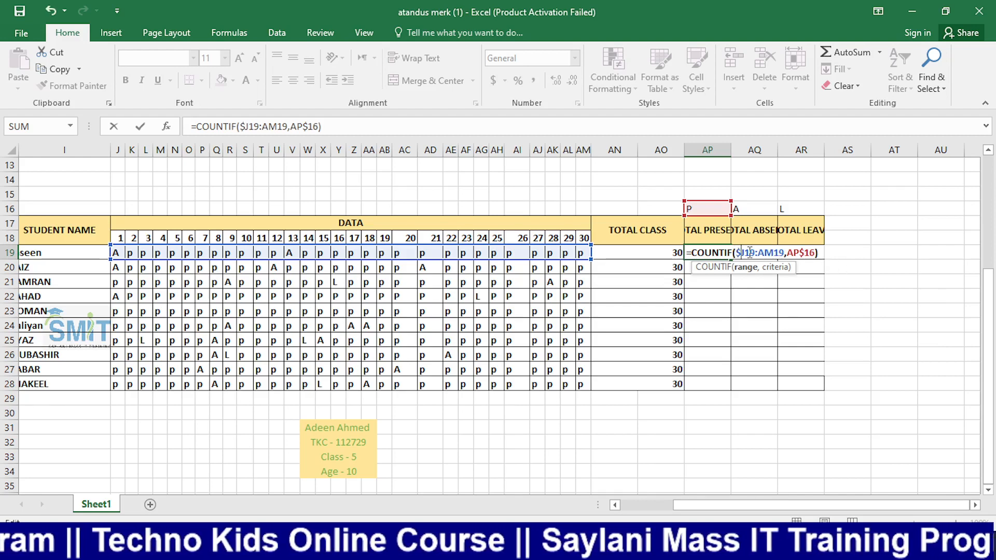
left_click(758, 253)
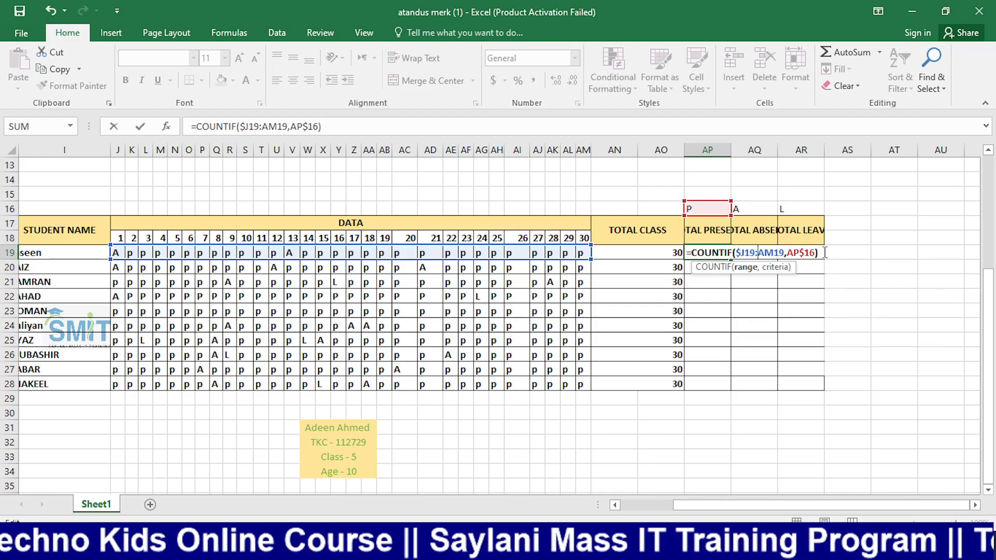
type("$")
key("Return")
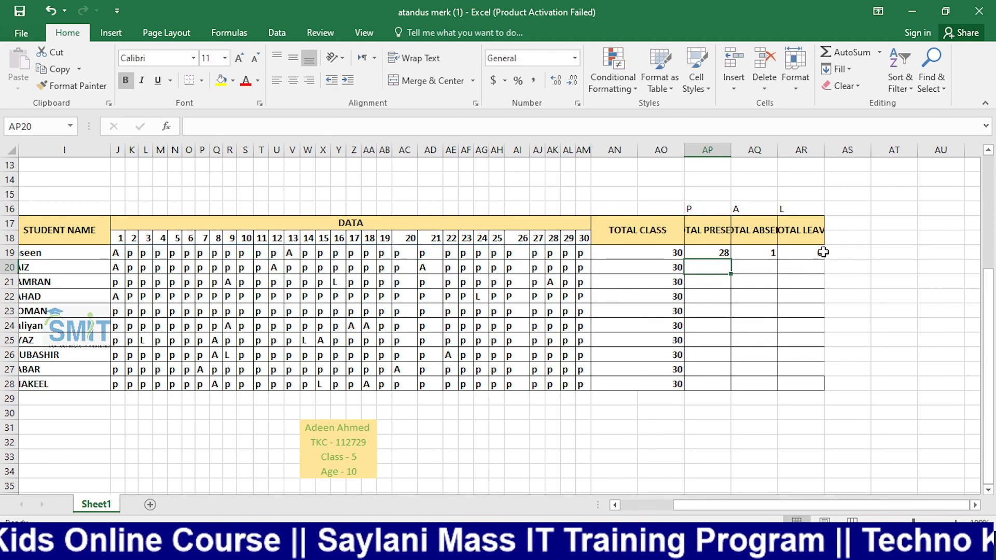
left_click(726, 255)
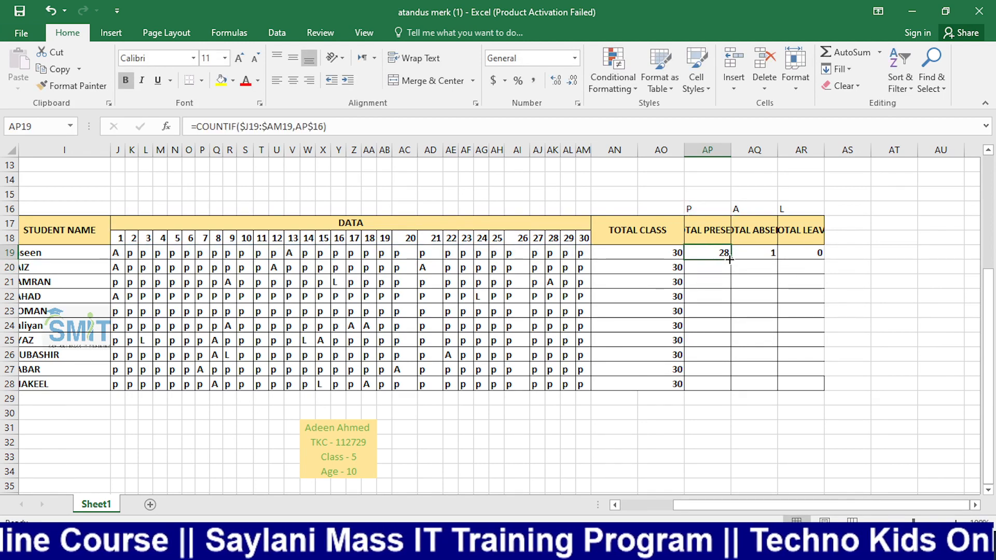
left_click_drag(729, 259, 825, 391)
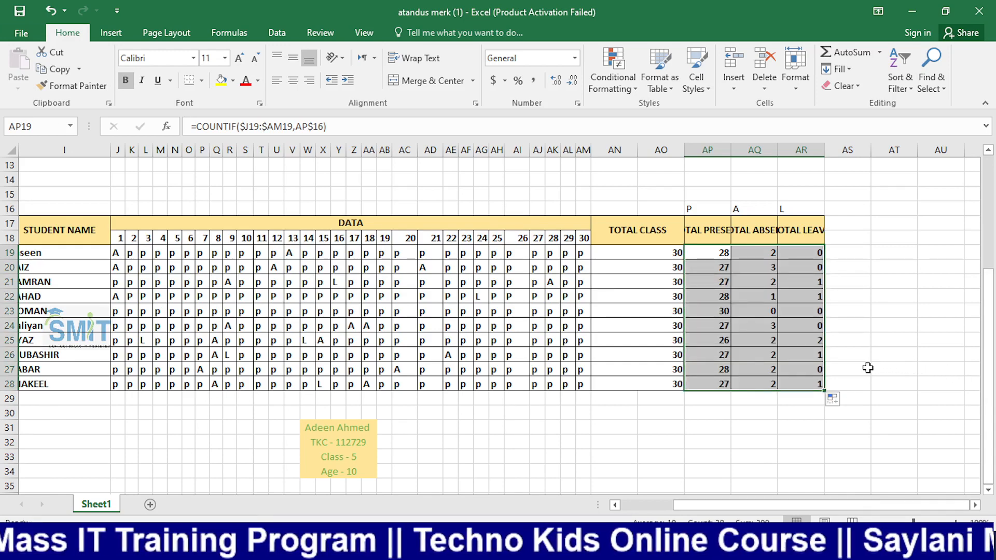
left_click(603, 256)
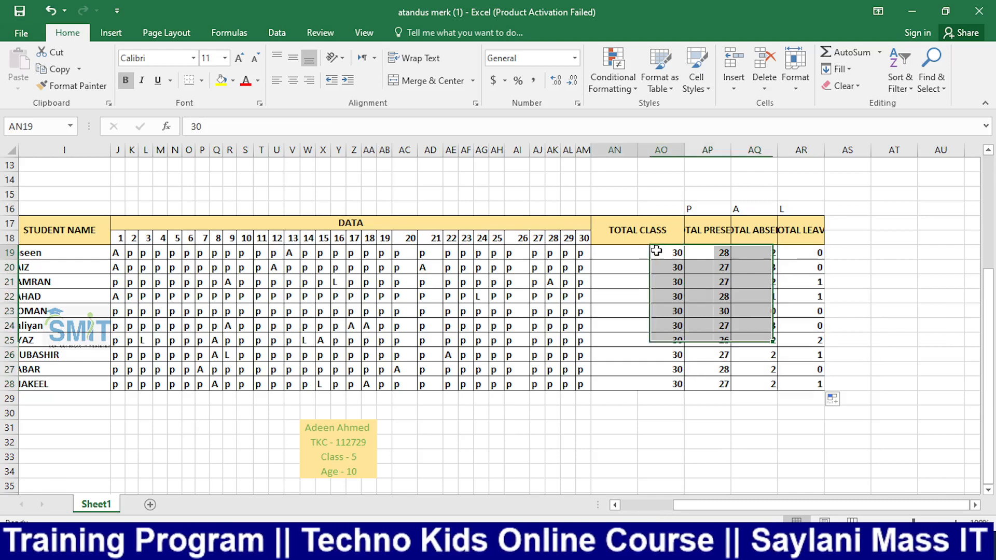
Replace AN19's typed 30 with =SUM(AP19:AR19) after clearing AN19:AN28
left_click_drag(642, 255, 645, 382)
key("Delete")
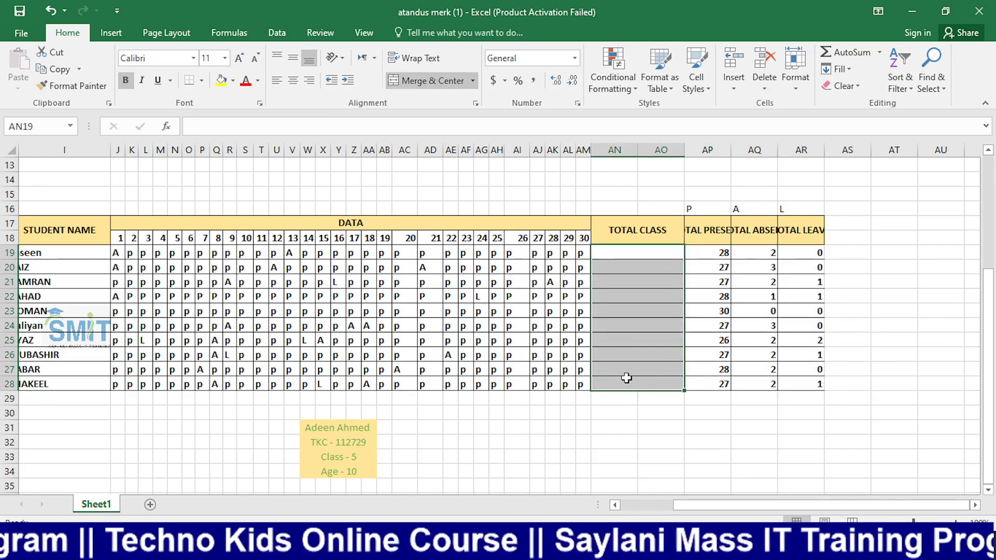
left_click(669, 253)
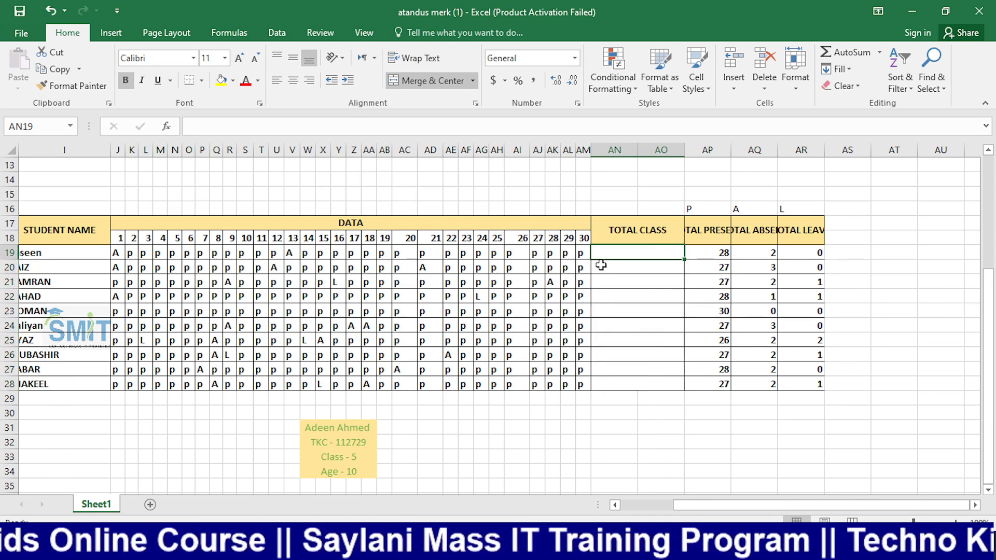
type("=sum")
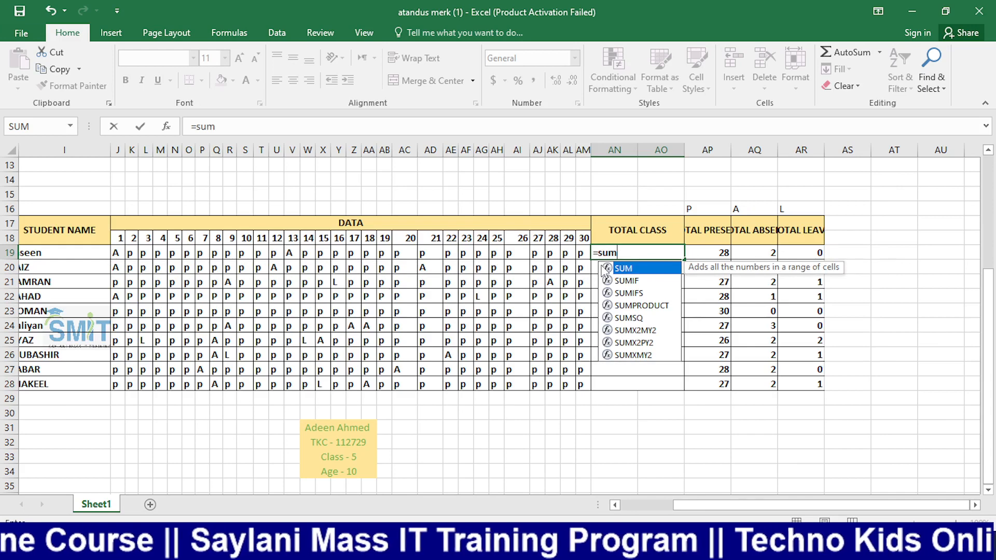
key("Tab")
left_click_drag(696, 256, 827, 265)
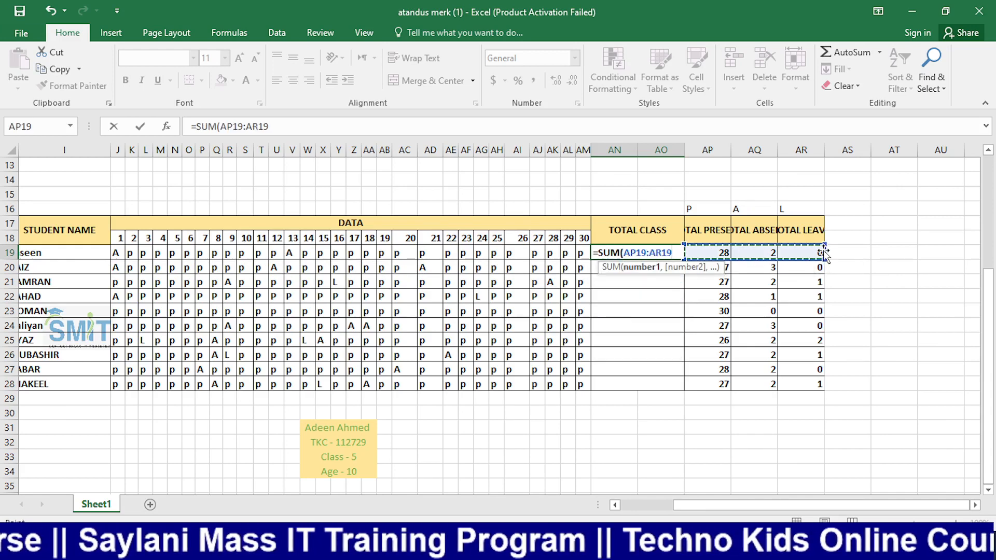
key("Return")
Fill the SUM formula down to AN28 and clear the first student's day-20 mark in AC19
left_click(661, 252)
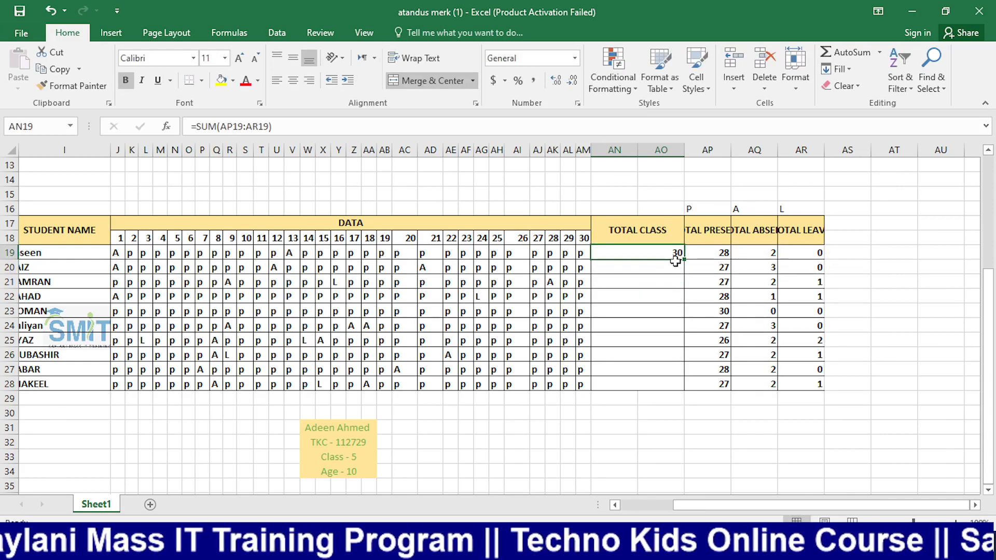
left_click_drag(683, 259, 664, 396)
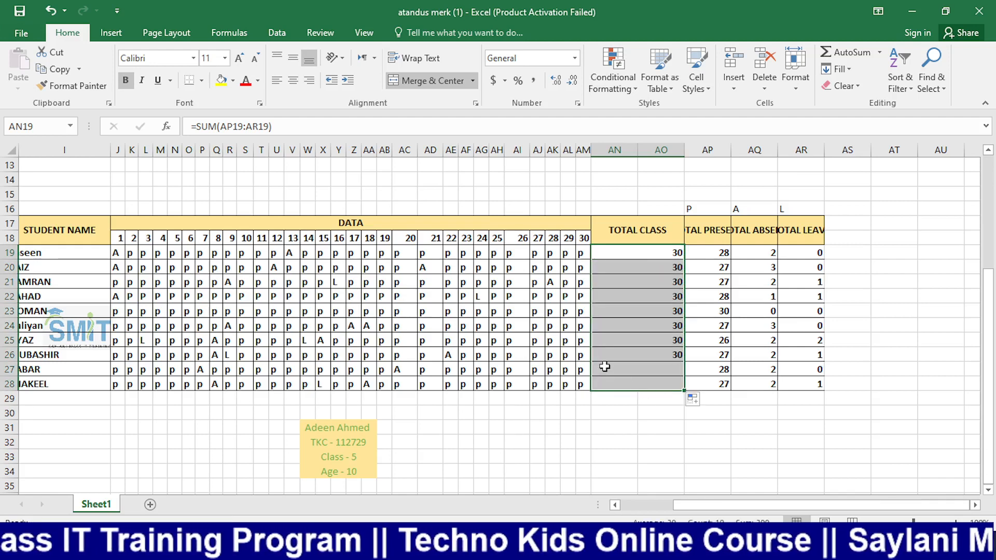
left_click(405, 254)
key("Delete")
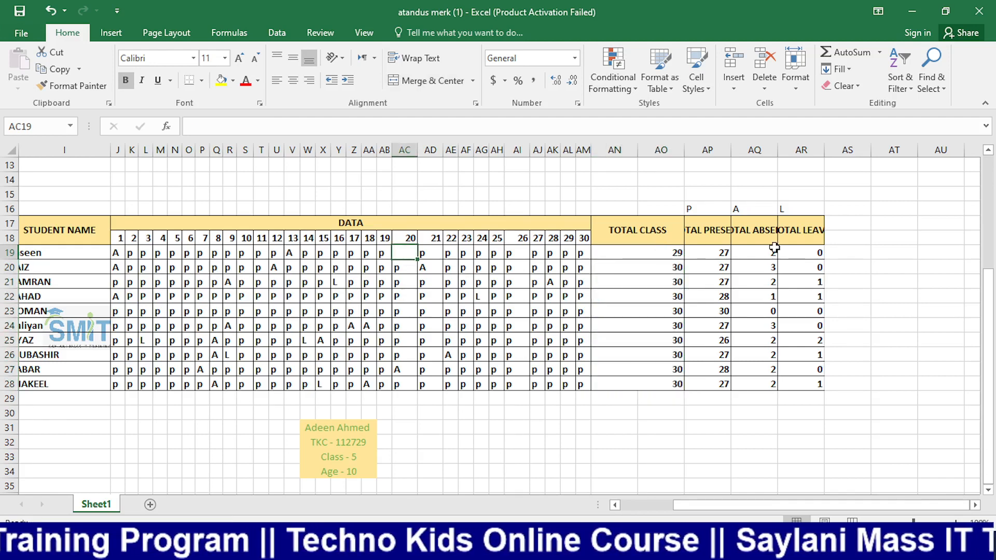
Confirm the first student's total dropped to 29, then bring up the window switcher
key("Down")
left_click(669, 253)
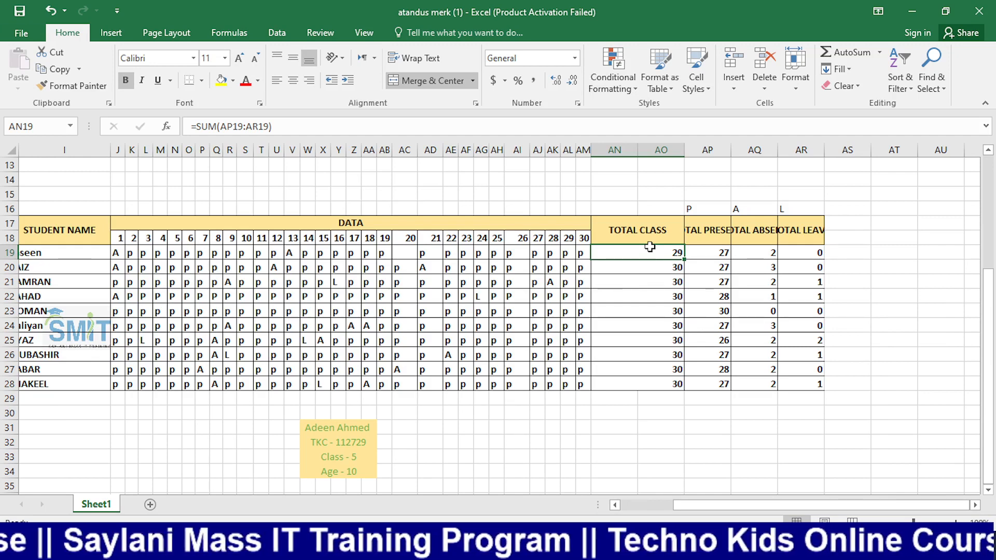
left_click(893, 265)
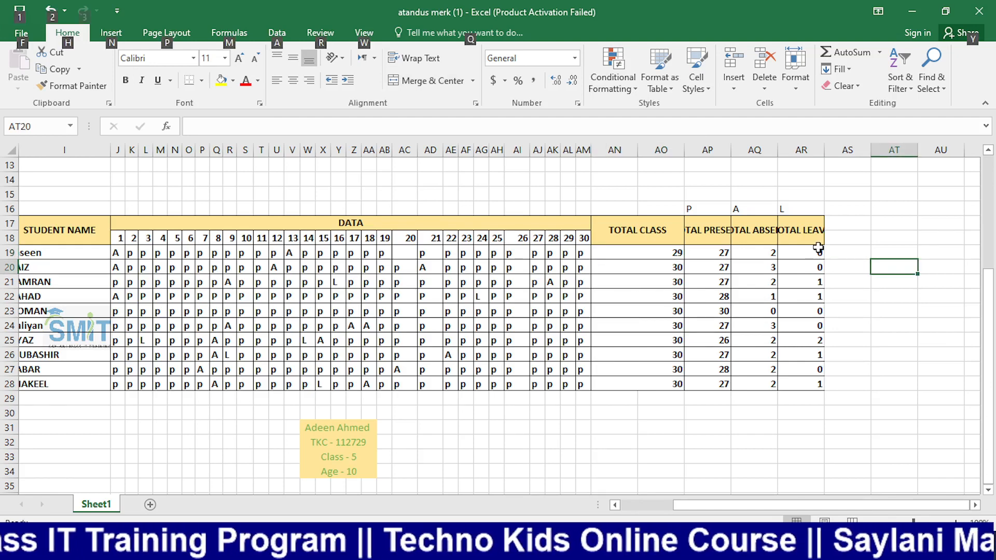
key("alt+Tab")
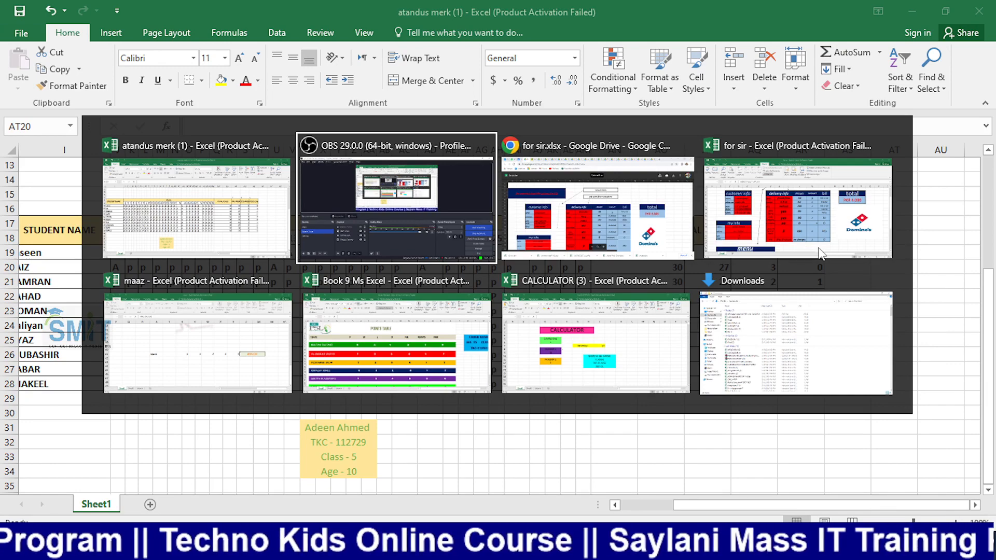
Switch to the Chrome window and open the downloaded EXE BOOK 7 (2).xlsx from the downloads bar
key("Escape")
key("alt+Tab")
key("alt+Tab")
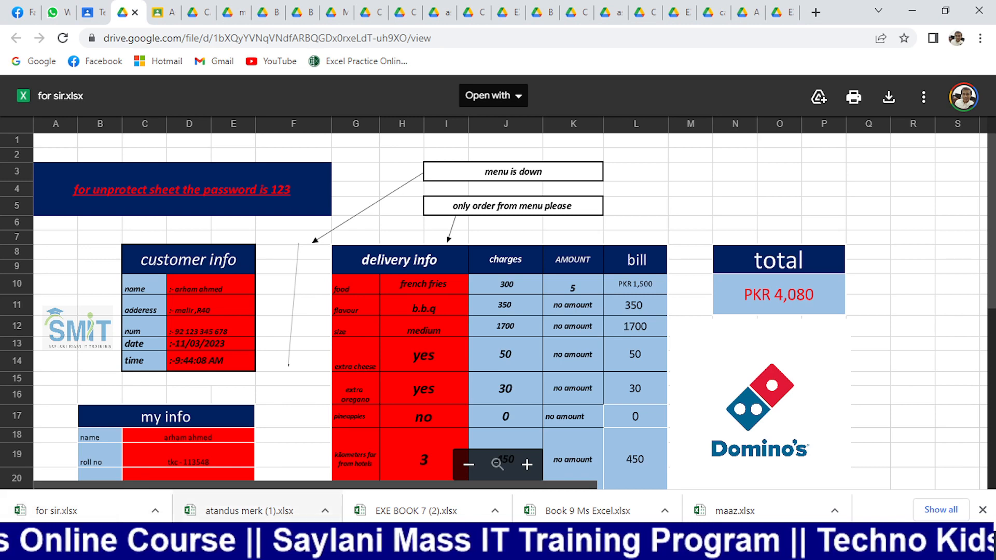
left_click(378, 512)
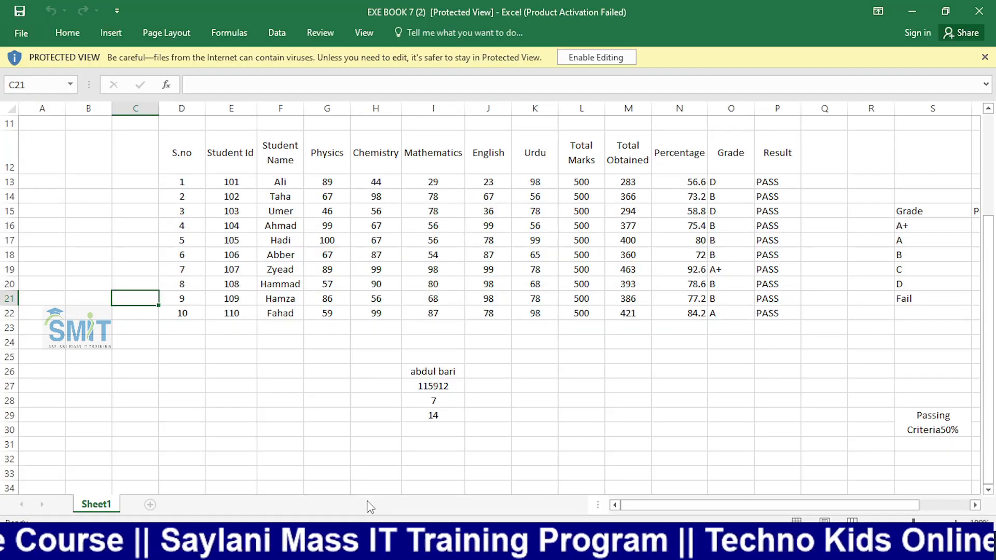
Enable editing, then scroll right and inspect the IF grade formula in O13
left_click(598, 57)
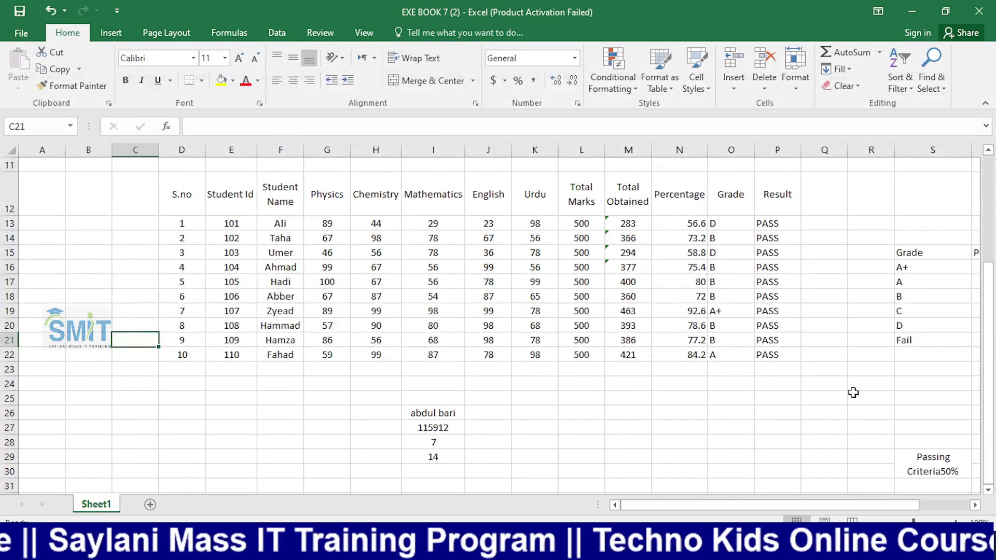
left_click(975, 506)
left_click(975, 506)
left_click(976, 506)
left_click(975, 506)
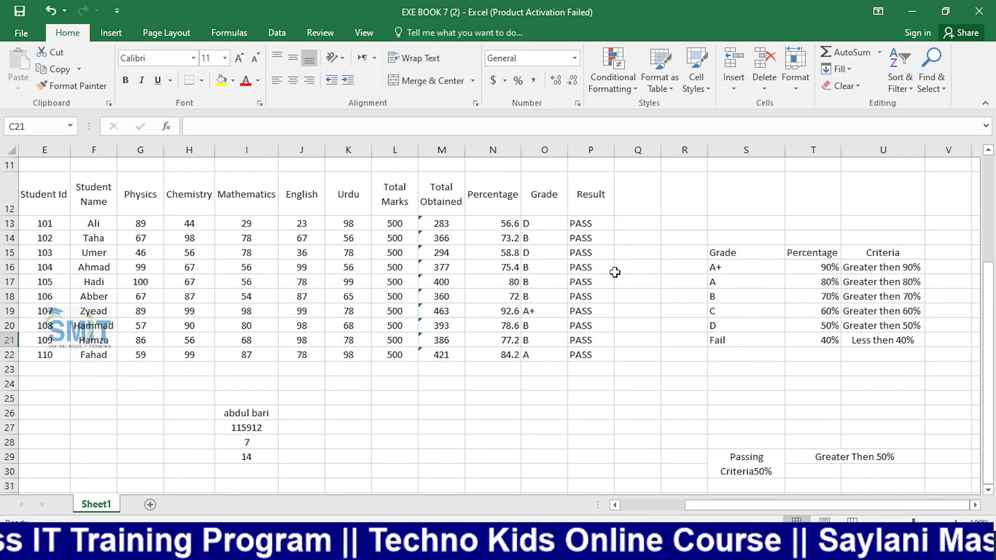
left_click(551, 225)
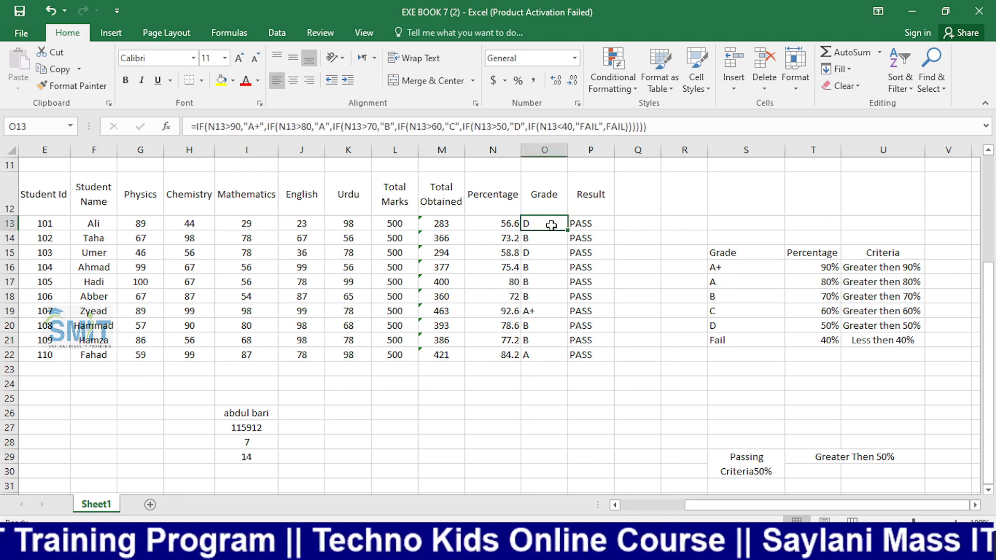
Select empty cells P26, Q22 and P25, then add a blank Sheet2 after Sheet1
left_click(602, 408)
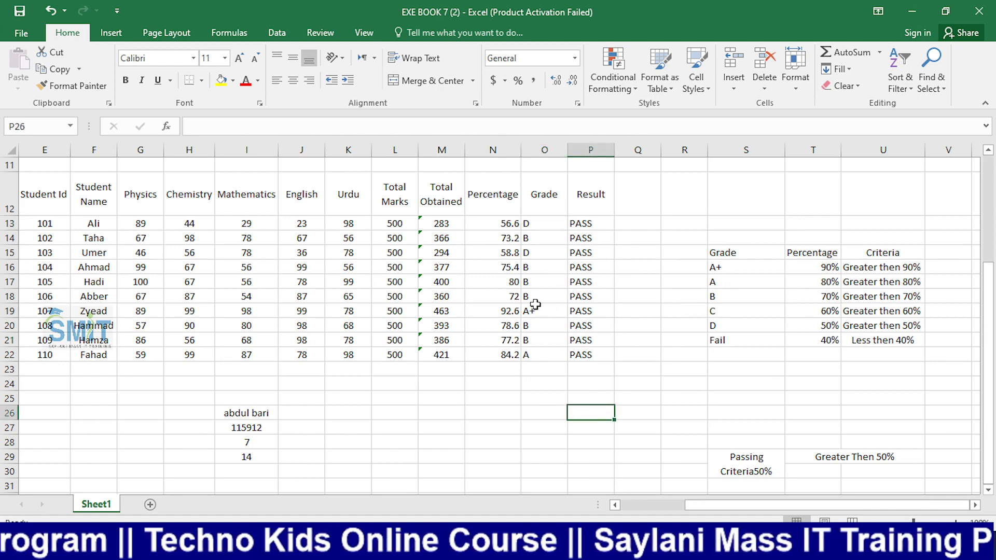
left_click(647, 357)
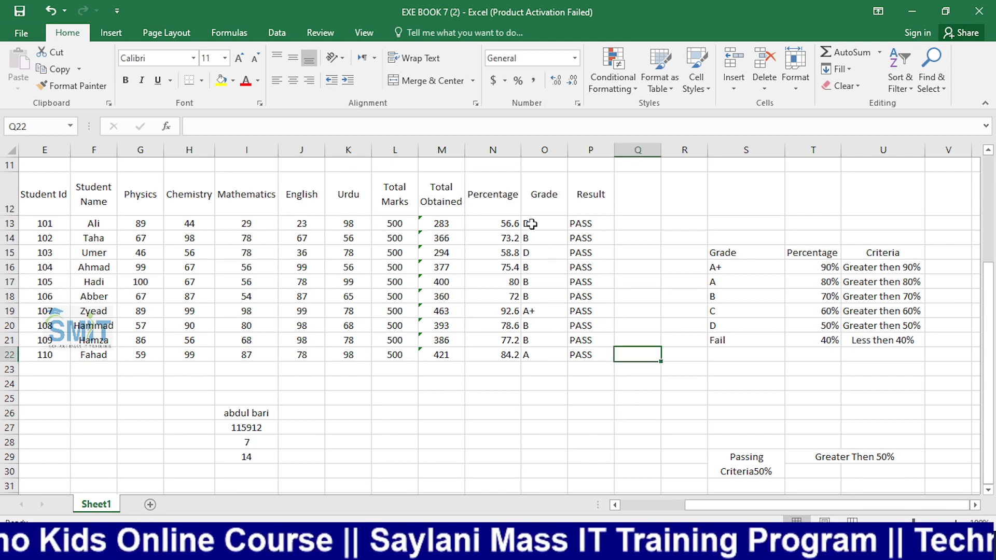
left_click(606, 402)
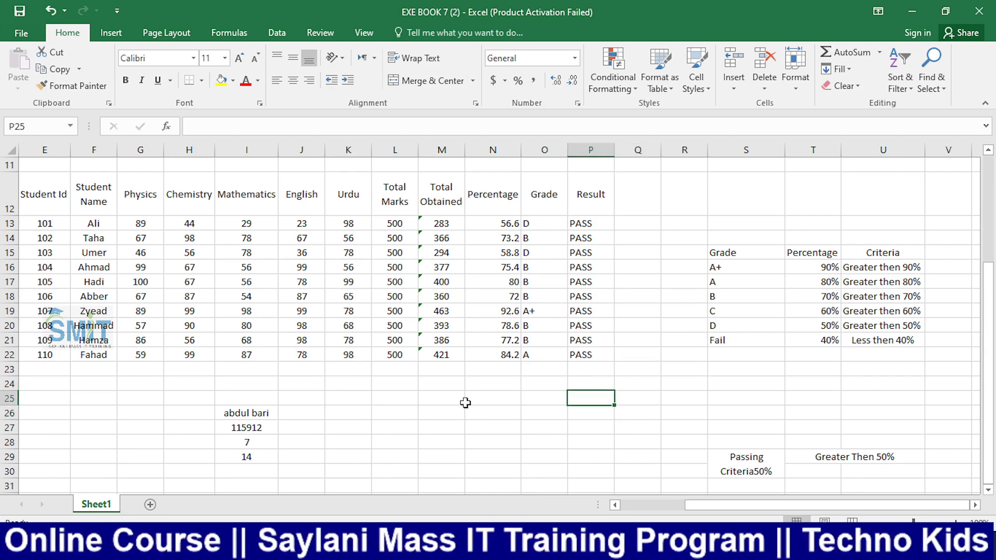
left_click(152, 504)
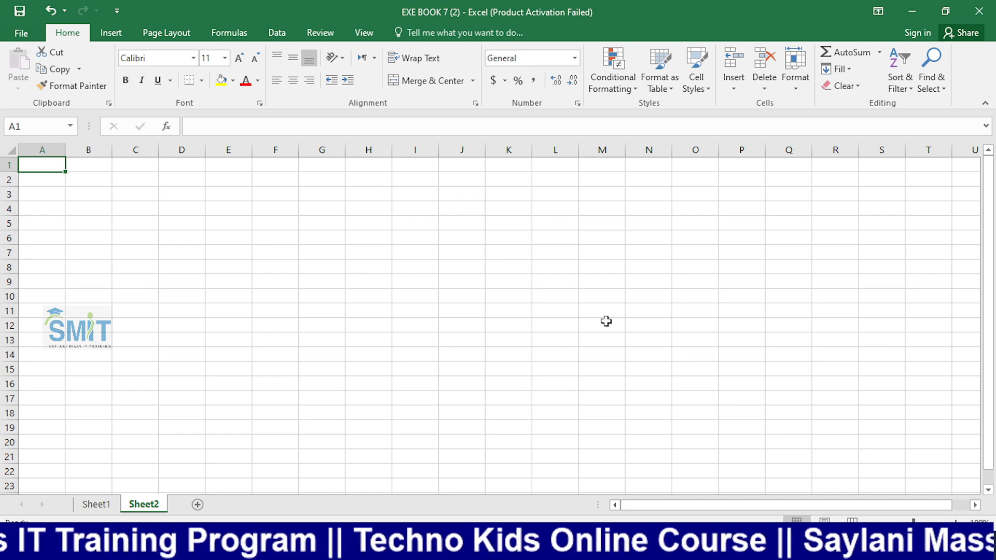
scroll(605, 323, "up", 5)
Switch to OBS and change the recording to the camera scene
key("alt+Tab")
key("Tab")
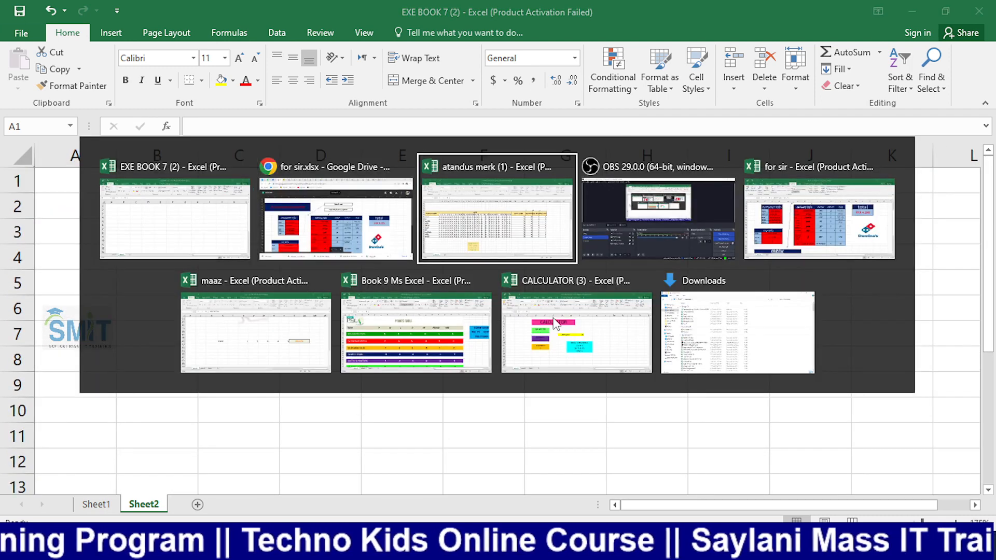
key("Tab")
left_click(78, 409)
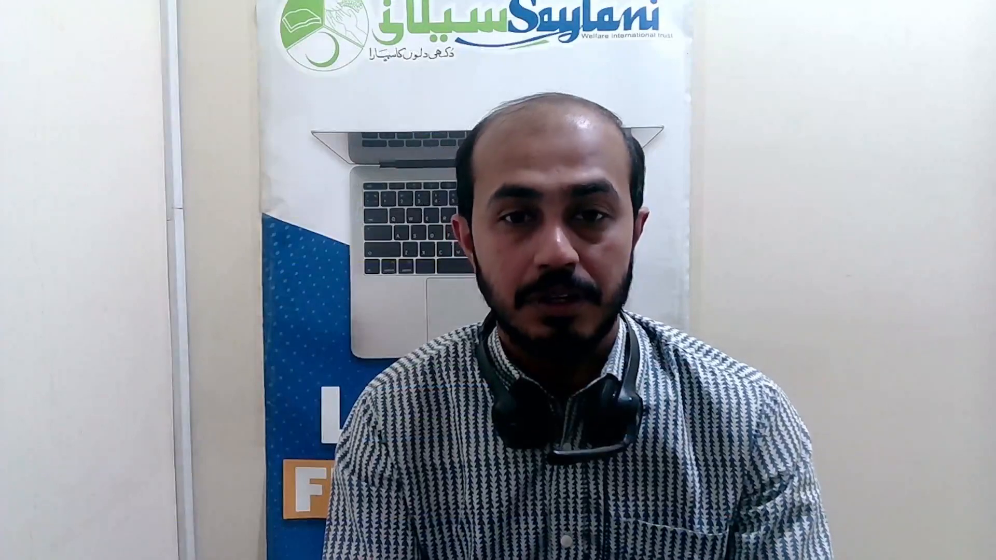
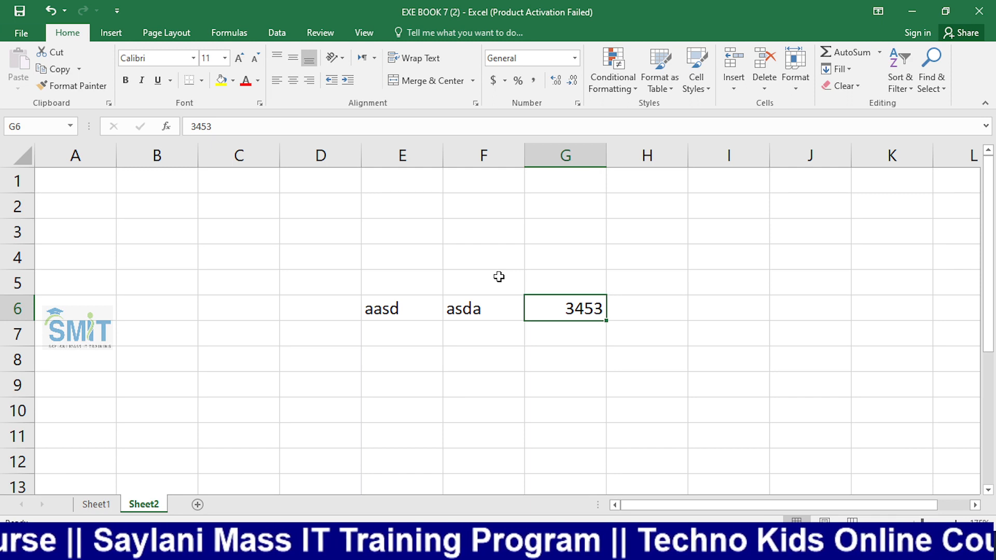
Bring up the Number Format list for the 3453 in G6
left_click(574, 58)
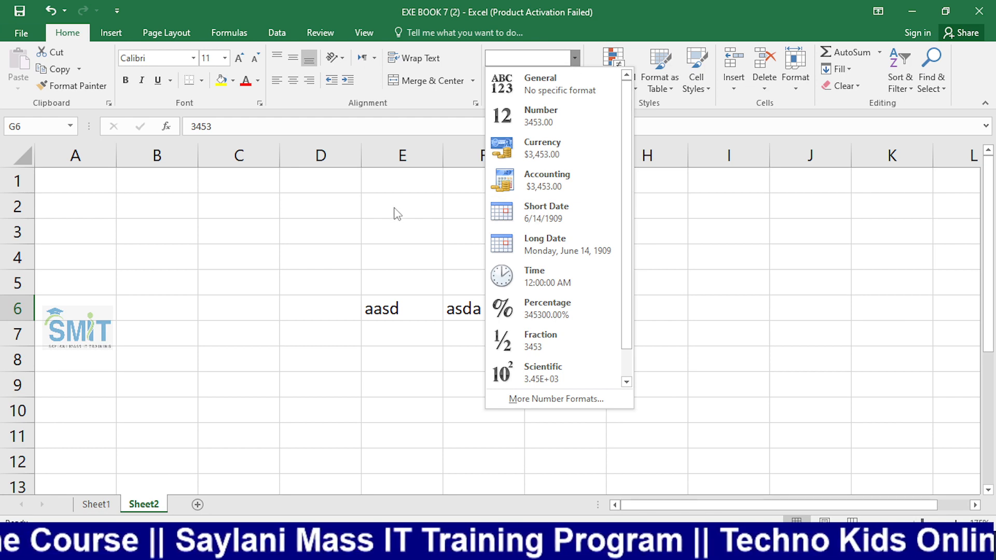
Apply the Number format to the 3453 in G6
left_click(435, 227)
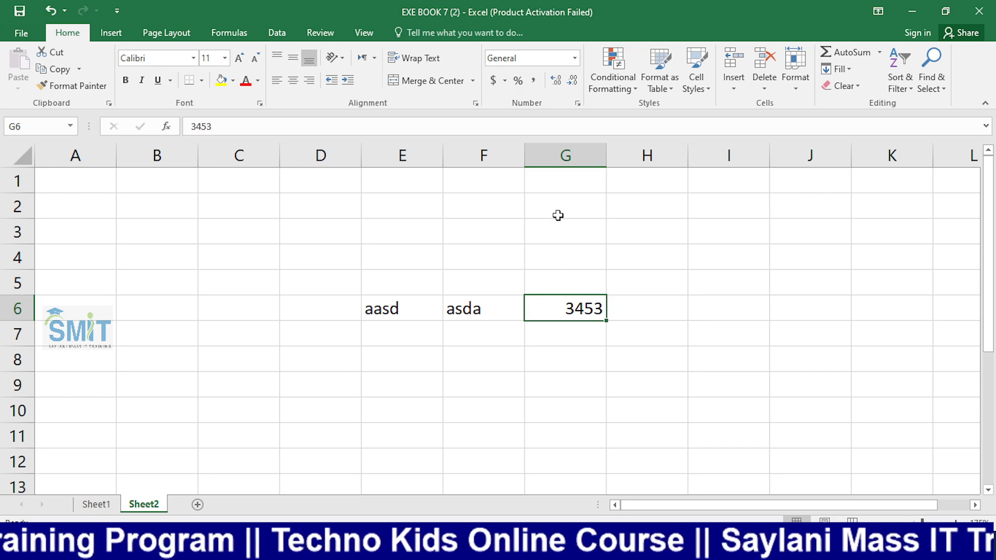
left_click(576, 59)
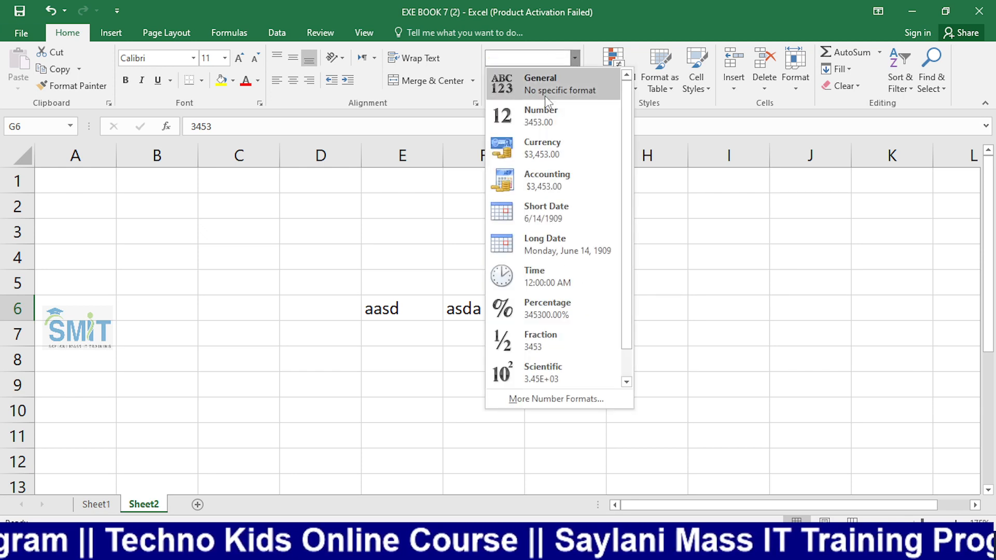
left_click(563, 126)
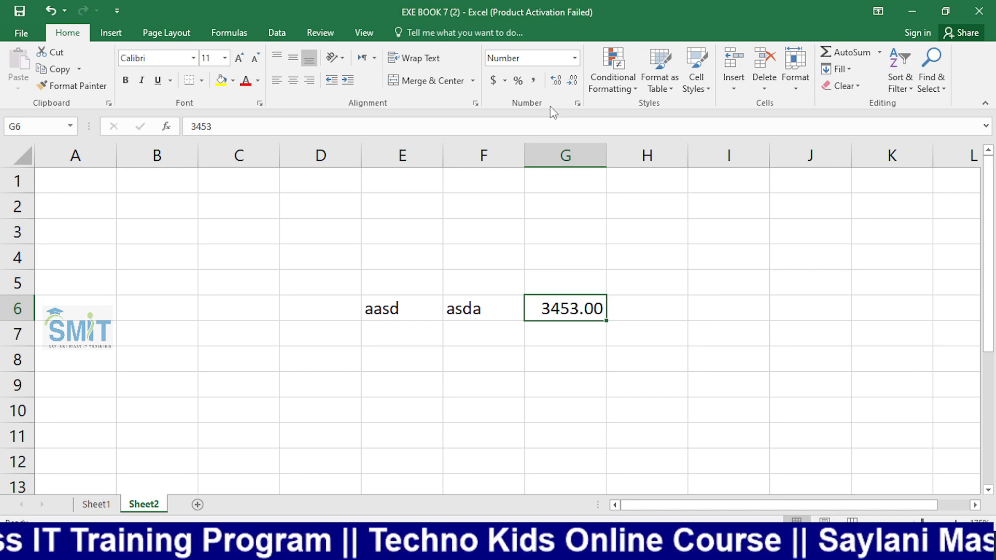
Set G6 to zero decimal places, then bring up More Number Formats
left_click(572, 80)
left_click(572, 80)
left_click(557, 81)
left_click(557, 81)
left_click(557, 81)
left_click(558, 81)
left_click(573, 81)
left_click(573, 80)
left_click(573, 81)
left_click(572, 82)
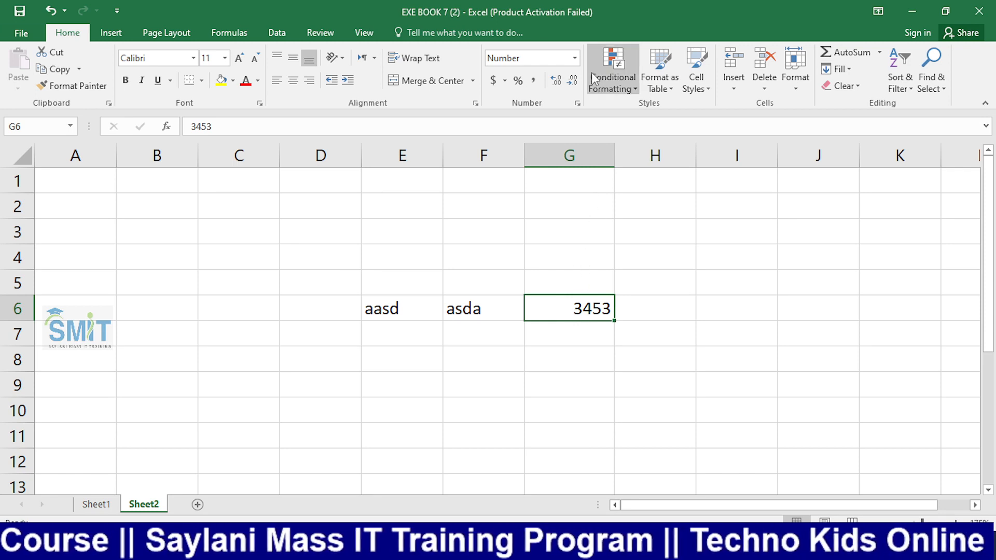
left_click(576, 59)
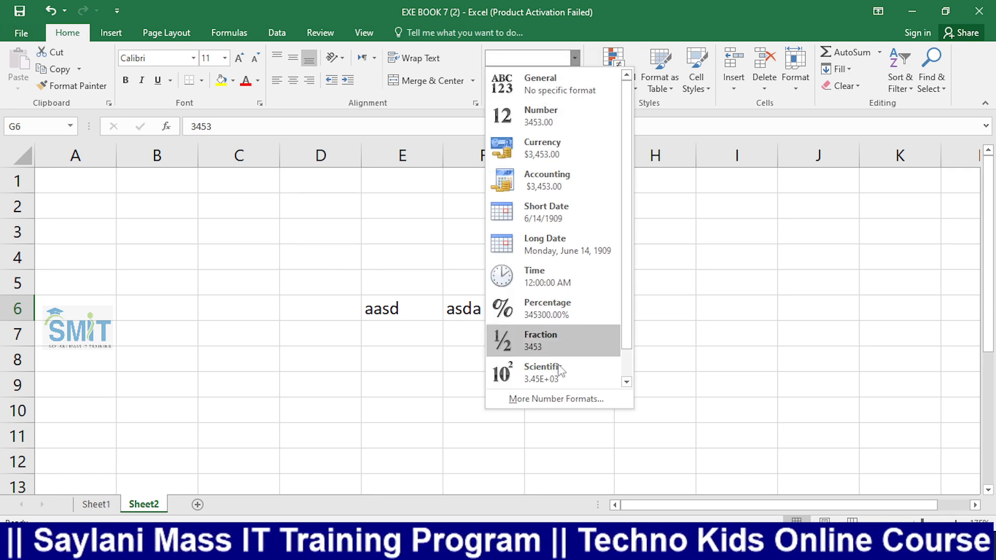
left_click(556, 406)
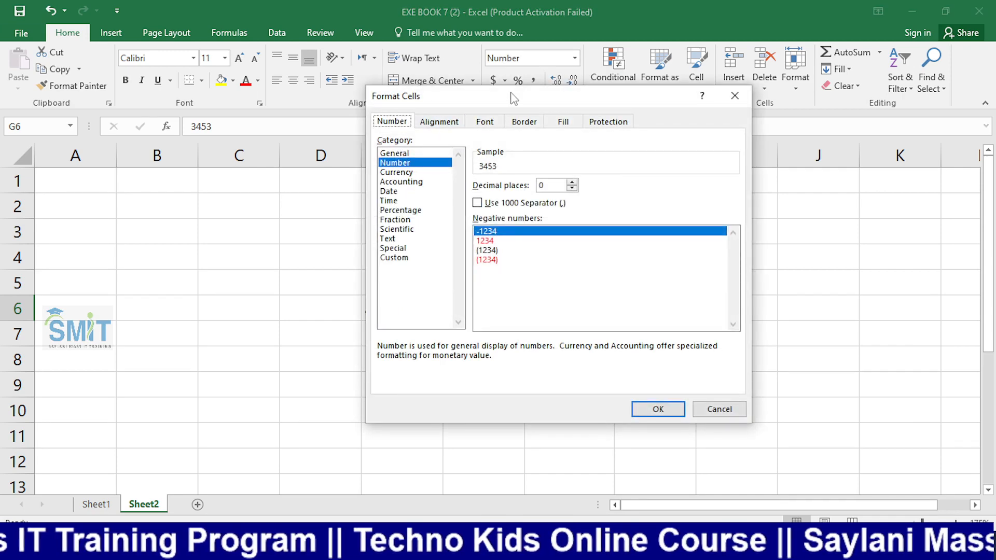
Choose the red 1234 negative-number style for G6 and confirm it
left_click_drag(513, 99, 229, 130)
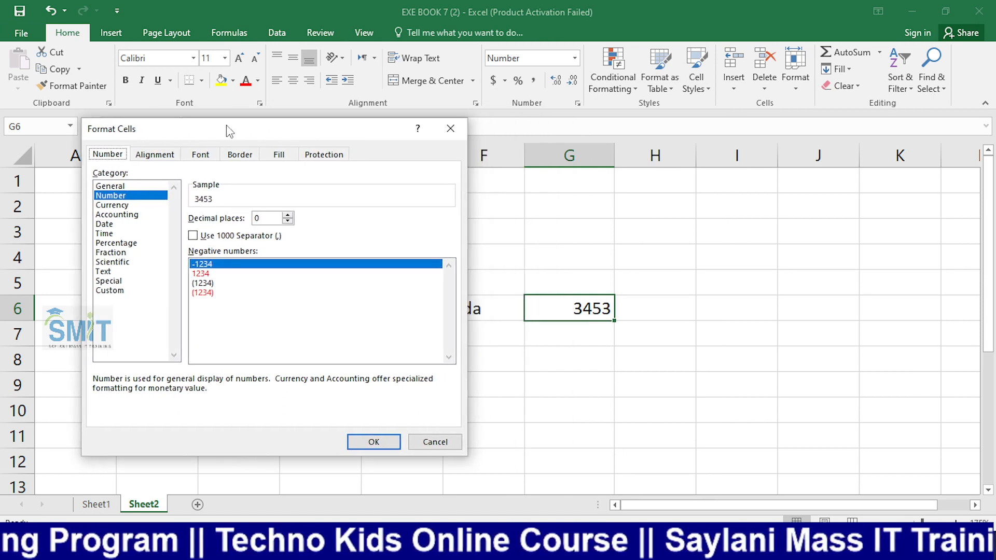
left_click(204, 276)
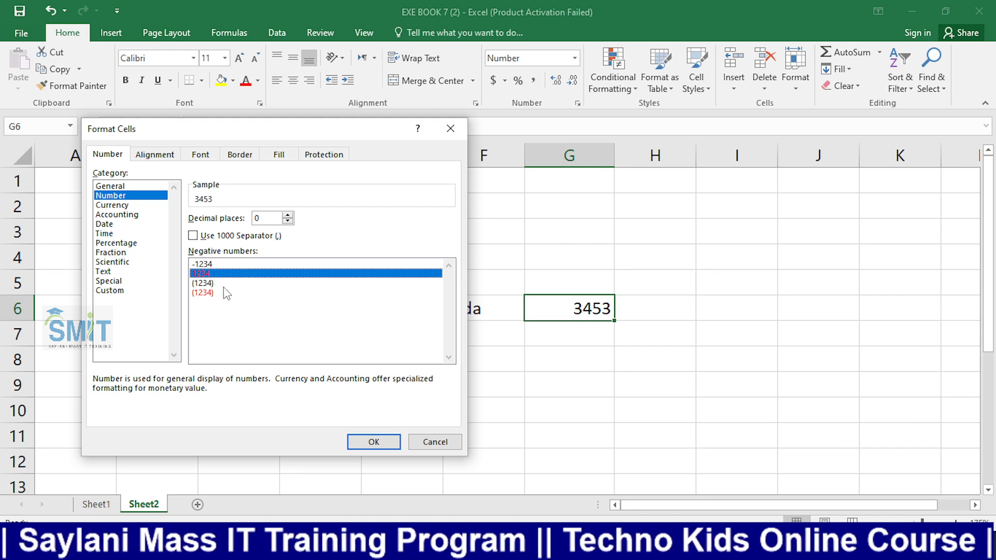
left_click(374, 444)
Enter -125 in G6 so it shows in red without a minus
left_click(507, 403)
left_click(575, 316)
key("BackSpace")
type("-125")
key("Return")
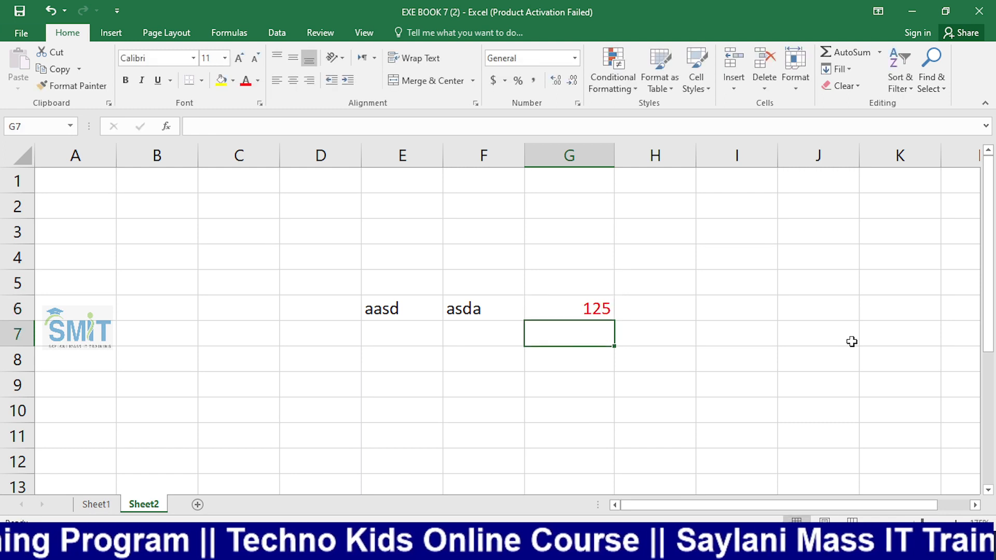
key("Up")
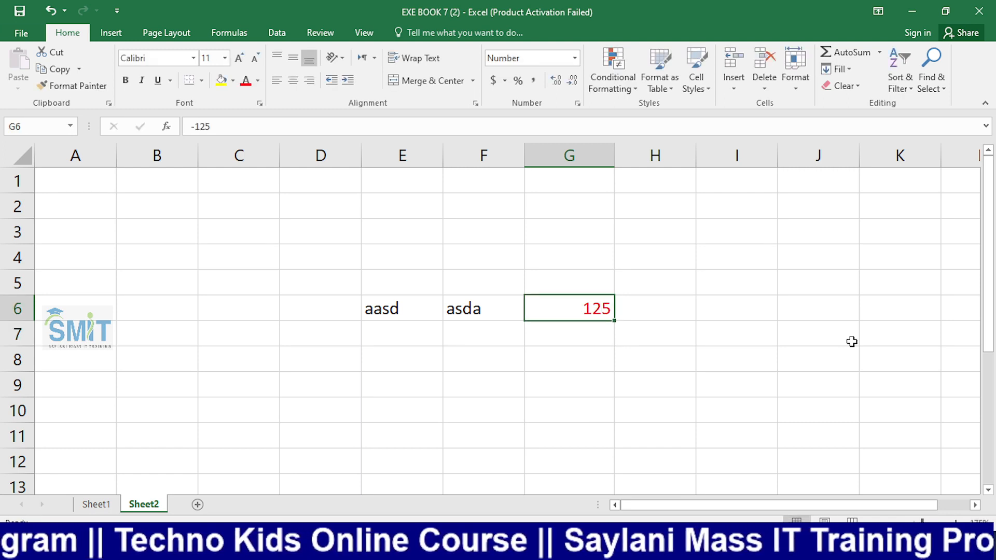
Edit G6 to remove the minus sign, leaving 125
left_click(694, 359)
left_click(594, 318)
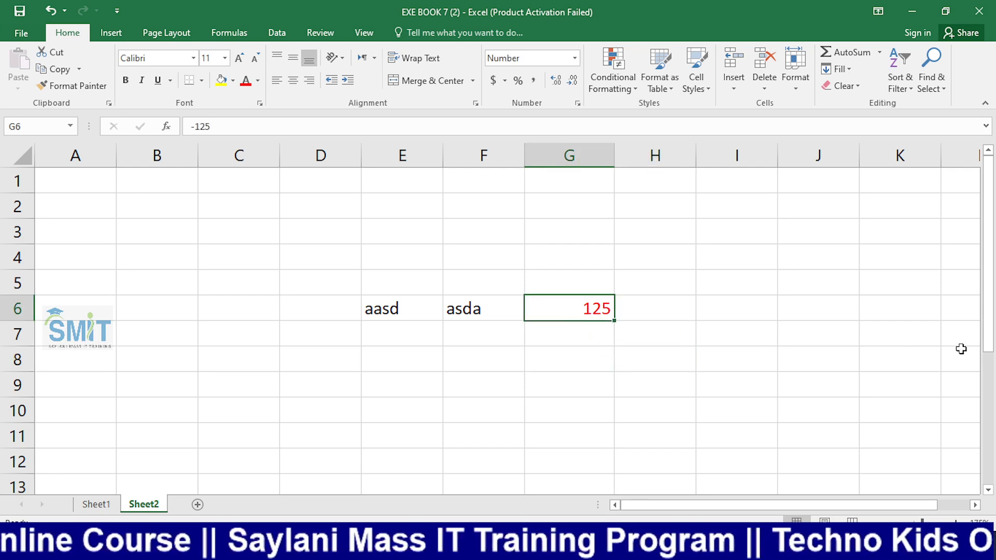
key("F2")
key("Home")
key("Delete")
key("Return")
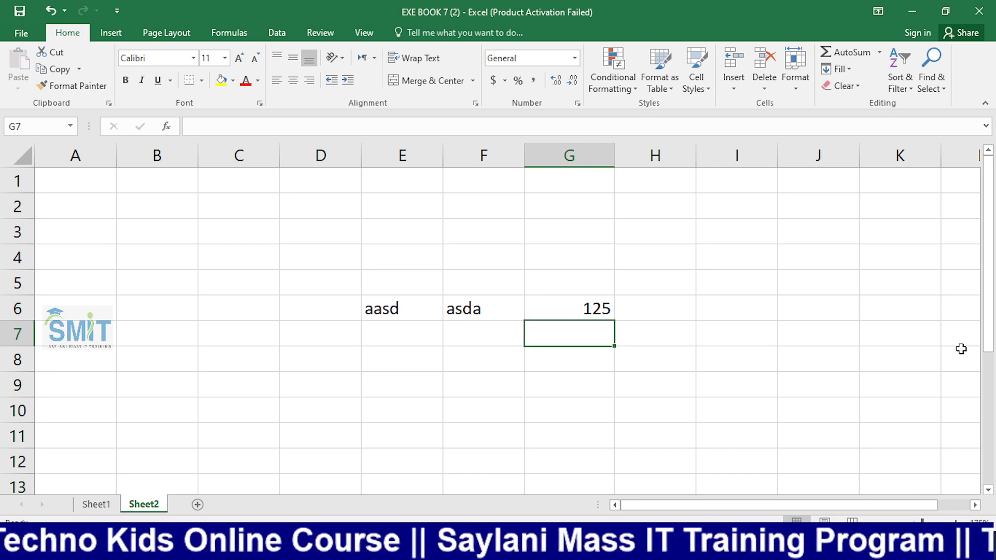
Enter 0 and then -10 in G6 to test the red format
key("Up")
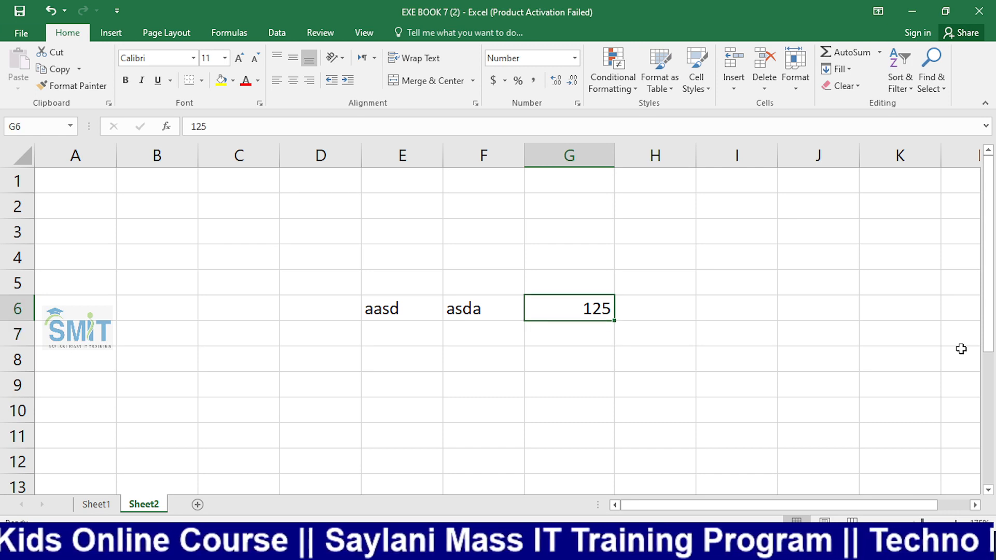
type("0")
key("Return")
key("Up")
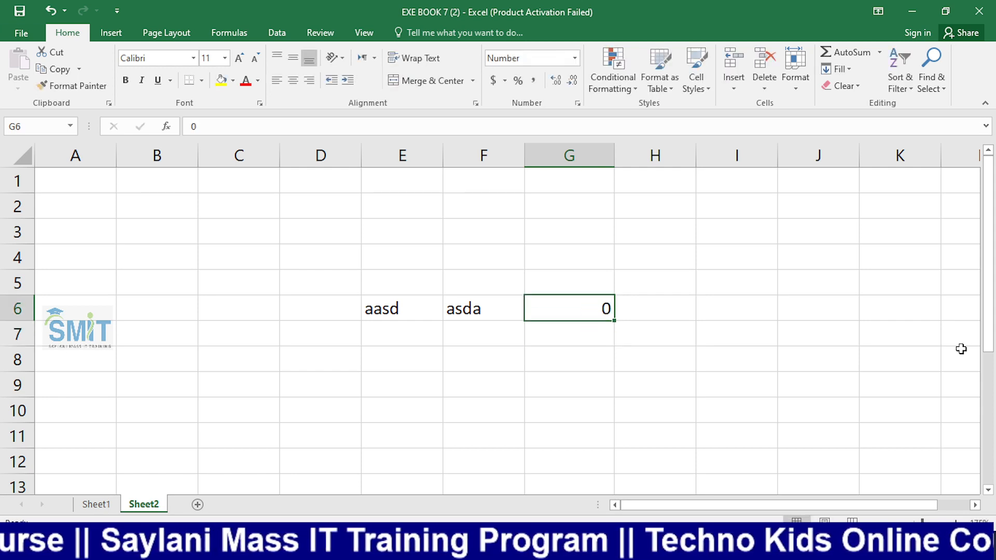
type("-1")
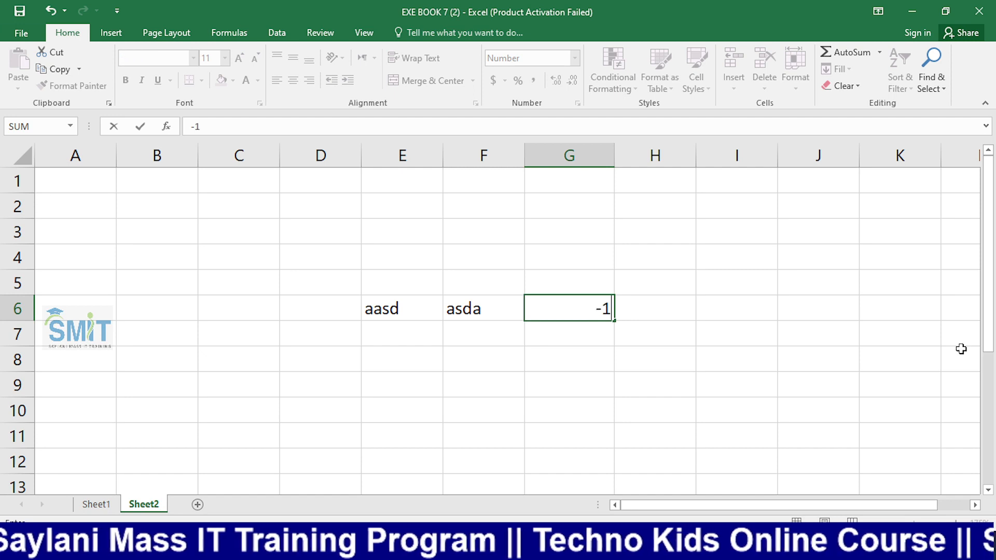
type("0")
key("Return")
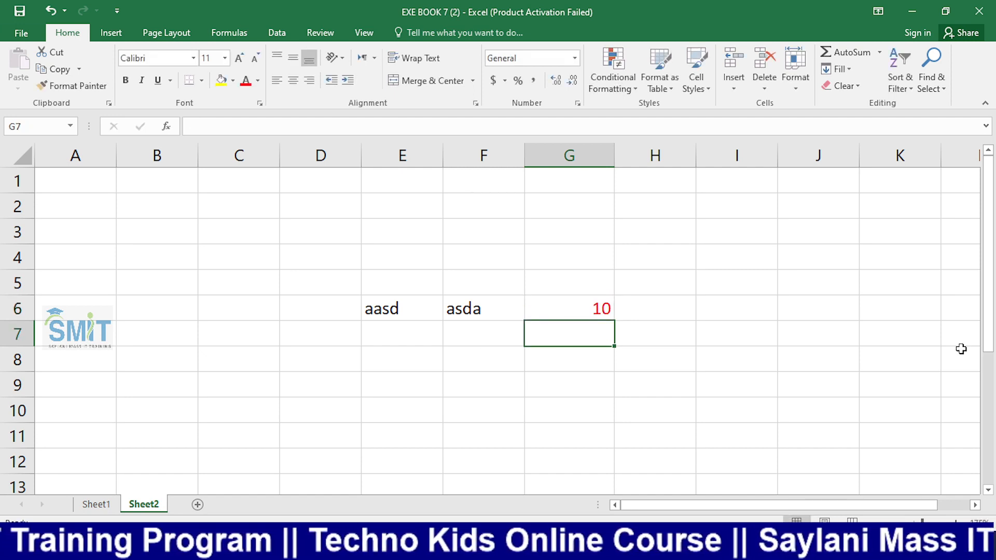
Clear aasd and asda from E6 and F6
key("Left")
key("Up")
key("Delete")
key("Left")
key("Delete")
key("Left")
key("Right")
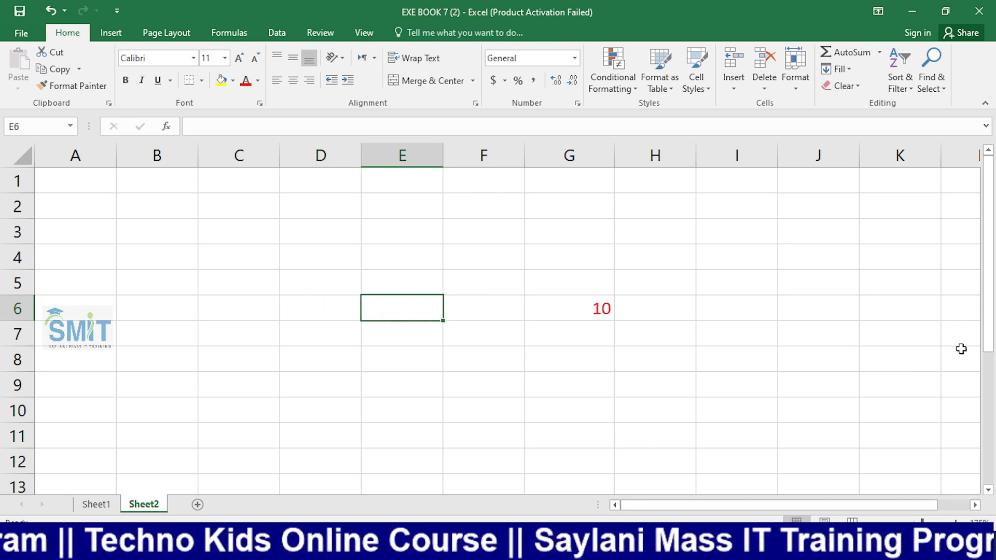
Put headers R and E in E5:F5, with 50 and 60 below
key("Up")
key("Down")
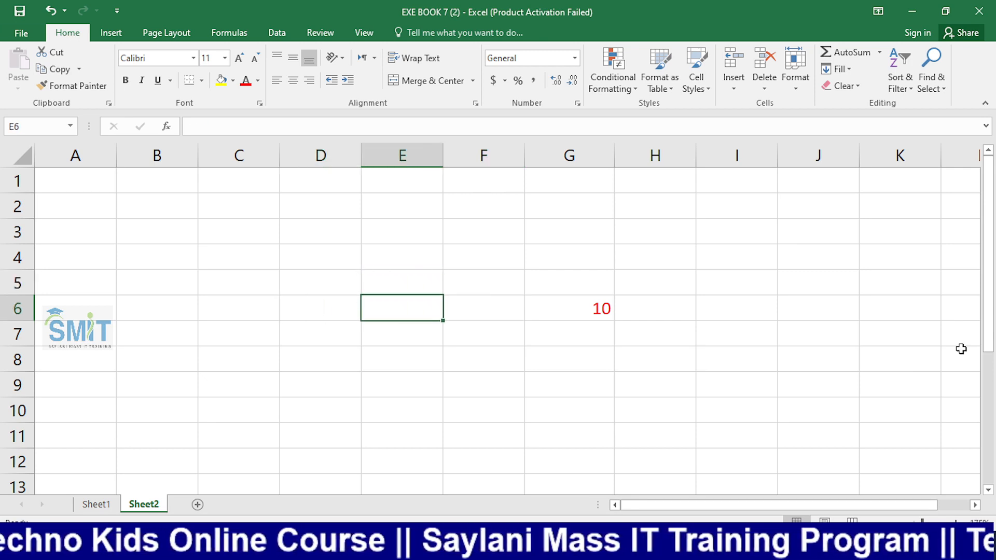
key("Up")
type("R")
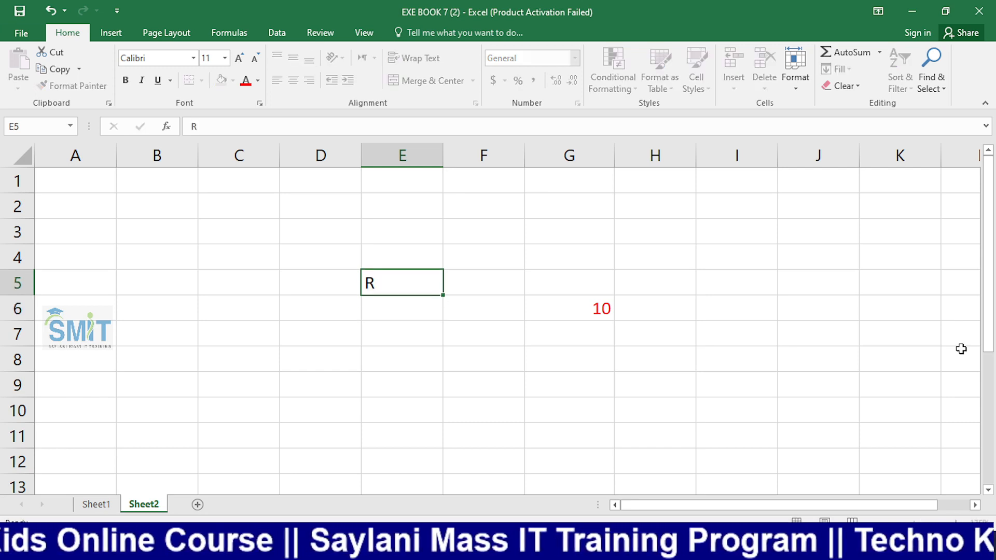
key("Right")
type("E")
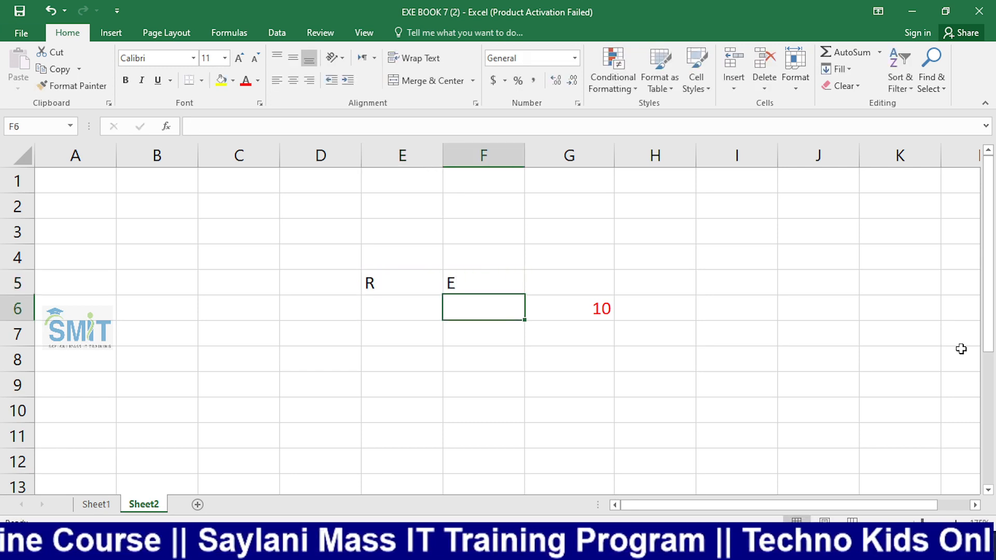
key("Return")
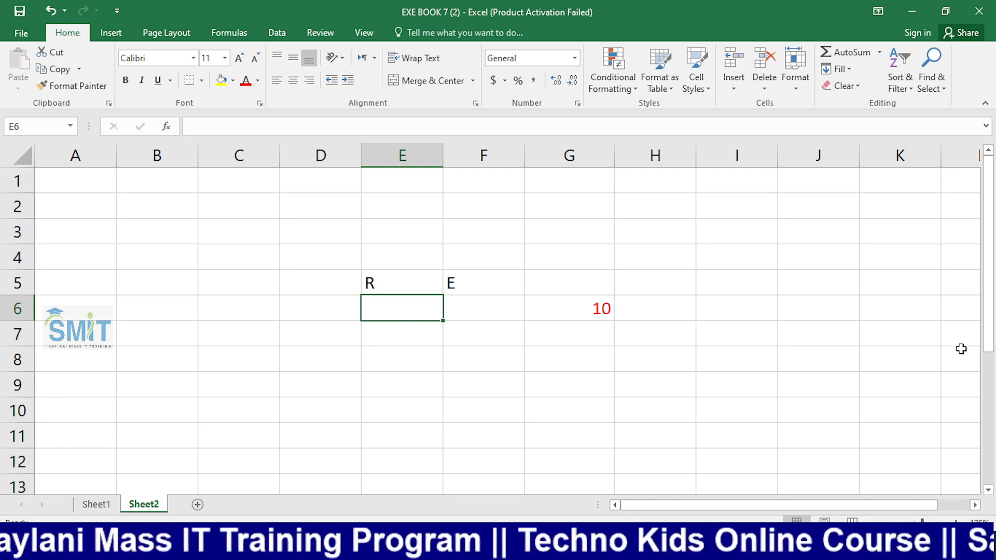
type("50")
key("Right")
type("60")
key("Return")
Enter the formula =E6-F6 in G6, showing a red 10
key("Right")
key("Right")
key("Left")
key("Up")
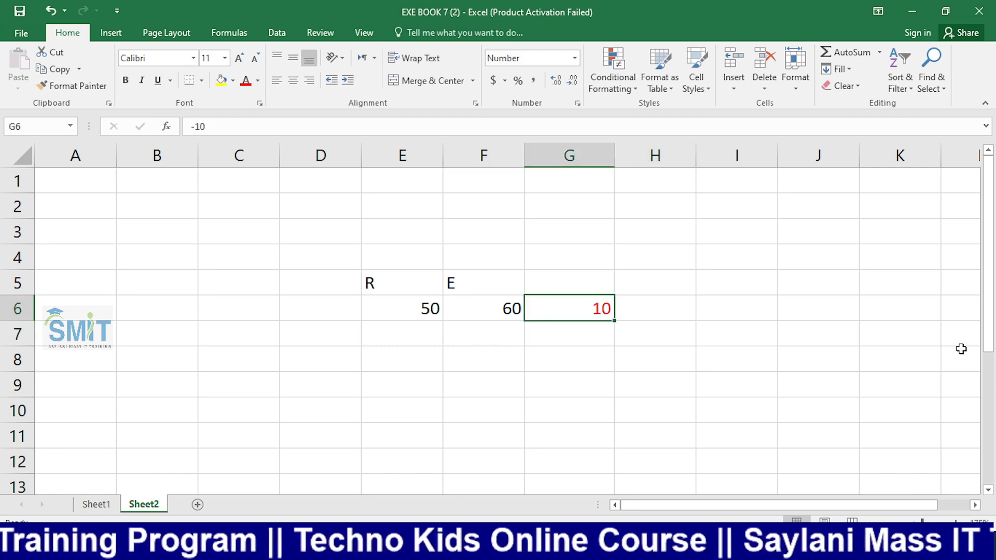
key("Delete")
type("=")
key("Left")
key("Left")
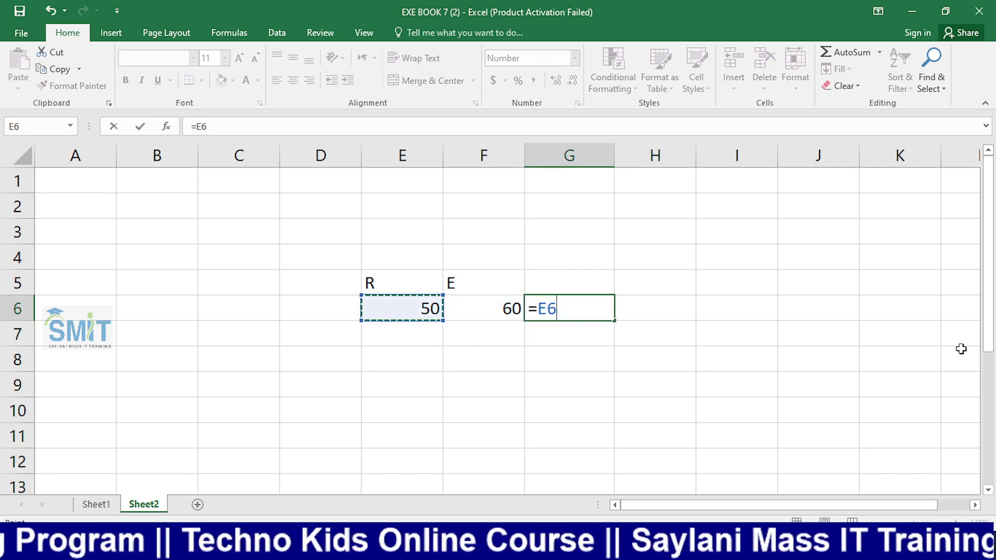
type("-")
key("Left")
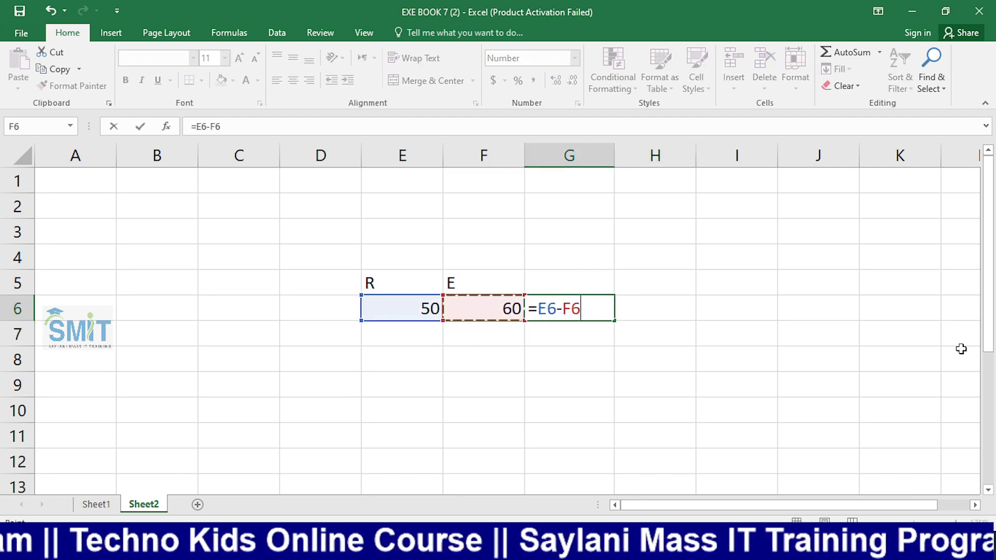
key("Return")
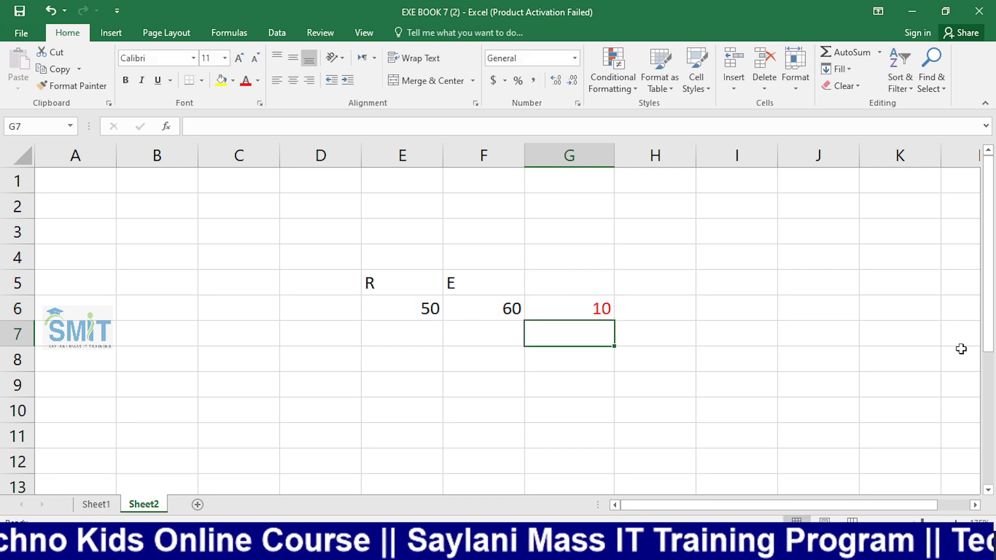
key("Up")
key("Left")
key("Right")
key("Up")
Head G5 with P/L, correcting the typos
type("L")
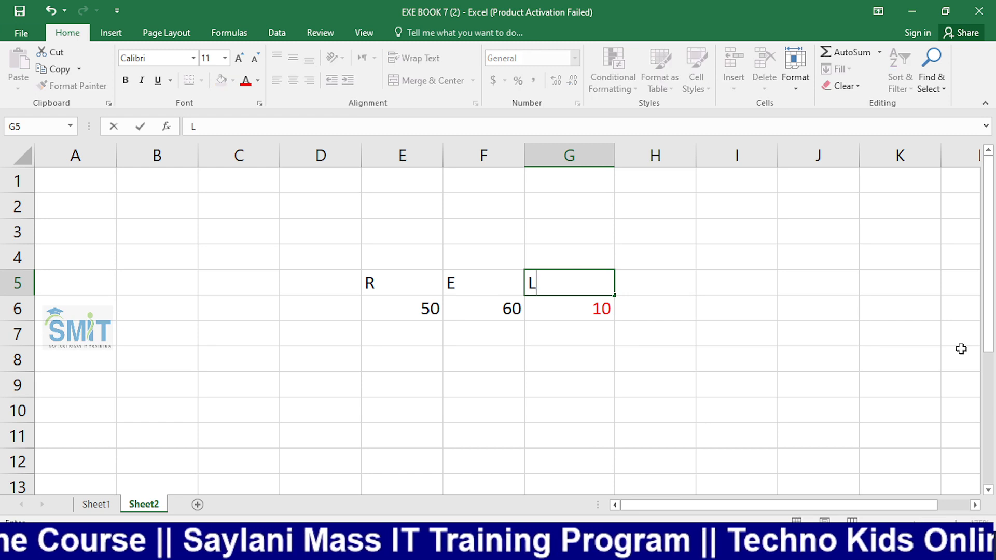
key("BackSpace")
type("P?L")
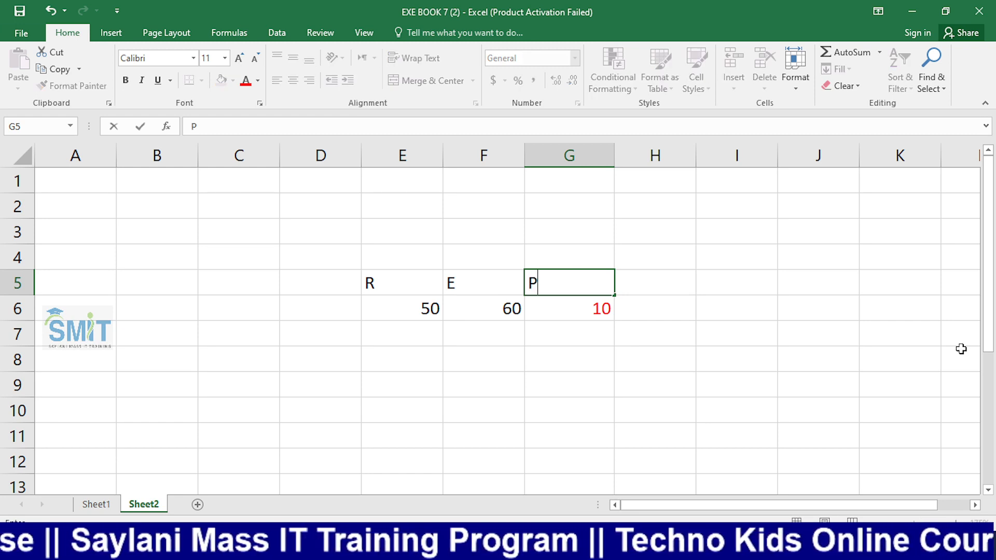
key("BackSpace")
key("BackSpace")
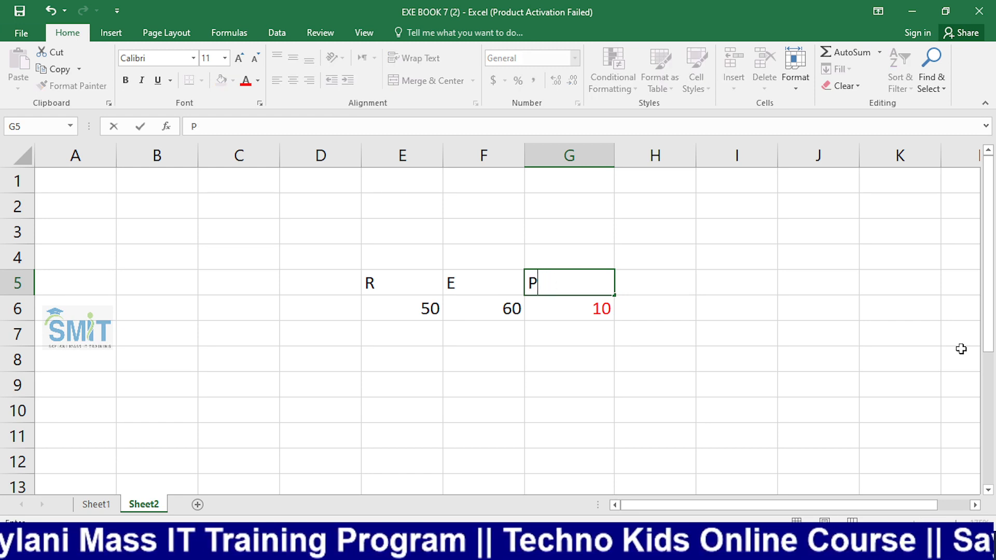
type("/L")
key("Return")
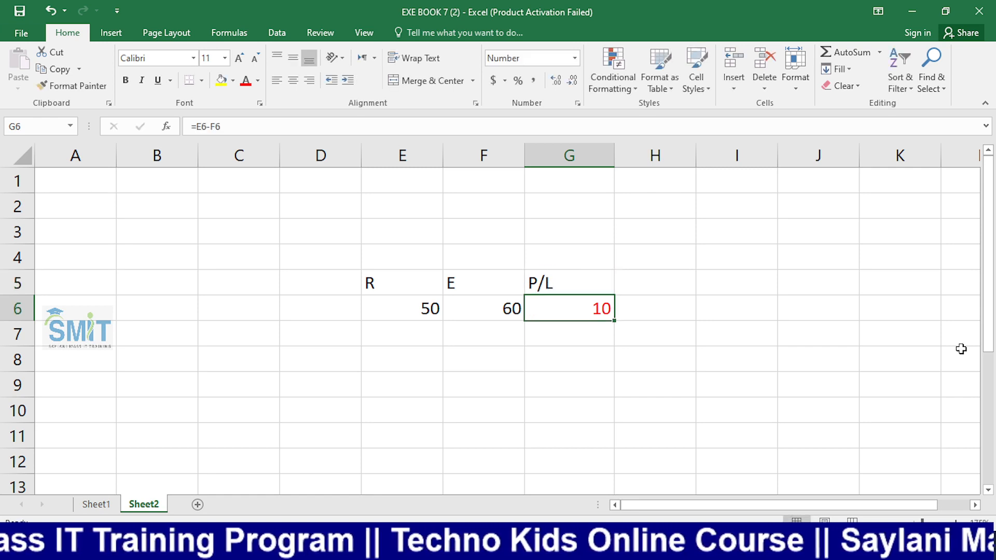
Change the expense in F6 to 45, then to 55
key("Left")
key("Left")
key("Right")
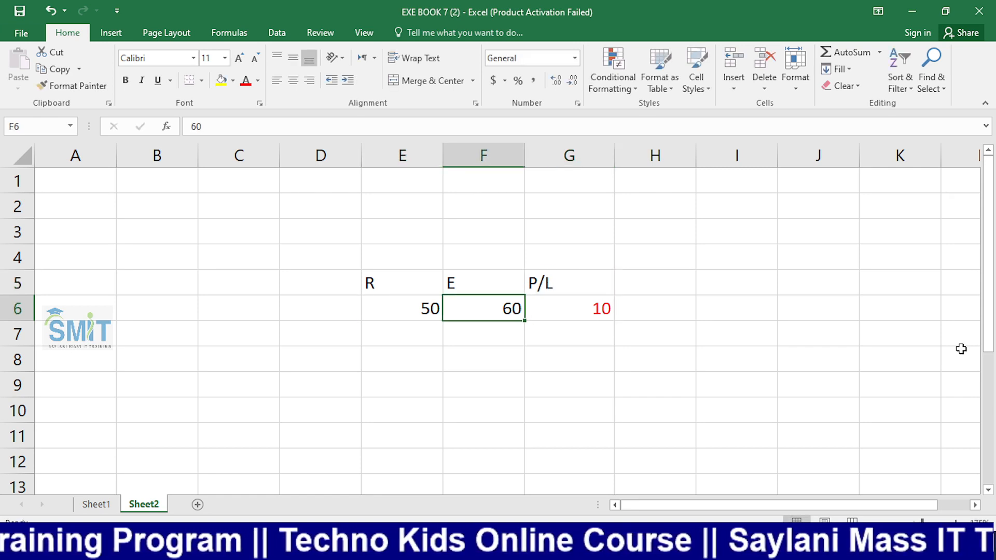
type("45")
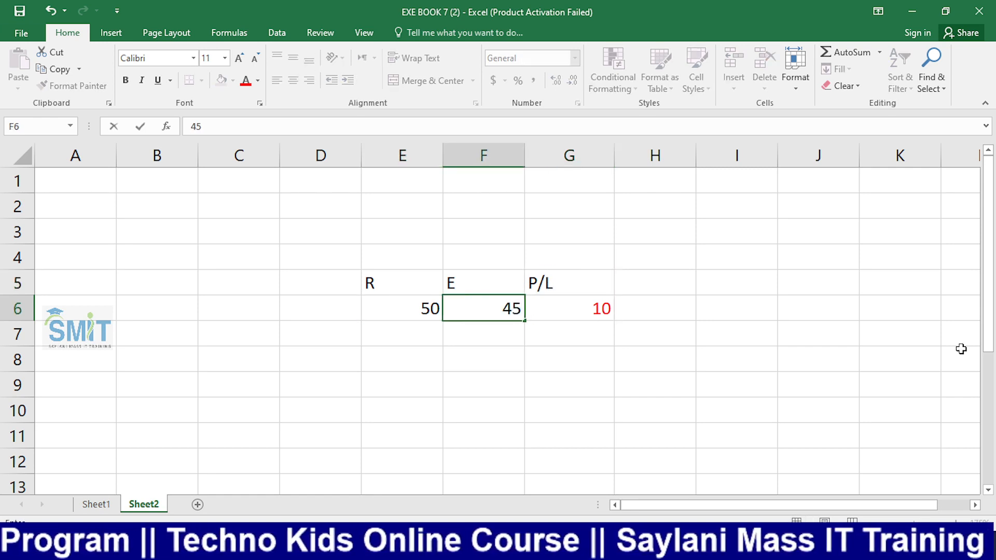
key("Return")
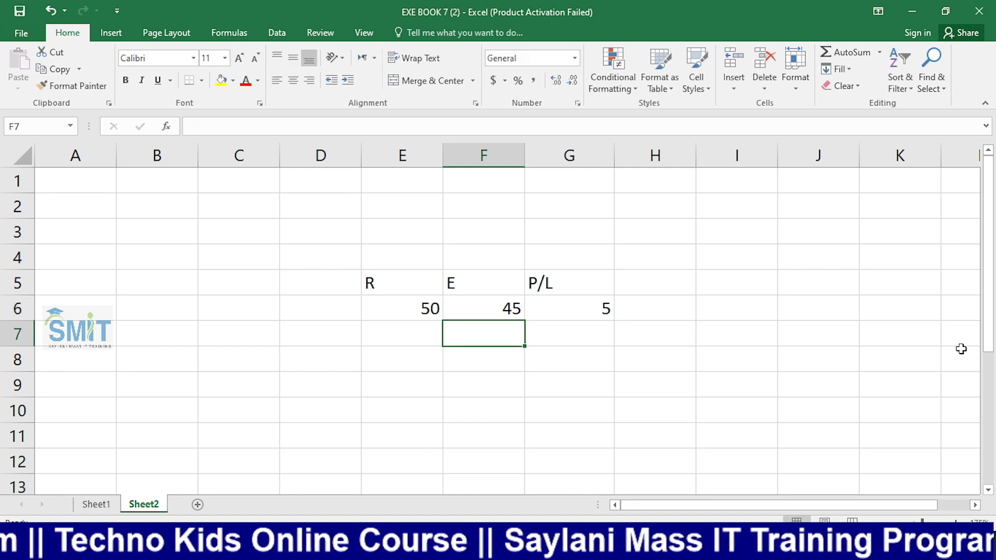
key("Up")
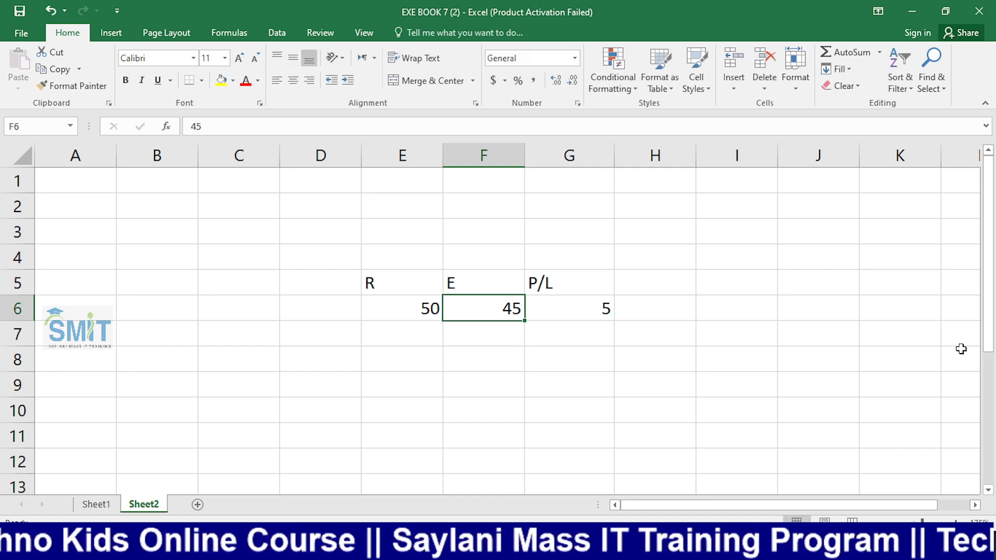
type("55")
key("Return")
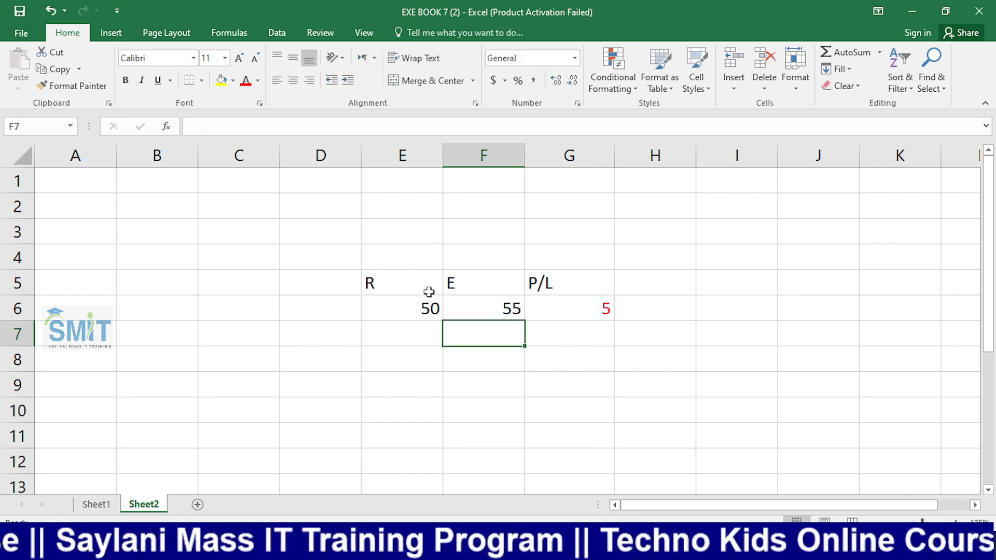
left_click(575, 58)
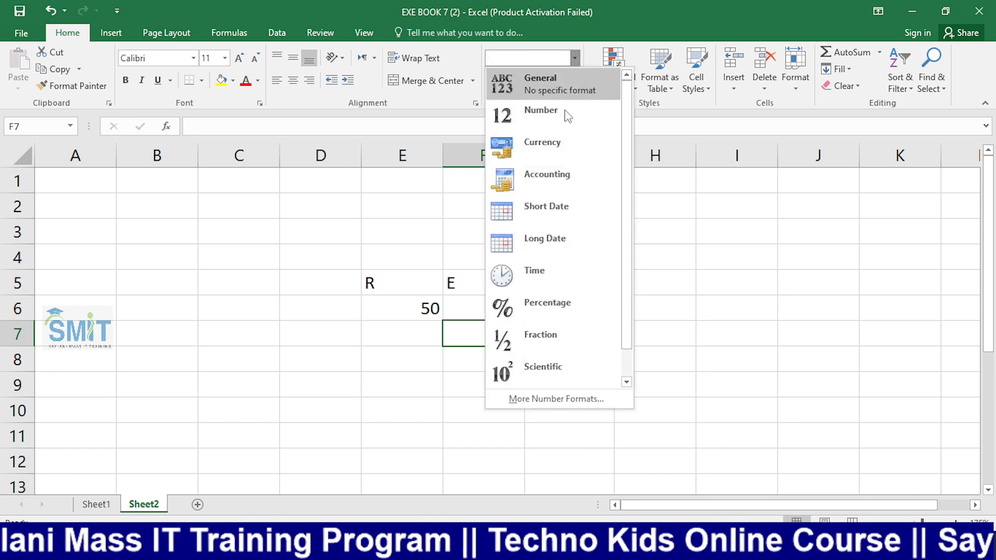
left_click(572, 398)
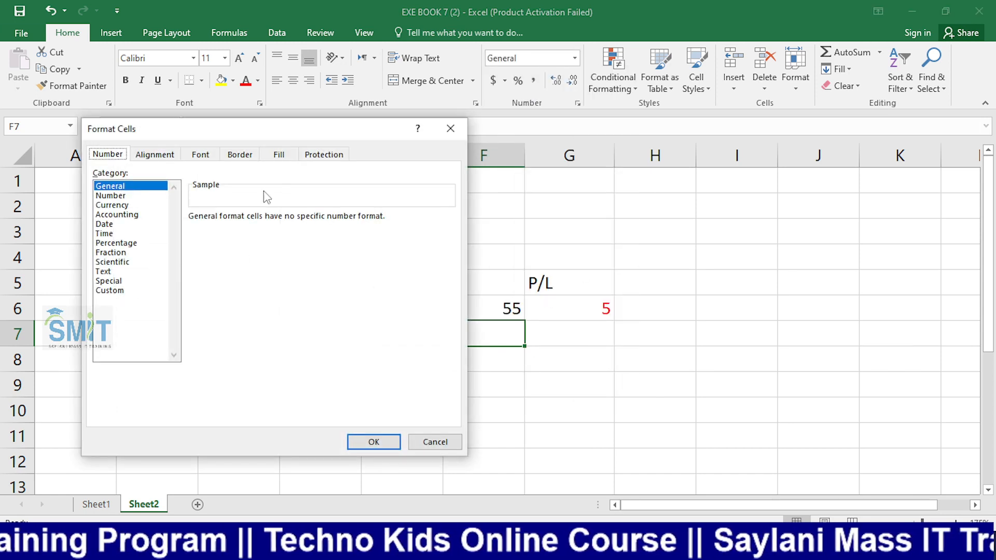
left_click(450, 128)
left_click_drag(236, 259, 229, 389)
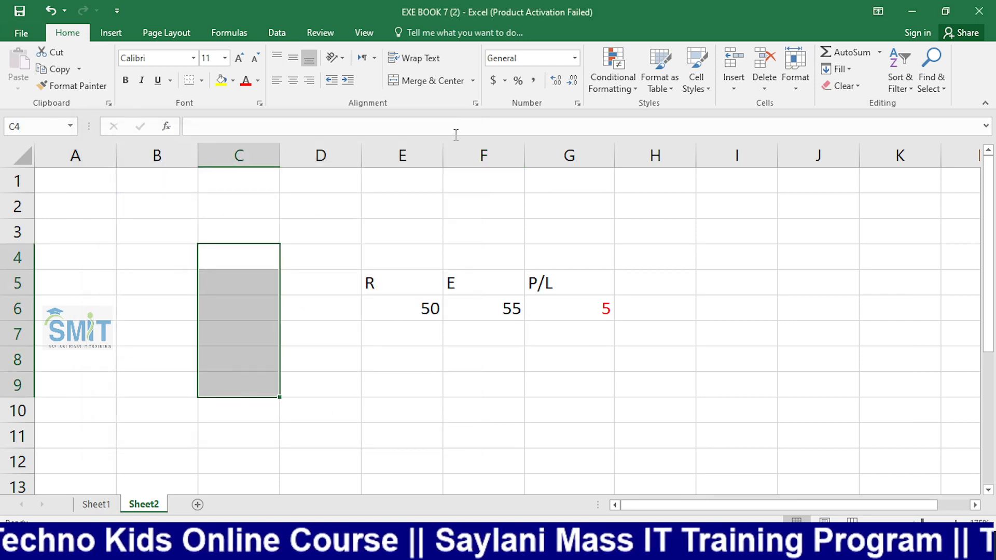
left_click(575, 58)
left_click(322, 272)
left_click(230, 290)
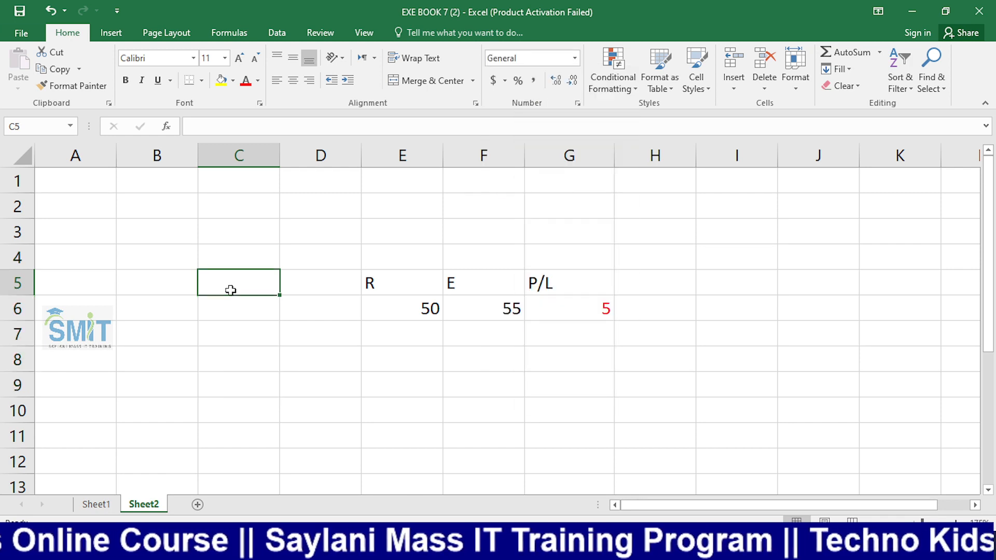
scroll(267, 337, "down", 1)
left_click(275, 328)
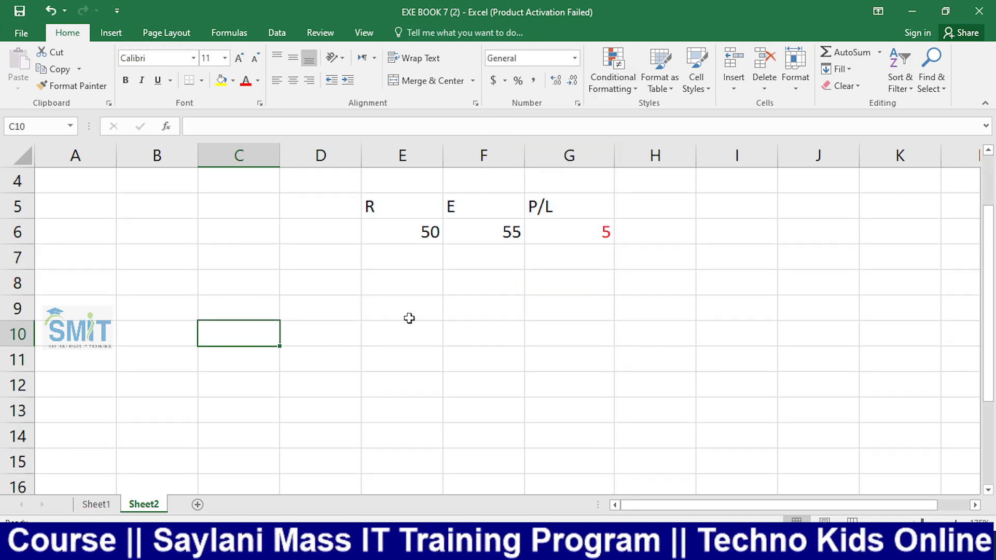
Insert today's date in C10 with Ctrl+; and apply Long Date
key("ctrl+semicolon")
key("Return")
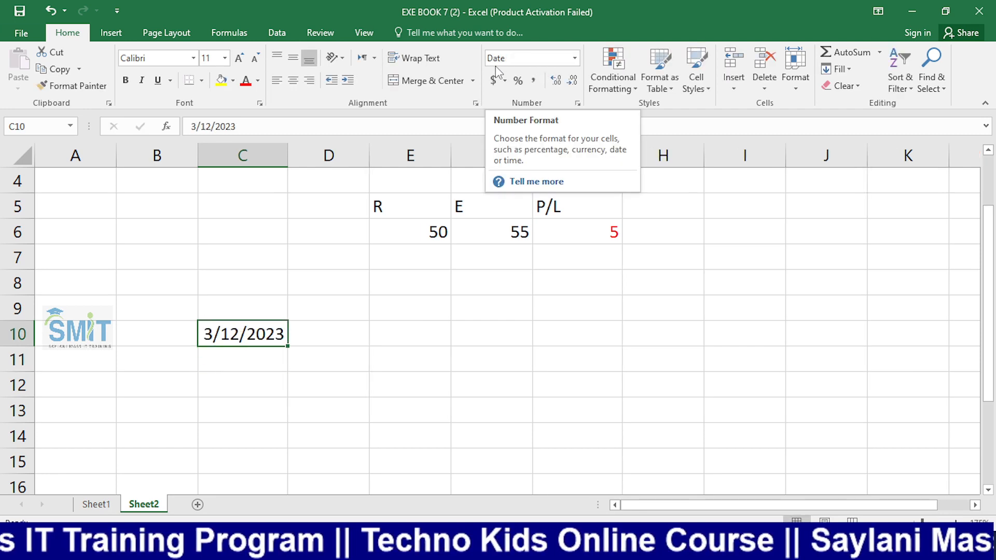
left_click(577, 59)
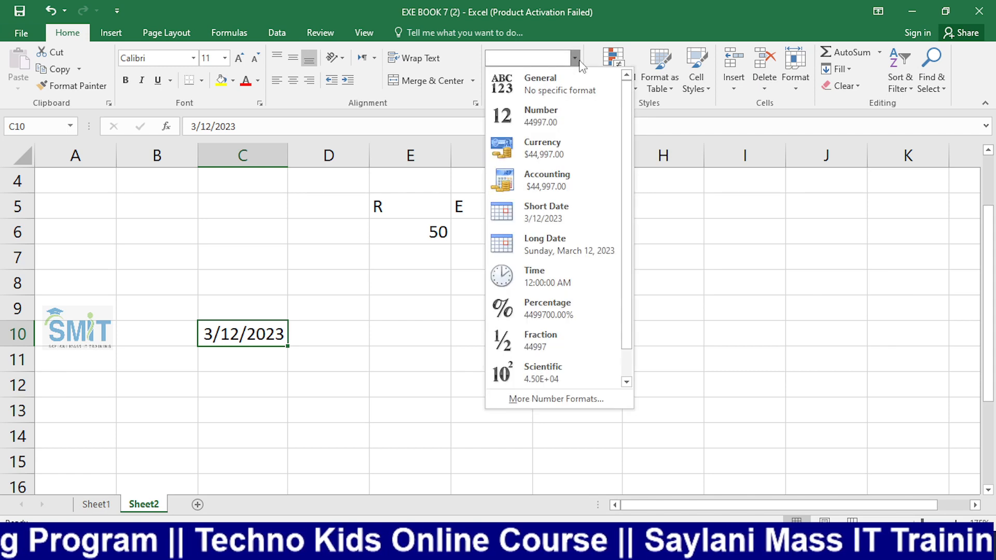
left_click(572, 242)
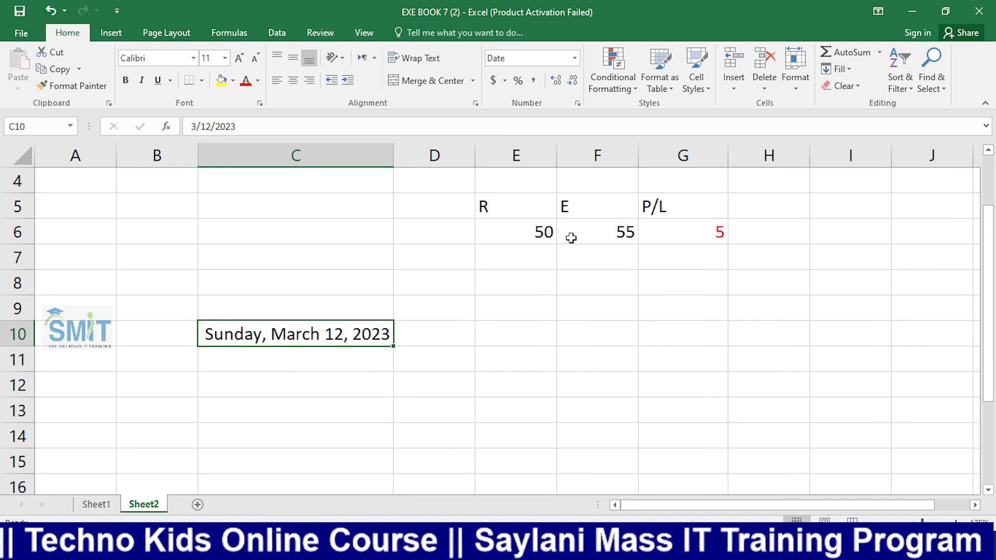
Reformat C10 with the 14-Mar-2012 date style from More Number Formats
left_click(575, 57)
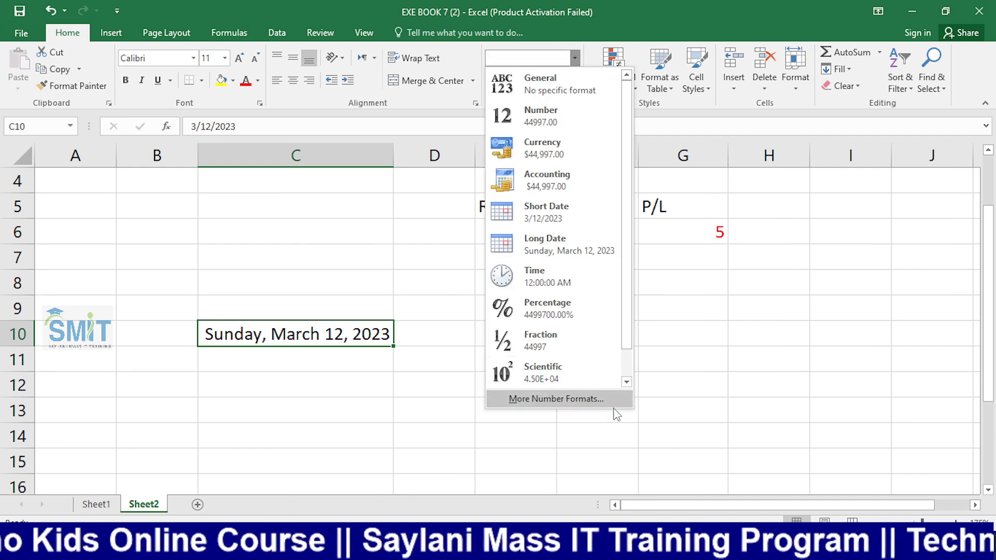
left_click(612, 397)
left_click_drag(377, 140, 801, 121)
left_click_drag(873, 229, 873, 256)
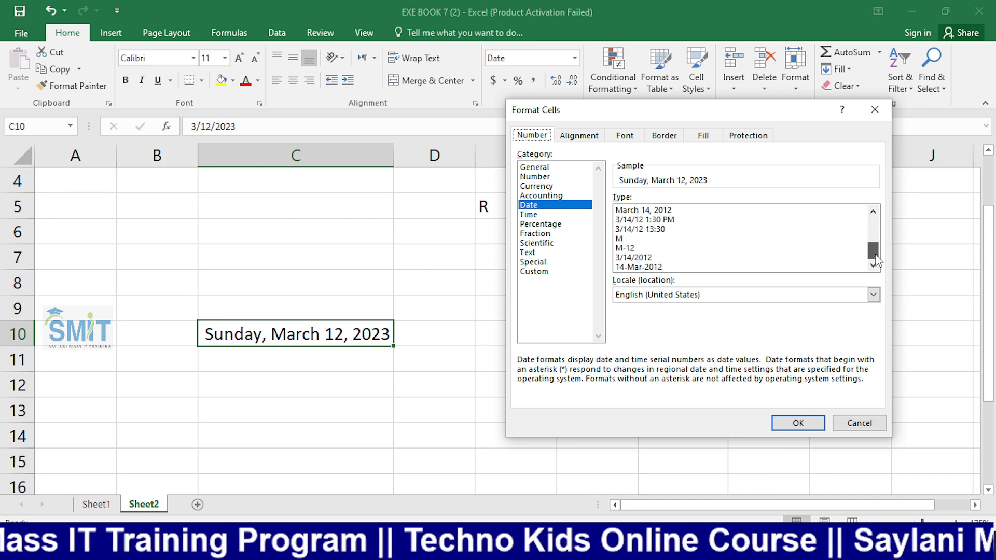
left_click(691, 267)
left_click(798, 423)
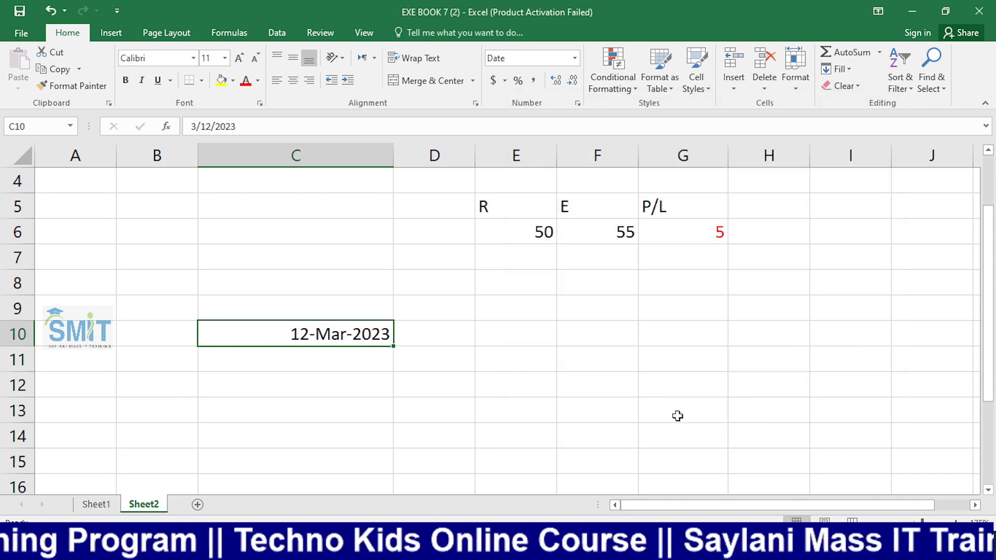
left_click(336, 377)
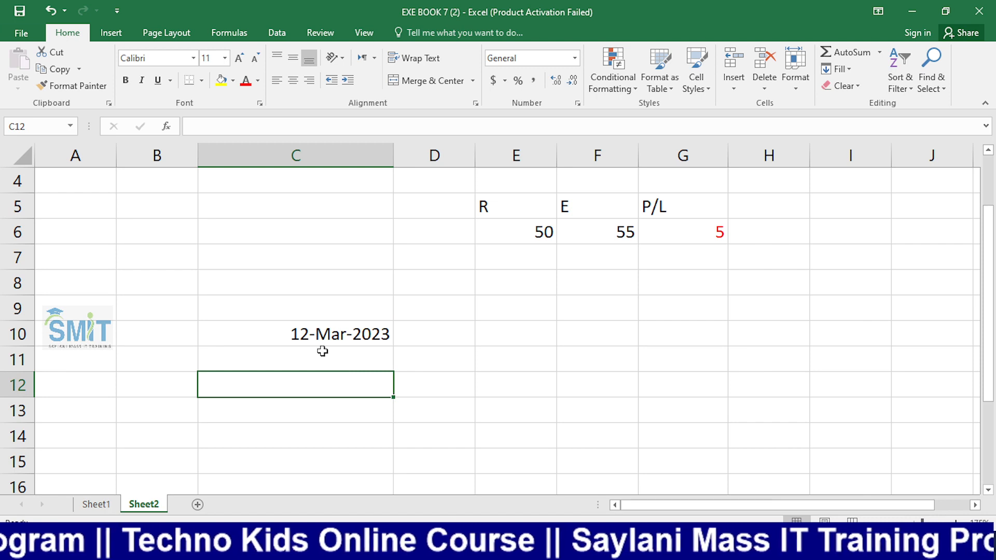
left_click(325, 335)
left_click(493, 375)
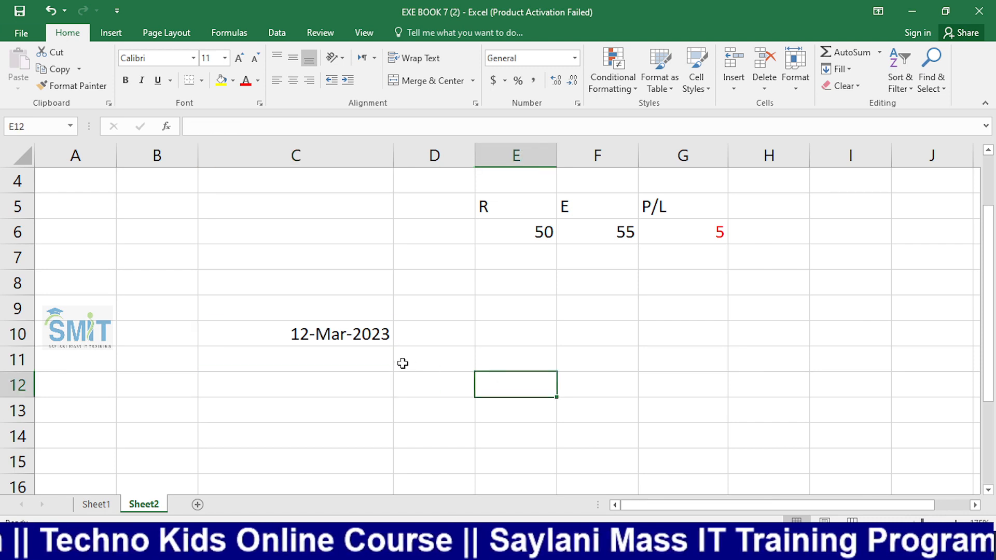
left_click(341, 337)
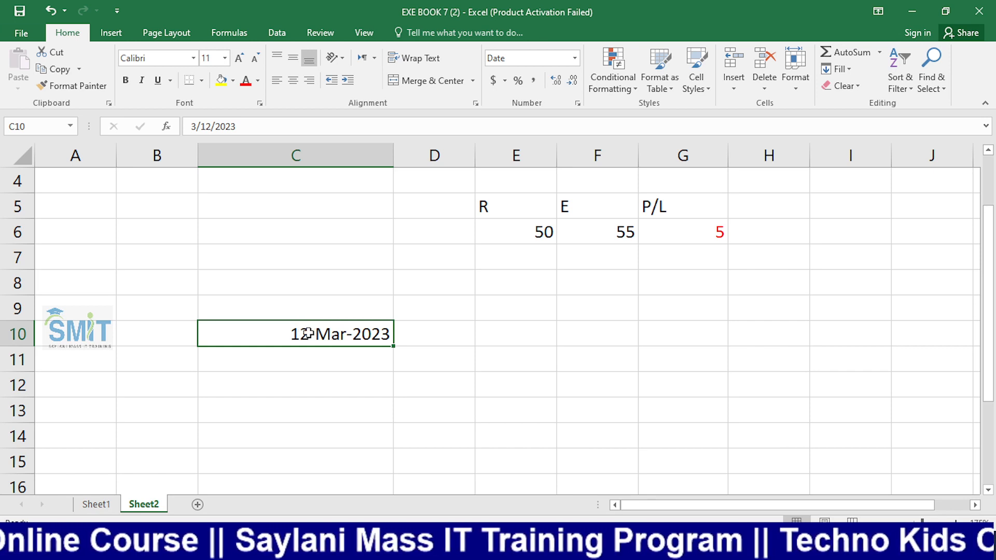
left_click(310, 307)
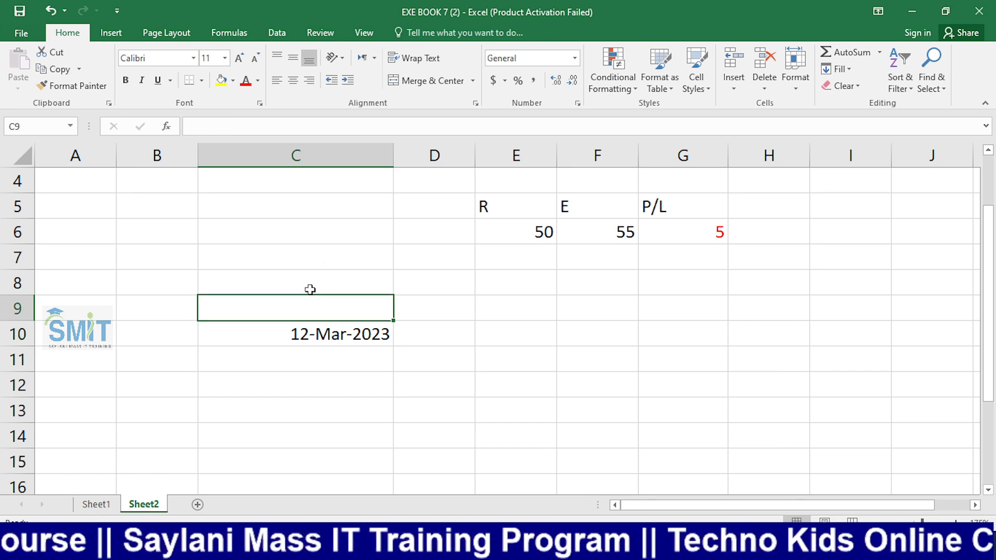
left_click(419, 350)
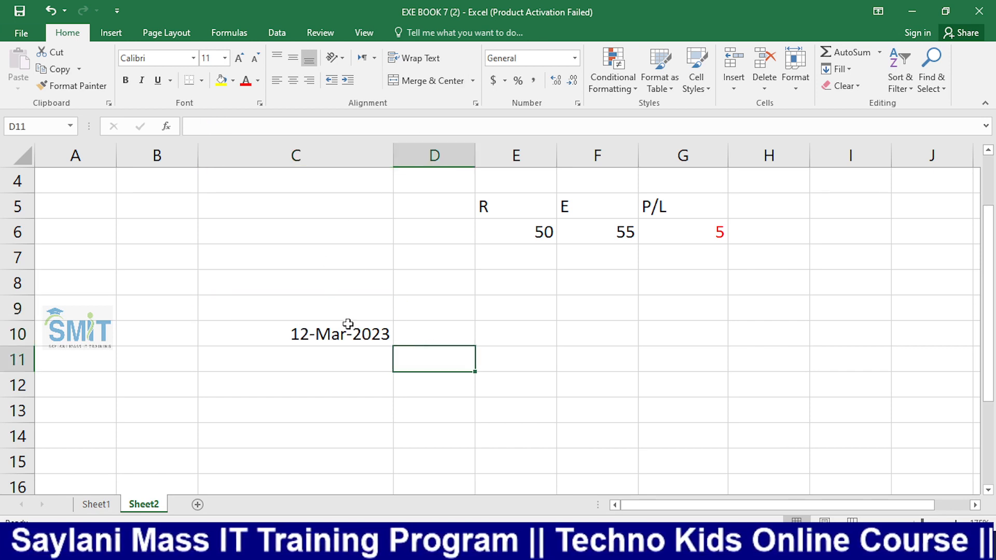
left_click_drag(458, 277, 462, 349)
left_click_drag(528, 310, 525, 382)
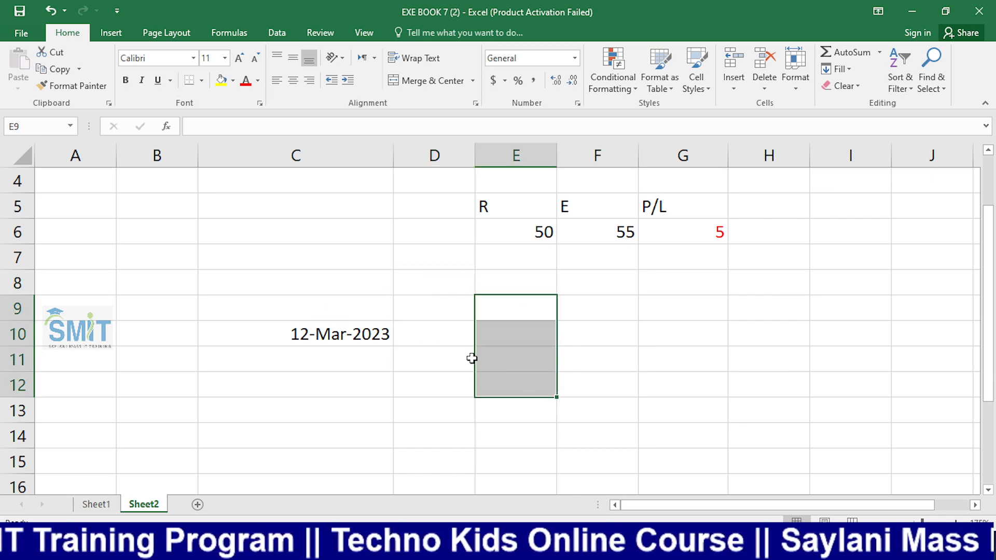
left_click_drag(455, 267, 716, 384)
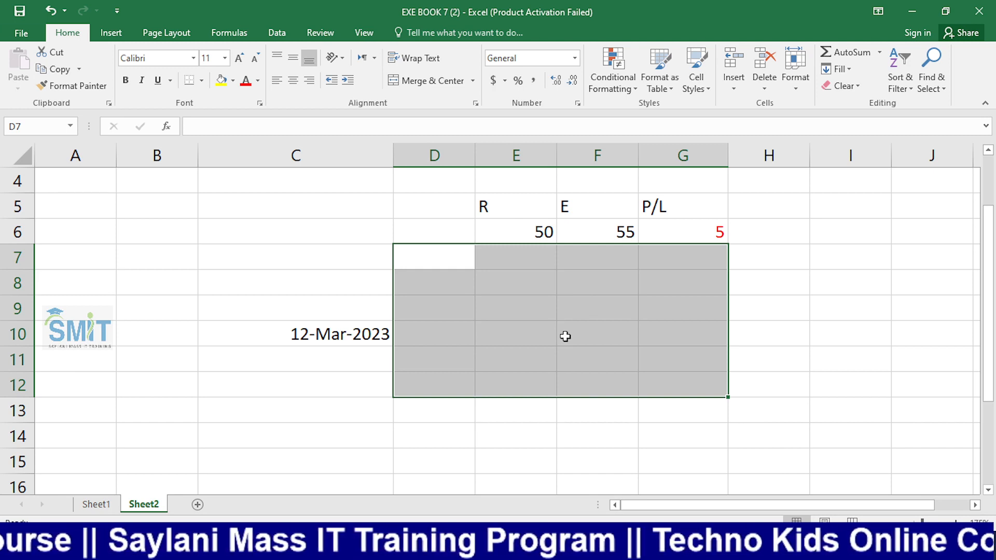
Enter an 11-digit mobile number in E11 and check how it is stored
left_click(513, 291)
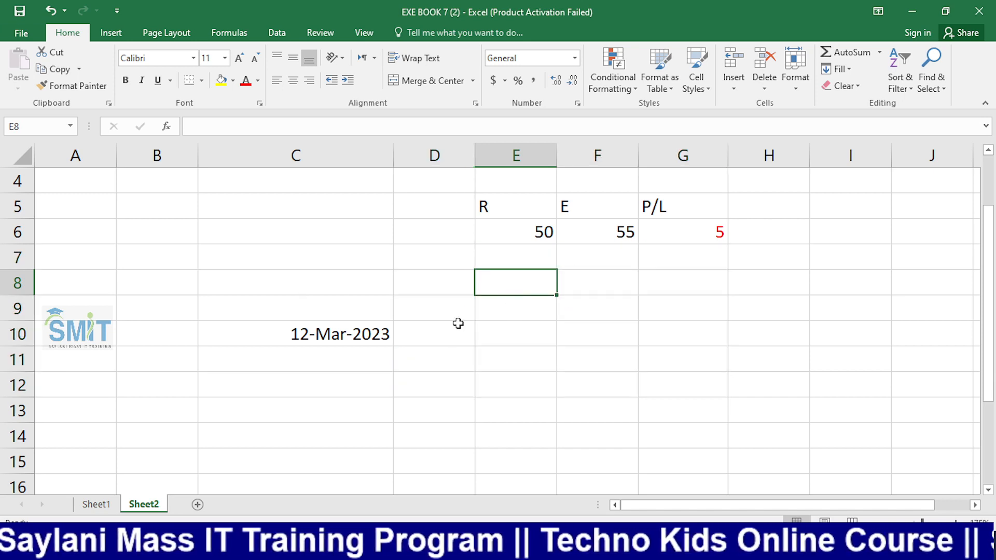
left_click(515, 355)
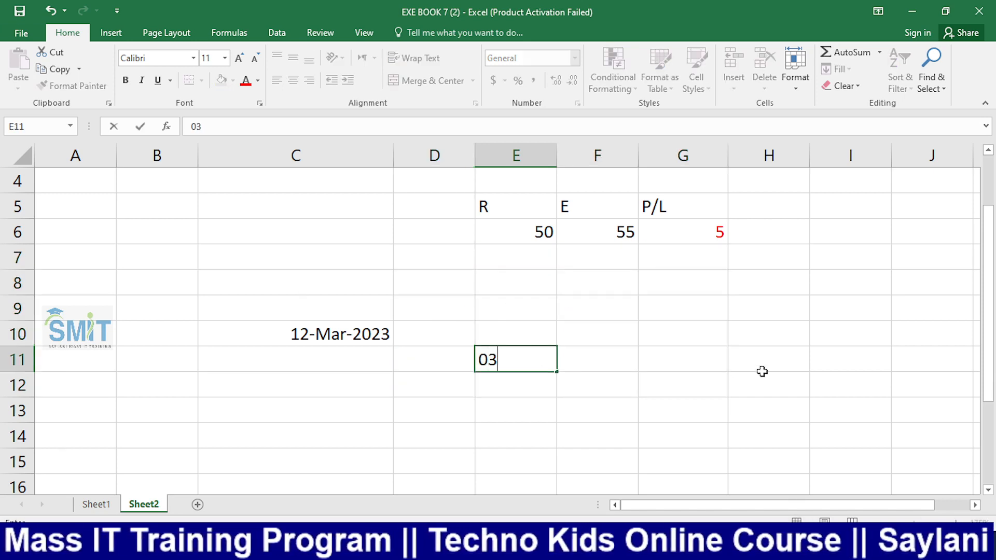
key("Return")
key("Up")
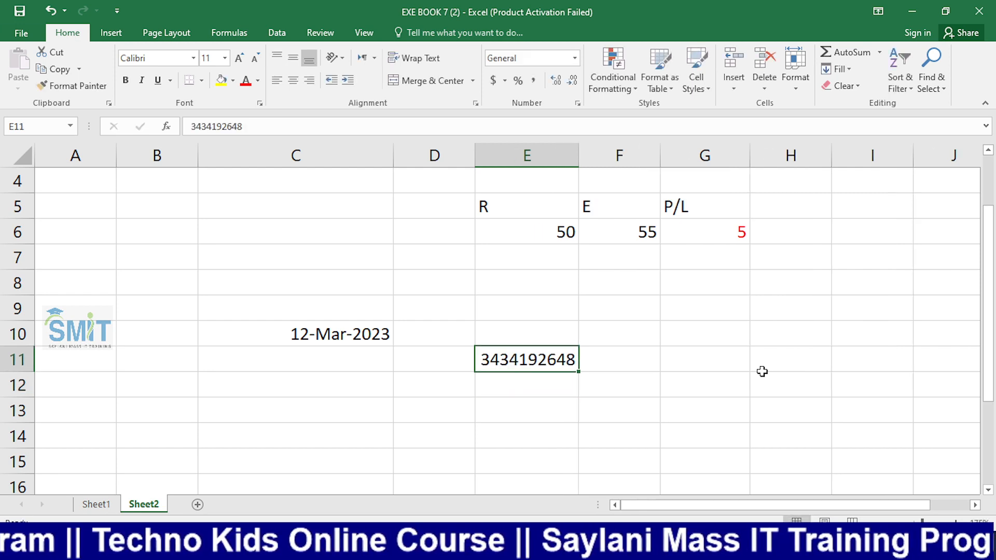
Type 00015 in F9 and see it stored as 15
key("Right")
key("Up")
key("Up")
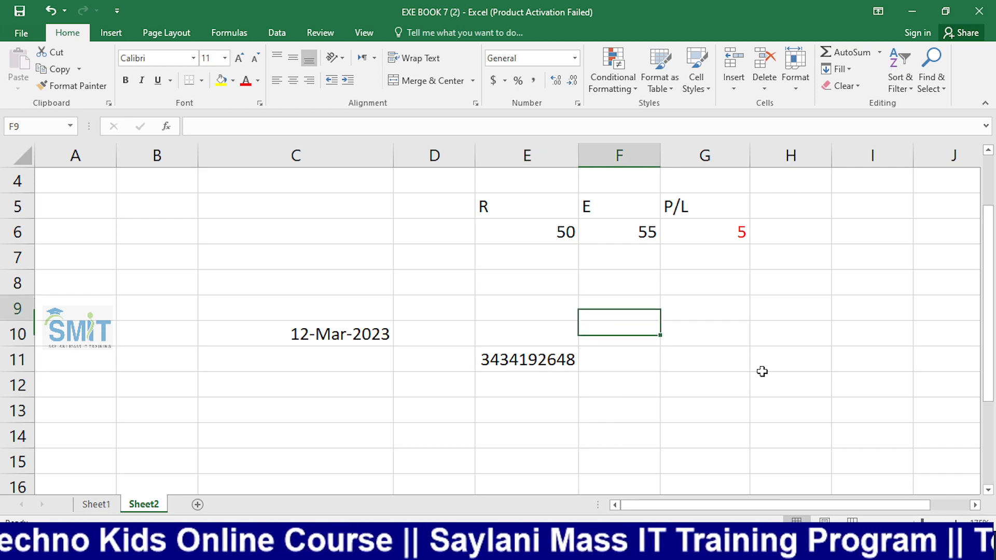
type("00015")
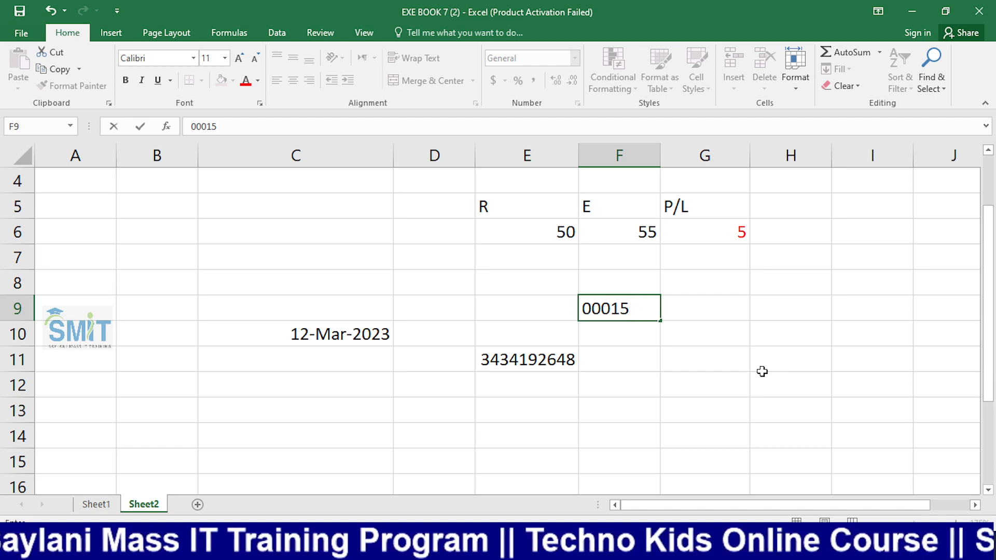
key("Return")
key("Up")
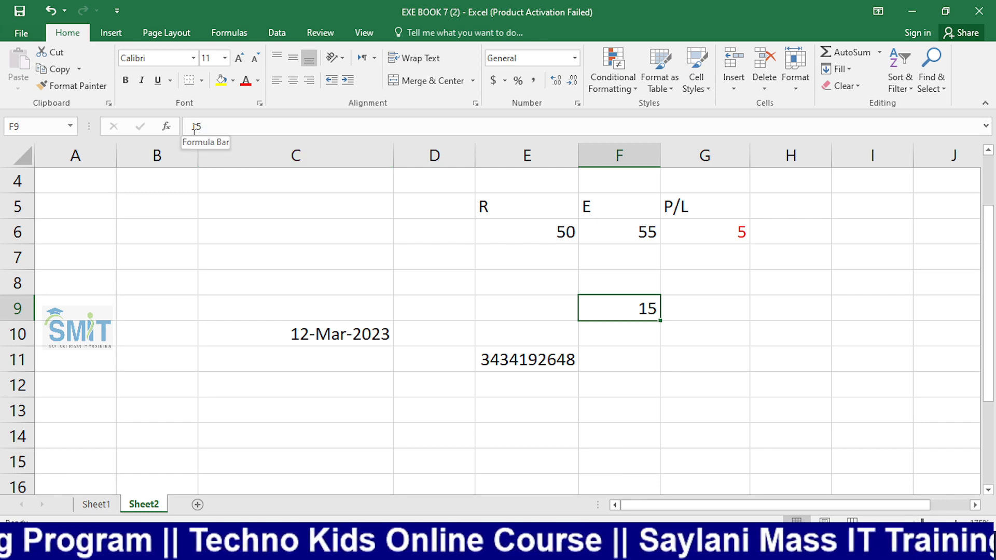
Enter 0012 in D8 and see it shown as 12
left_click(442, 289)
type("00")
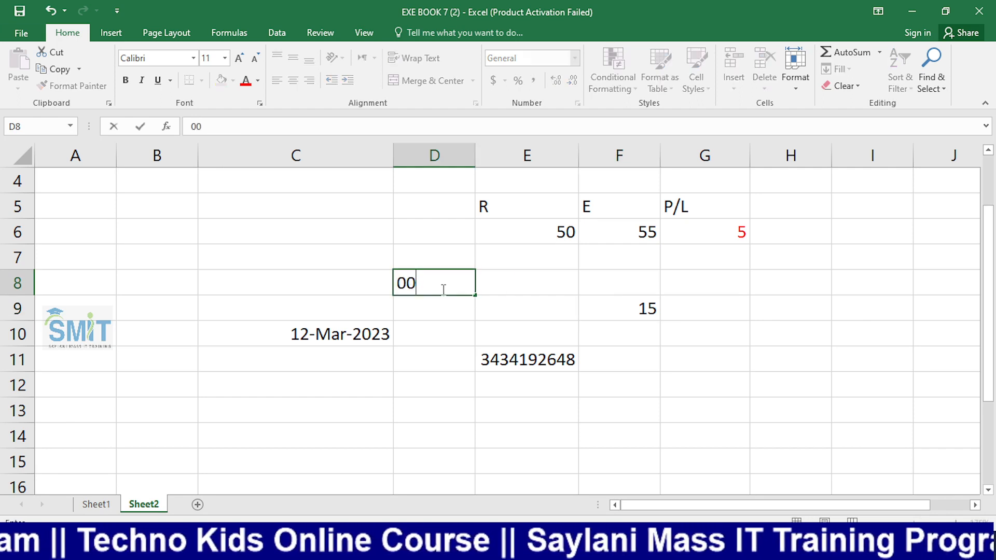
type("12")
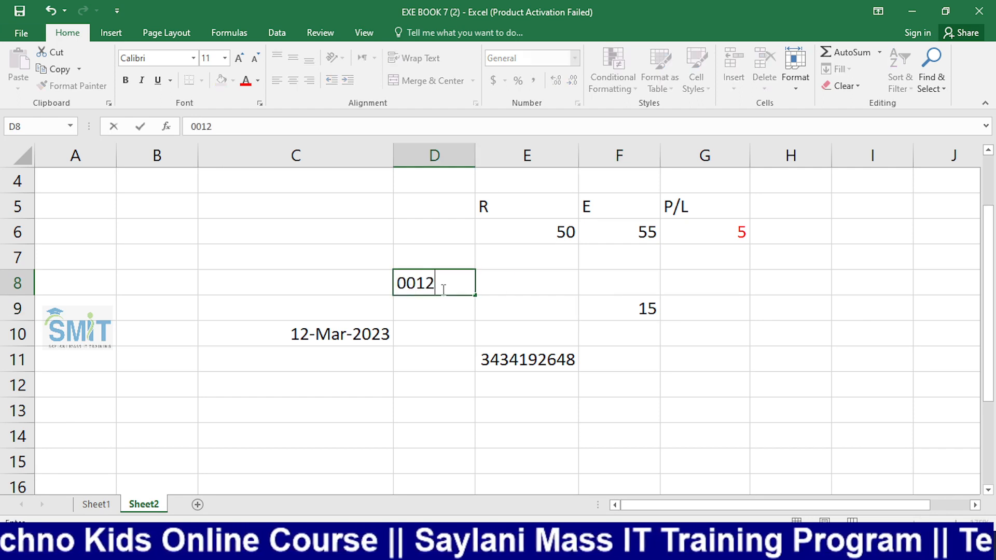
key("Return")
left_click(443, 285)
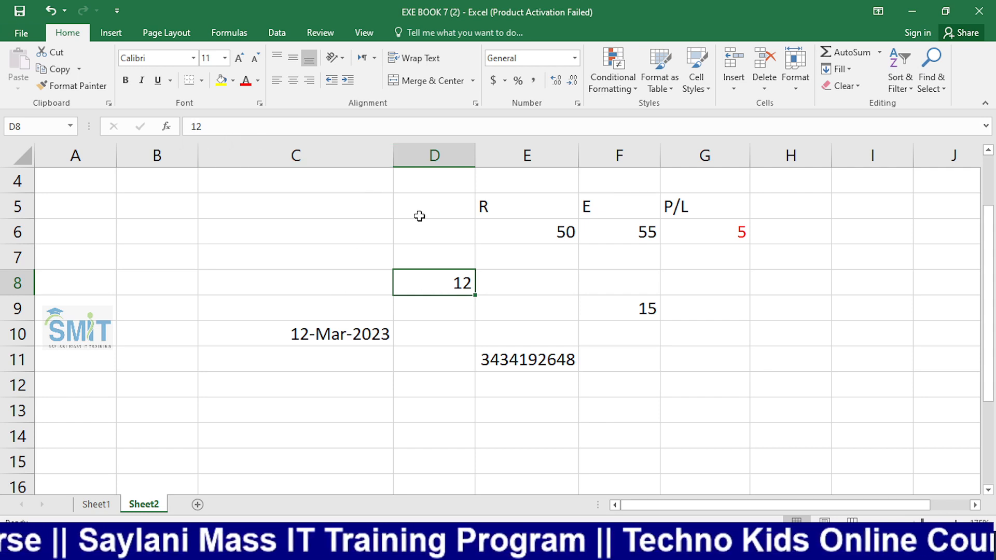
Enter '0012 in G9 so the leading zeros stay as text
left_click(722, 309)
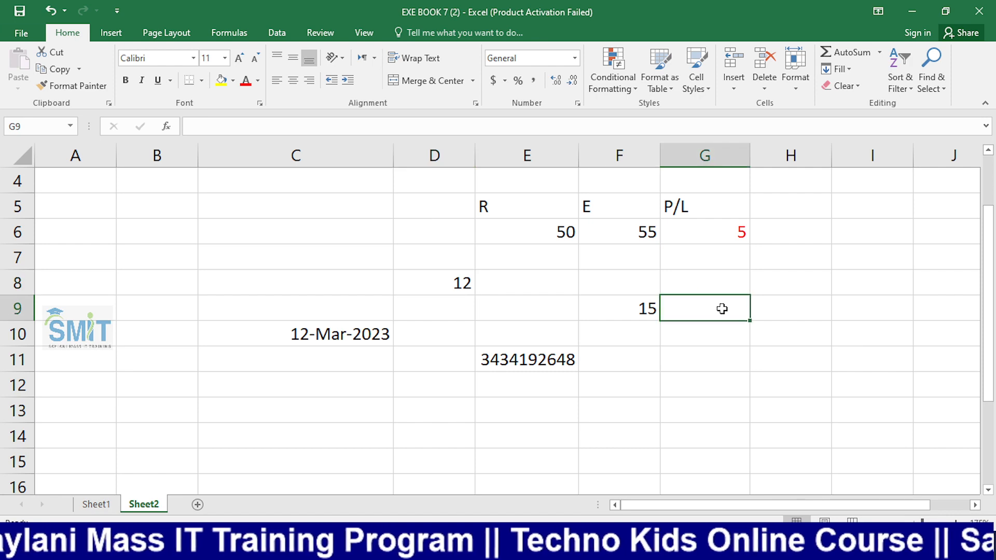
type("'")
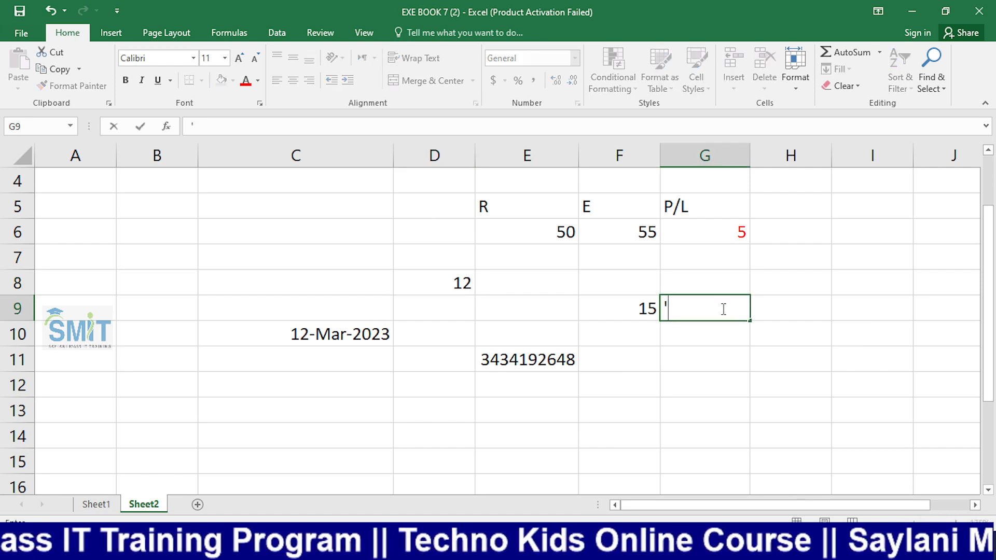
type("000")
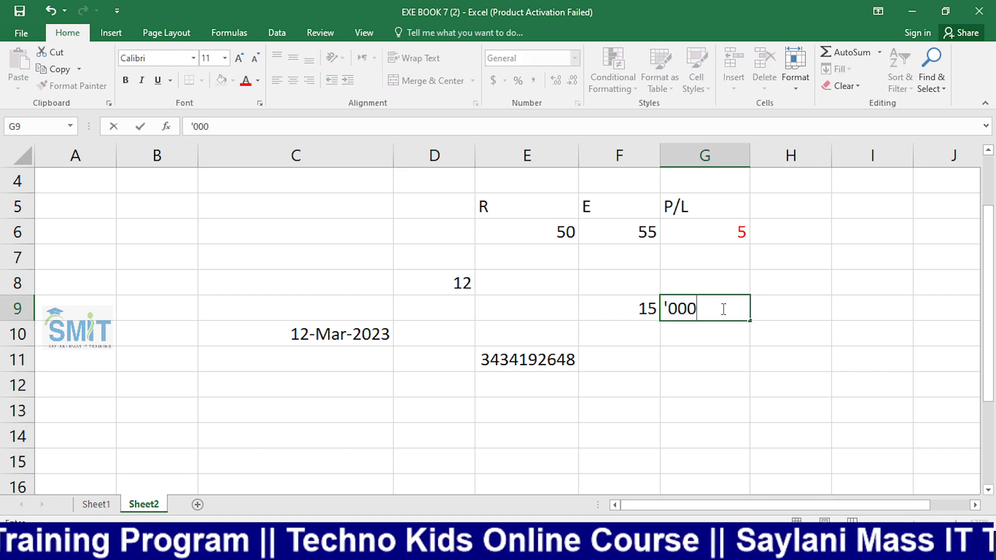
key("BackSpace")
type("12")
key("Return")
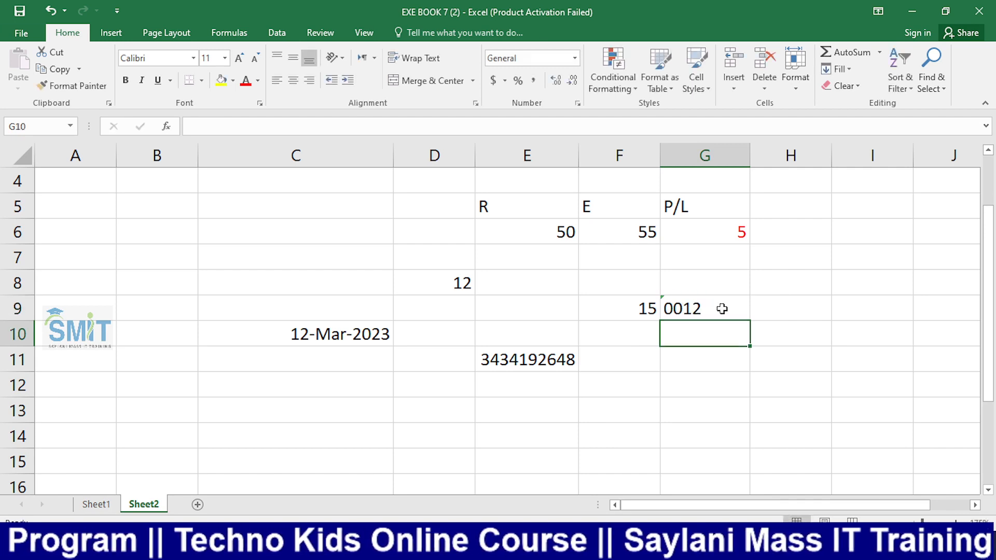
left_click(722, 308)
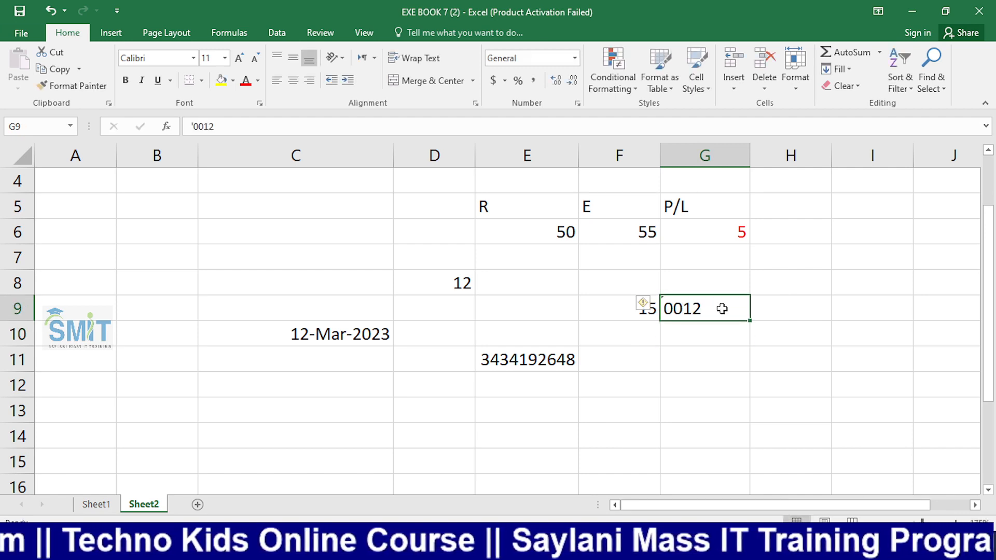
key("Down")
key("Down")
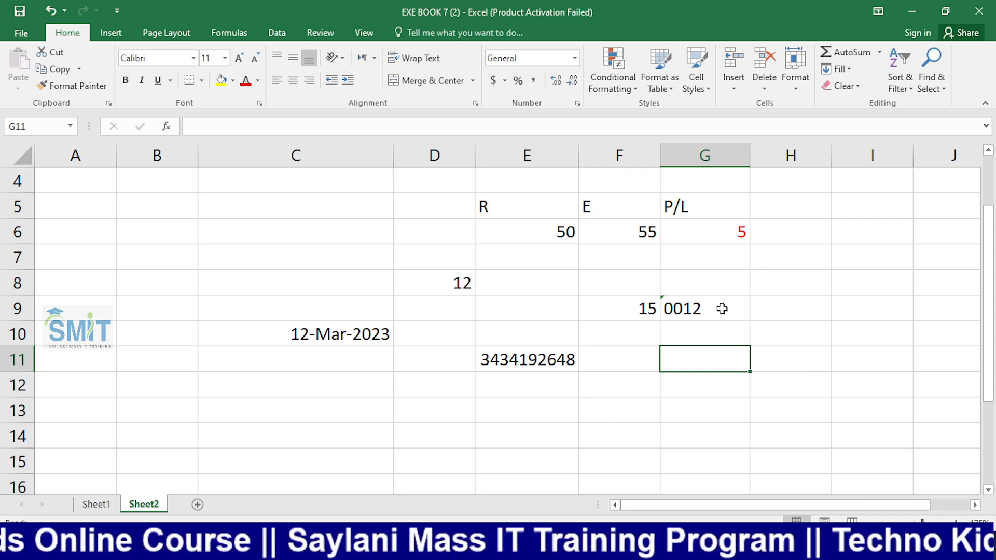
Give C7 the Number format and enter 0012 in it
left_click(505, 358)
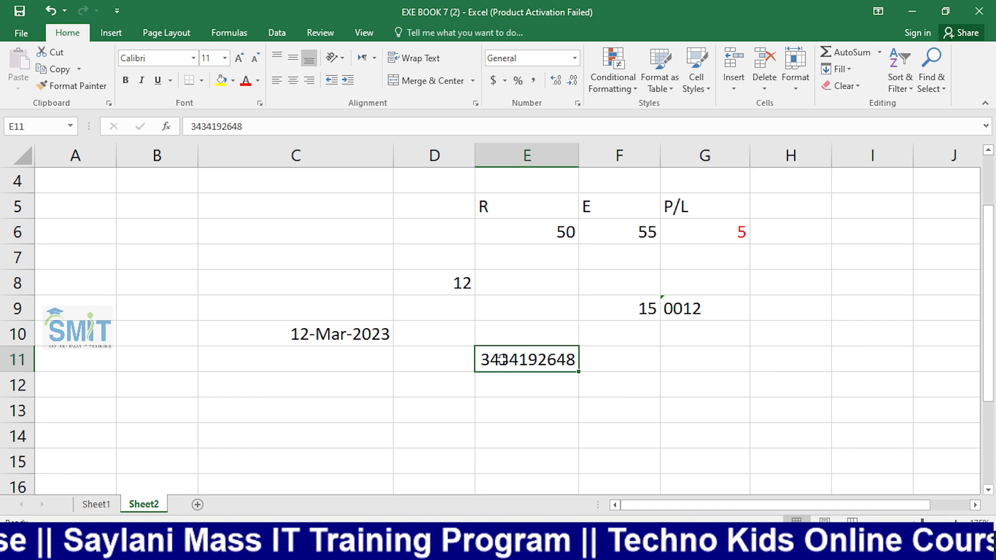
left_click(296, 260)
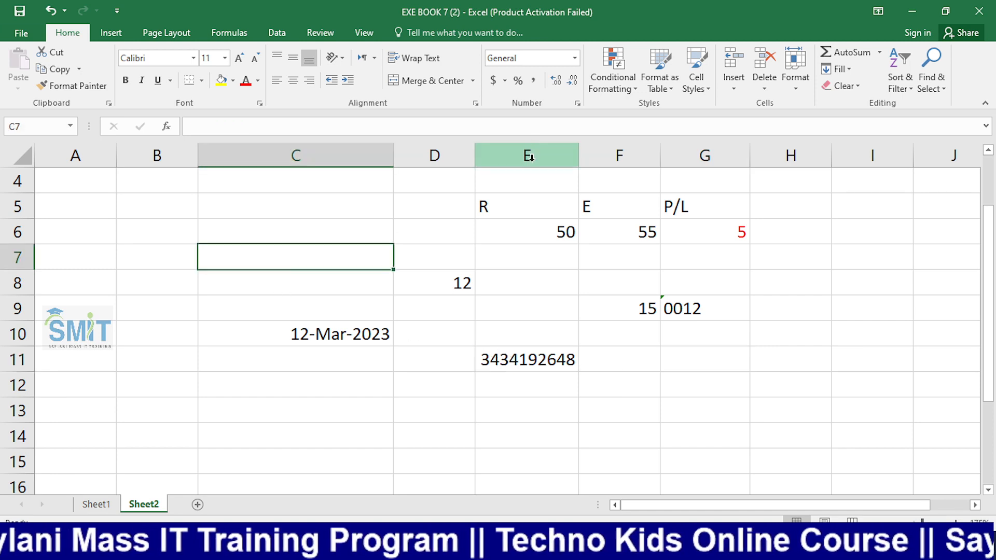
left_click(575, 58)
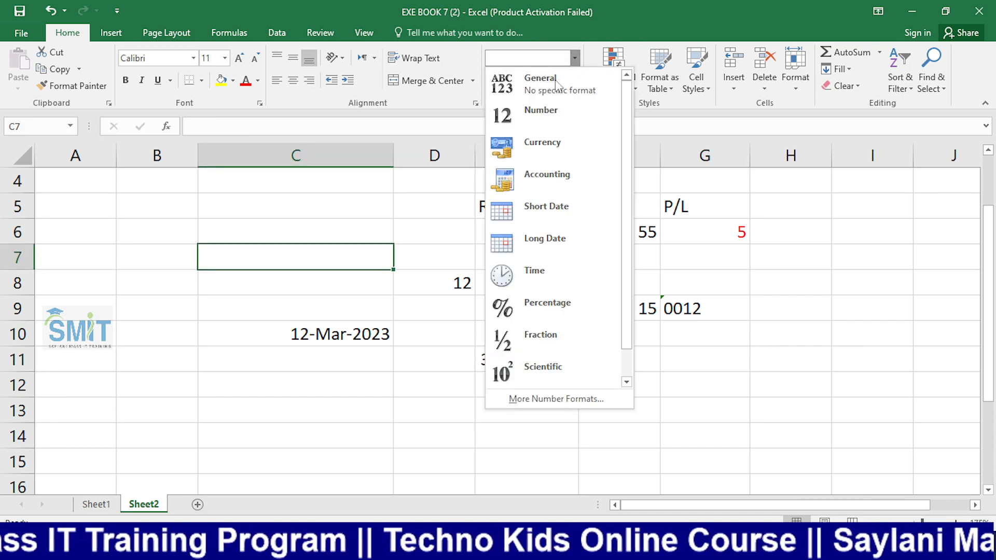
left_click(537, 105)
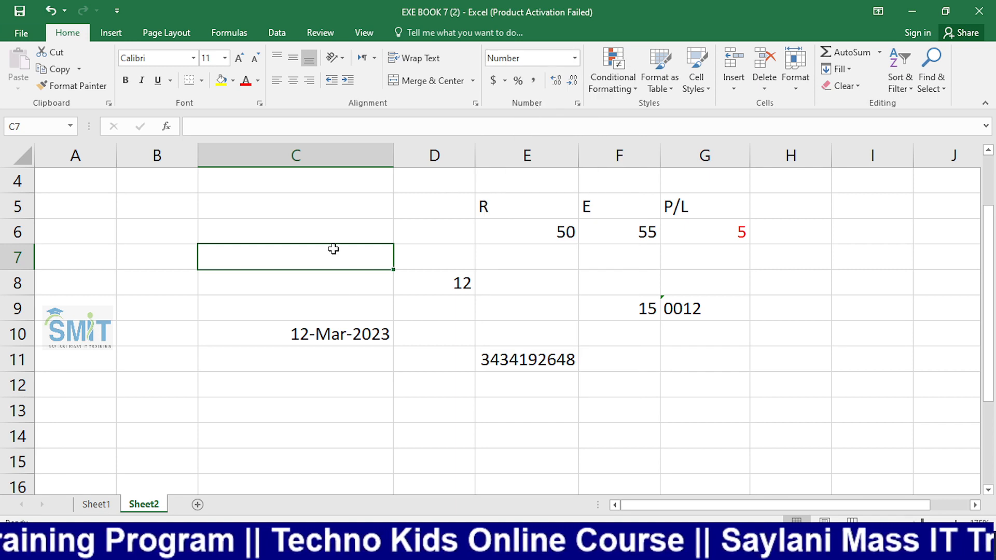
type("0")
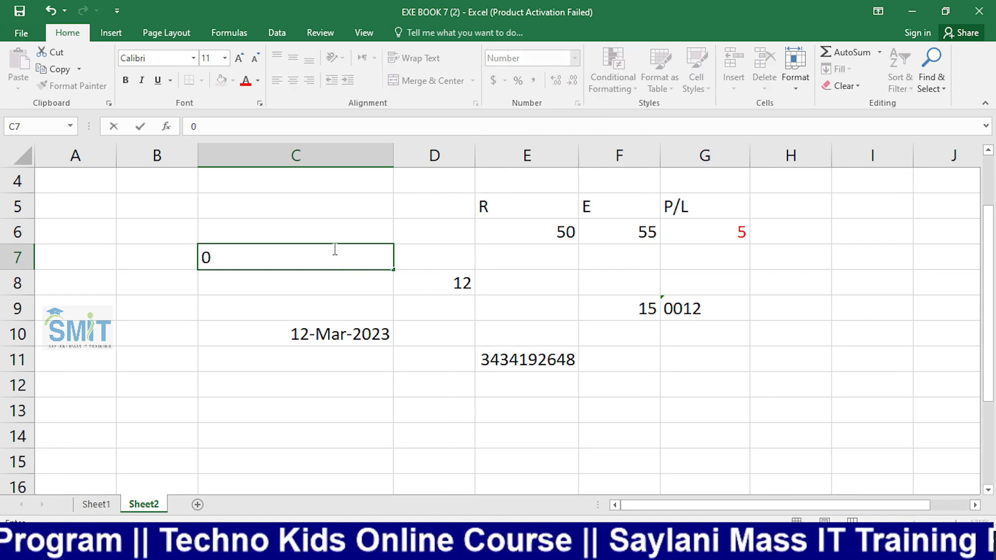
type("015")
key("BackSpace")
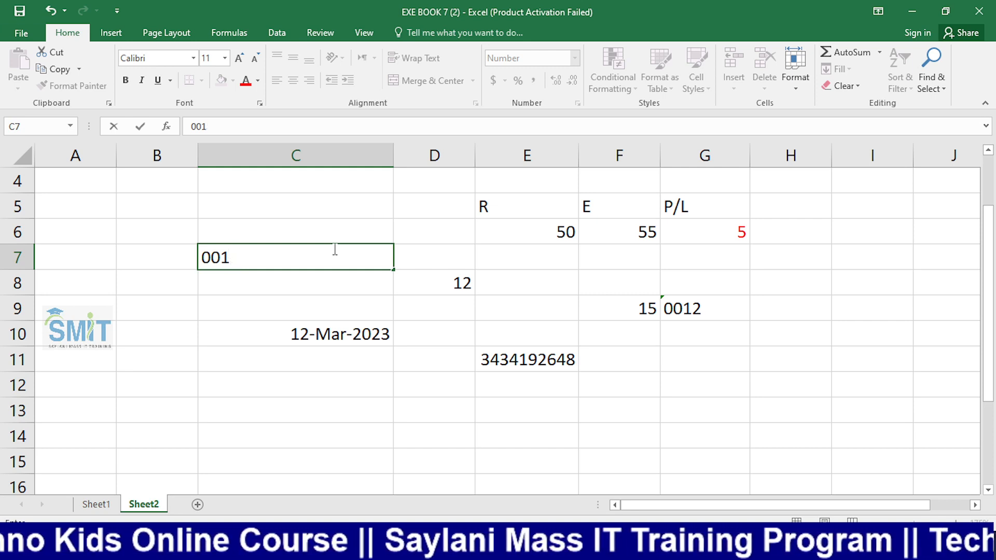
type("2")
key("Return")
Decrease C7's decimals twice so it shows 12
left_click(333, 250)
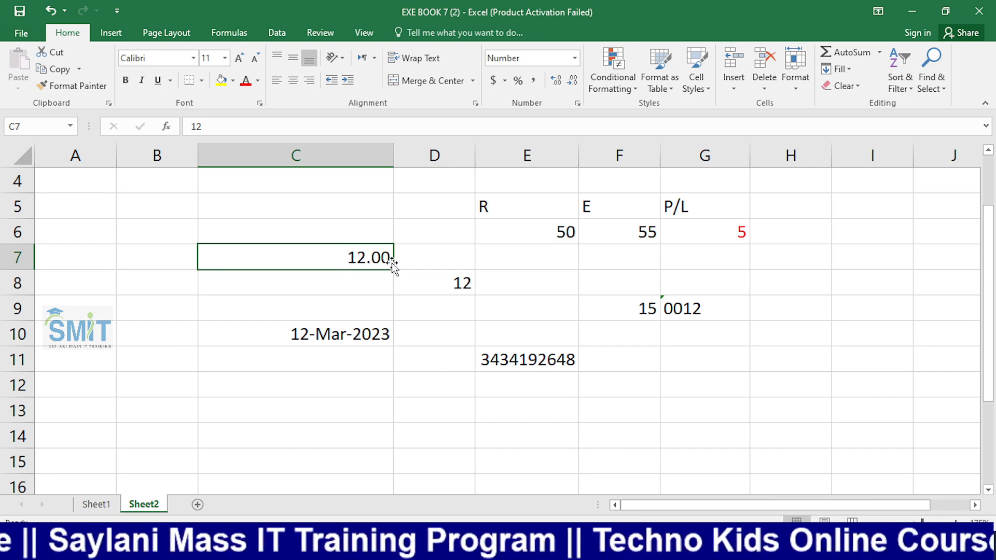
left_click(573, 82)
left_click(573, 81)
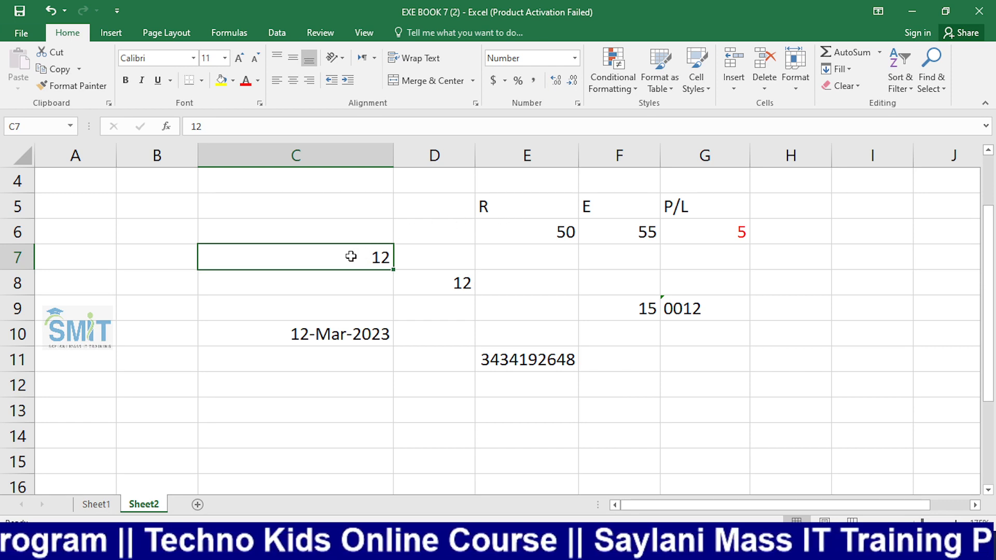
Enter a mobile number with a leading 0 in C15, then select C15:C19
scroll(350, 256, "down", 3)
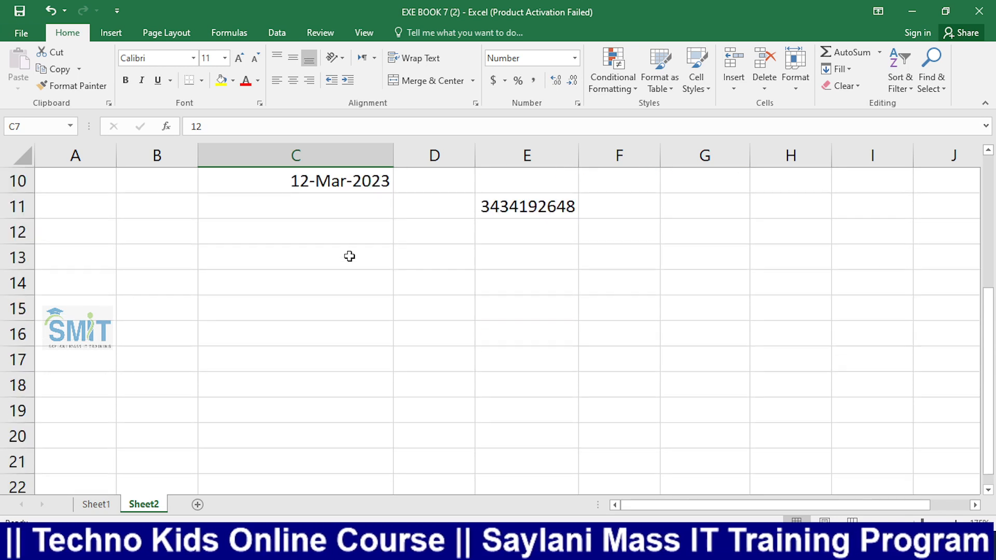
scroll(347, 258, "up", 2)
scroll(337, 270, "down", 2)
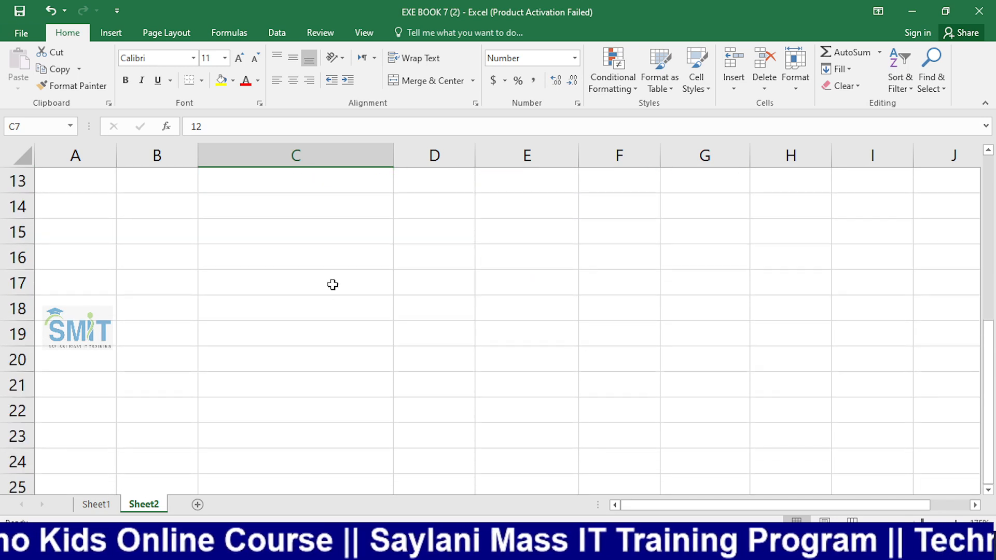
left_click_drag(327, 240, 325, 358)
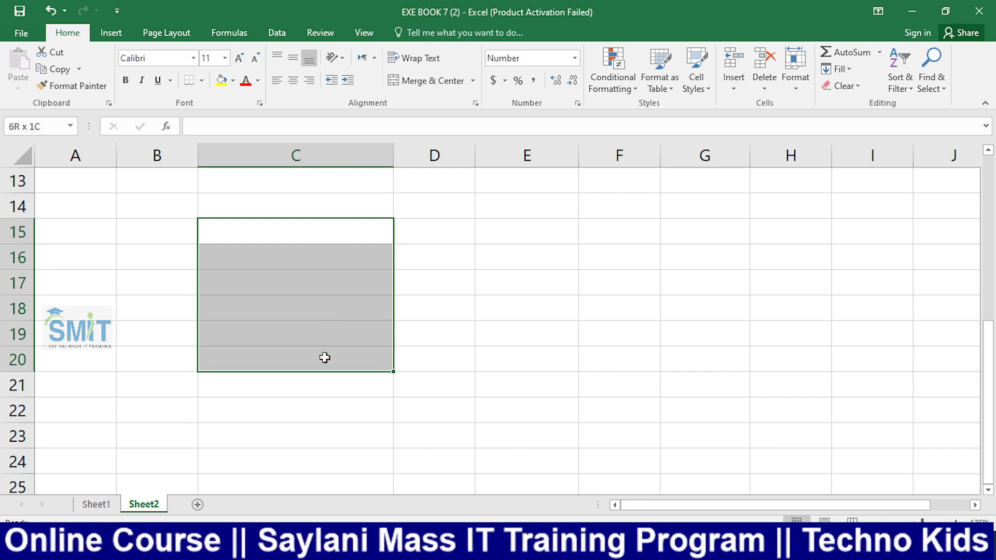
left_click(305, 239)
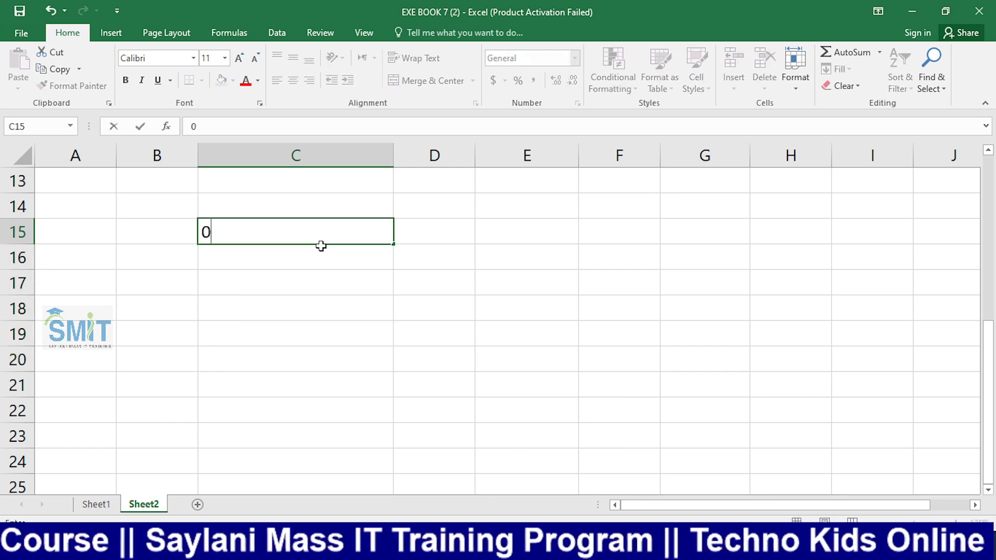
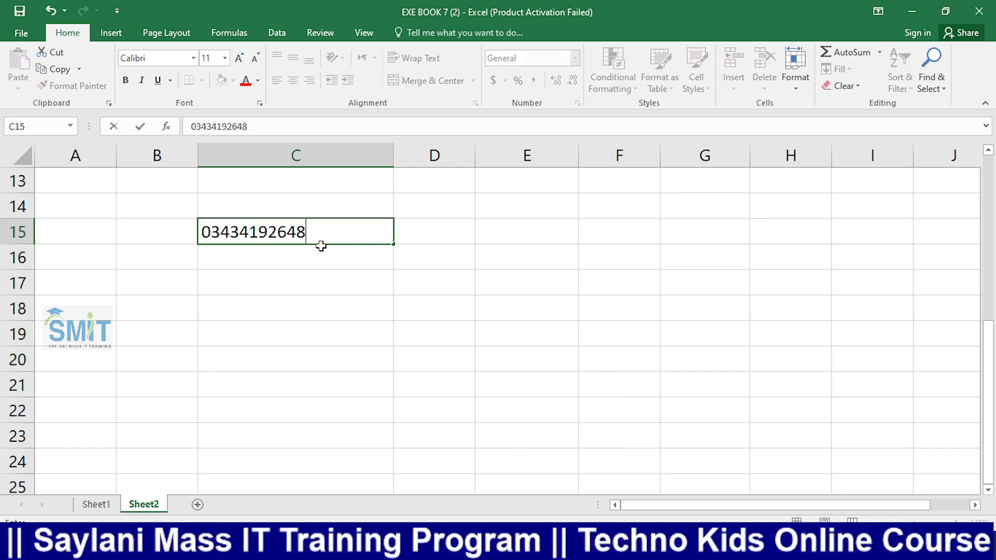
key("Return")
left_click(323, 230)
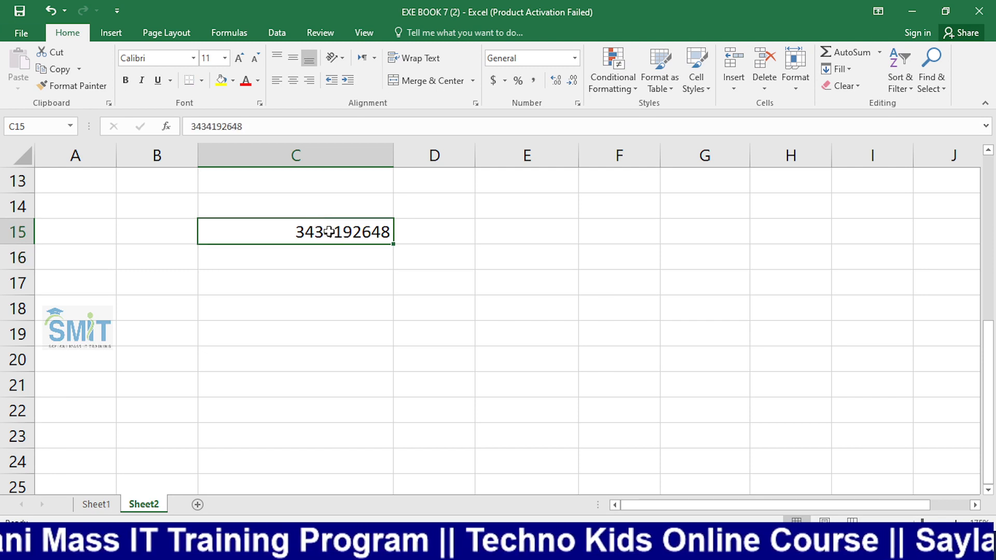
left_click(351, 273)
left_click_drag(332, 232, 327, 361)
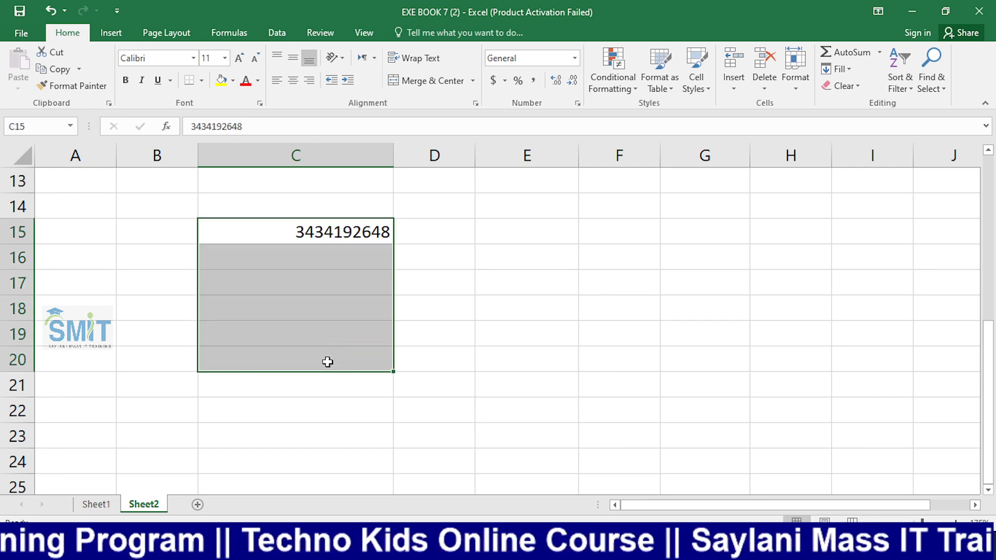
Enter the custom format code 0000 for C15, then close Format Cells without applying it
left_click(575, 57)
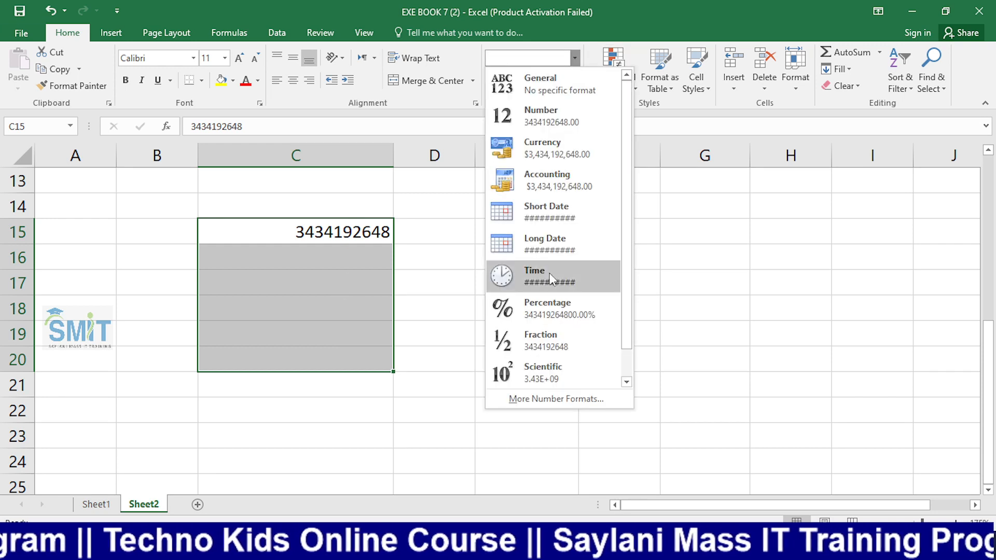
left_click(556, 398)
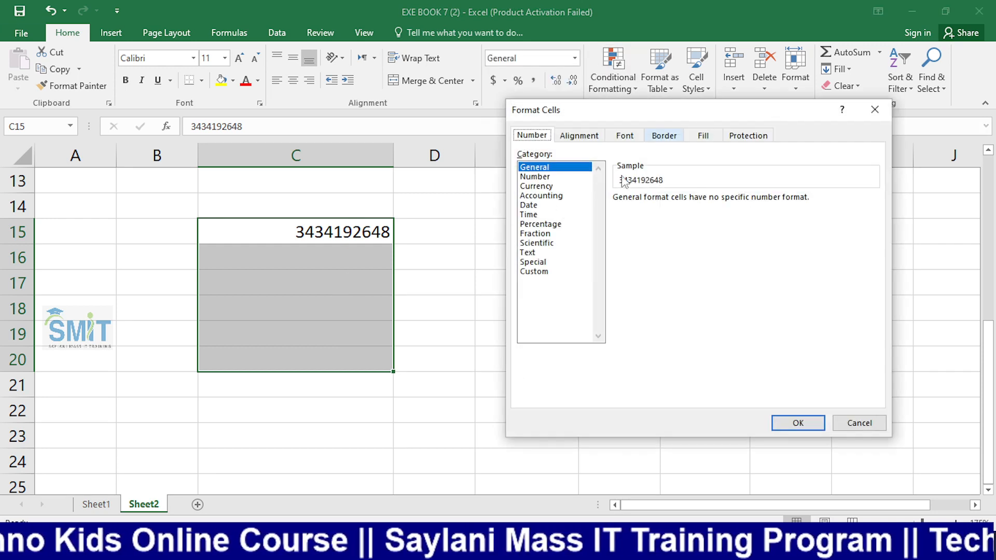
left_click(545, 272)
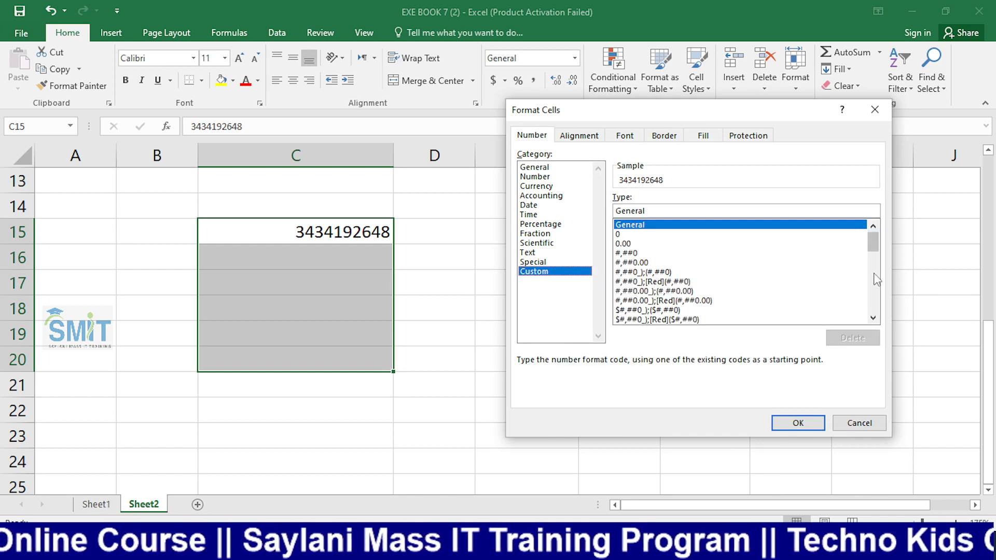
left_click_drag(874, 242, 876, 310)
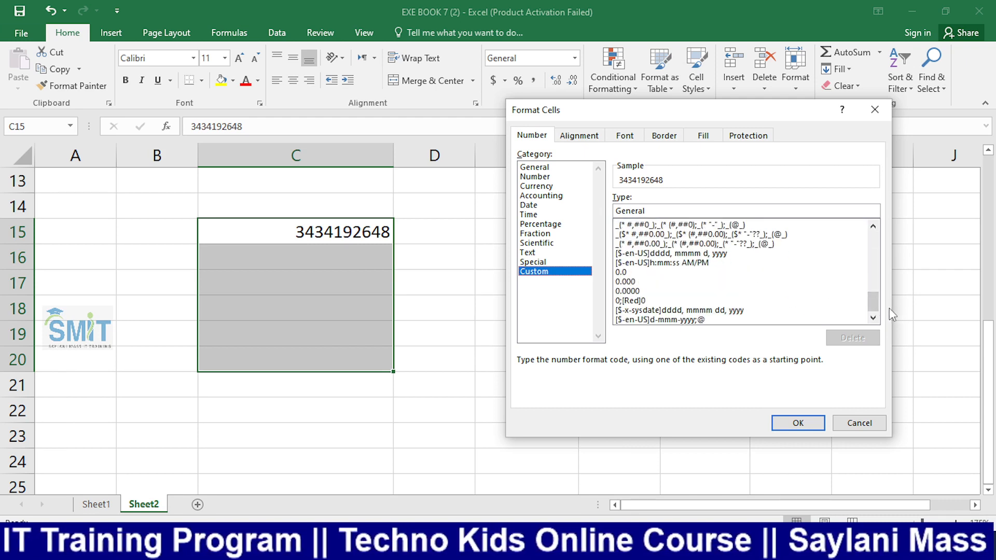
left_click_drag(876, 312, 874, 229)
left_click(685, 211)
left_click(643, 235)
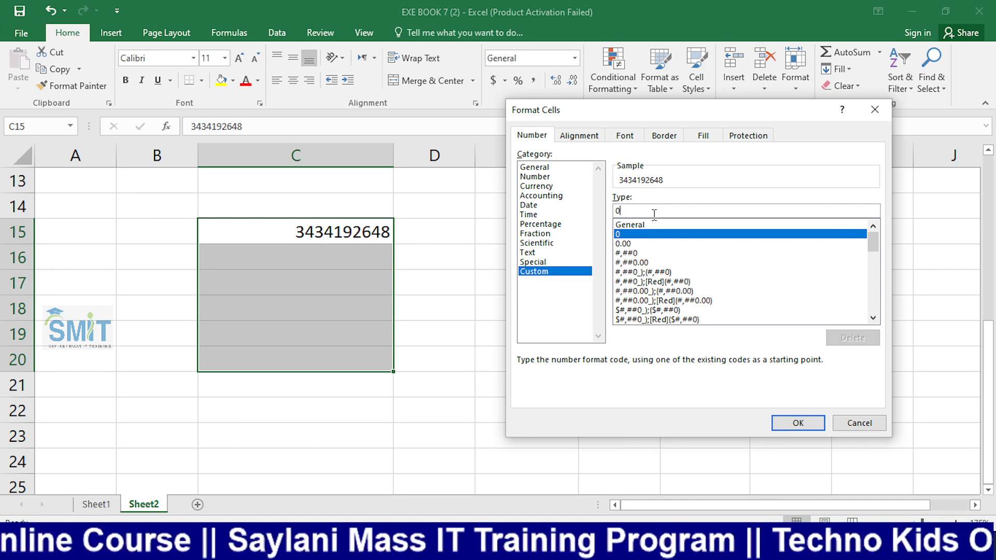
type("000")
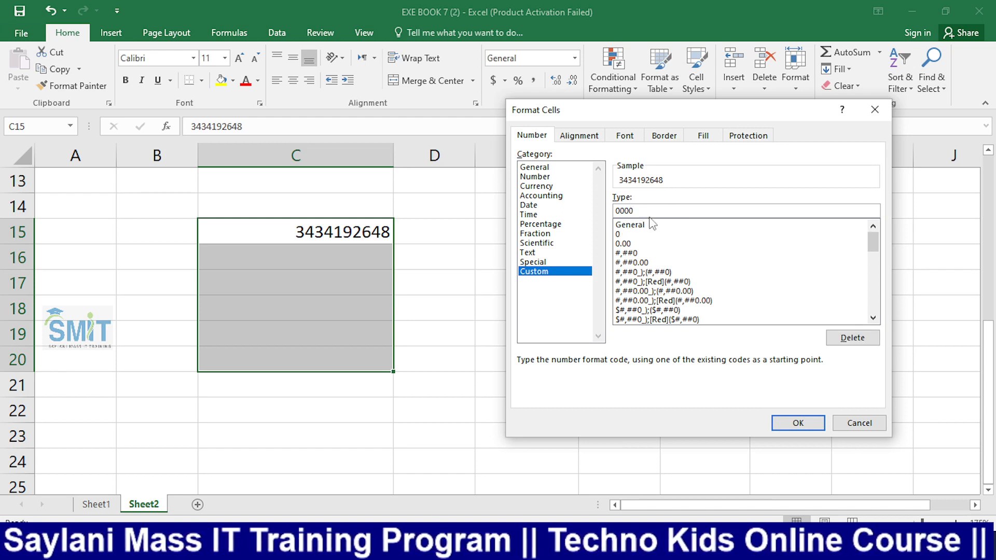
left_click(875, 110)
left_click(448, 310)
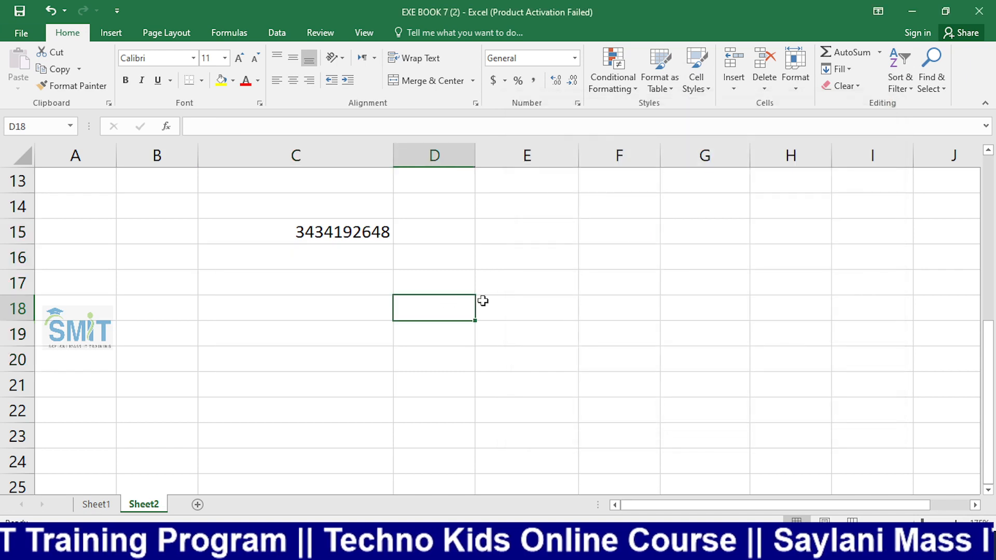
left_click(516, 231)
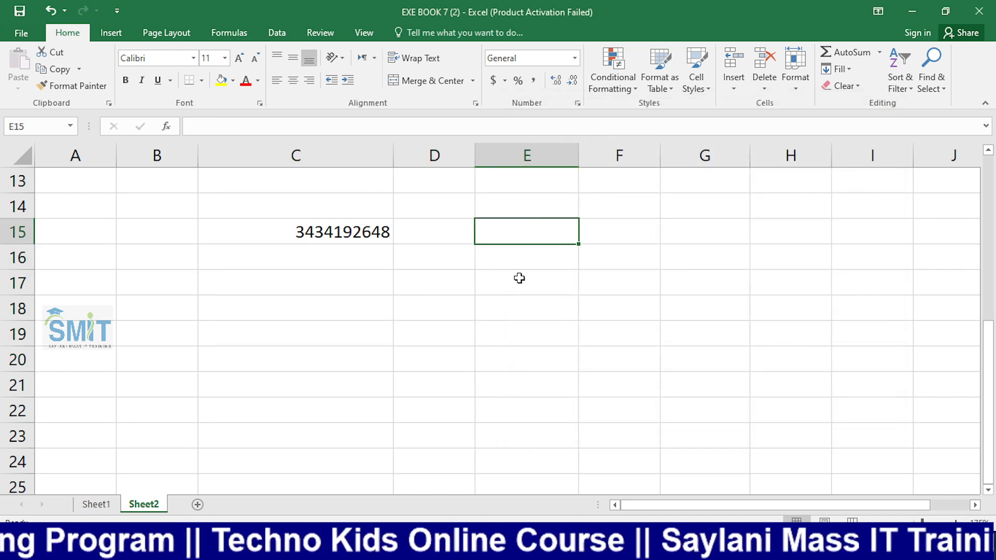
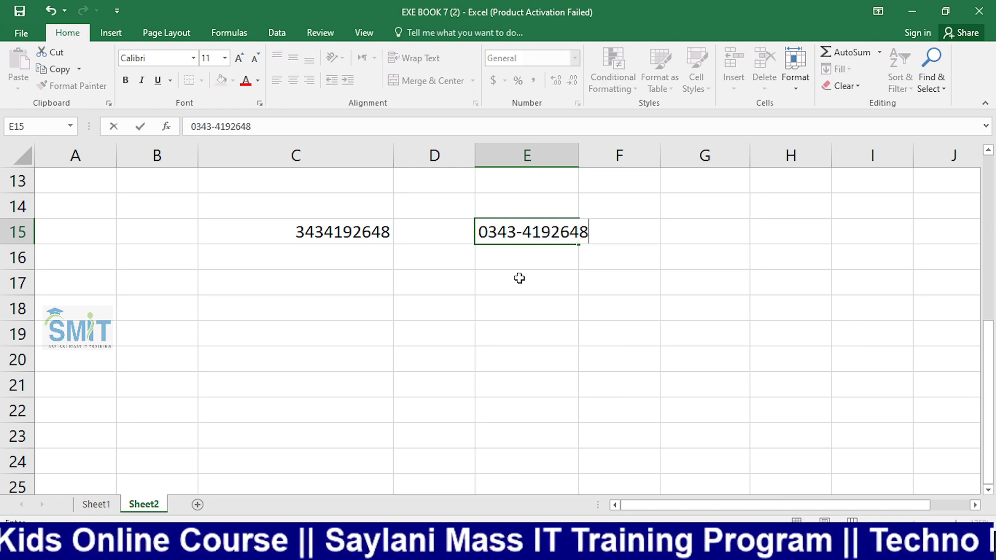
key("Return")
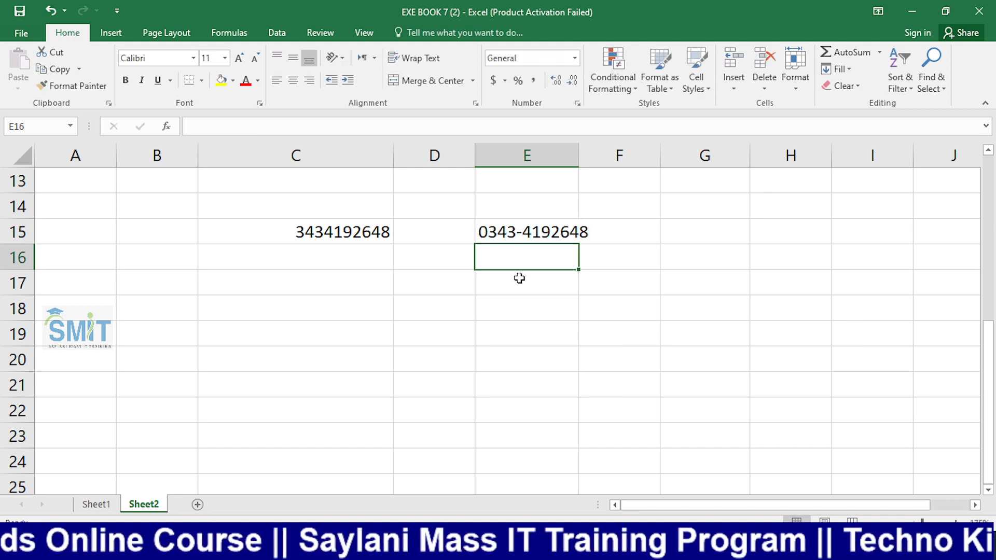
Inspect E15's stored entry in the formula bar, leaving it unchanged
left_click(540, 236)
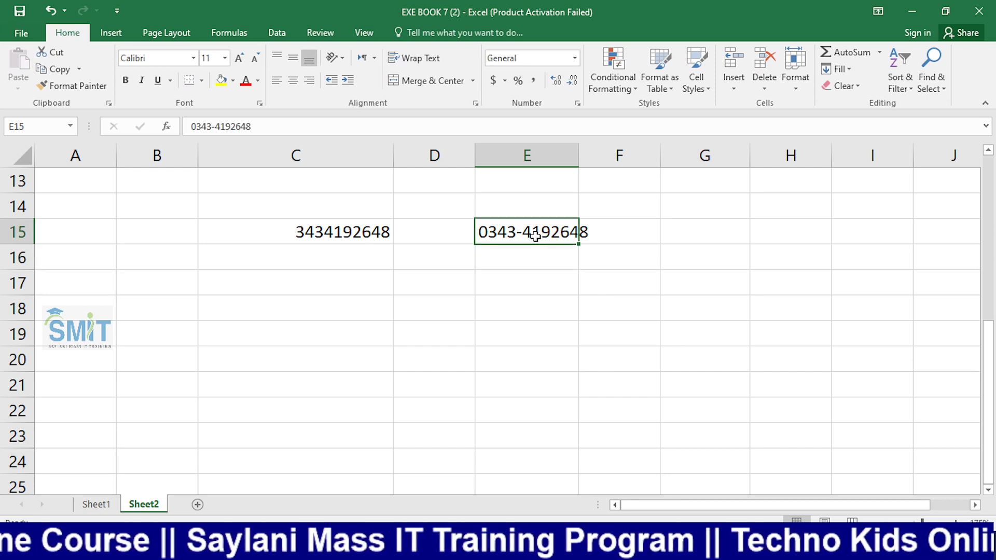
left_click(210, 126)
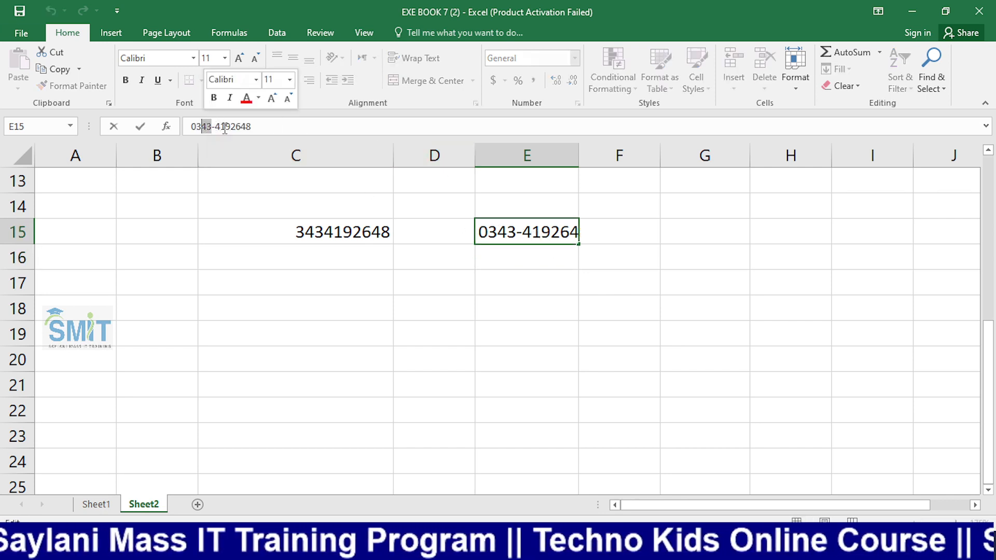
left_click_drag(209, 126, 215, 127)
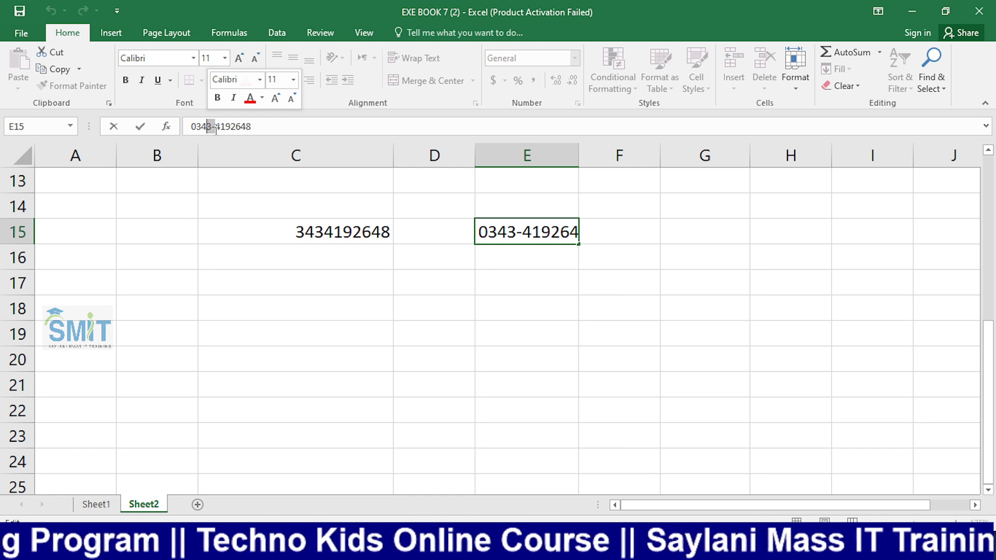
left_click(535, 278)
left_click(514, 232)
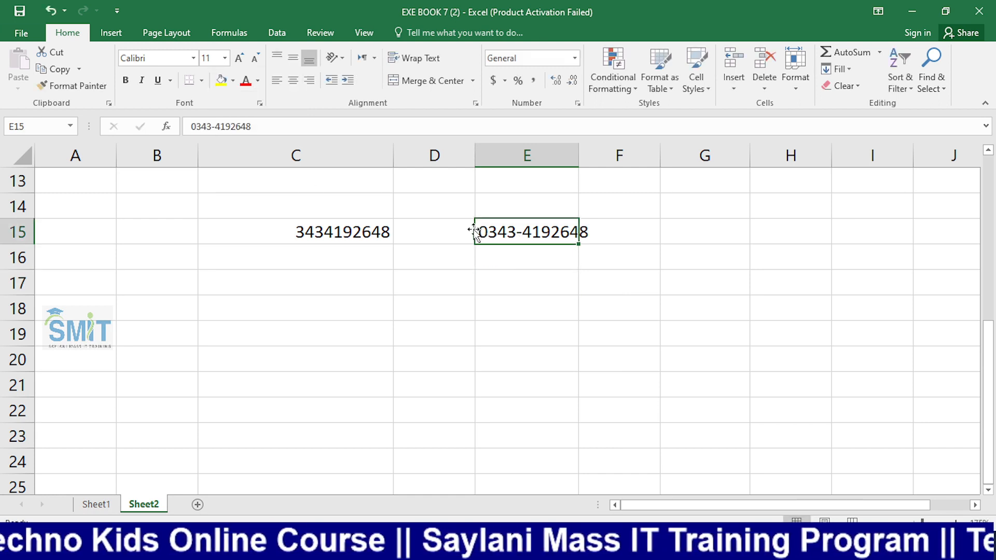
left_click(523, 279)
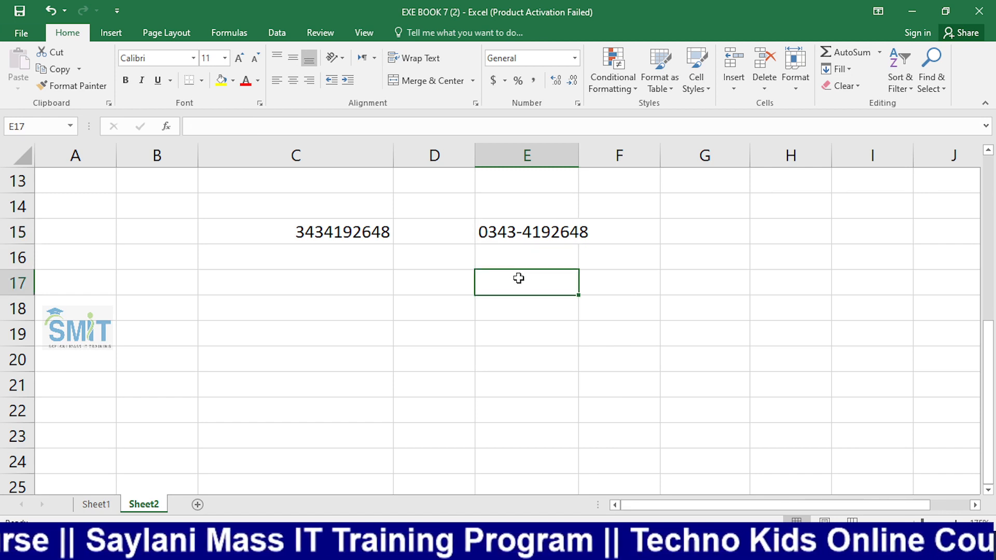
left_click(340, 278)
left_click_drag(314, 235, 309, 364)
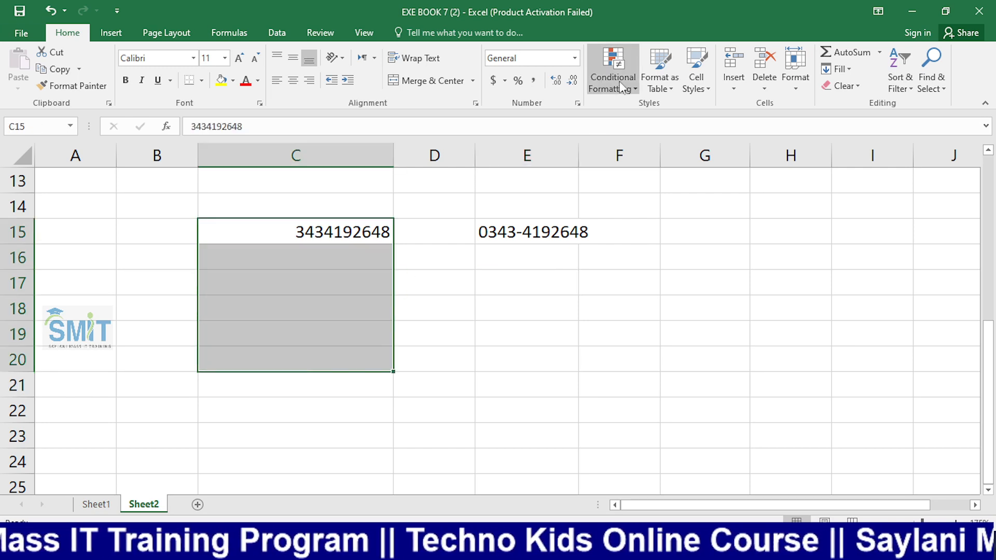
left_click(574, 58)
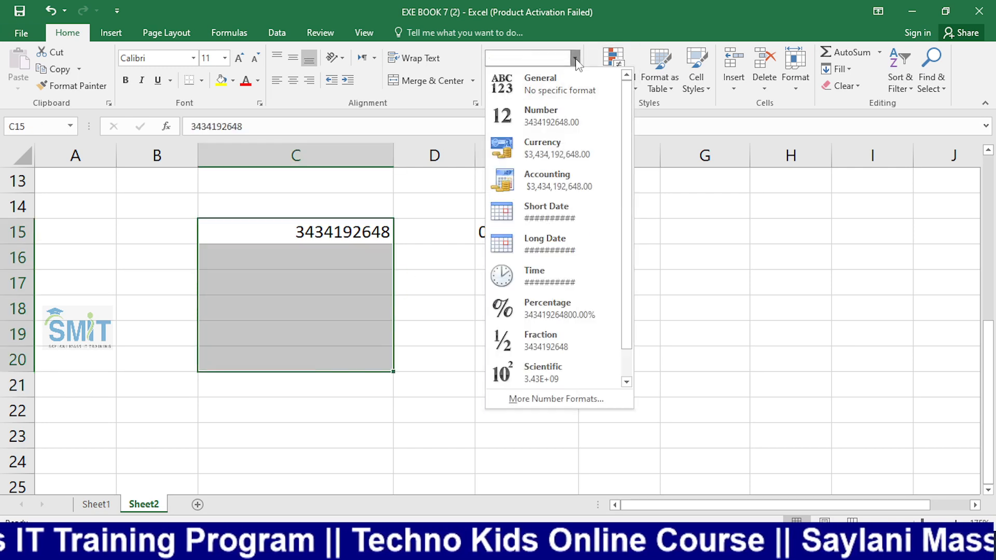
left_click(570, 398)
left_click(526, 262)
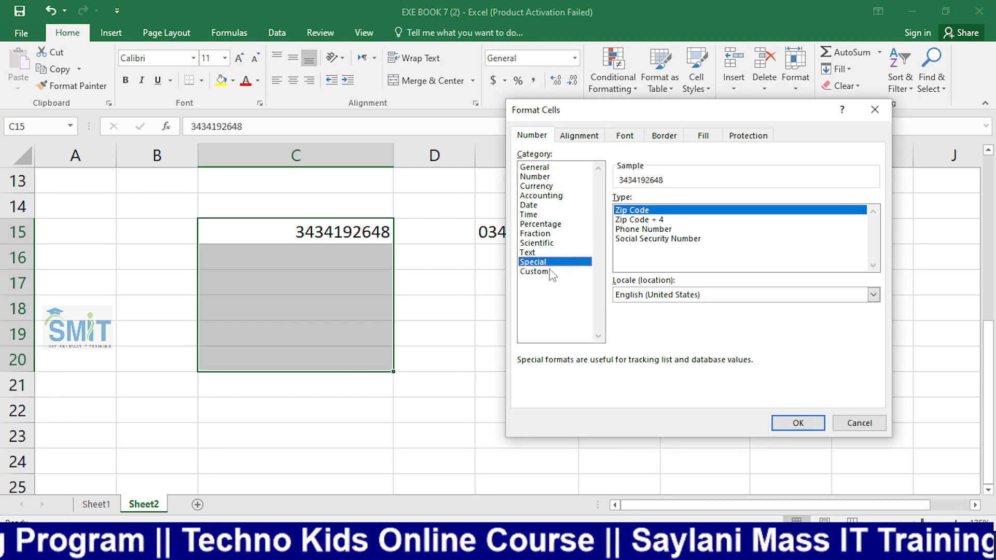
left_click(535, 272)
left_click(645, 211)
key("BackSpace")
key("BackSpace")
key("BackSpace")
key("BackSpace")
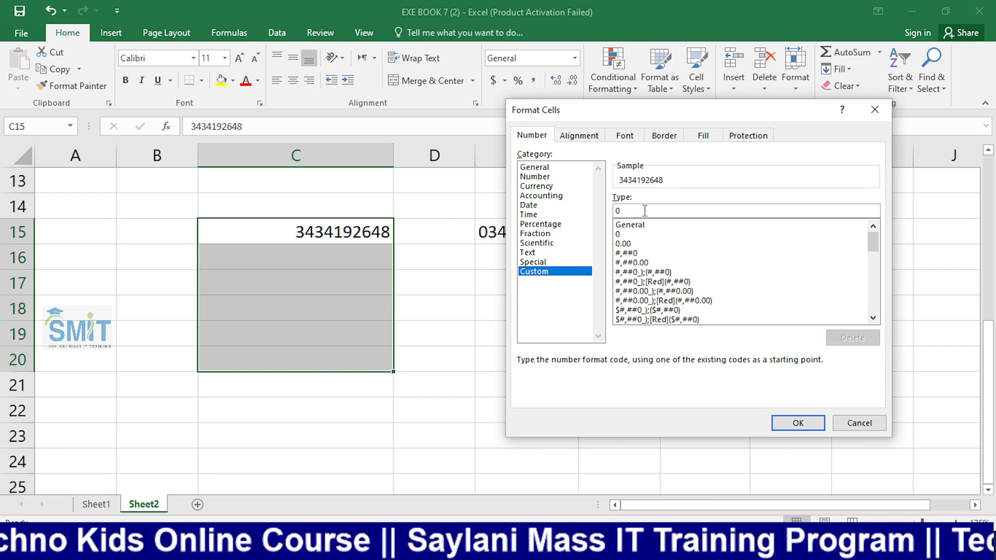
type("000")
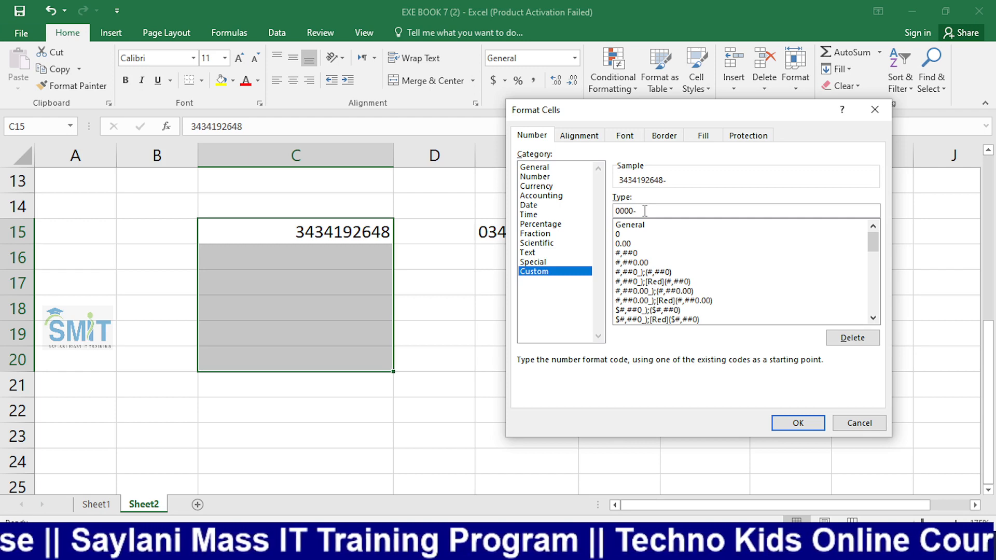
type("-0000")
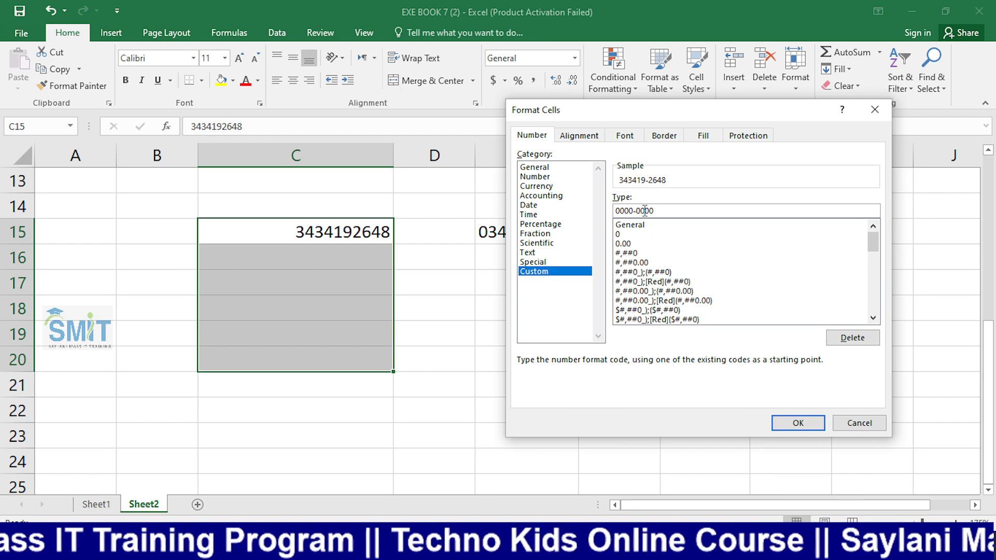
type("000")
key("Return")
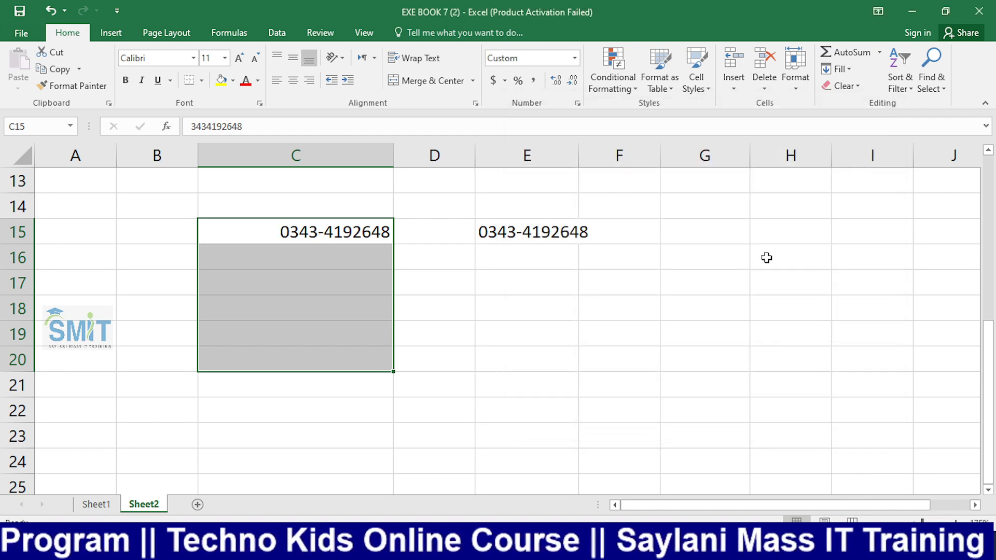
left_click(550, 316)
left_click(302, 267)
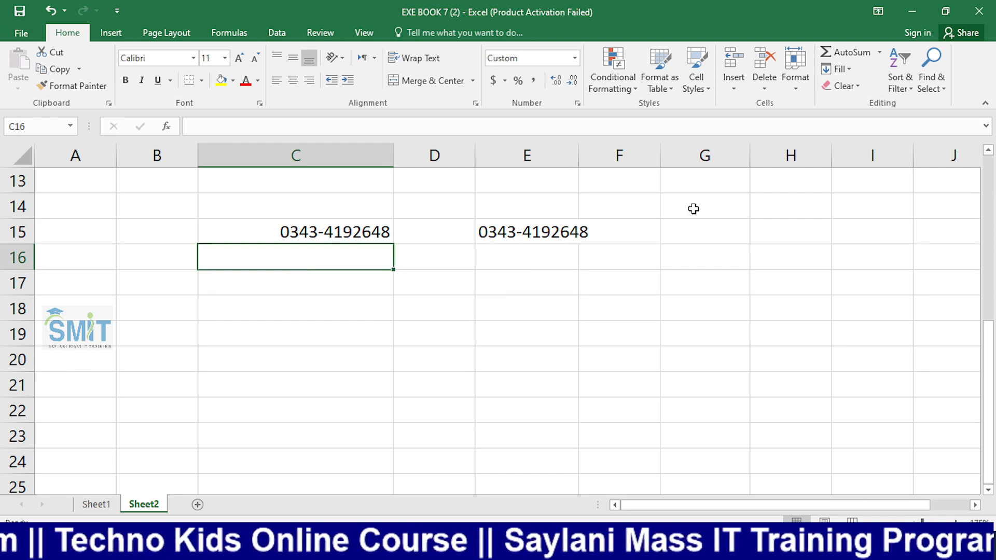
key("Down")
key("Down")
key("Down")
key("Up")
key("Down")
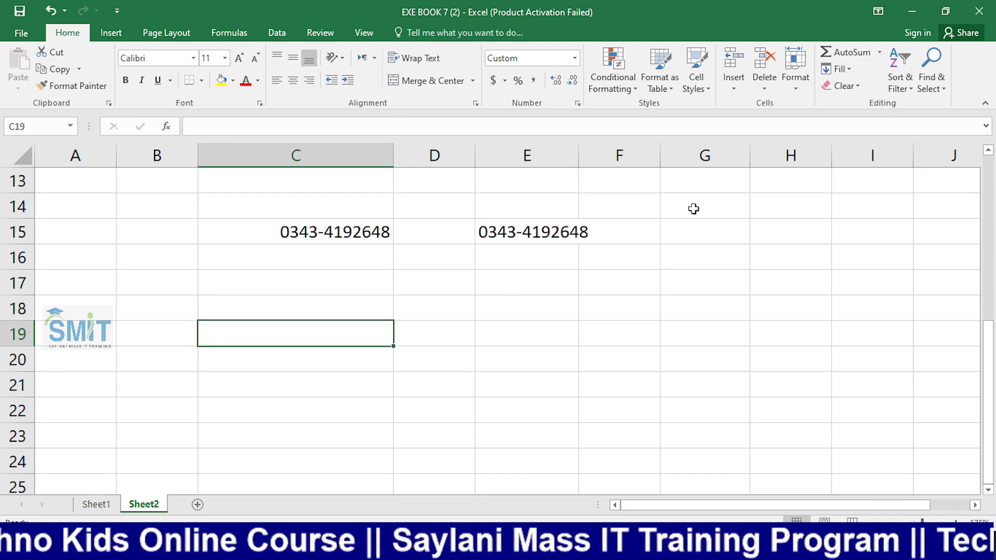
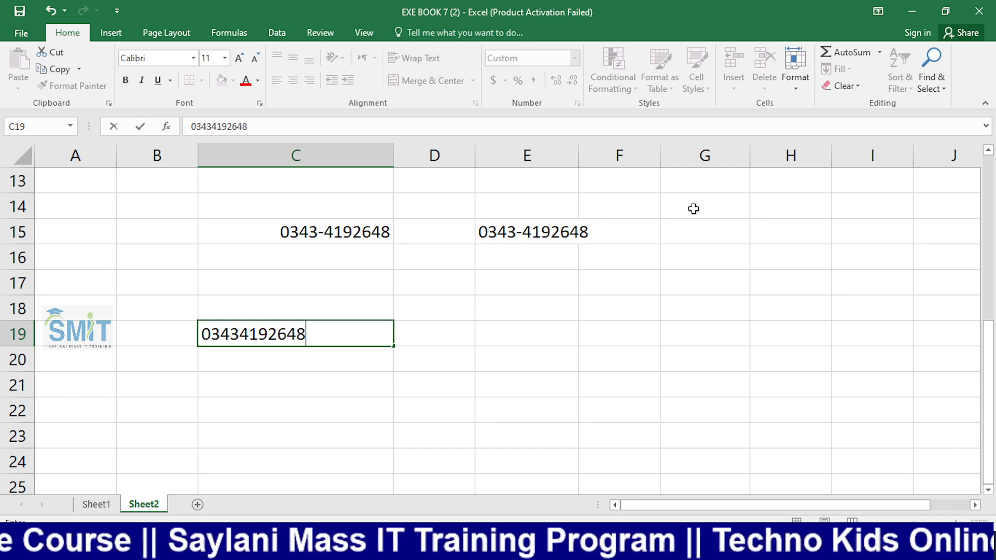
key("Return")
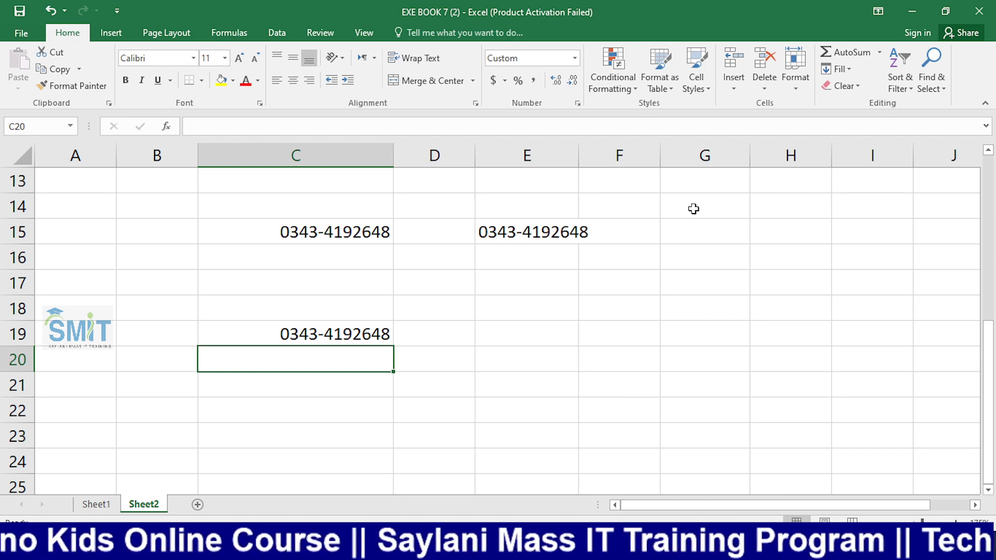
key("Up")
key("Up")
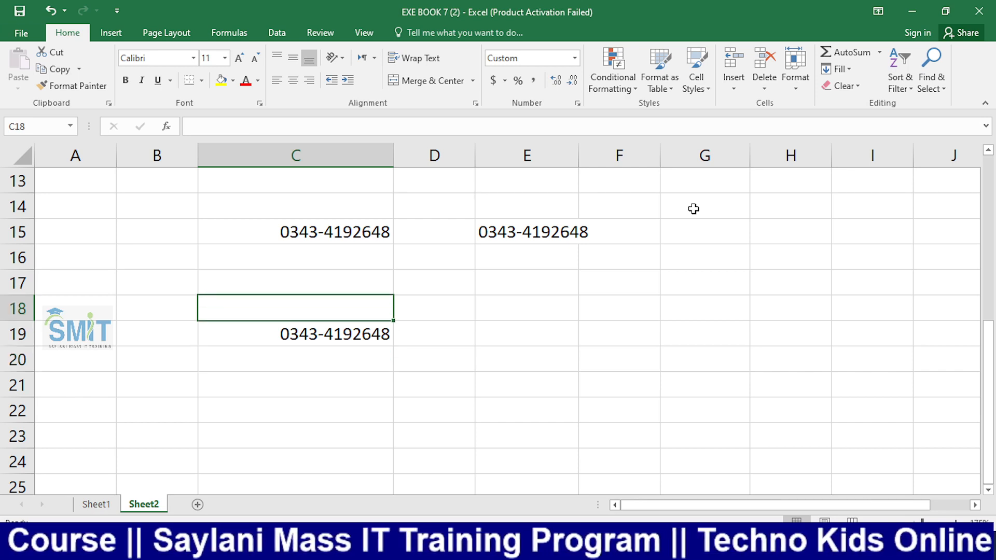
key("Up")
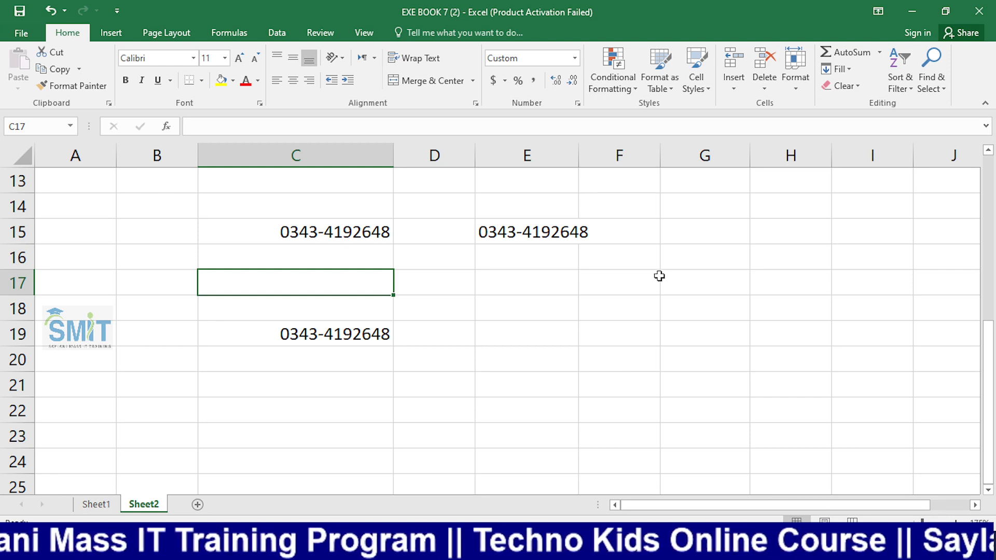
left_click(617, 309)
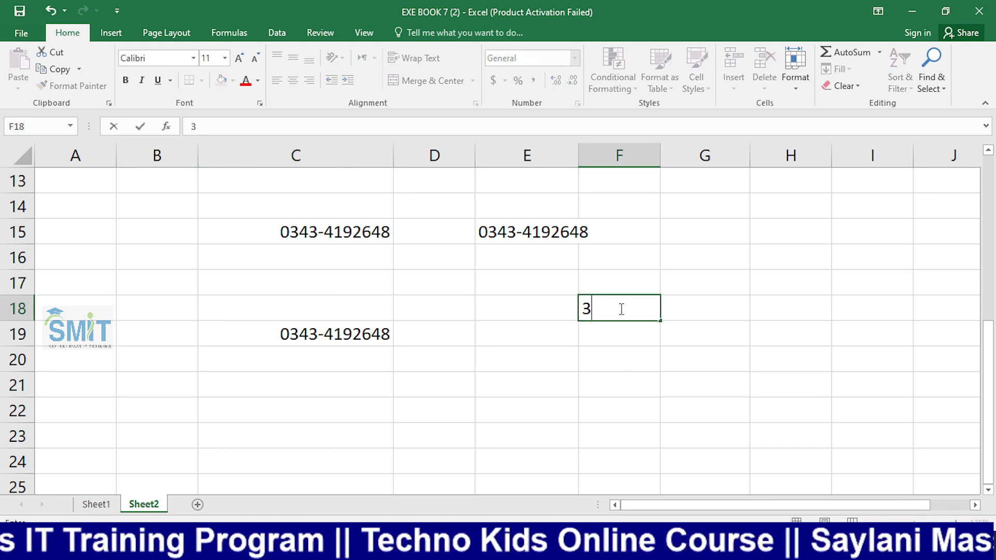
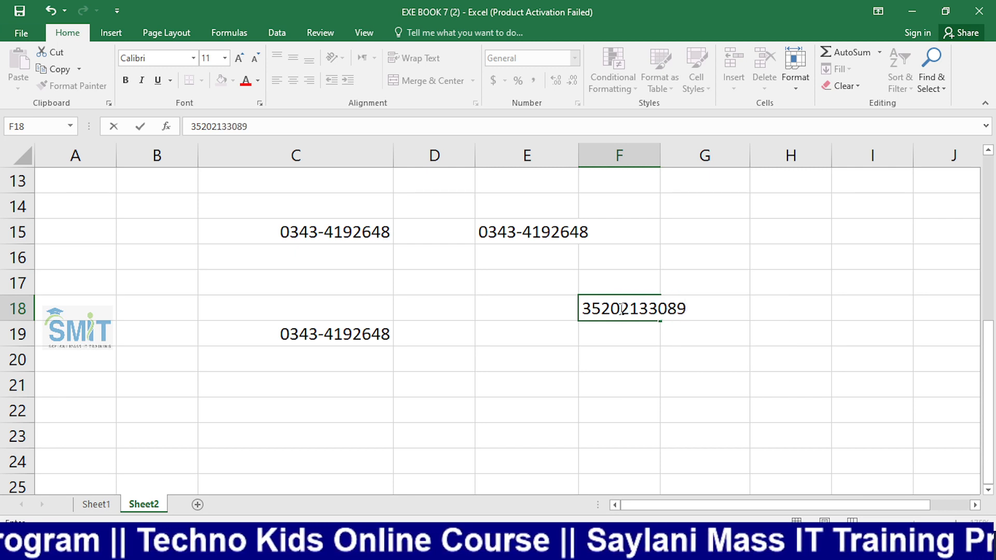
key("Return")
left_click(619, 308)
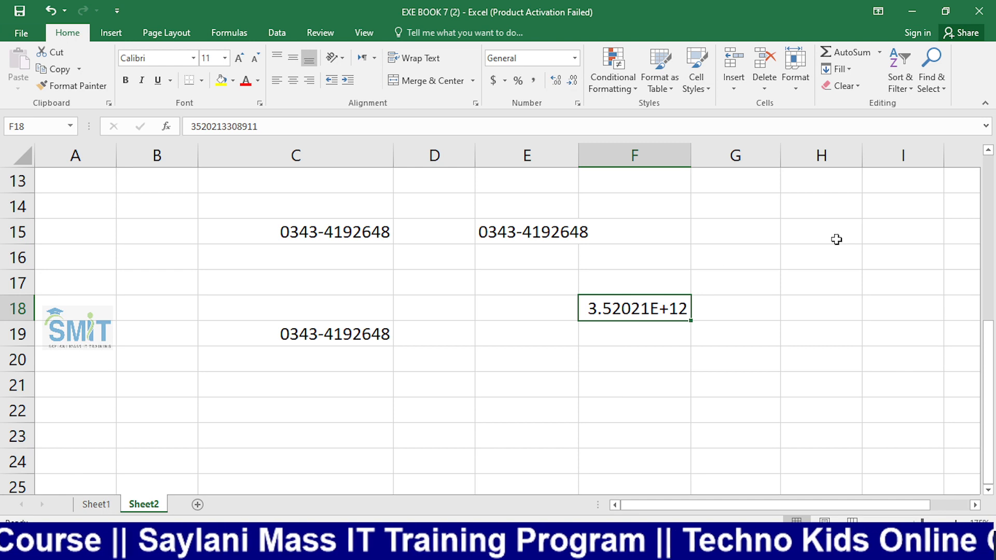
left_click(575, 57)
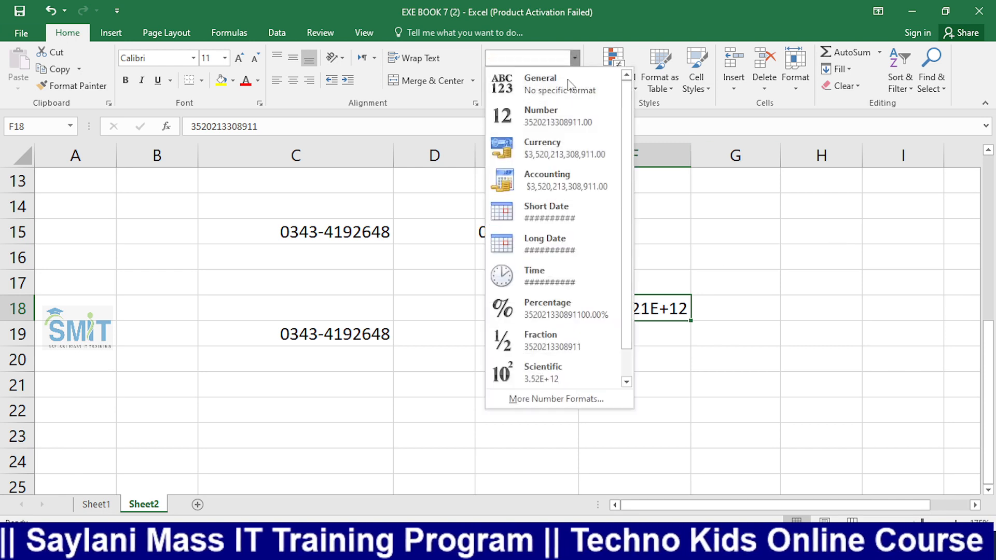
left_click(548, 114)
left_click(573, 81)
left_click(572, 81)
Begin typing a CNIC number into cell F20
left_click(660, 367)
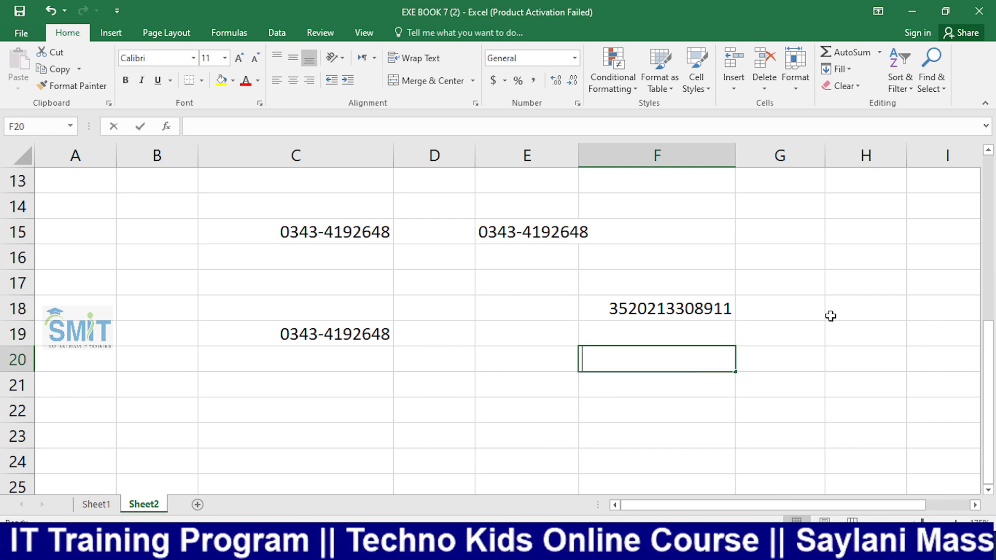
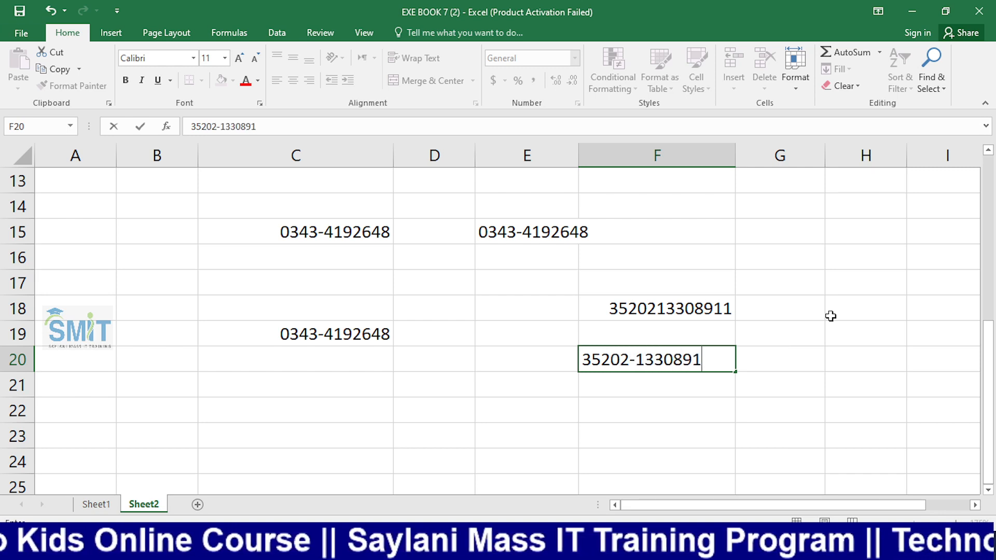
key("Return")
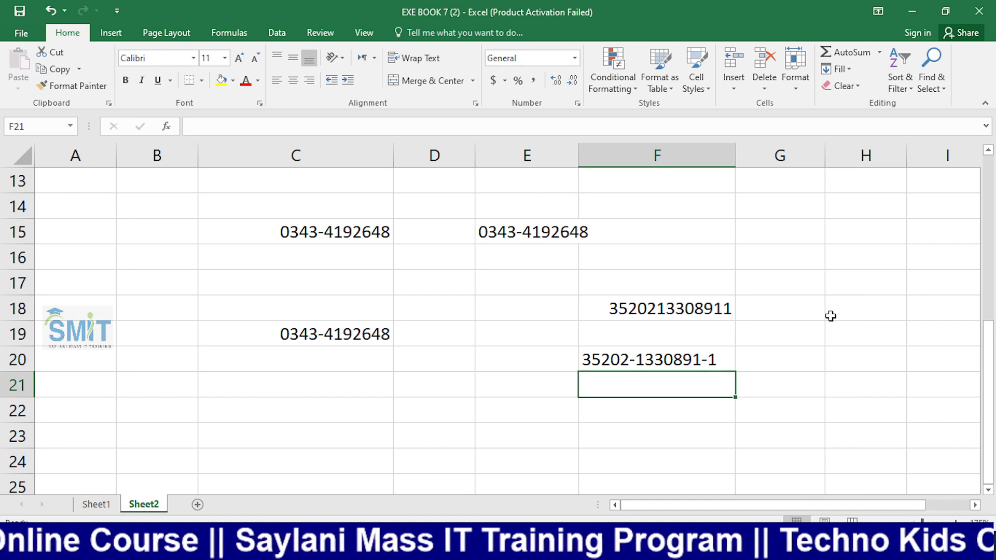
Recheck F20's stored text in the formula bar, then select C21
left_click(646, 367)
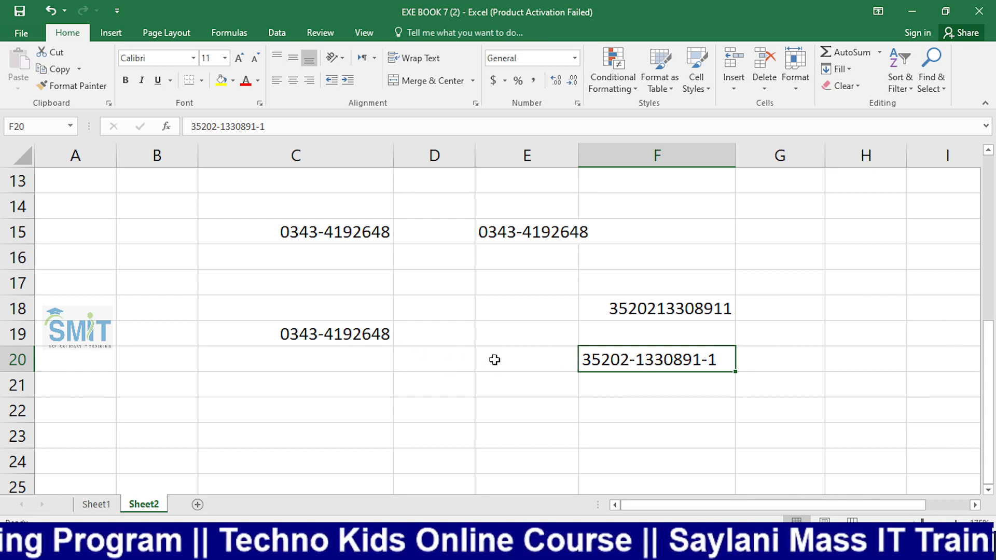
left_click(530, 364)
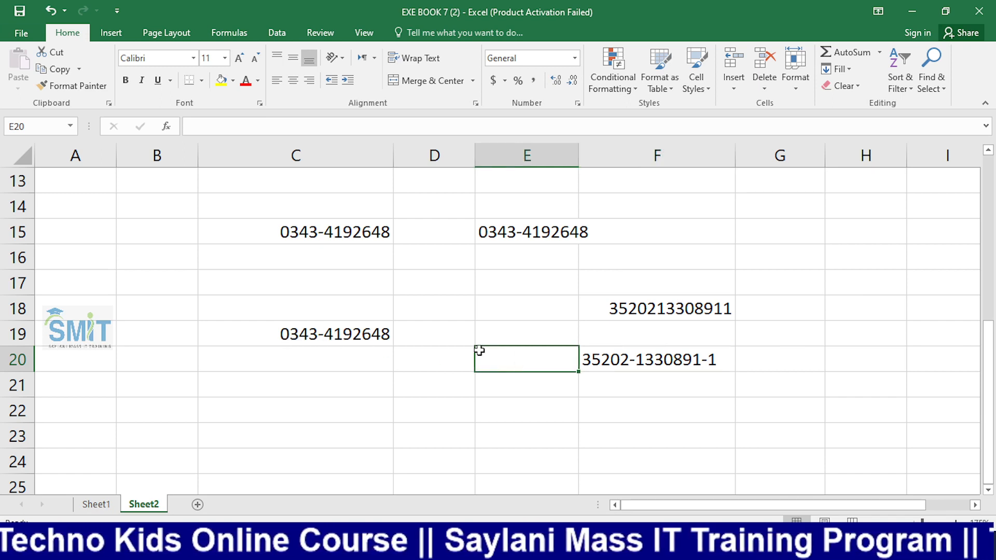
left_click(617, 376)
left_click(618, 365)
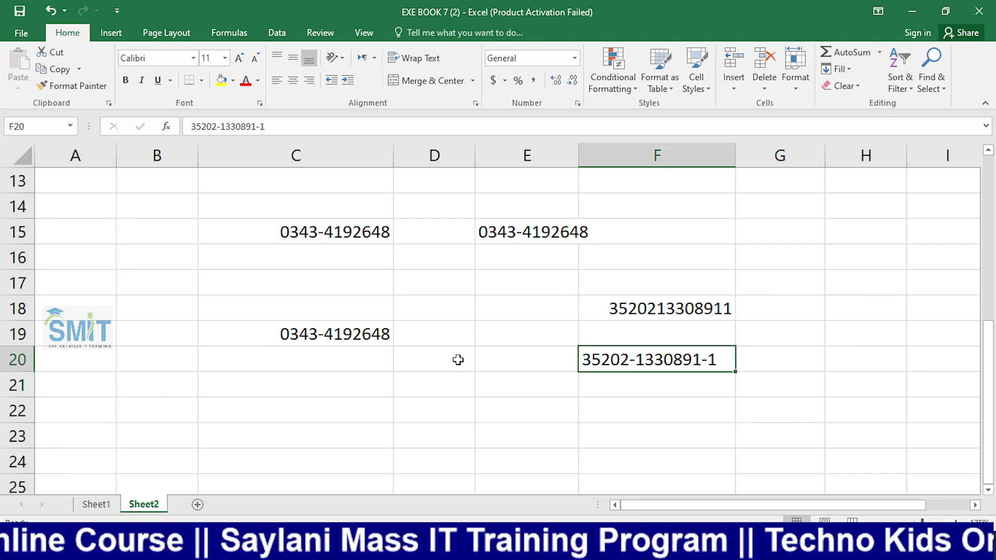
left_click(353, 390)
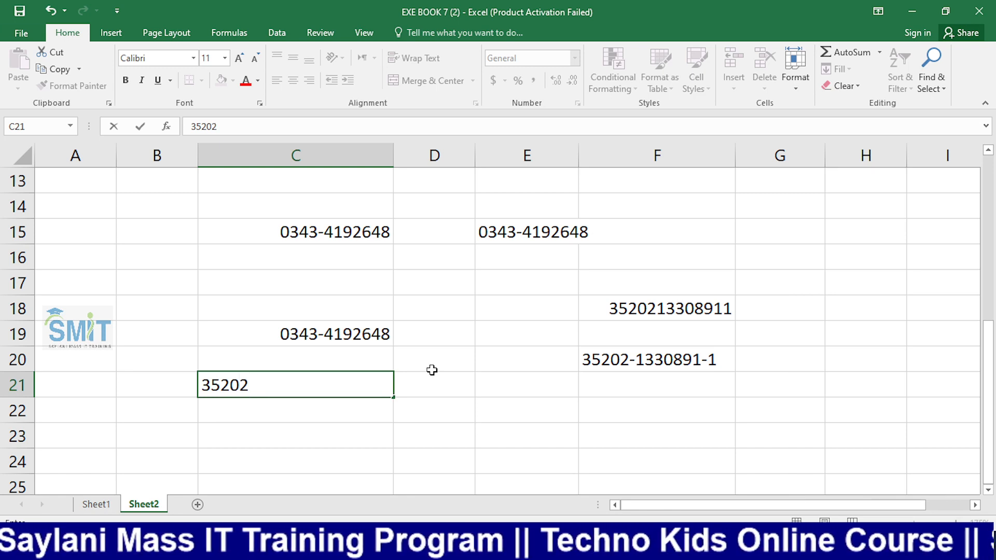
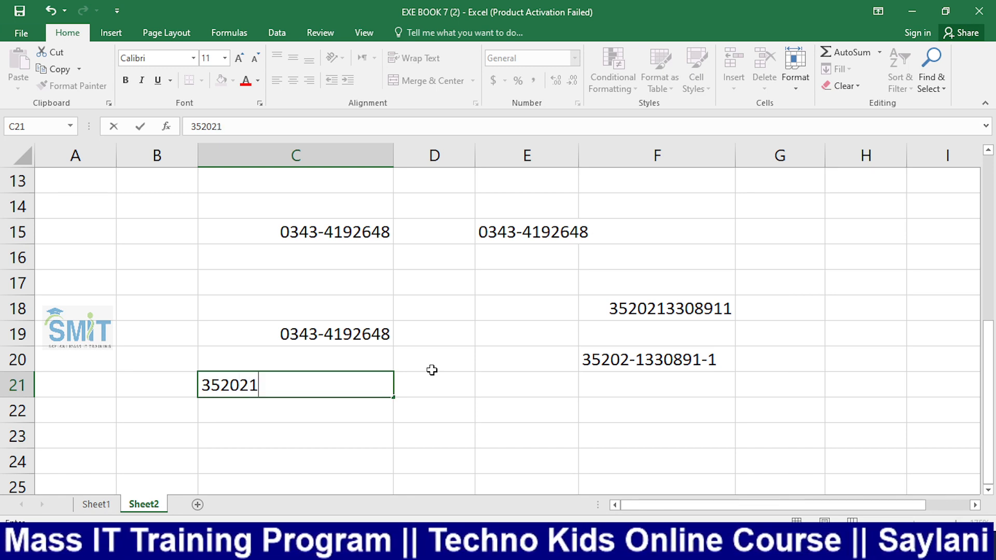
key("Return")
key("Up")
key("F2")
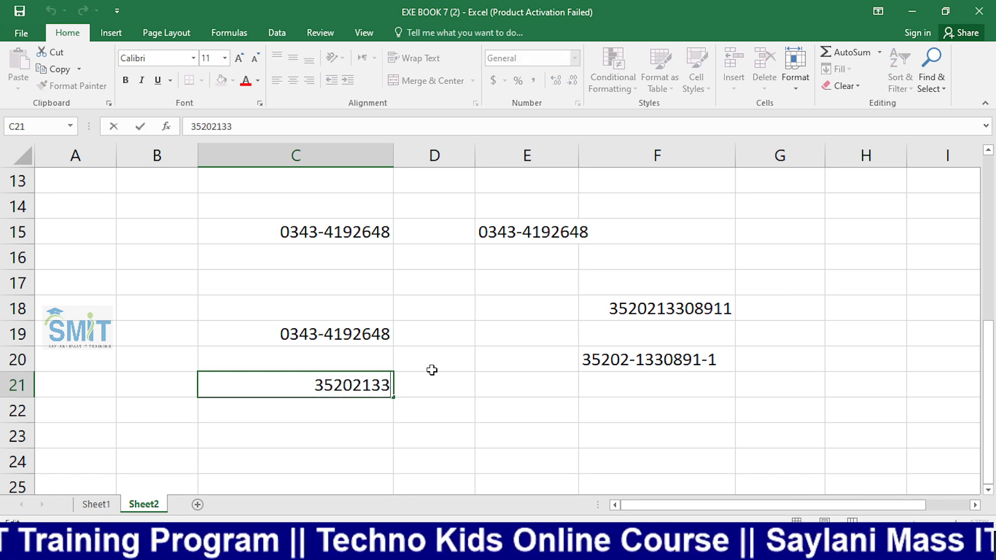
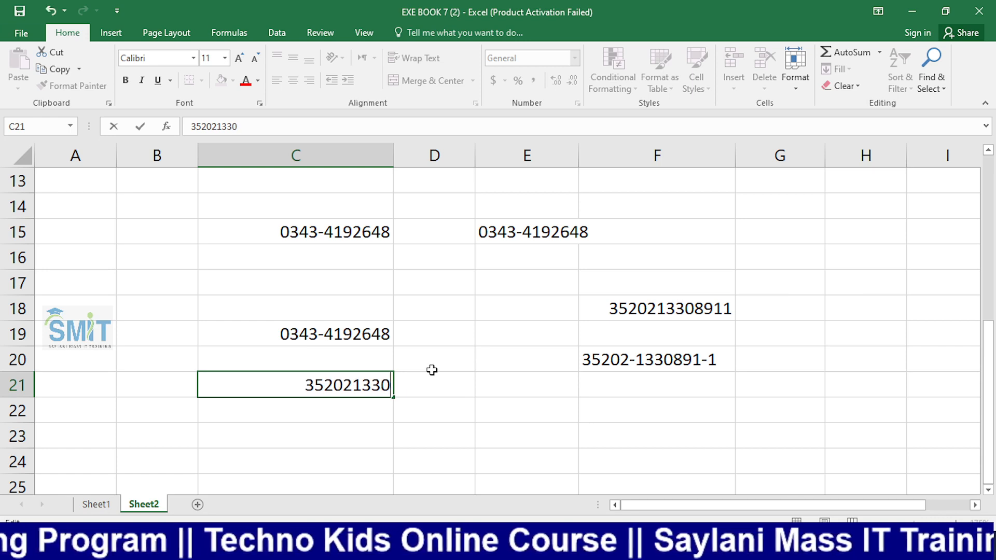
key("Return")
key("Up")
key("Return")
key("Up")
key("Delete")
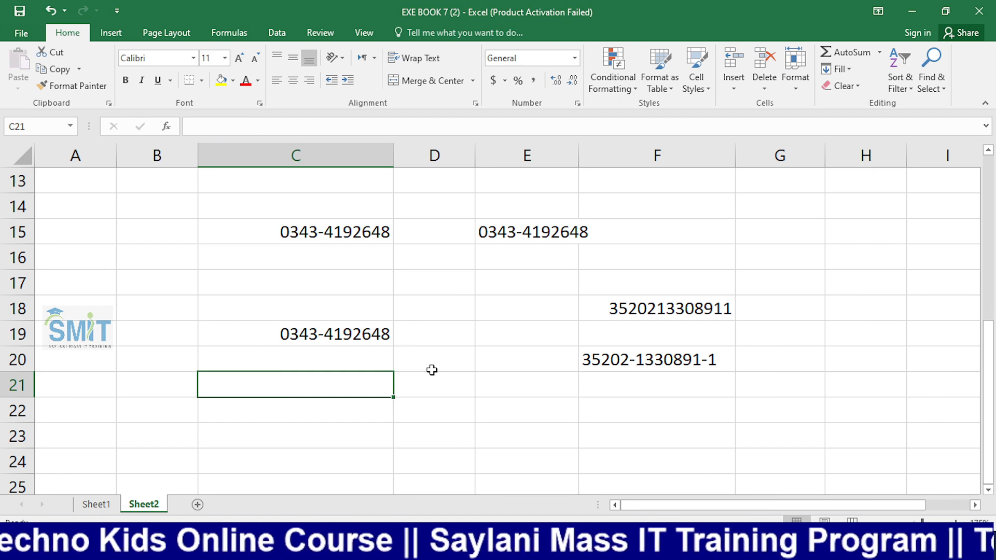
key("Up")
key("Up")
key("Up")
key("Up")
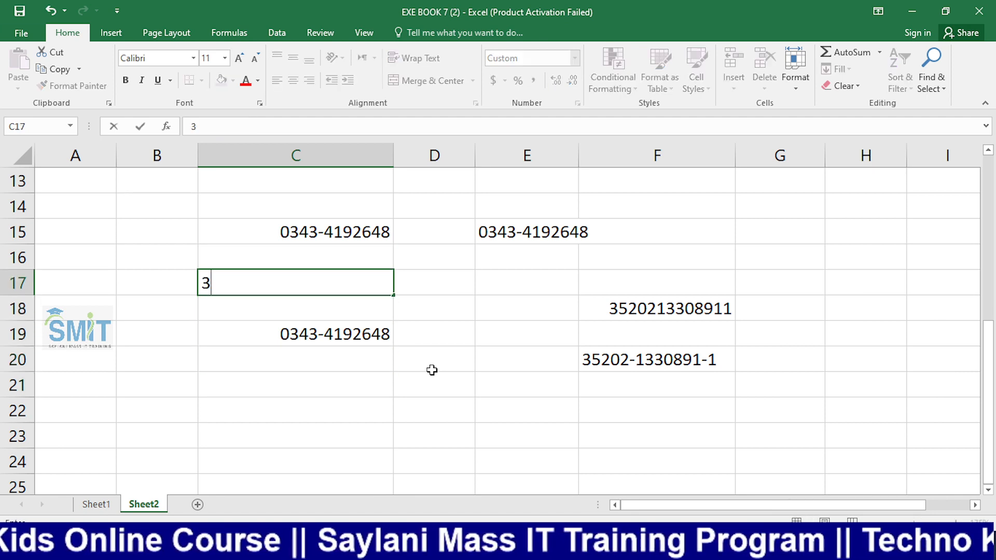
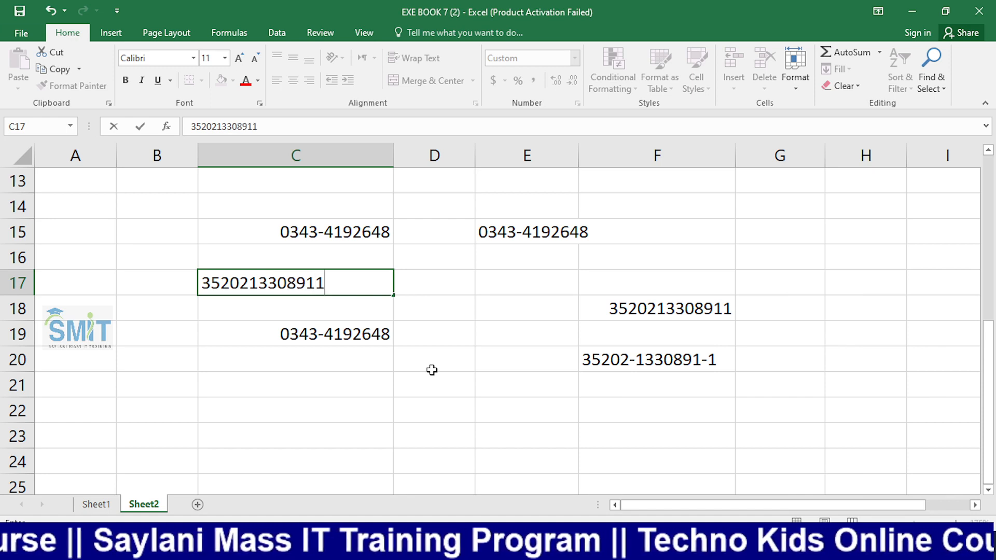
key("Return")
key("Up")
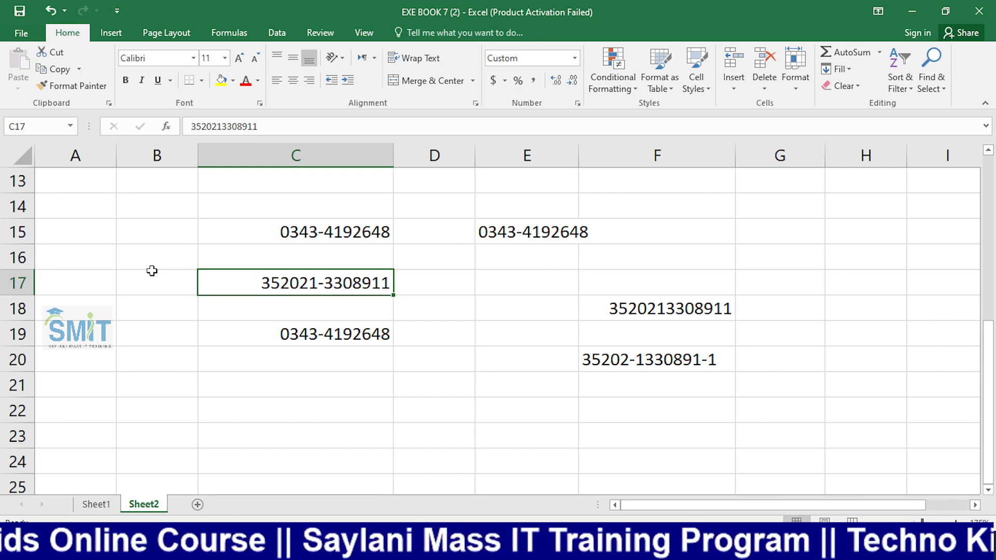
left_click(397, 309)
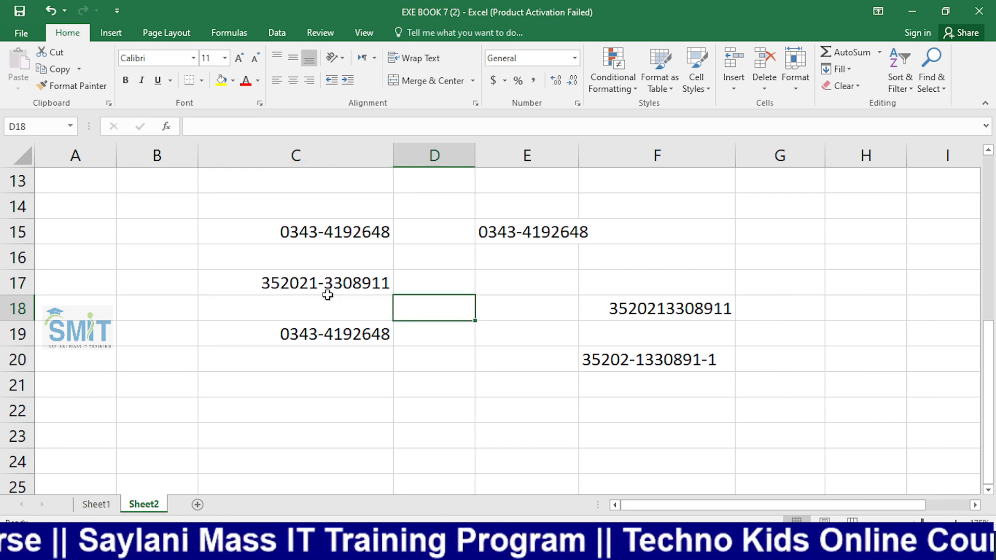
left_click(327, 289)
left_click(404, 291)
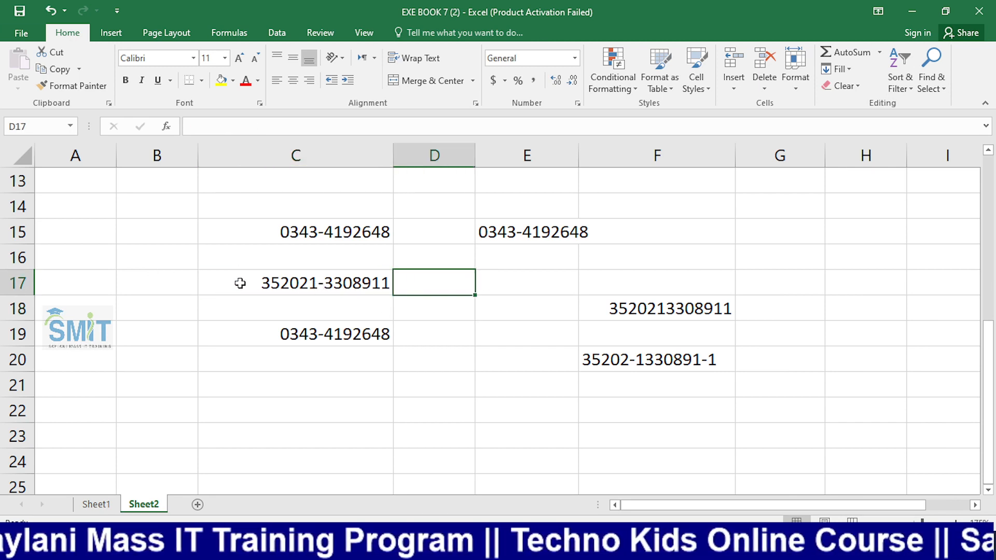
left_click(245, 229)
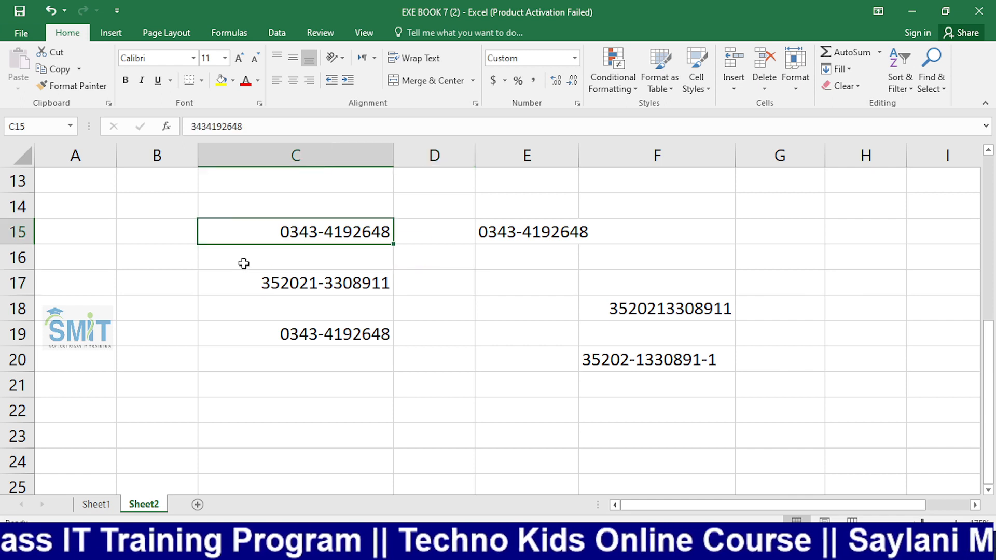
Select cells C24:C28 and bring up the Custom number format category
scroll(467, 321, "down", 2)
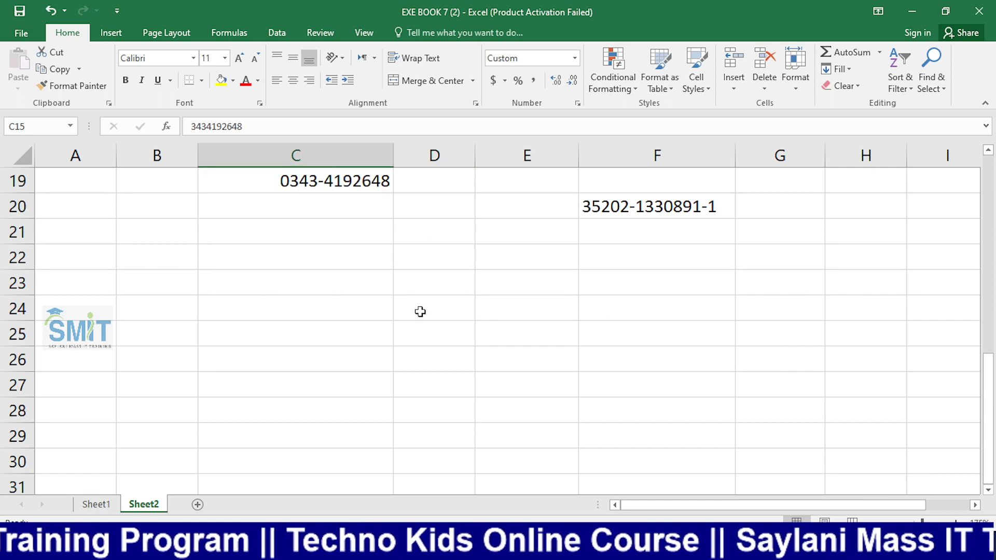
left_click(296, 294)
left_click_drag(297, 315, 297, 410)
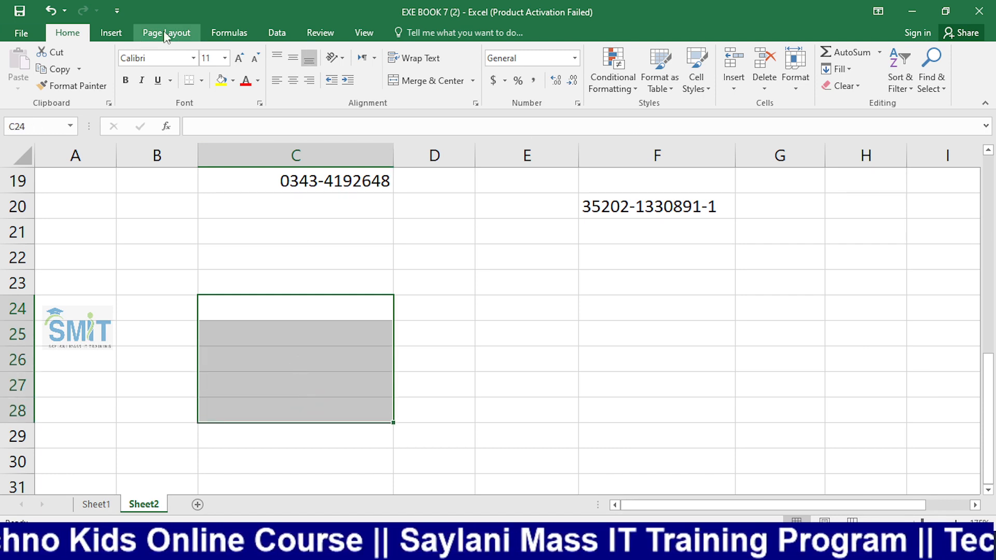
left_click(574, 57)
left_click(581, 394)
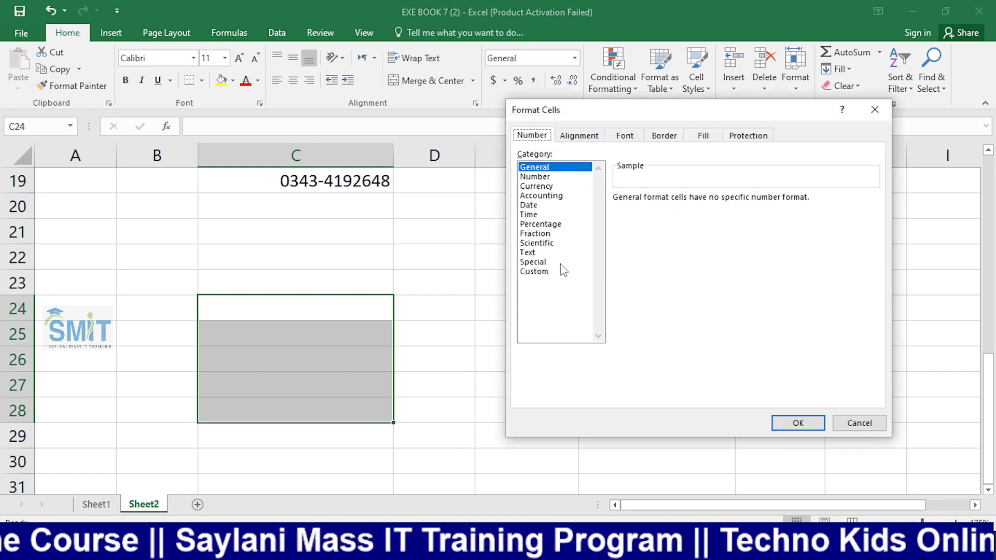
left_click(555, 272)
left_click(629, 234)
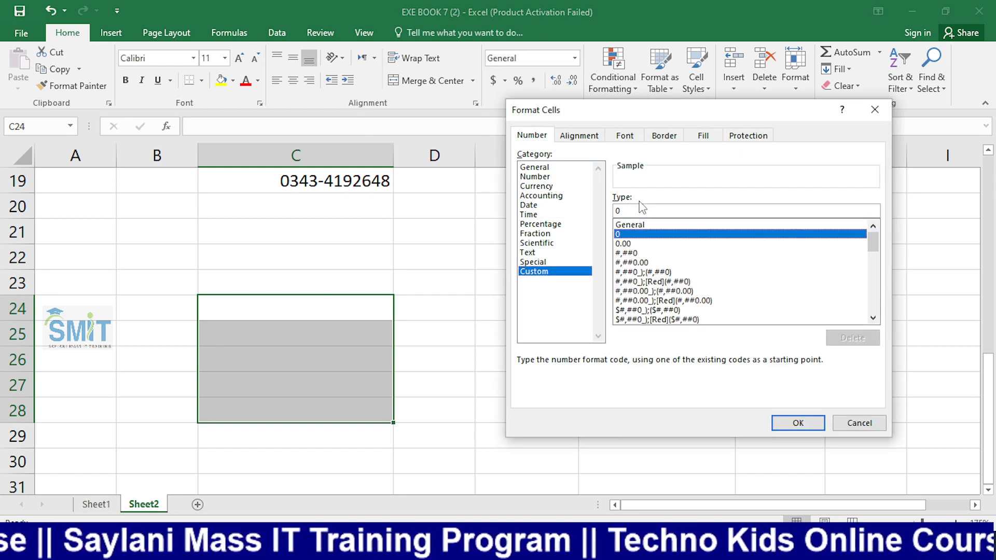
left_click_drag(607, 120, 213, 126)
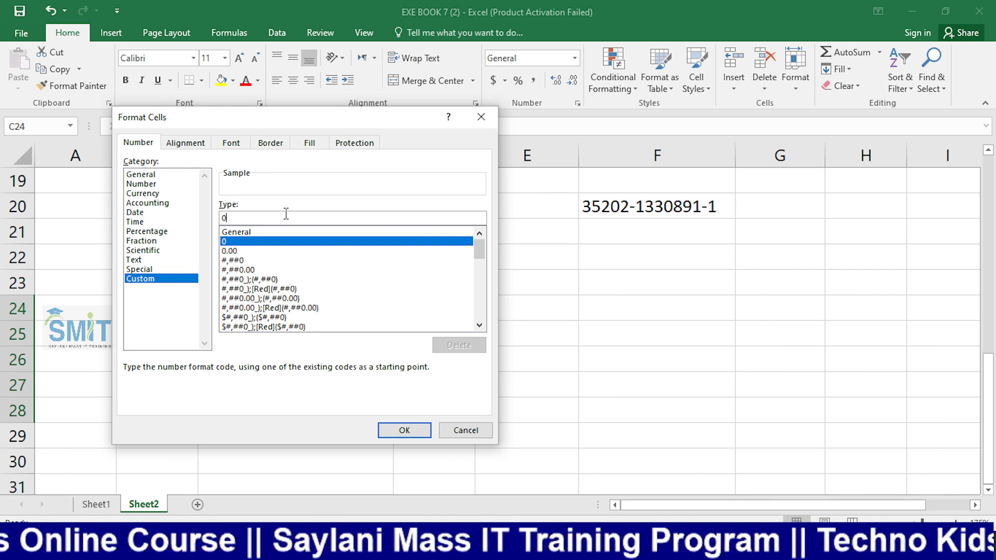
type("000")
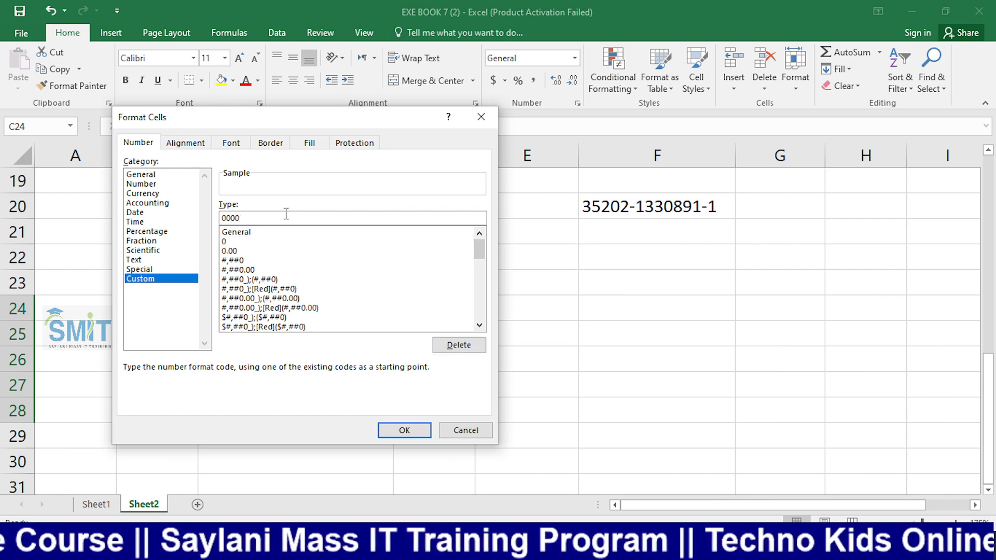
type("0")
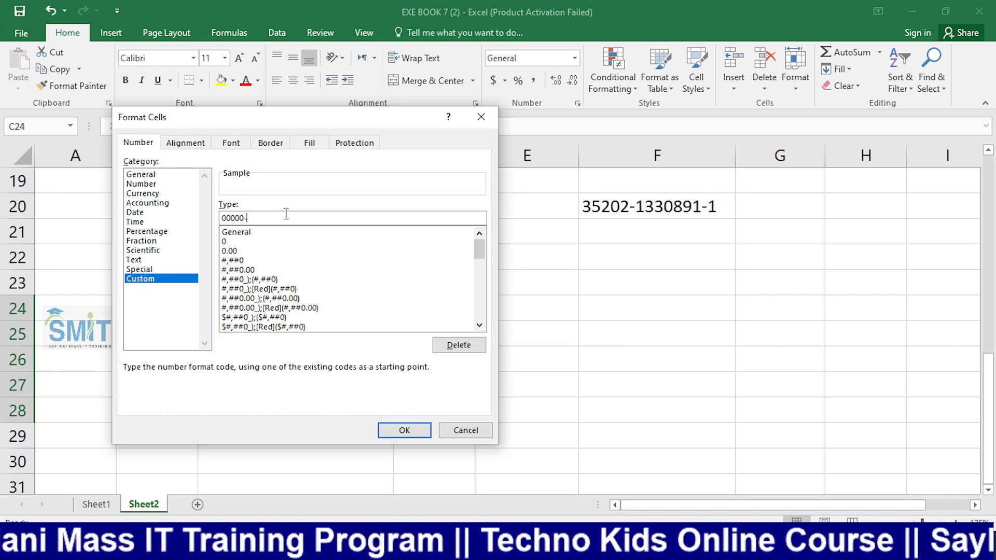
type("-00000")
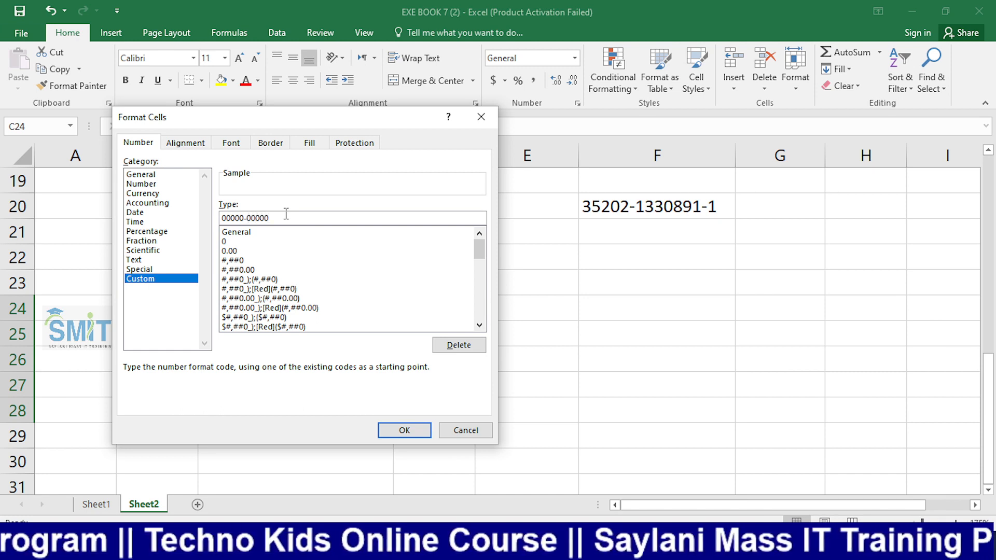
type("0")
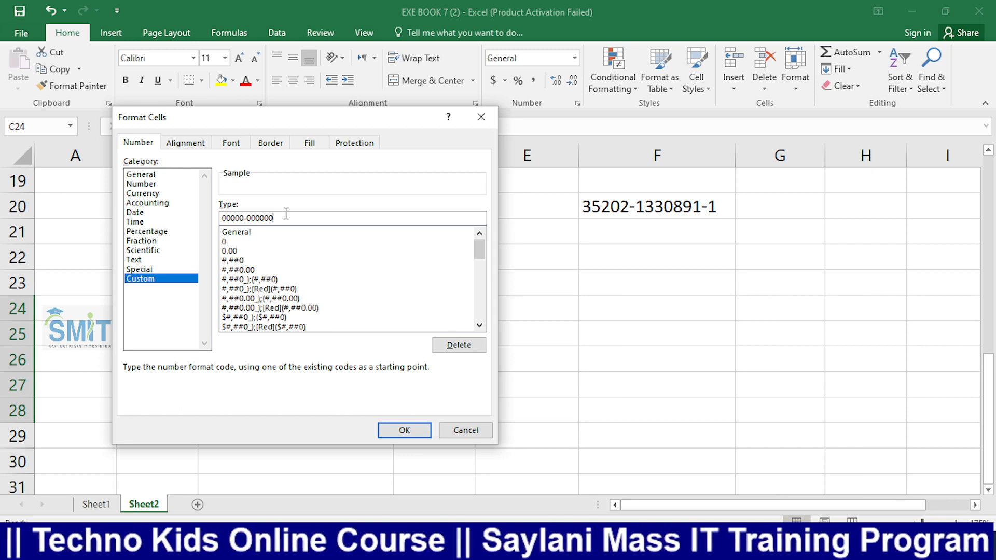
type("0-0")
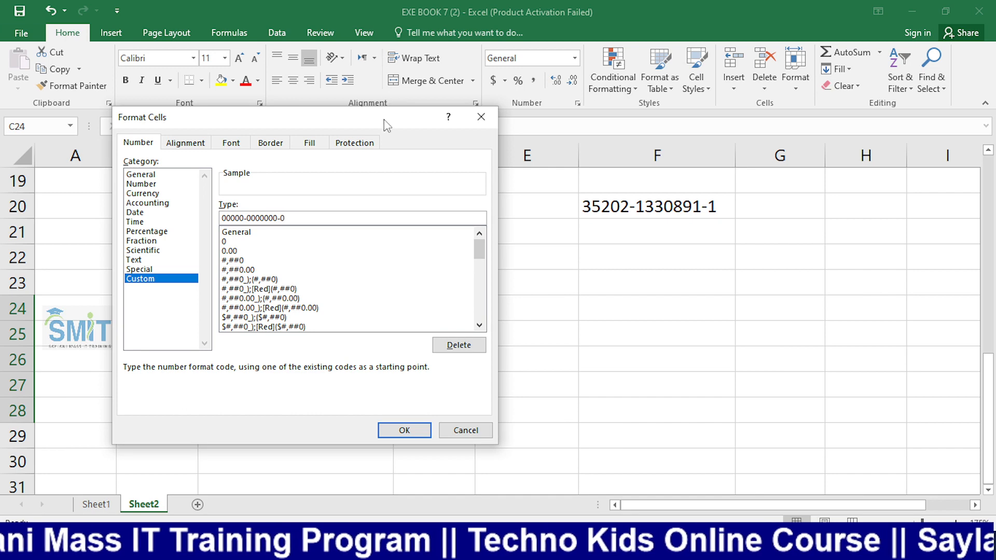
left_click_drag(382, 119, 891, 47)
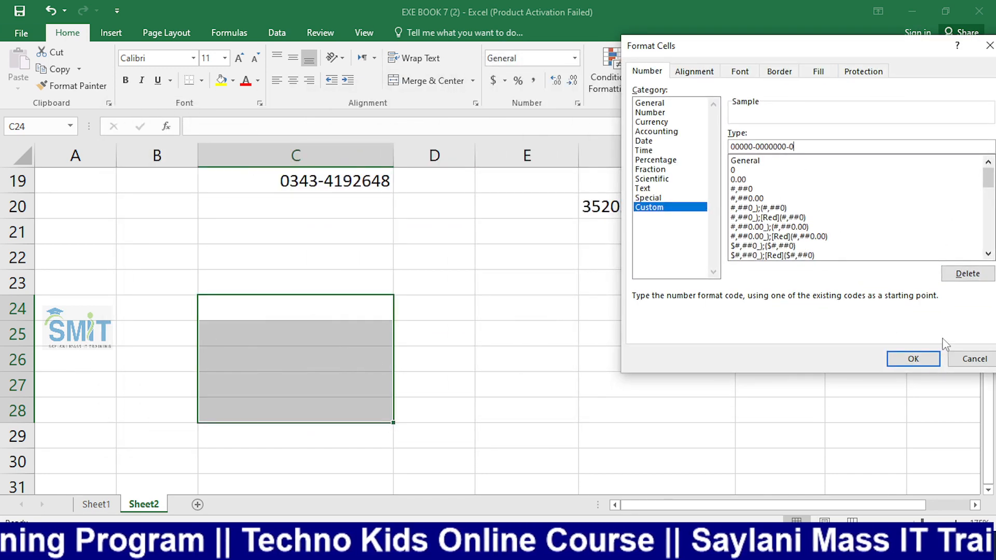
left_click(913, 359)
left_click(574, 382)
left_click(312, 301)
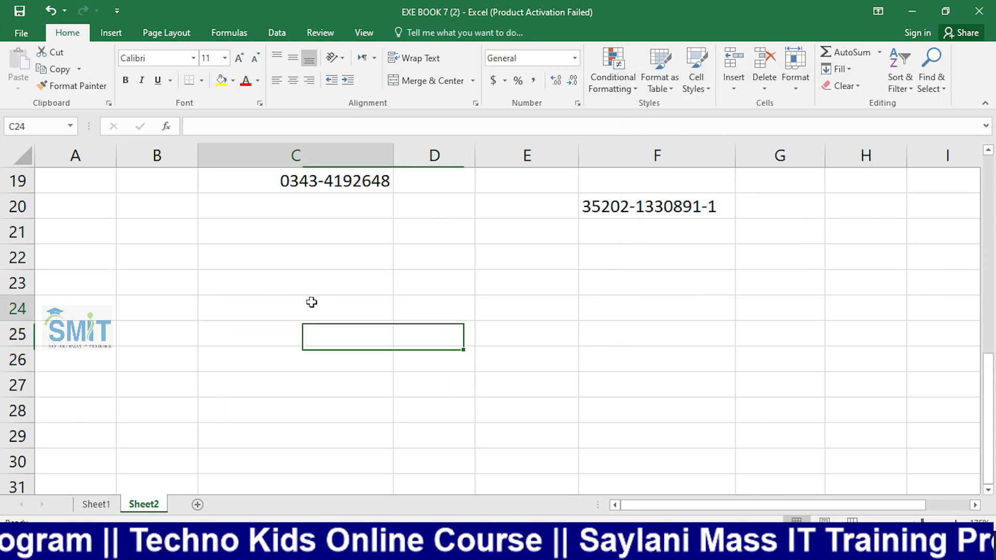
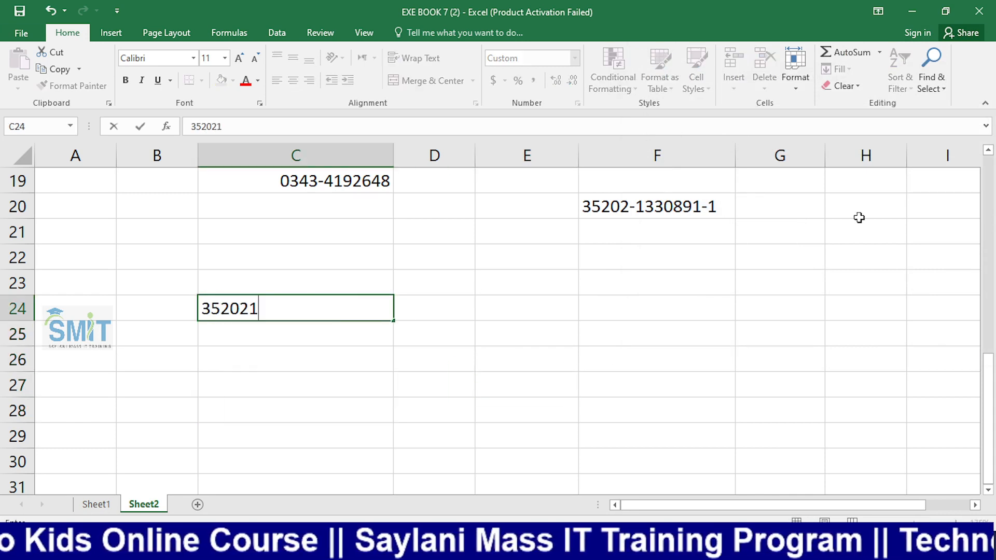
key("Return")
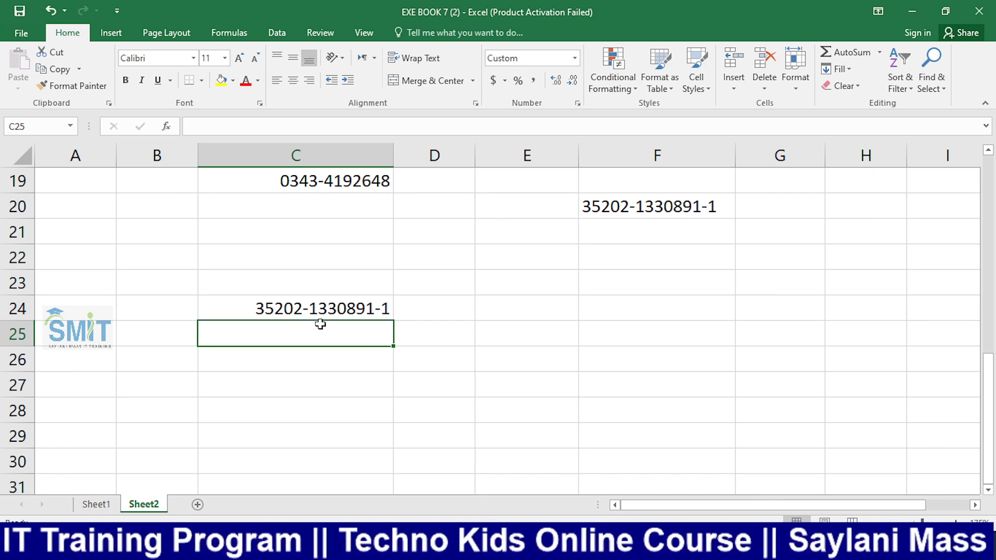
left_click(289, 316)
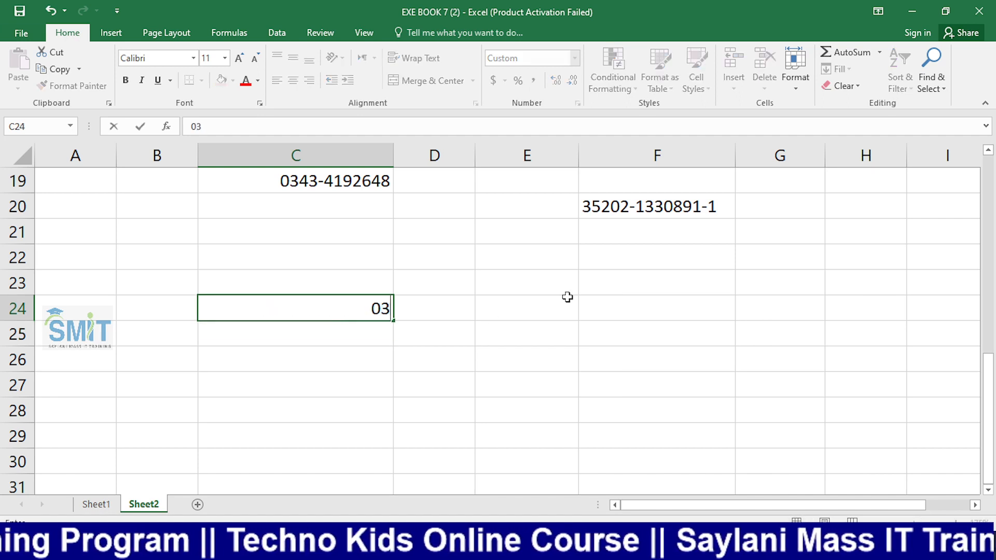
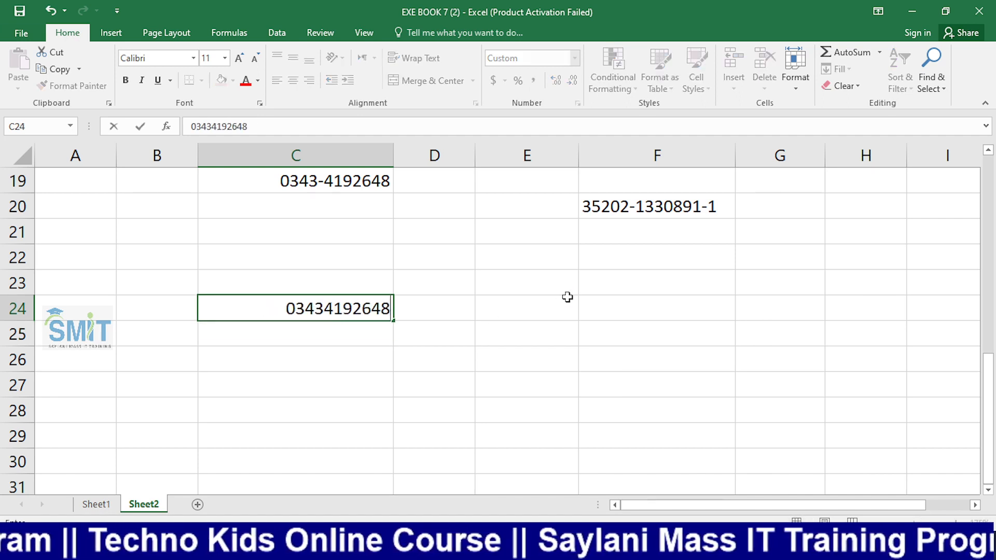
key("Return")
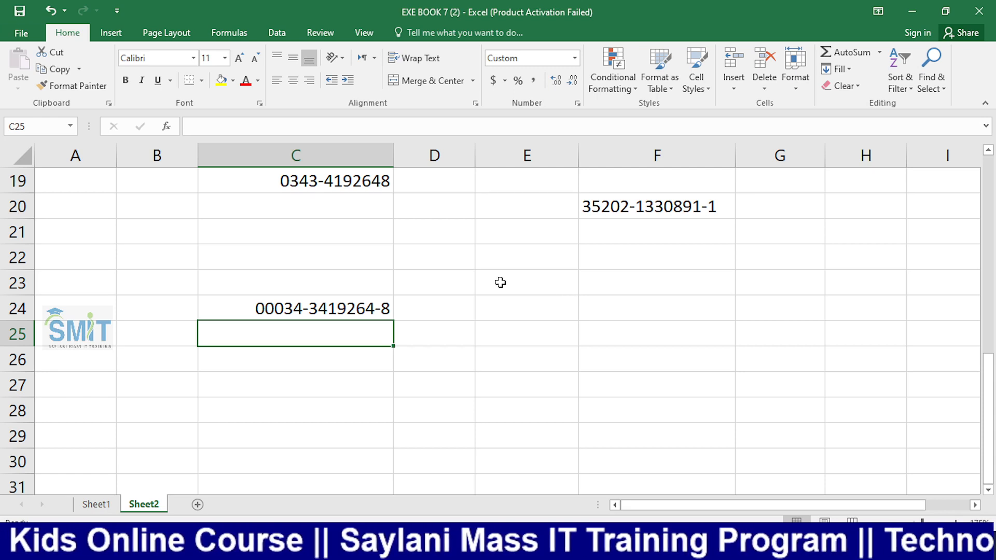
left_click(197, 505)
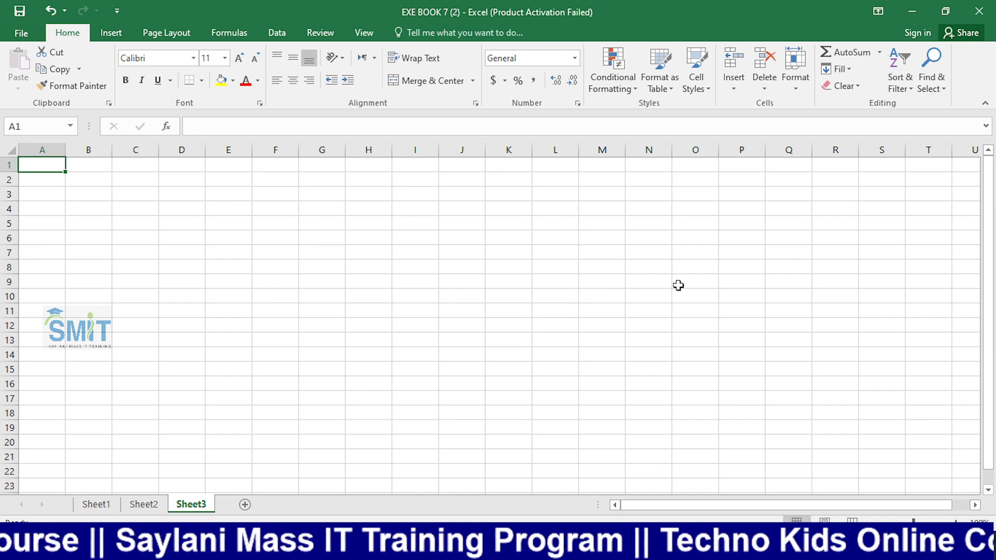
Type the headers S.#, Name and Mobile # into A1 through C1
scroll(679, 285, "up", 5)
scroll(678, 285, "up", 2)
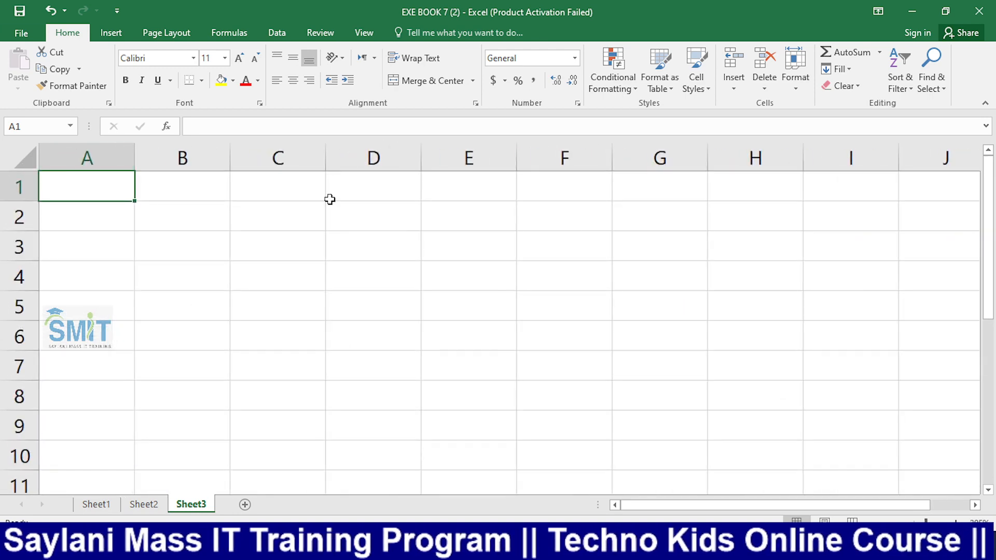
type("S.#")
key("Tab")
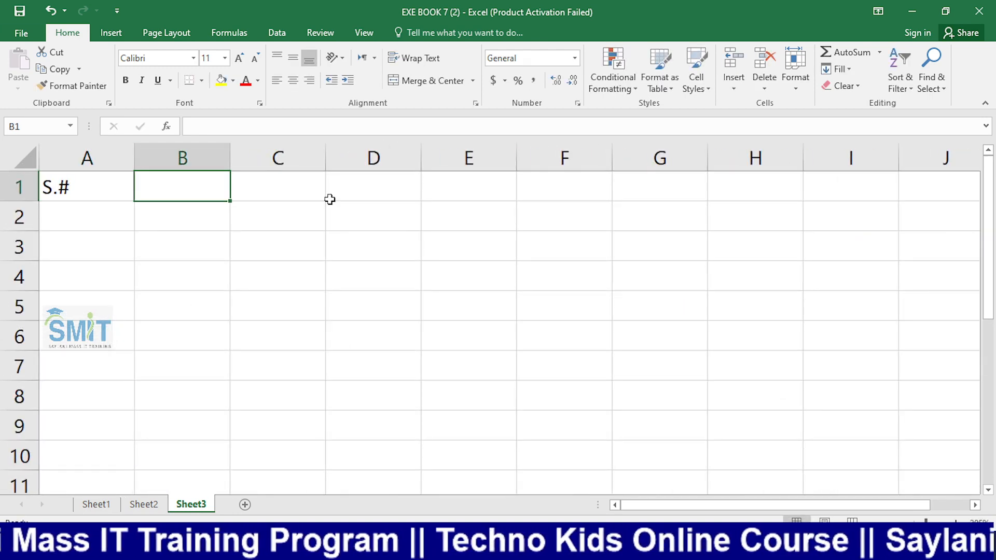
type("Name")
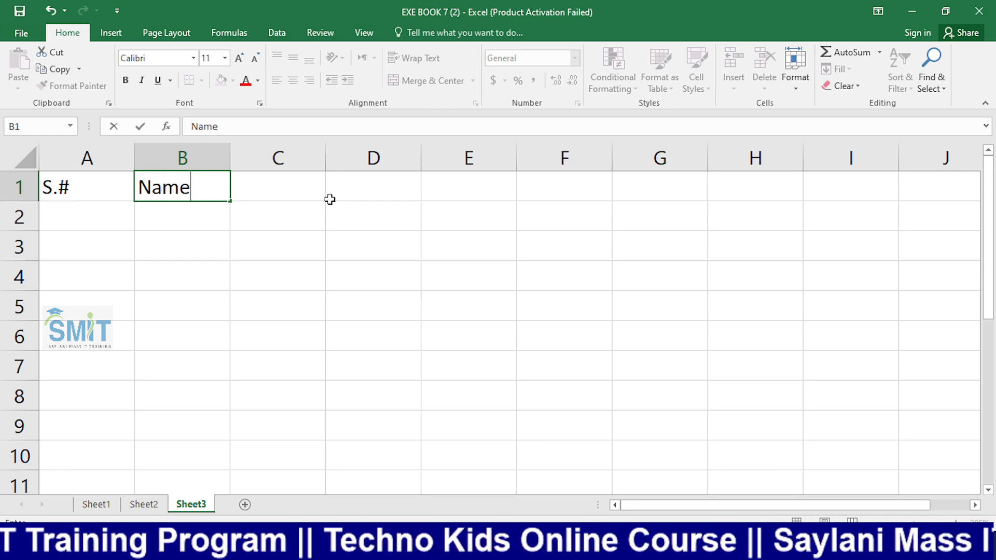
key("shift+Tab")
key("Tab")
key("Tab")
type("M")
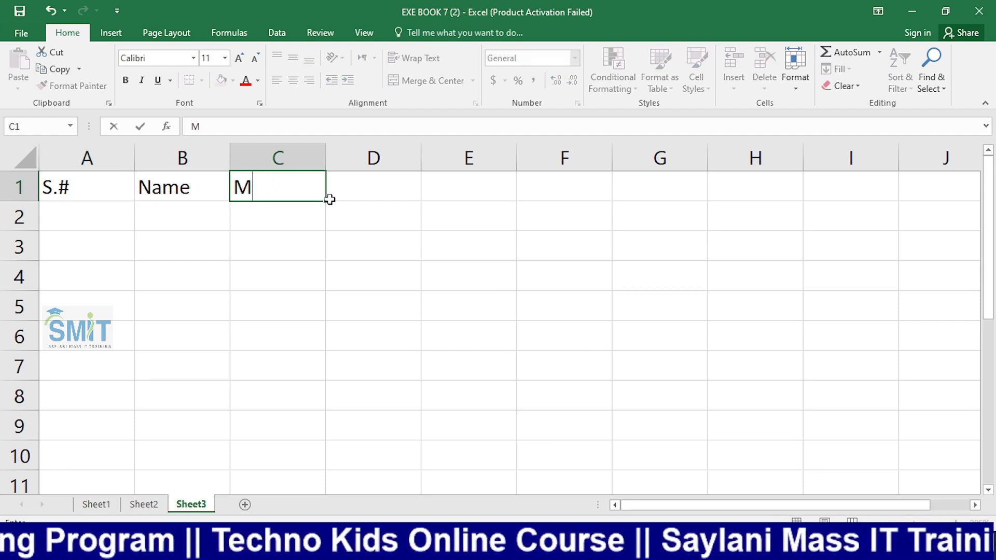
type("oBile")
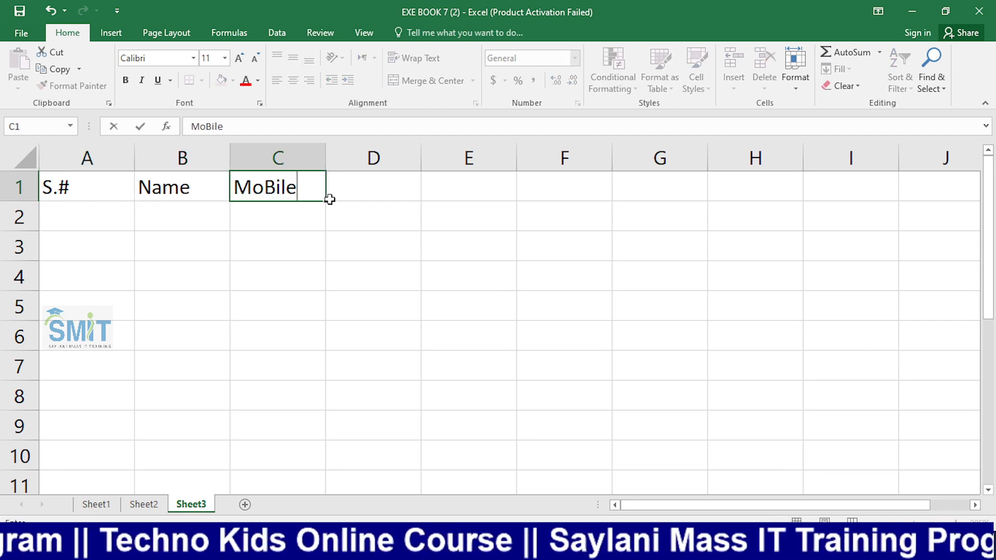
key("BackSpace")
key("BackSpace")
key("BackSpace")
key("BackSpace")
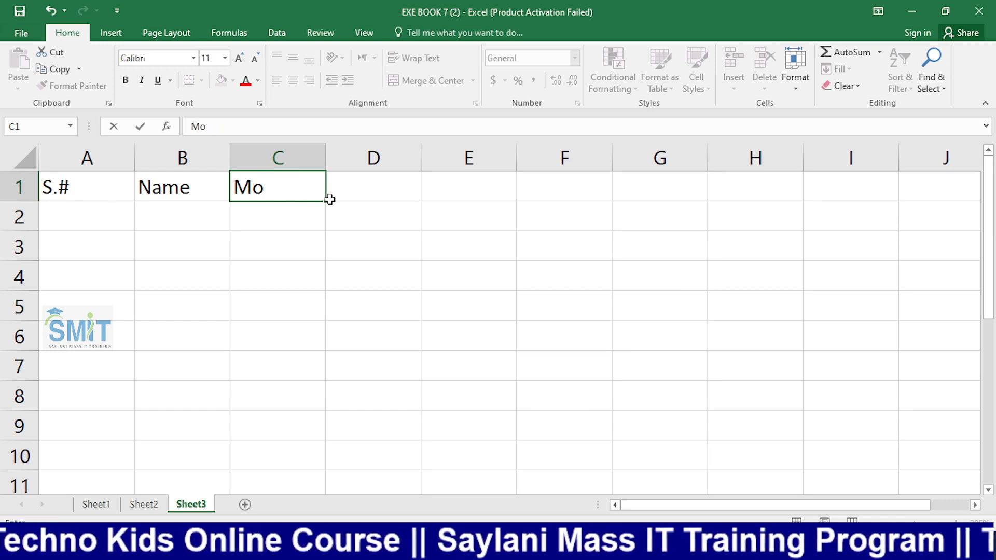
type("bile #")
key("Tab")
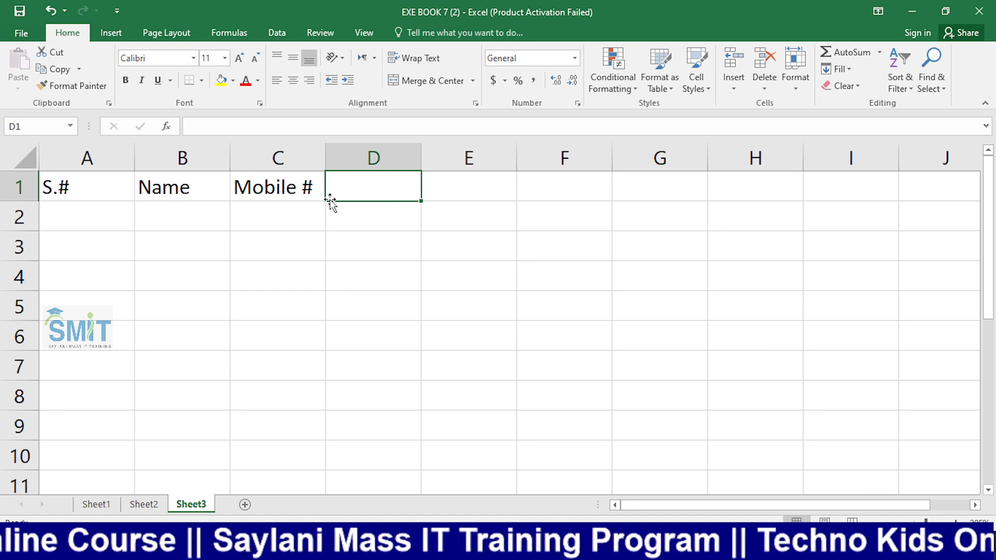
Add the headers CNIC # and Last Eduction in D1 and E1
type("CN")
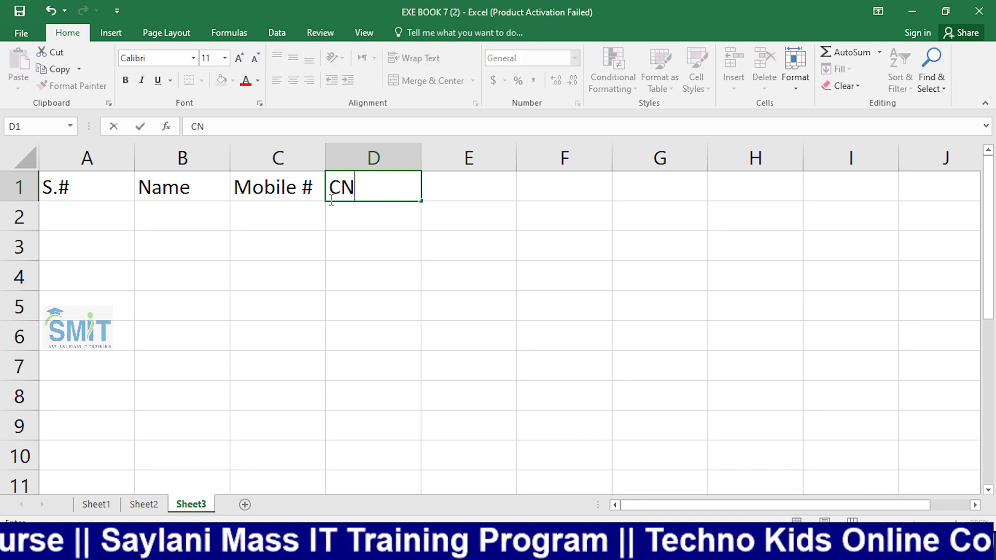
type("IC")
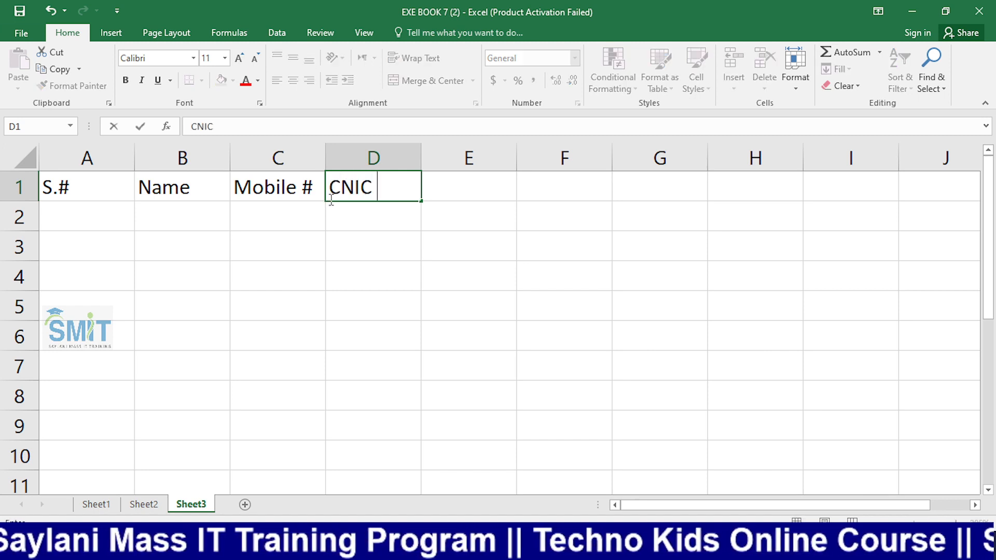
type(" #")
key("Tab")
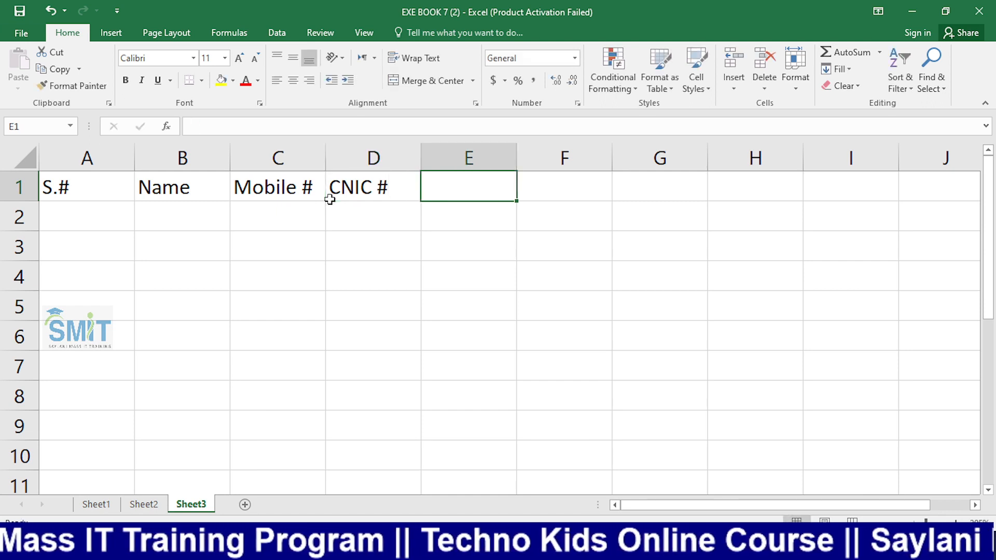
type("E")
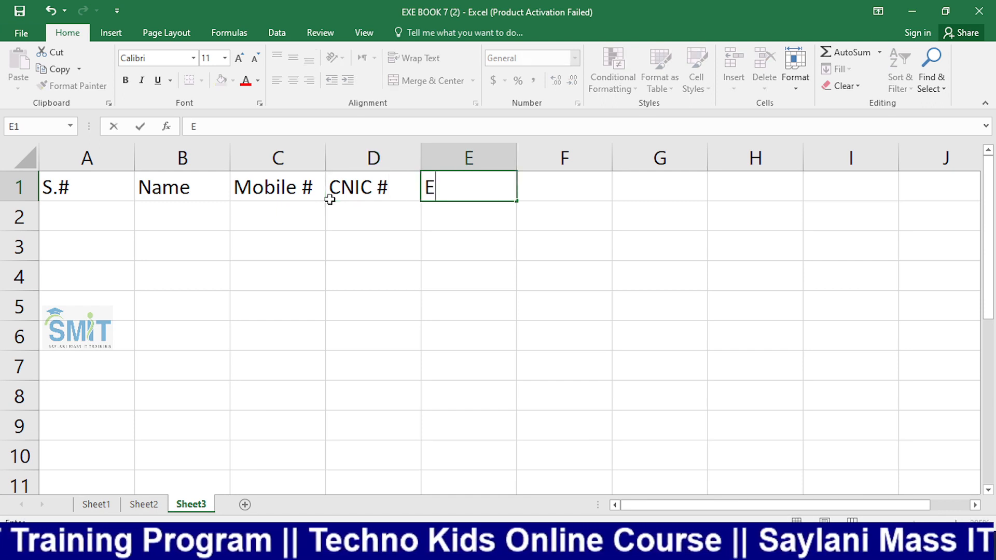
key("BackSpace")
type("L")
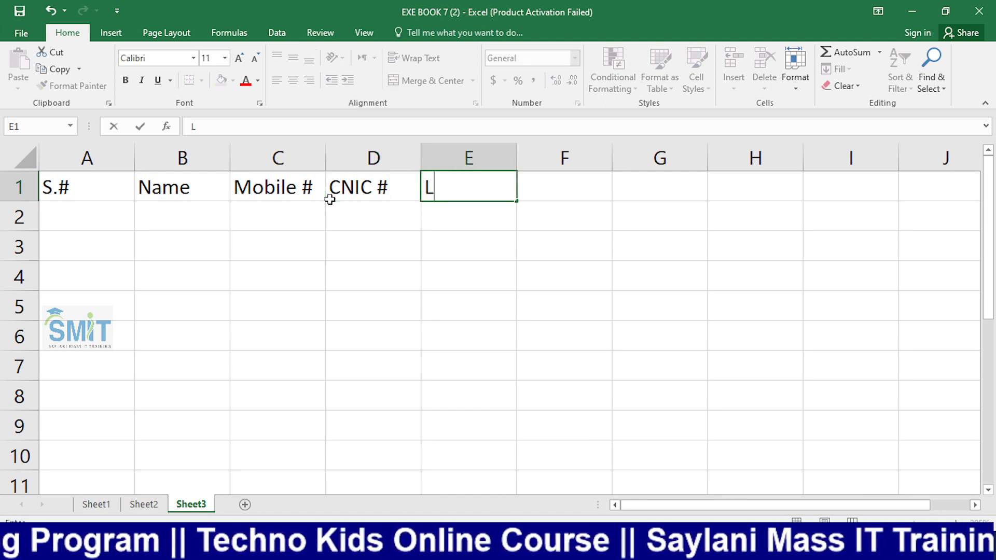
type("ast E")
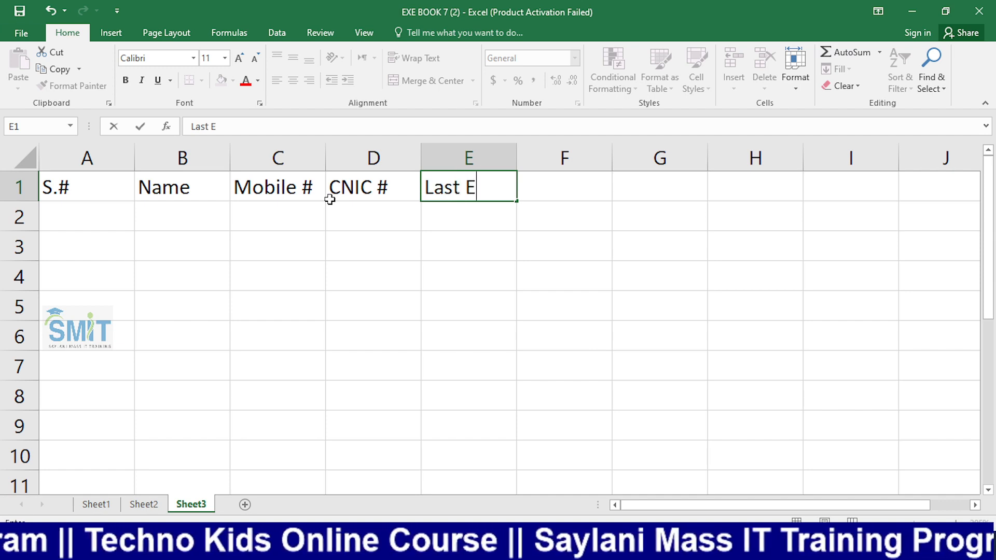
type("duction")
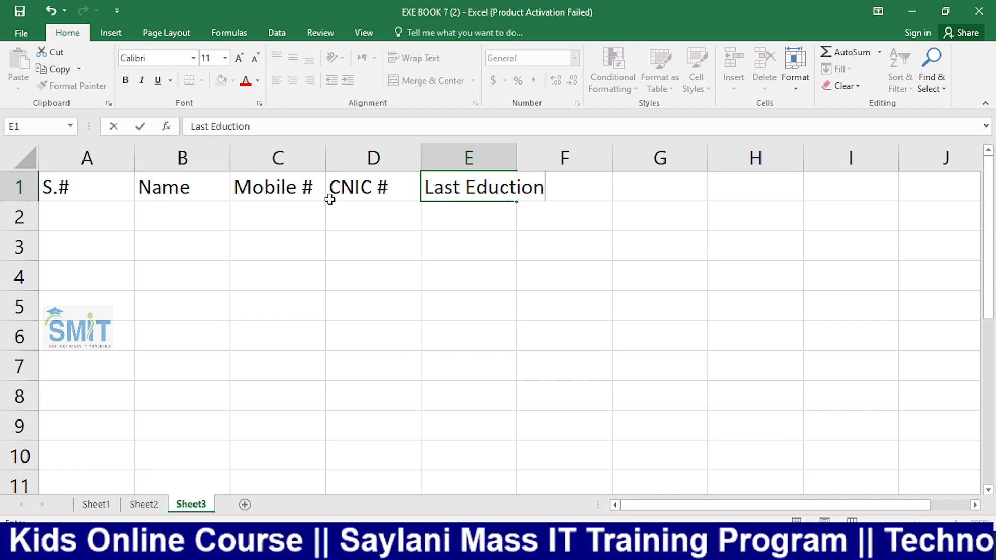
key("Return")
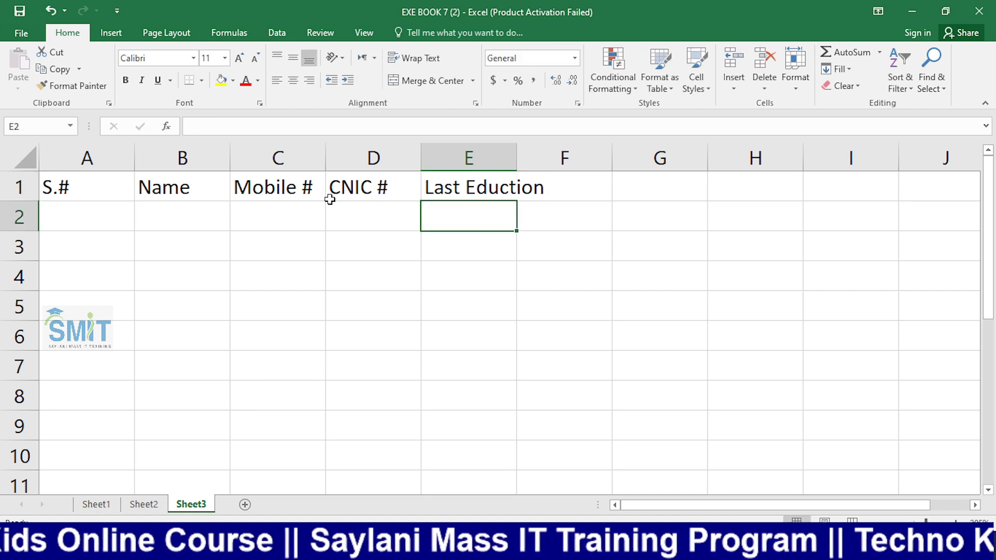
Widen columns E, D and C to fit Last Eduction, CNIC # and Mobile #, then select C2
double_click(517, 156)
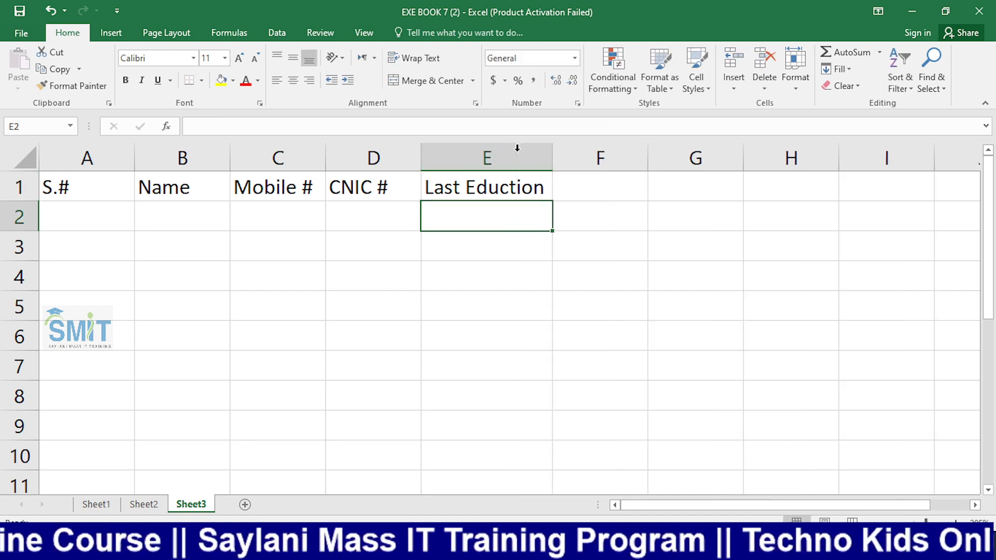
left_click_drag(421, 153, 475, 156)
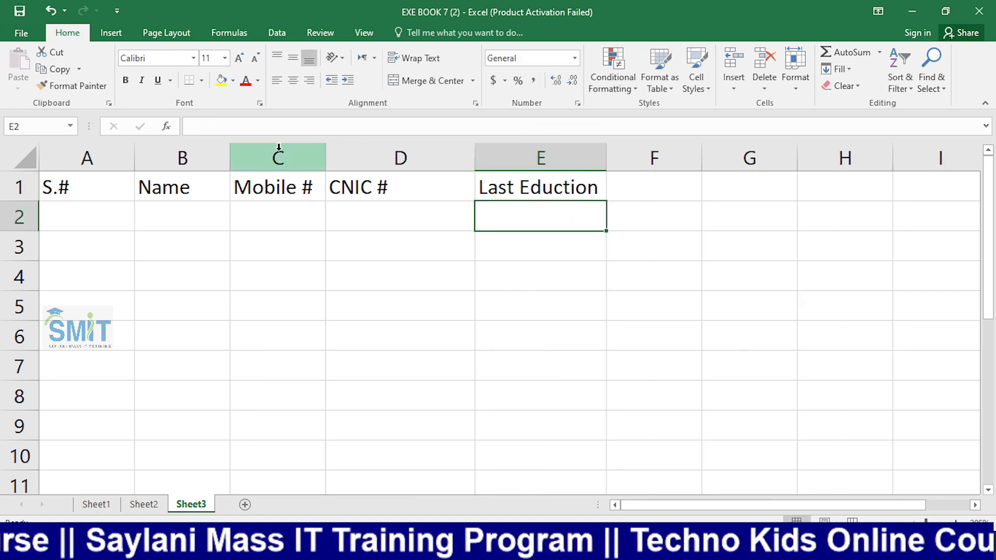
left_click_drag(326, 151, 374, 151)
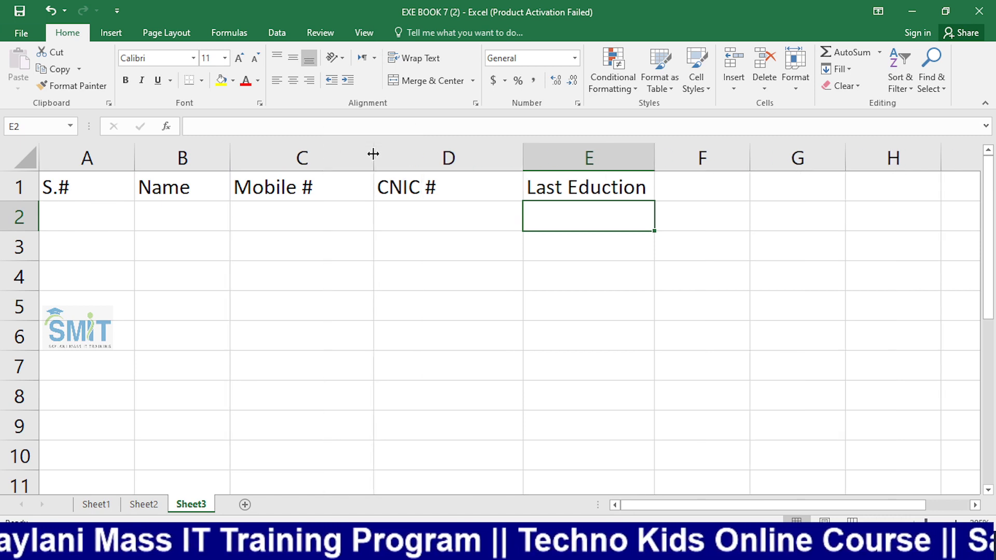
left_click(290, 253)
left_click(317, 212)
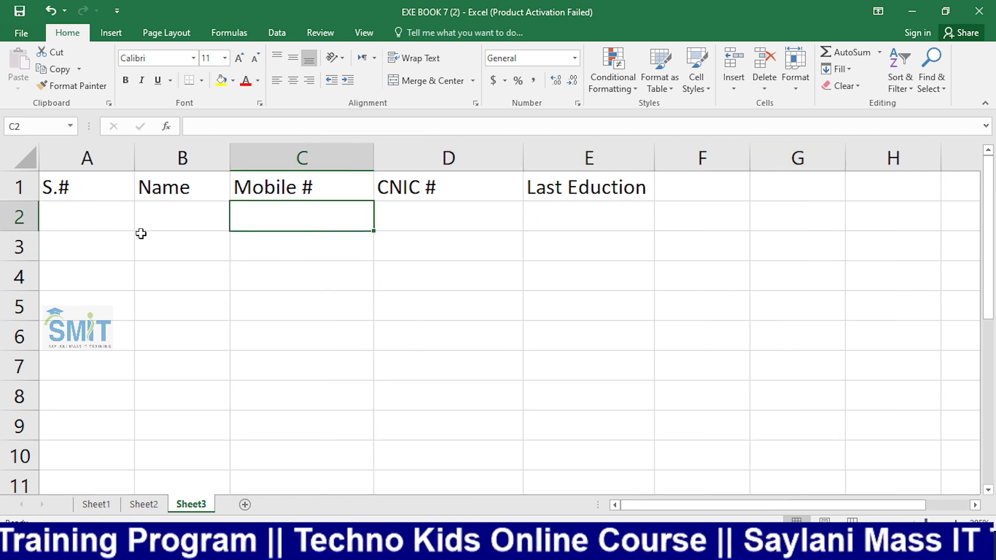
left_click(388, 251)
left_click(326, 224)
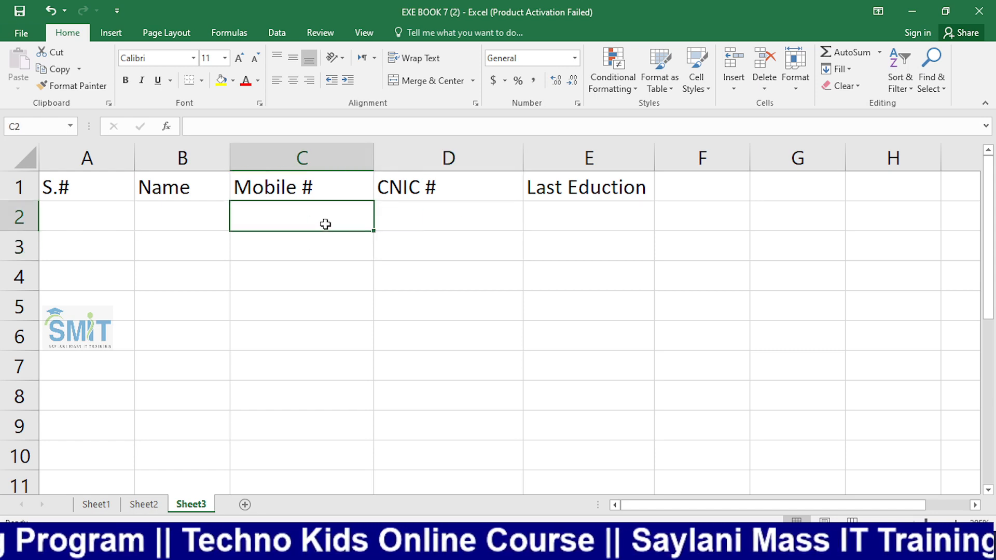
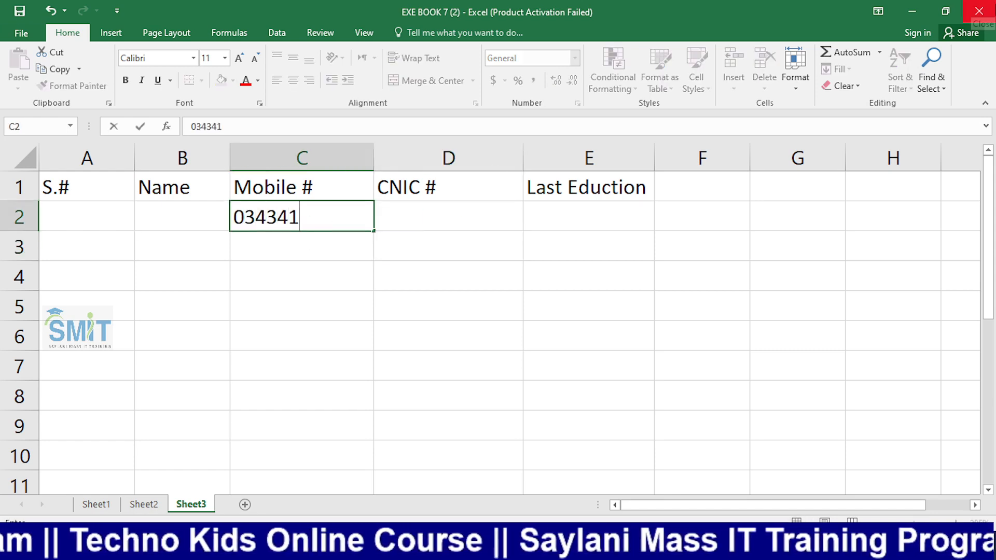
key("Return")
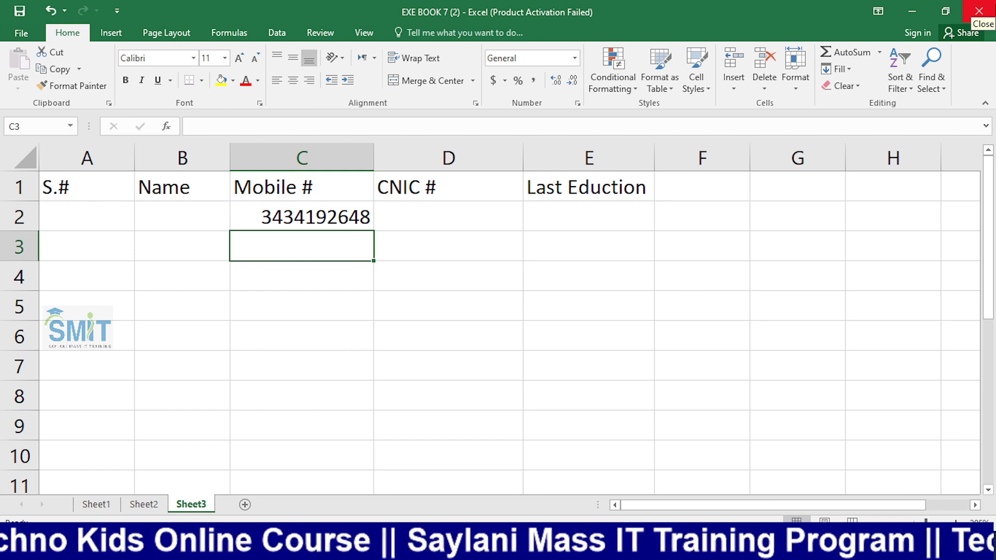
key("Up")
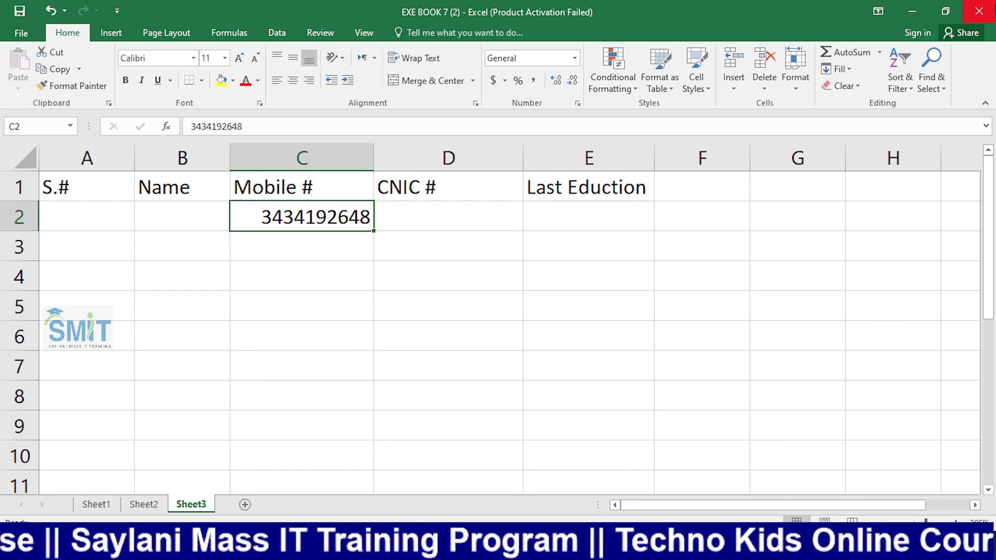
key("Down")
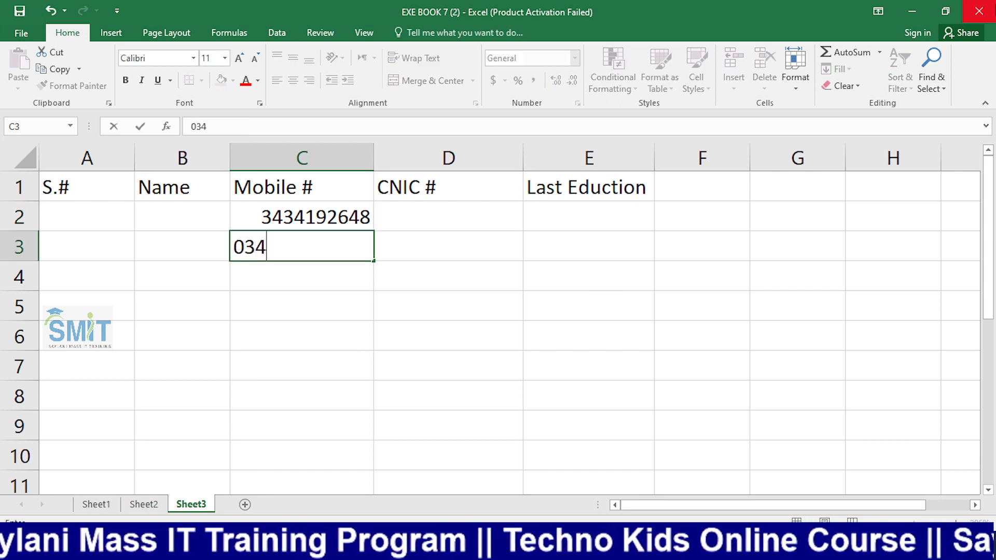
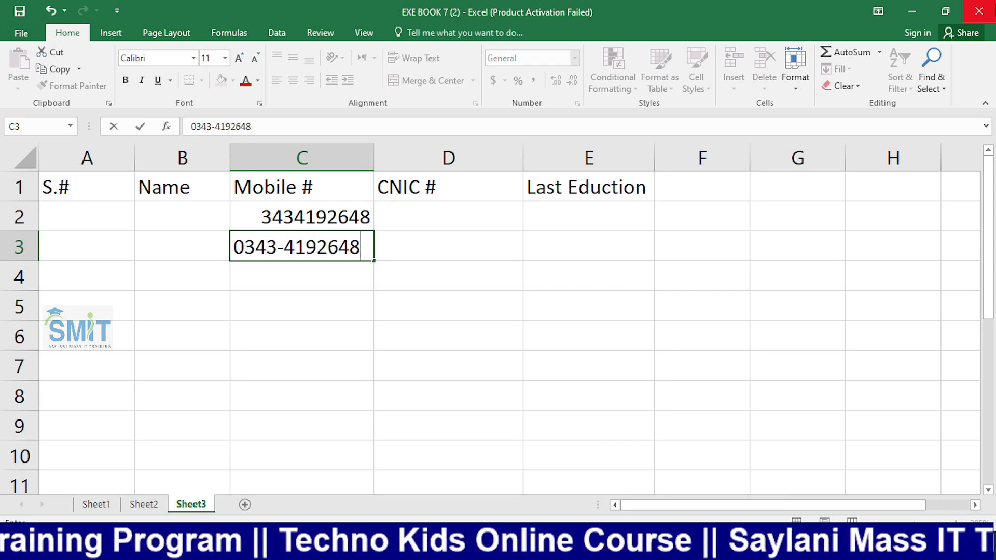
key("Return")
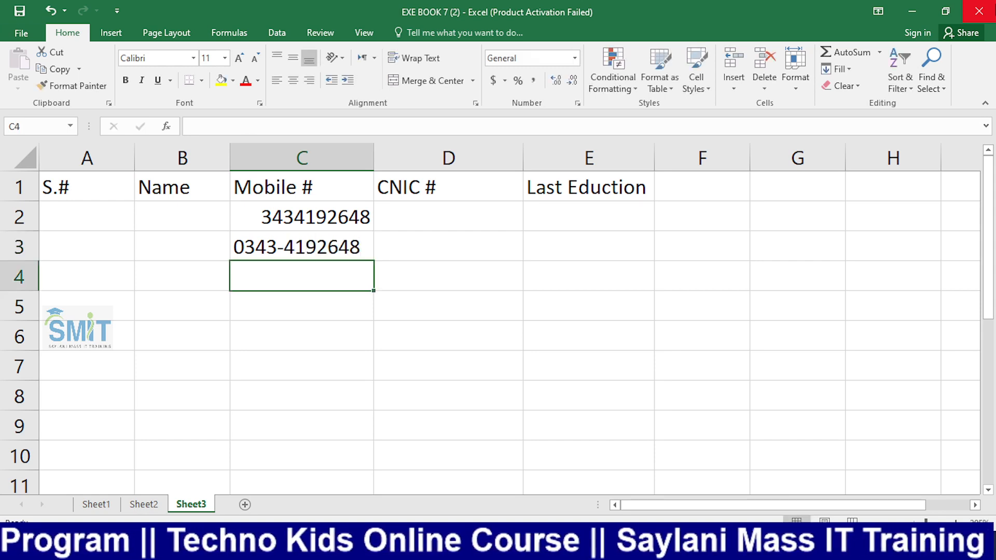
key("Up")
key("Up")
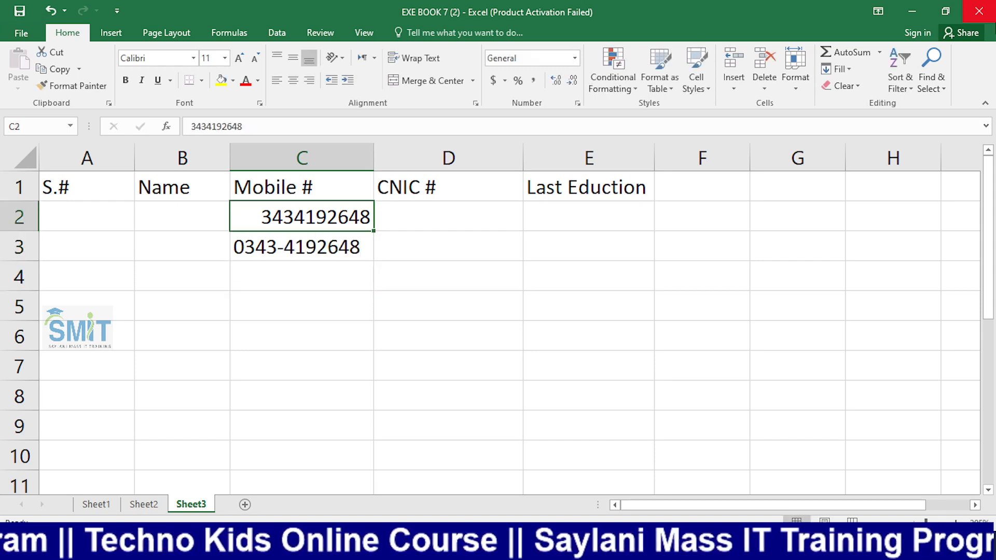
left_click(553, 236)
left_click(339, 229)
left_click_drag(338, 231, 334, 262)
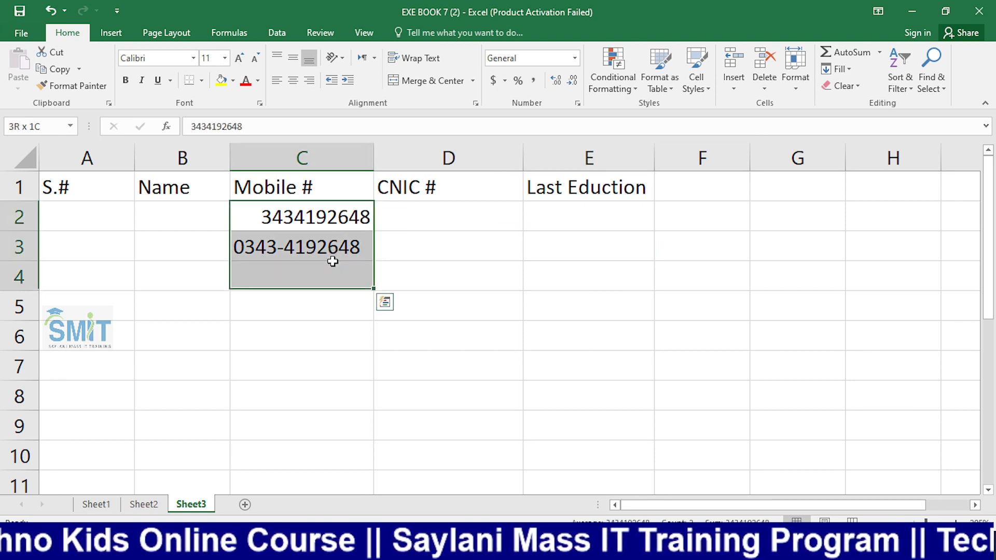
key("Delete")
left_click(324, 221)
left_click_drag(324, 216, 327, 449)
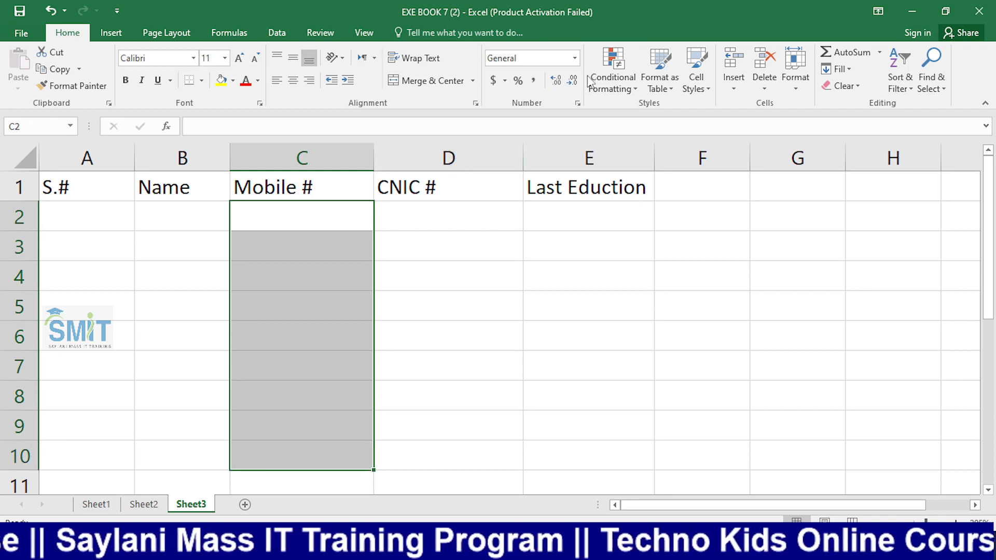
left_click(575, 58)
left_click(574, 402)
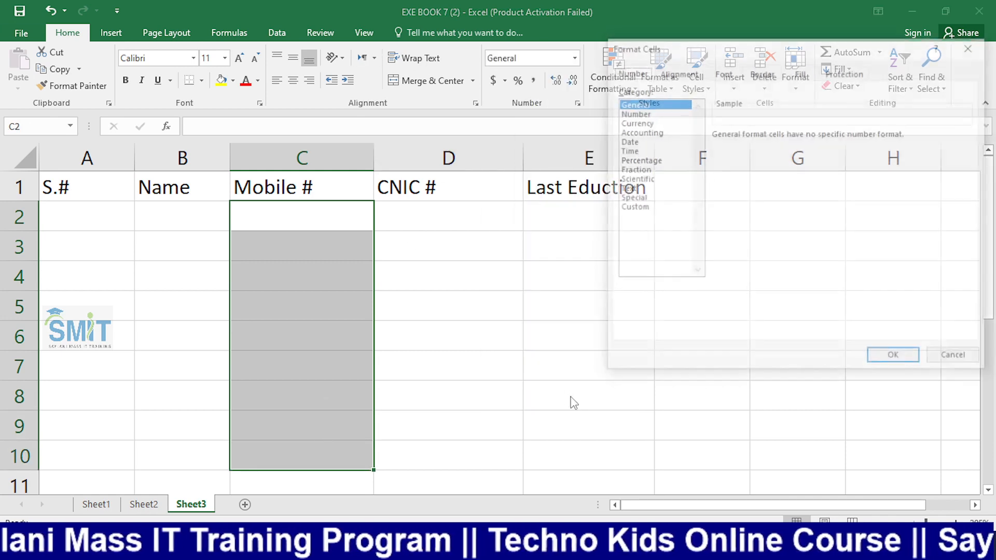
left_click(637, 208)
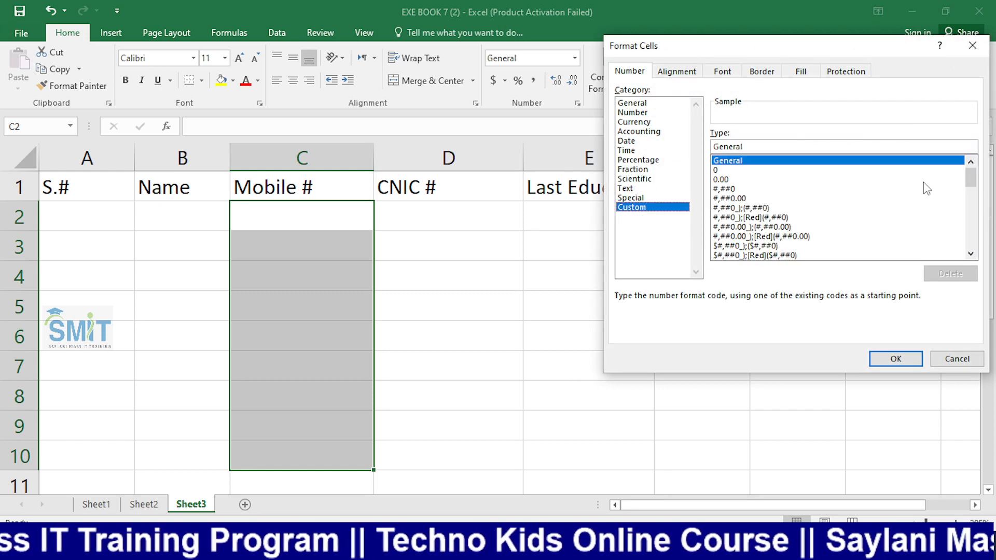
left_click_drag(971, 178, 974, 262)
left_click(851, 246)
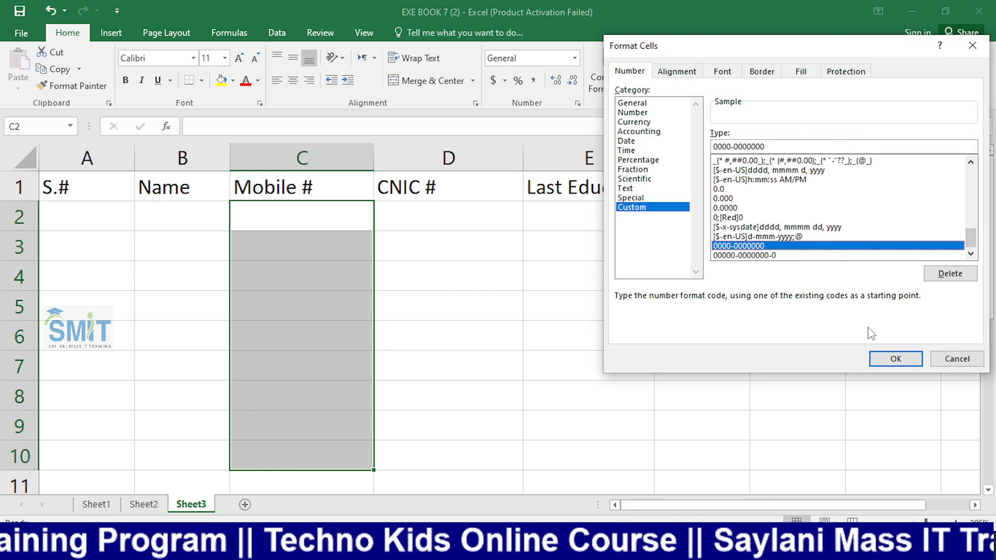
left_click(889, 360)
left_click(643, 334)
left_click(309, 226)
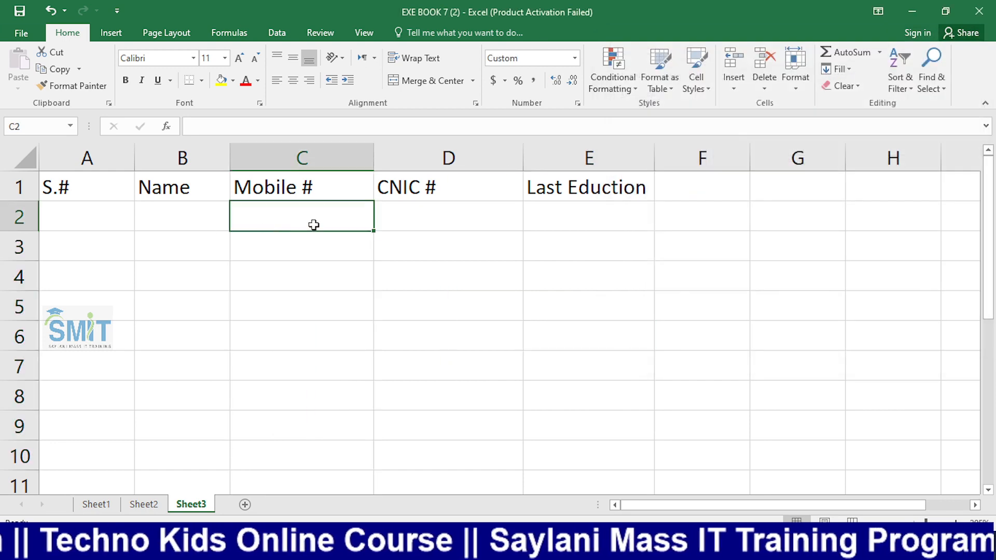
key("Return")
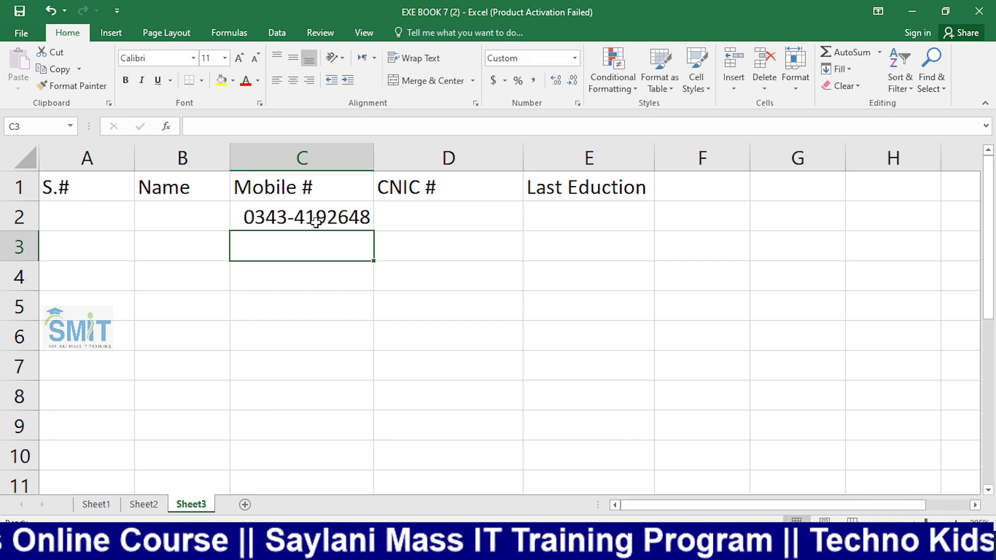
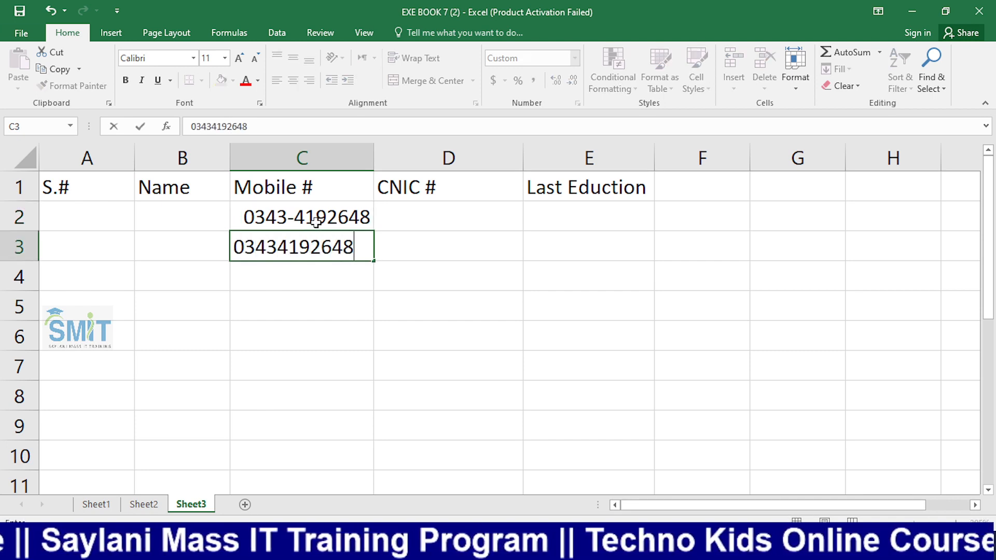
key("Return")
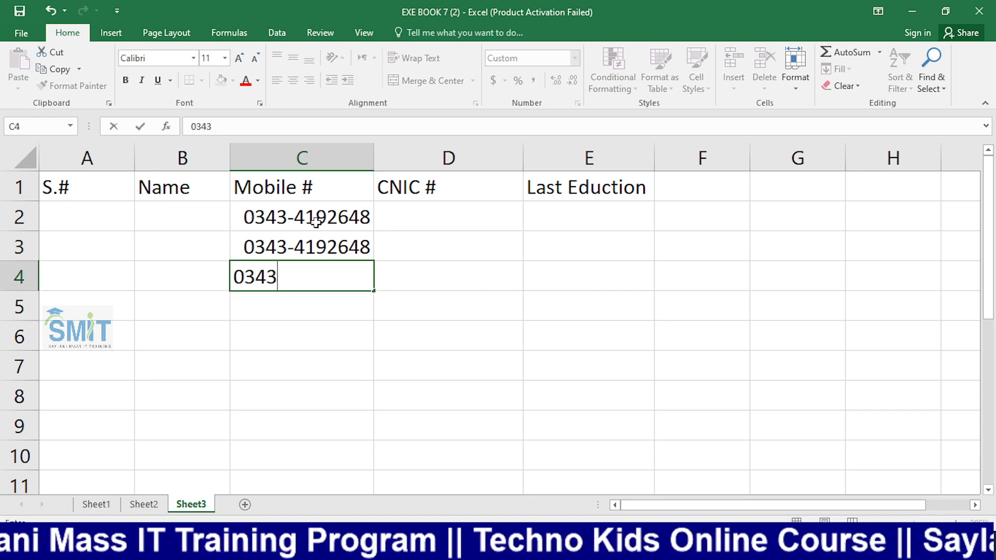
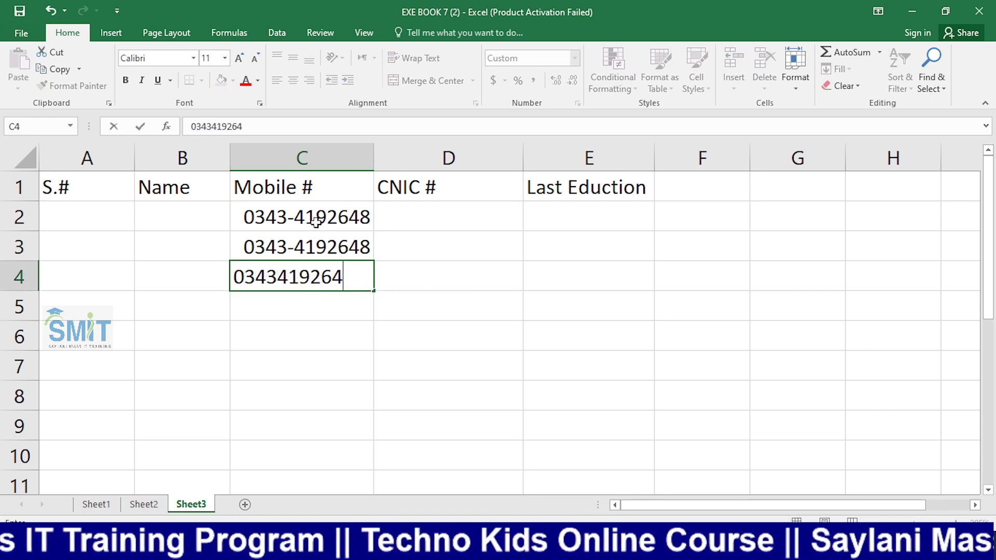
key("Return")
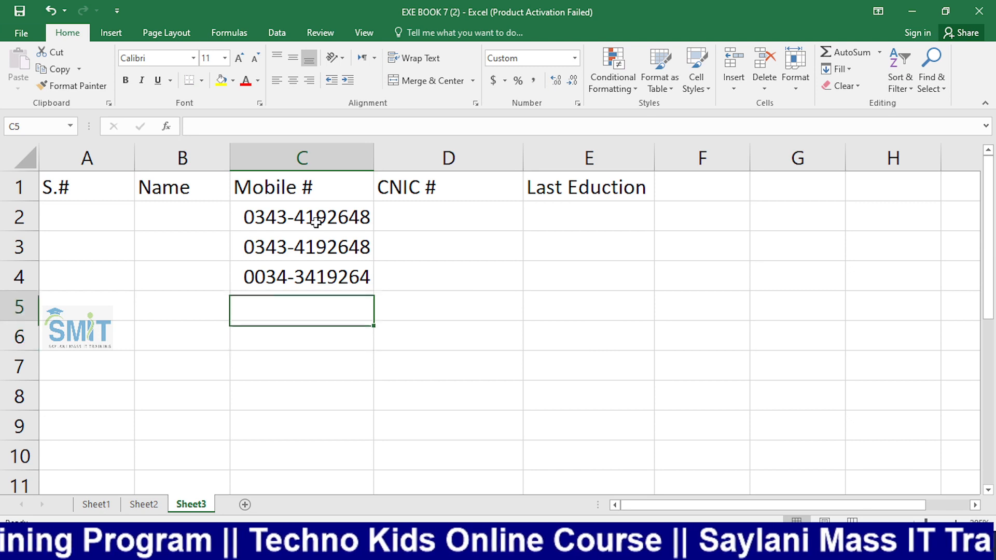
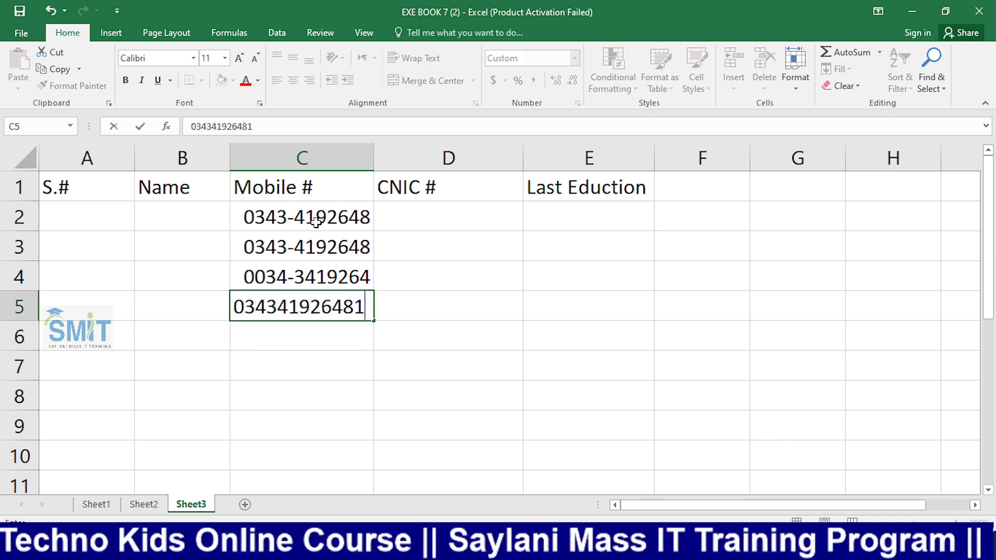
key("Return")
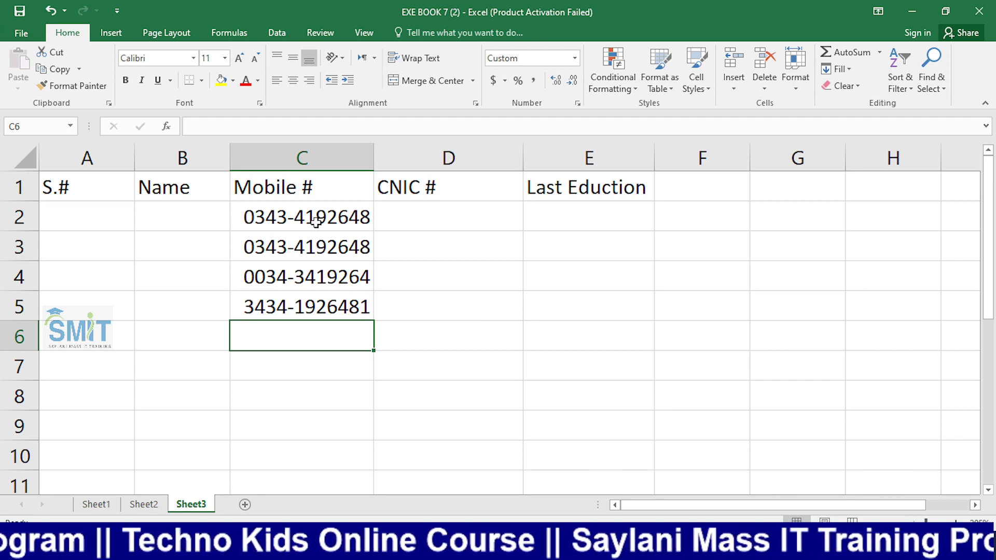
key("alt+Tab")
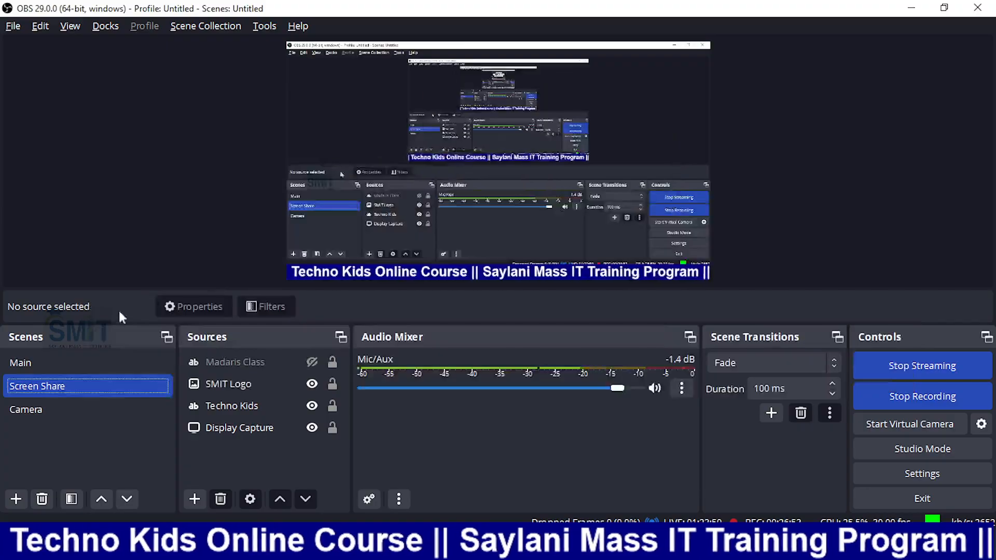
left_click(76, 410)
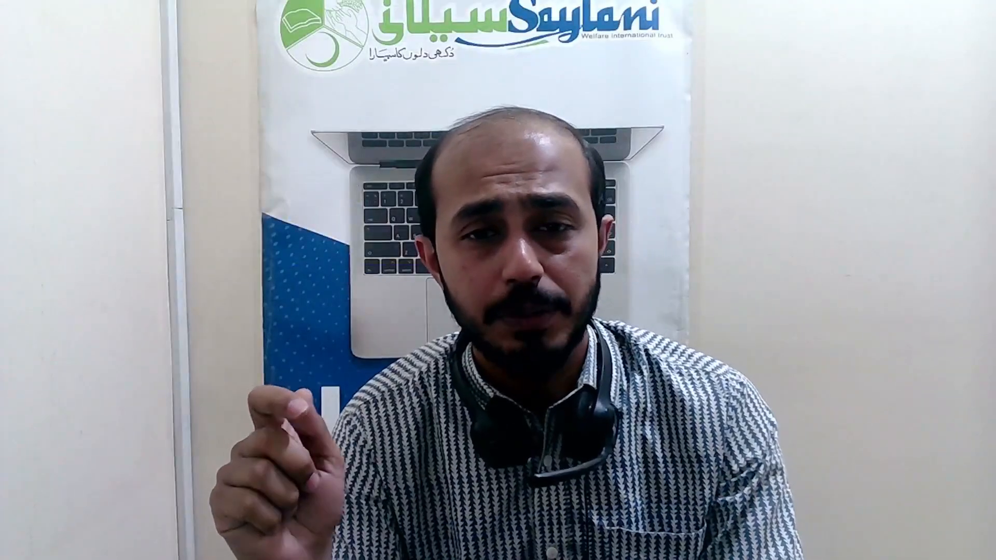
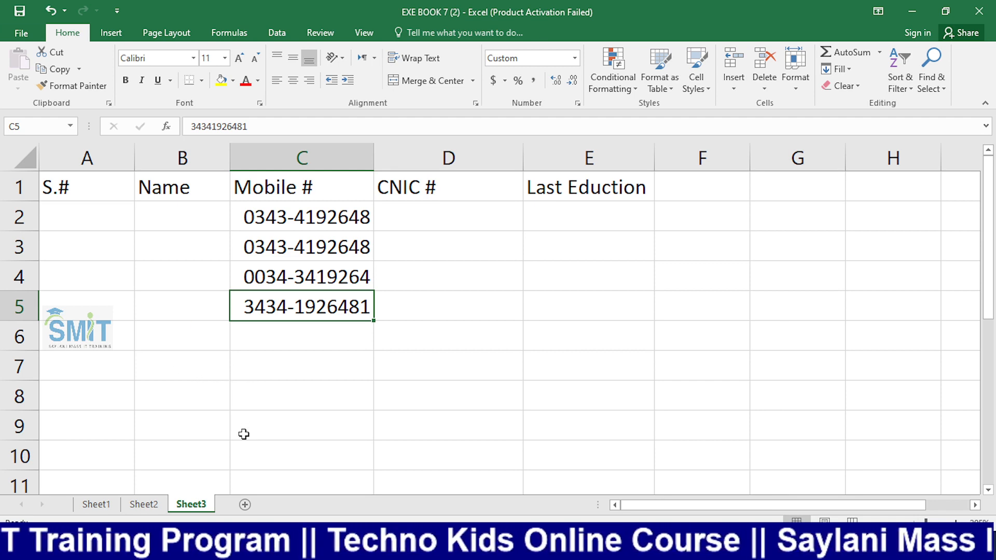
Enter a test mobile number in cell C10 and return to C10
left_click(249, 454)
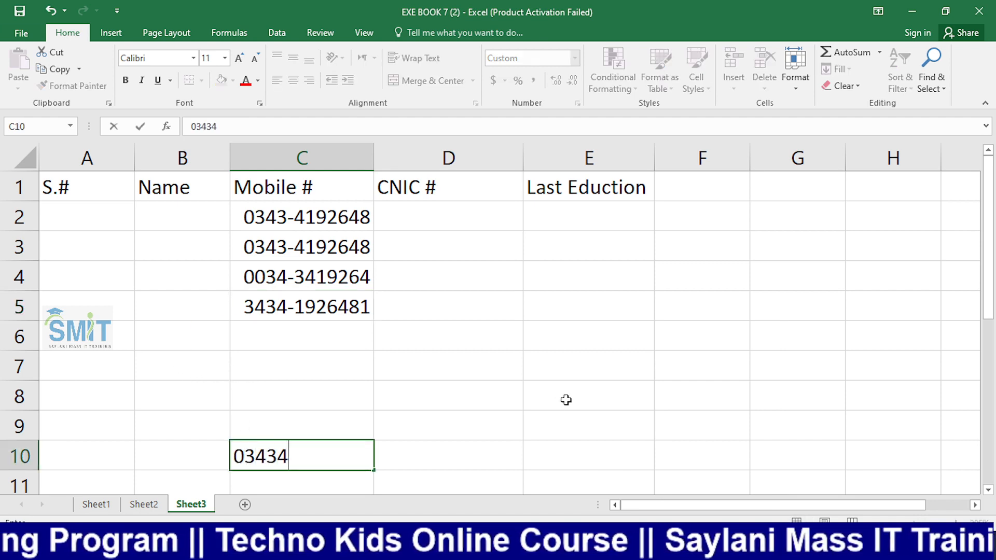
key("Return")
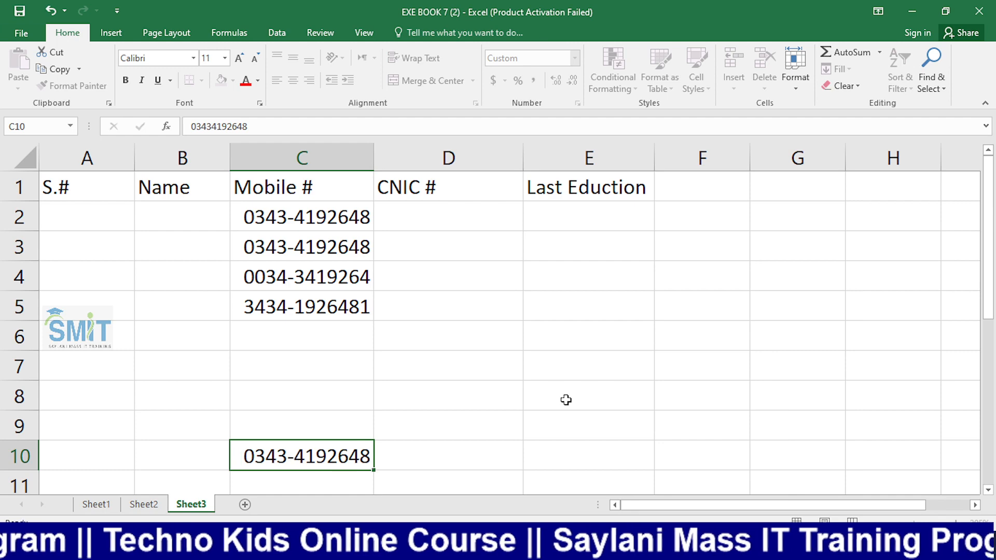
key("Up")
type("023415645646514")
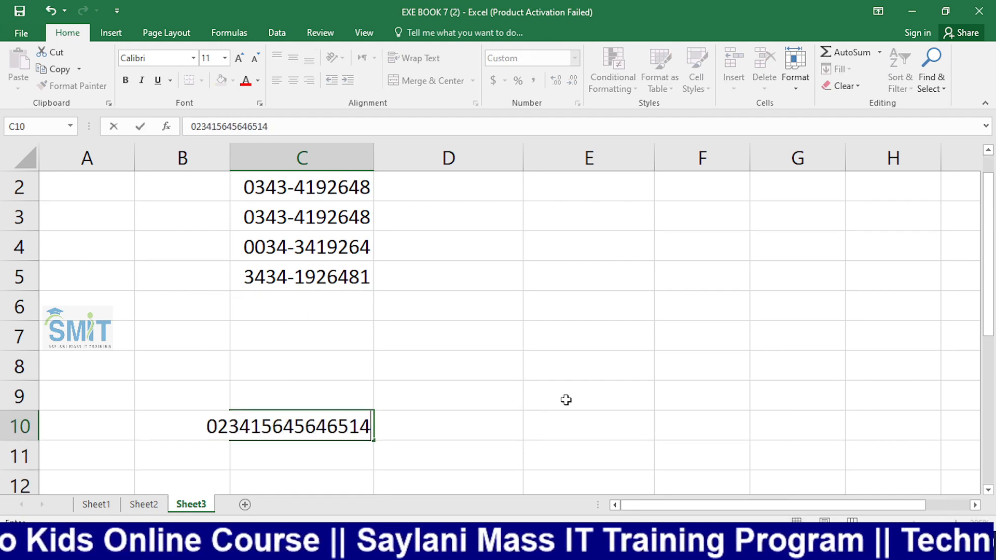
key("Return")
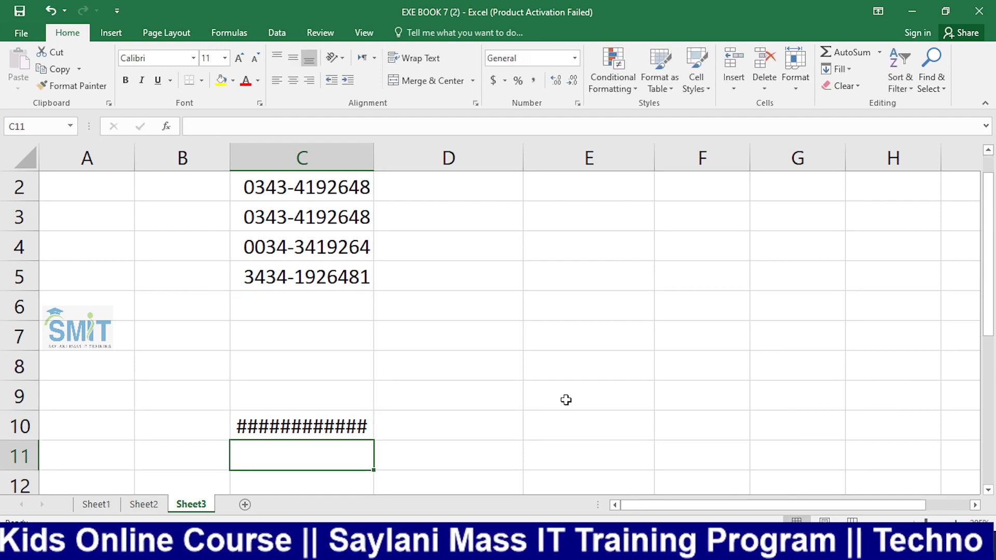
key("Up")
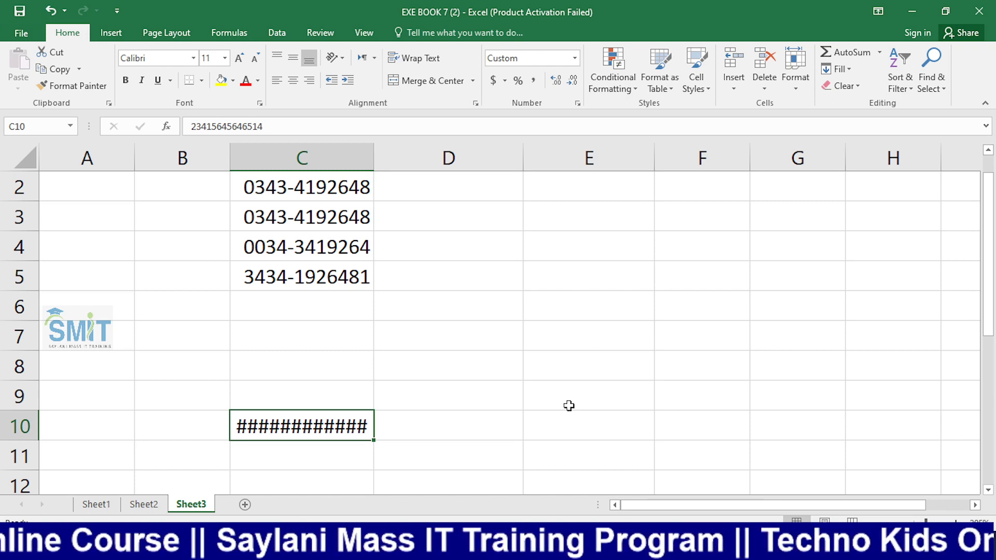
AutoFit column C to its contents and clear the test entry from C10
mouse_move(265, 429)
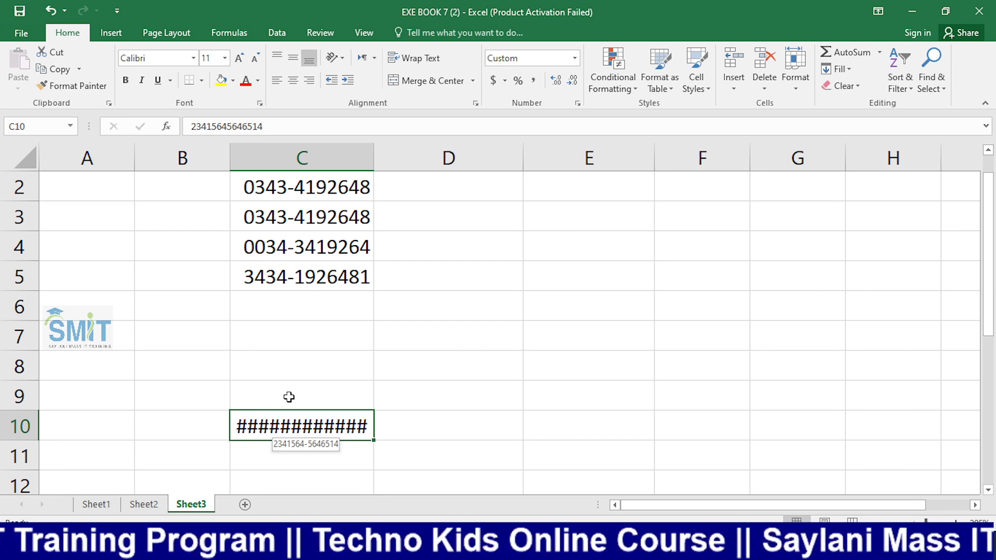
double_click(374, 160)
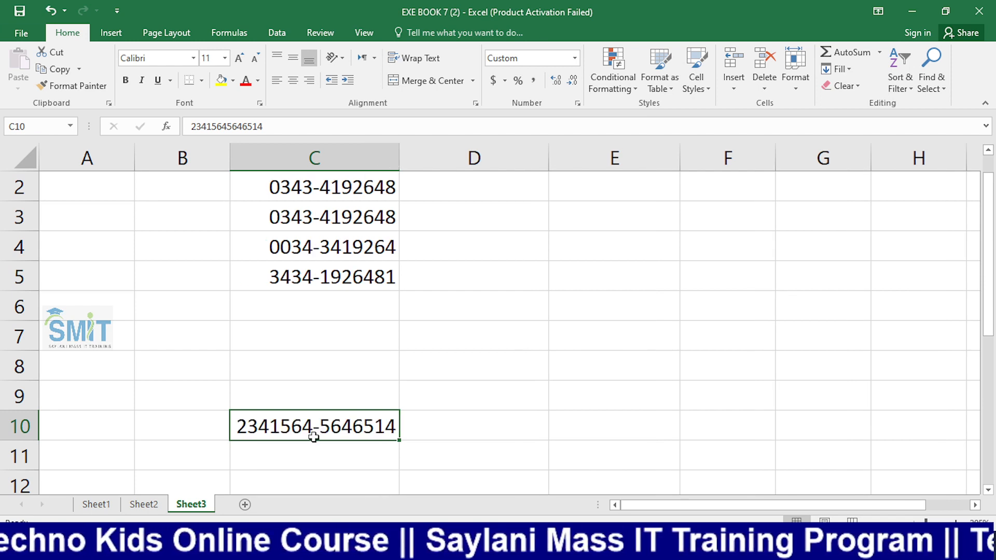
key("Delete")
key("Up")
key("Up")
key("Up")
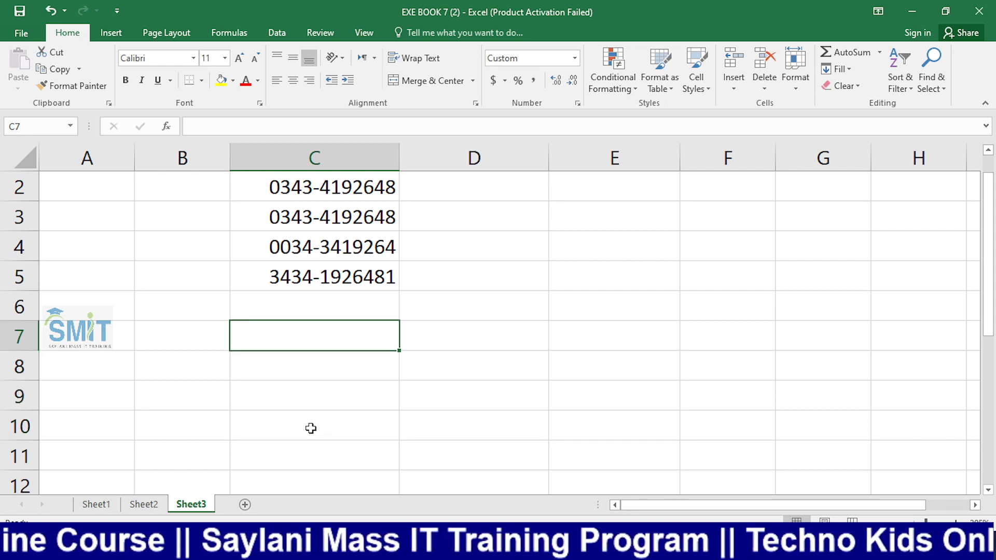
Select the empty mobile cells C7:C10 and list the Data Validation options
left_click(311, 400)
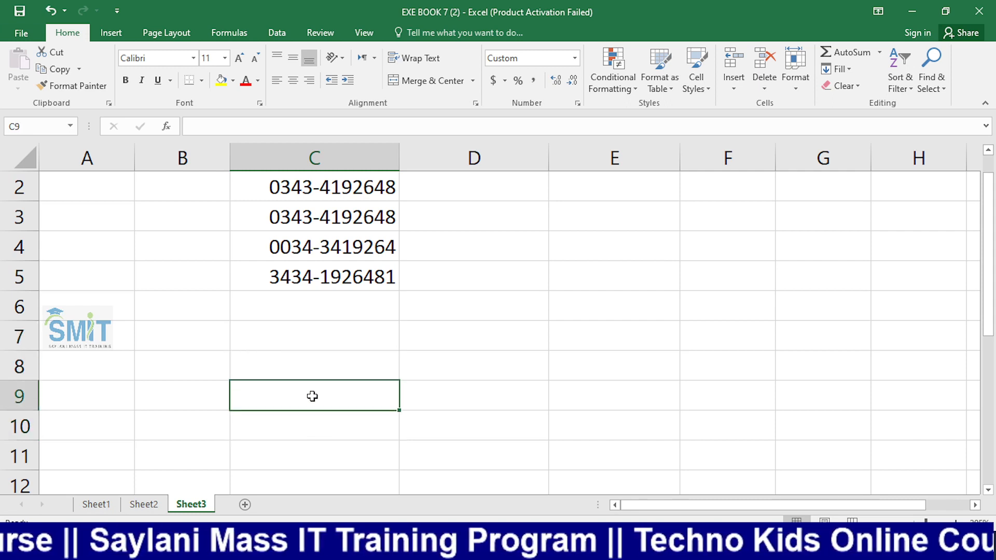
left_click_drag(294, 334, 296, 412)
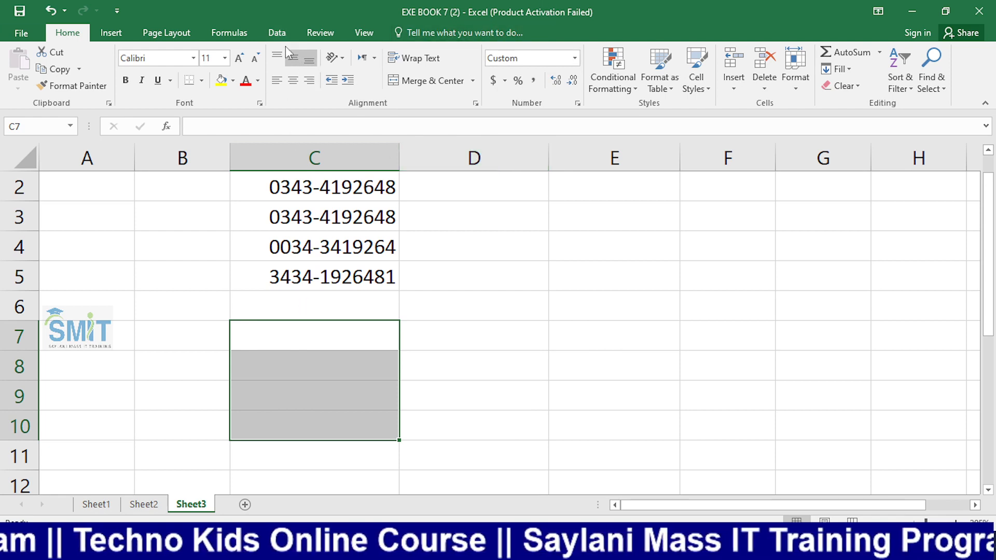
left_click(271, 36)
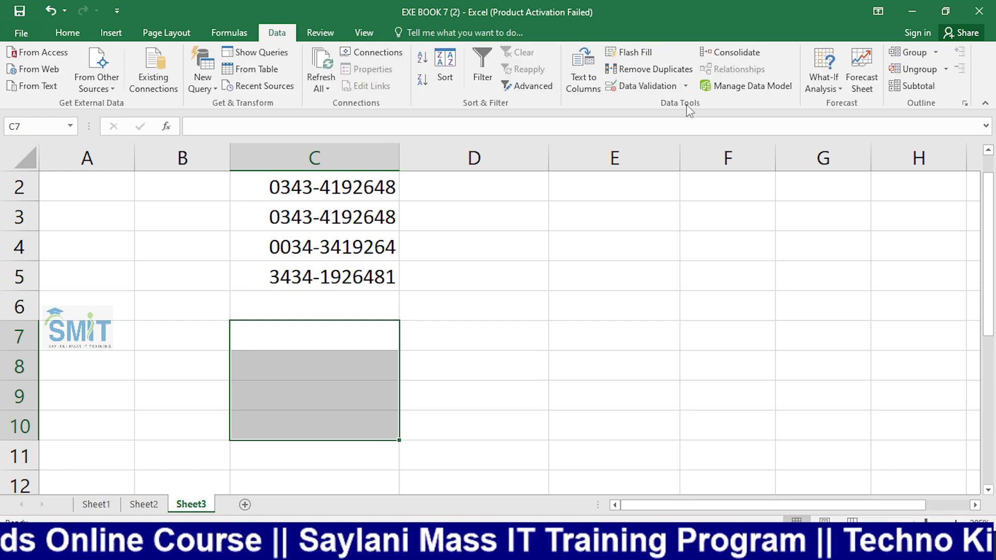
left_click(686, 86)
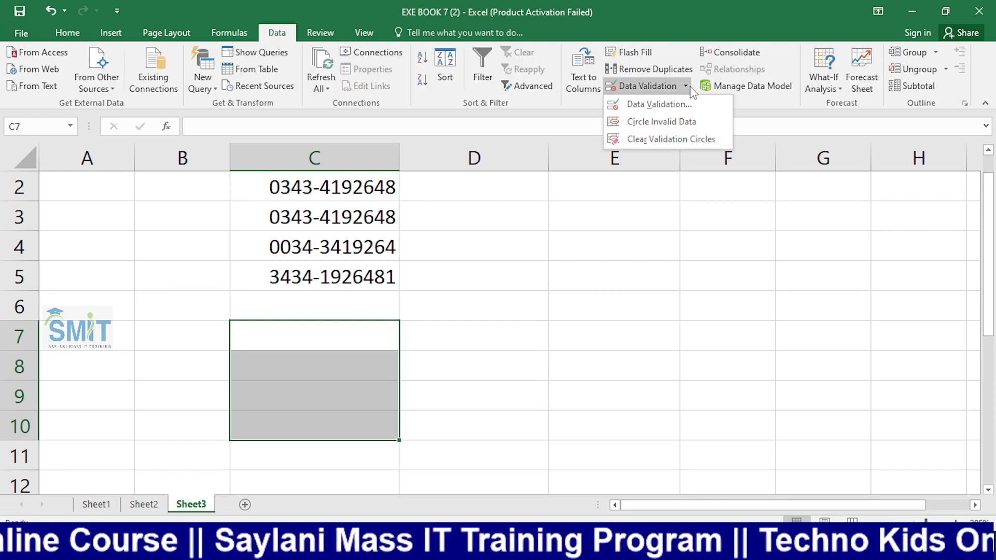
Open the Data Validation dialog for C7:C10 and list the Allow entry types
left_click(632, 107)
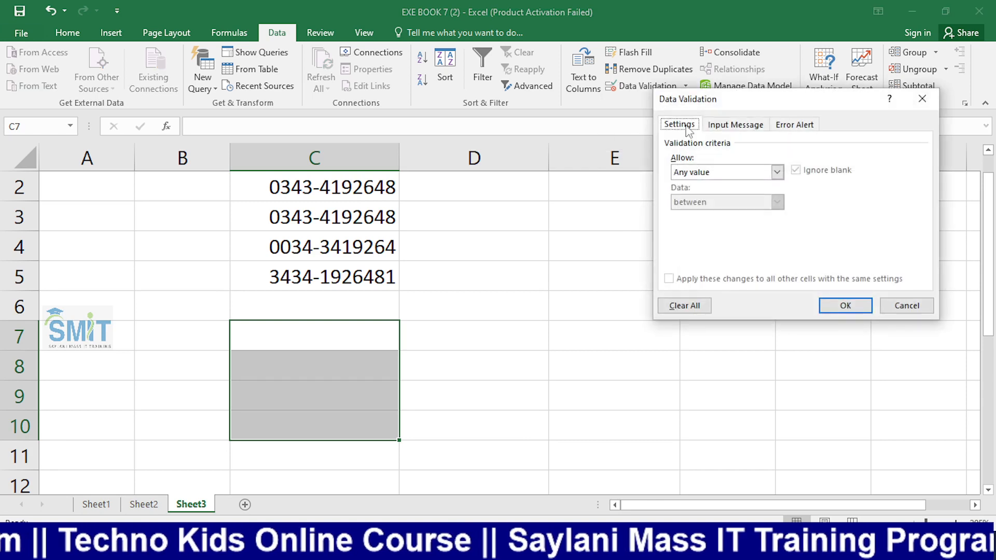
left_click_drag(722, 101, 553, 78)
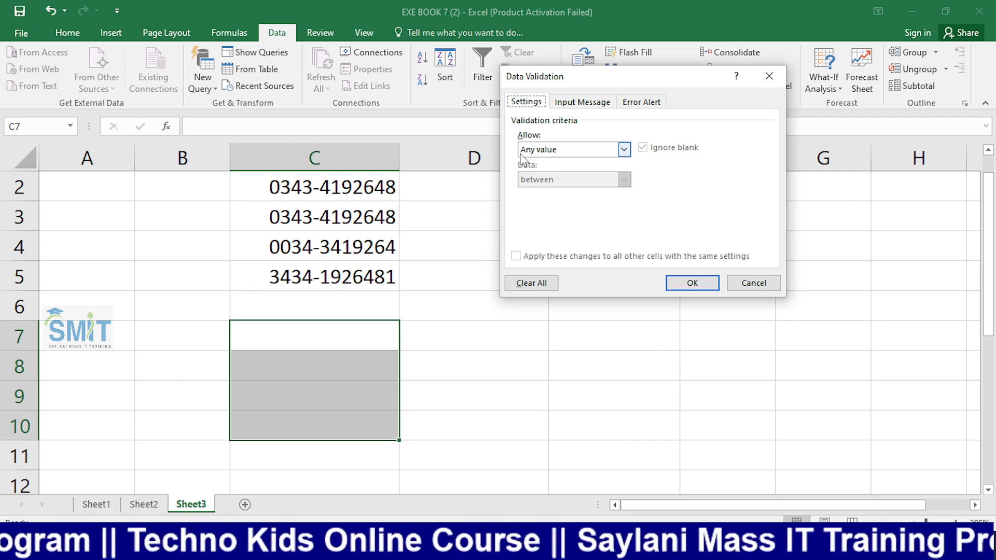
left_click(547, 152)
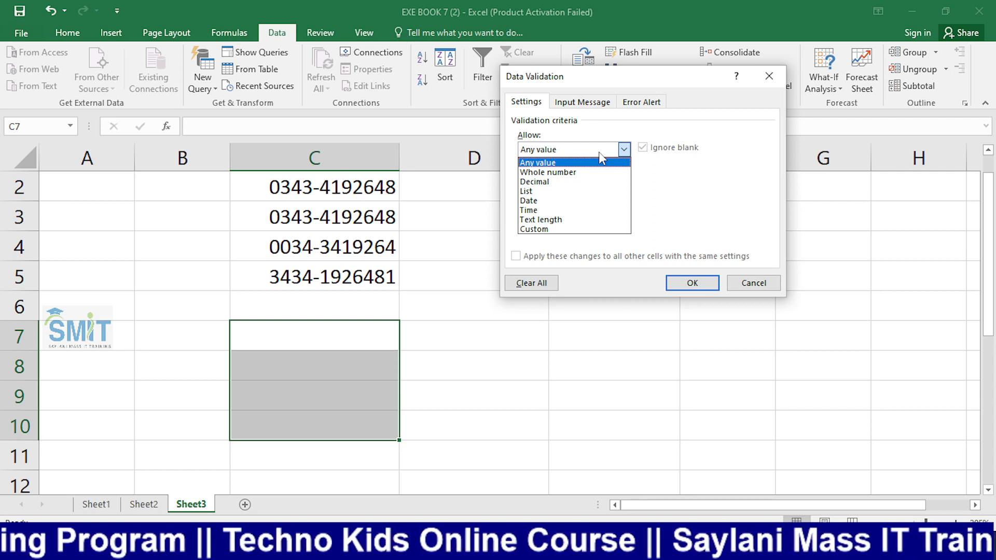
key("alt+Tab")
key("alt+Tab")
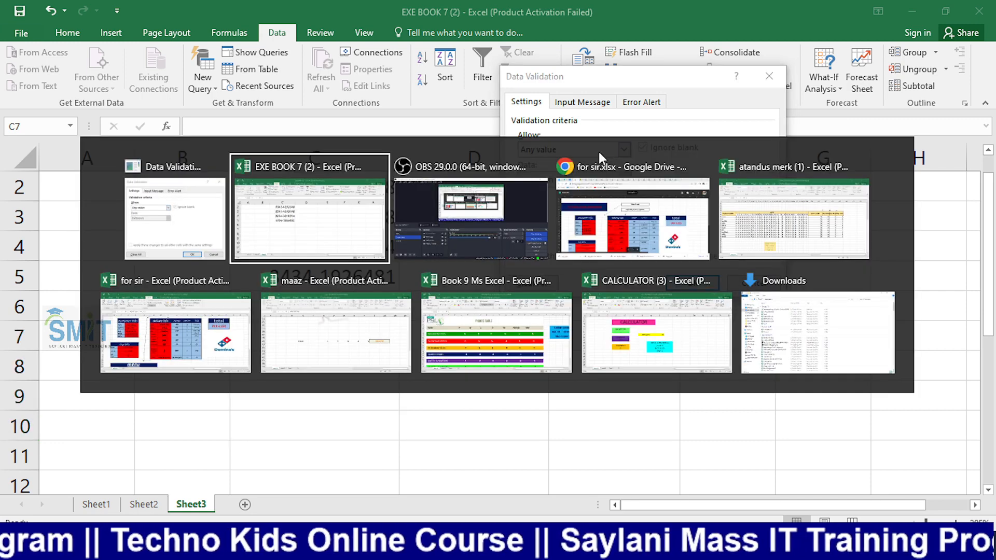
left_click(69, 410)
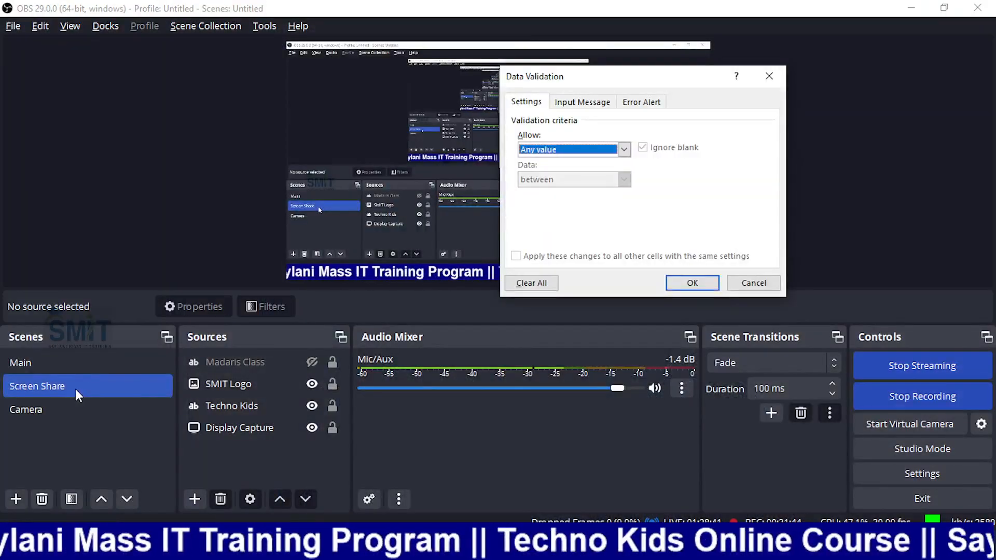
key("alt+Tab")
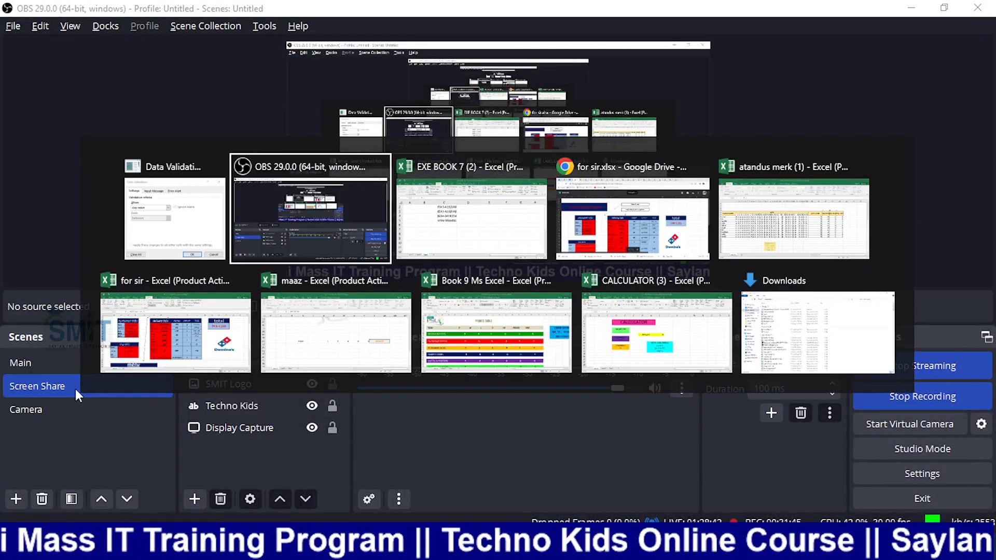
key("alt+Tab")
left_click(620, 152)
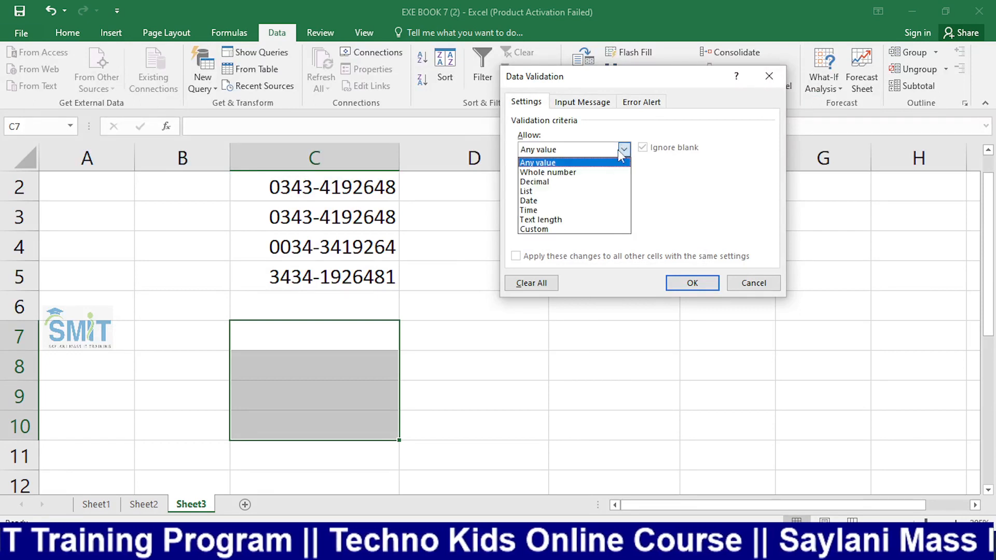
Set C7:C10 validation to allow Text length, then switch OBS to the Camera scene
left_click(577, 220)
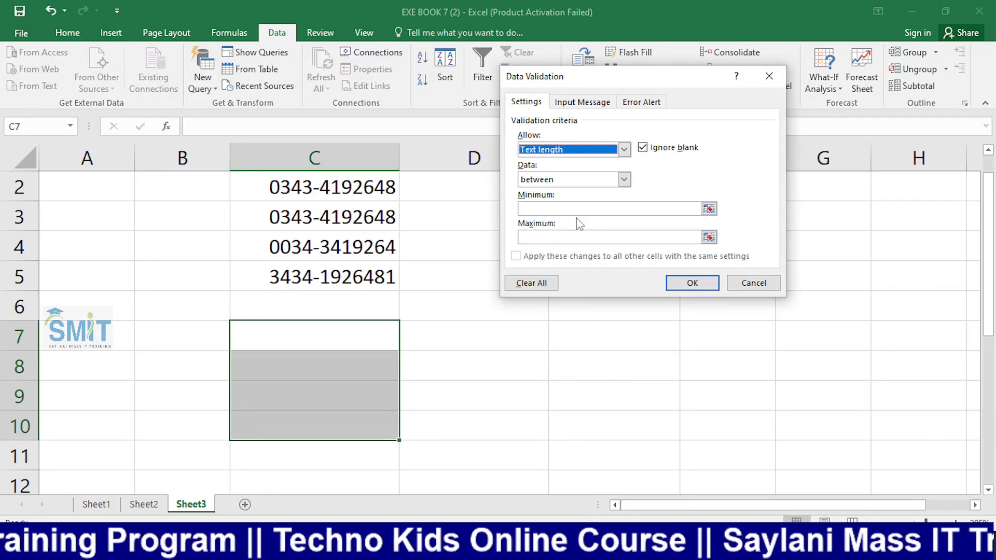
left_click(545, 210)
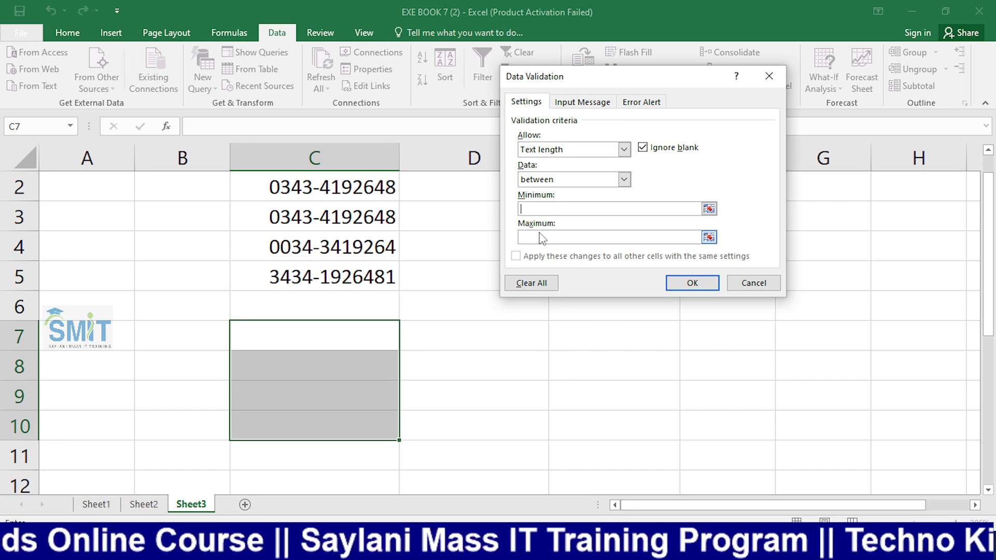
key("alt+Tab")
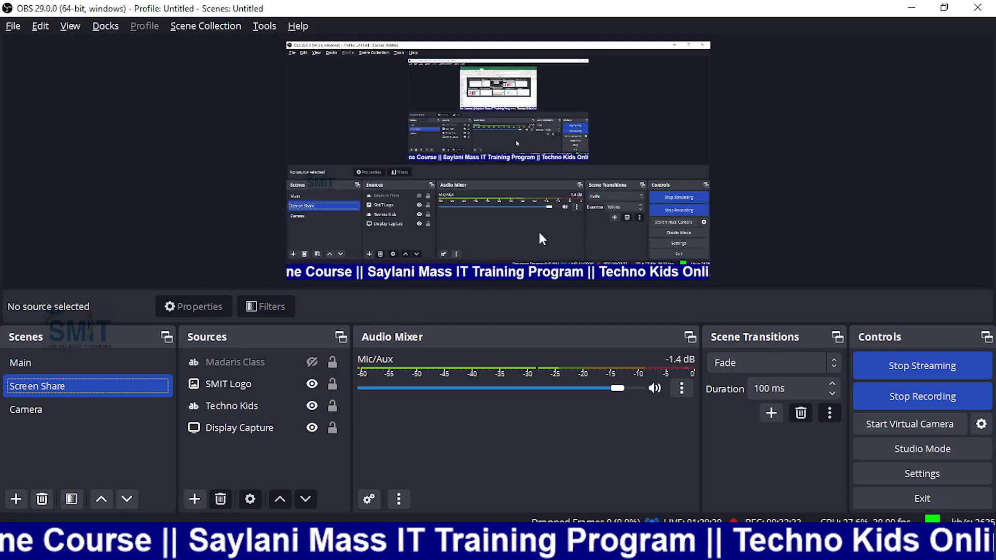
left_click(32, 410)
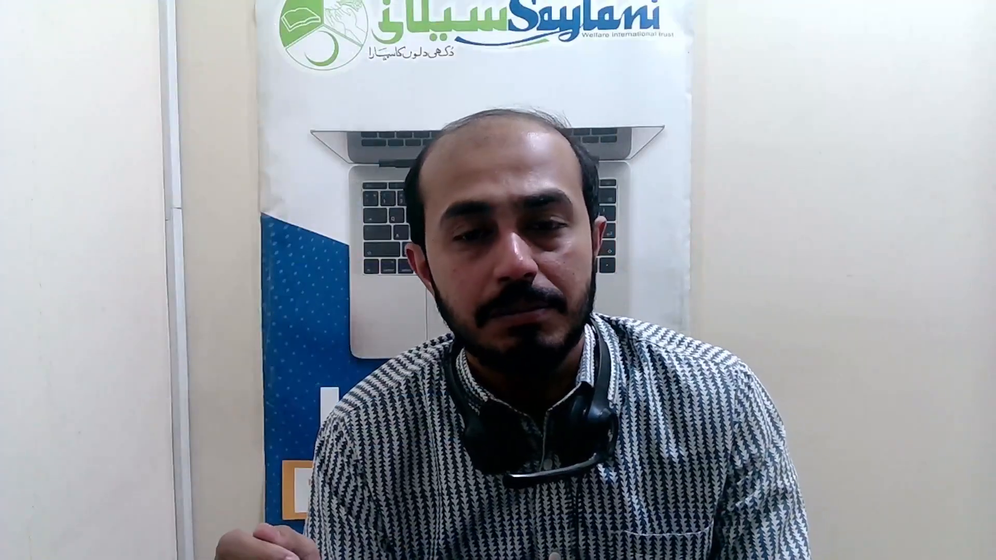
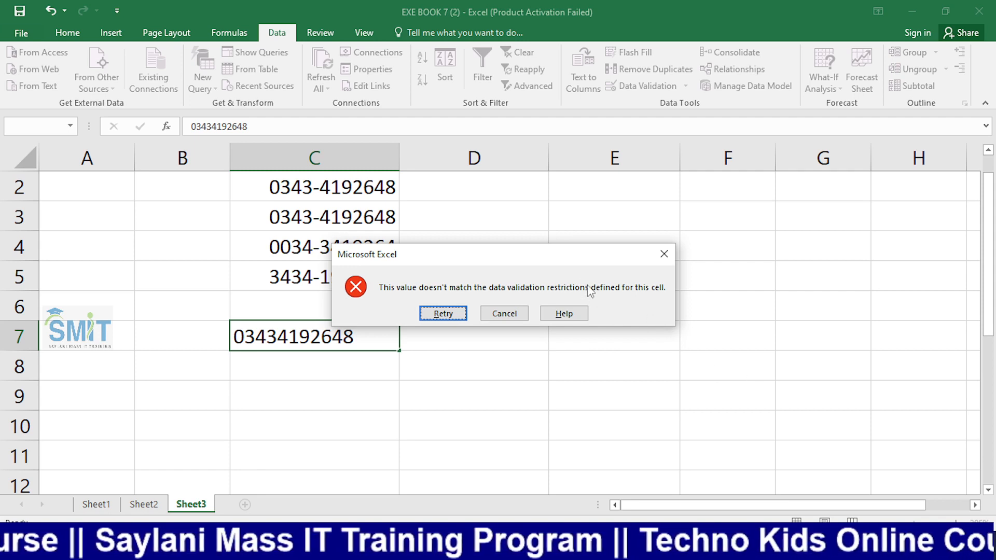
Move the validation error aside to reveal column C, then cancel the rejected C7 entry
left_click_drag(548, 251, 447, 212)
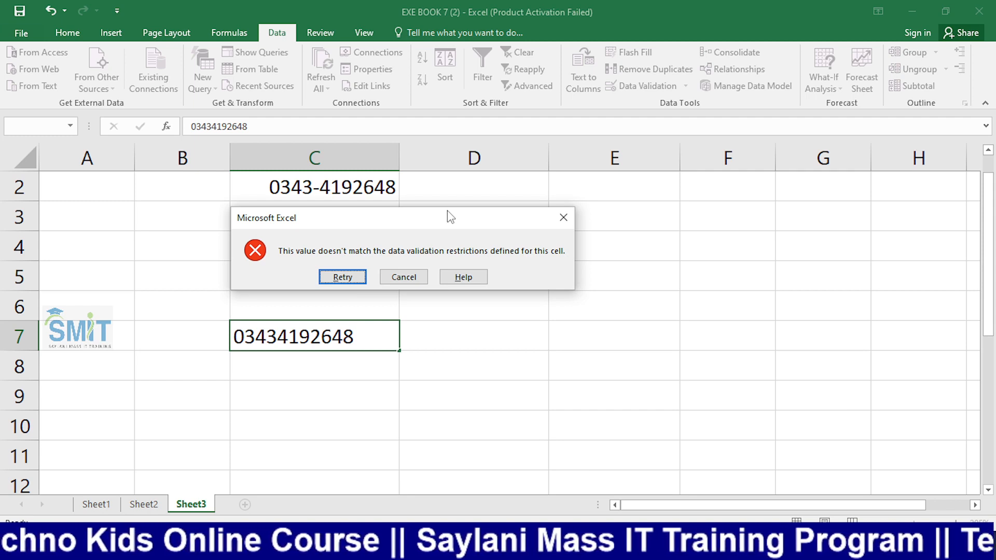
left_click_drag(450, 217, 674, 219)
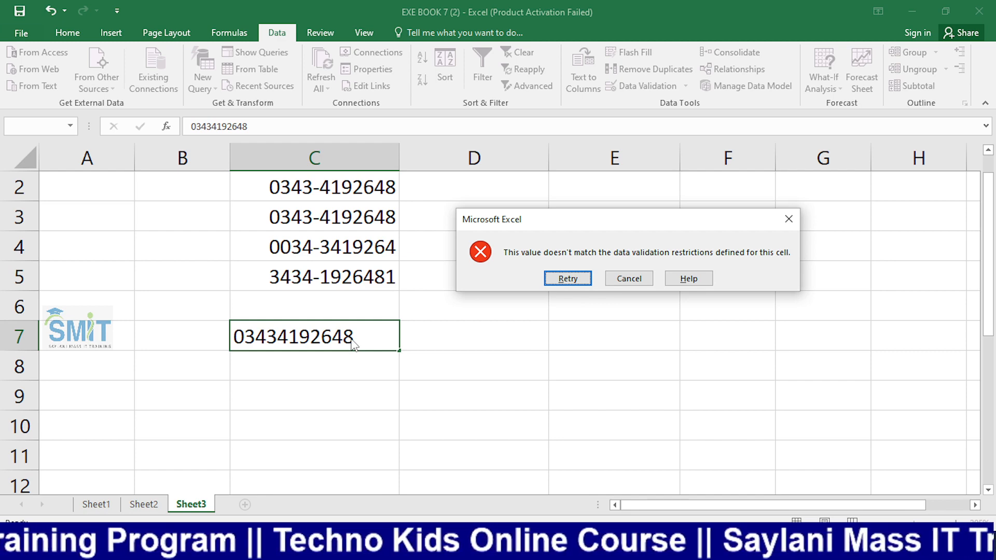
left_click(630, 279)
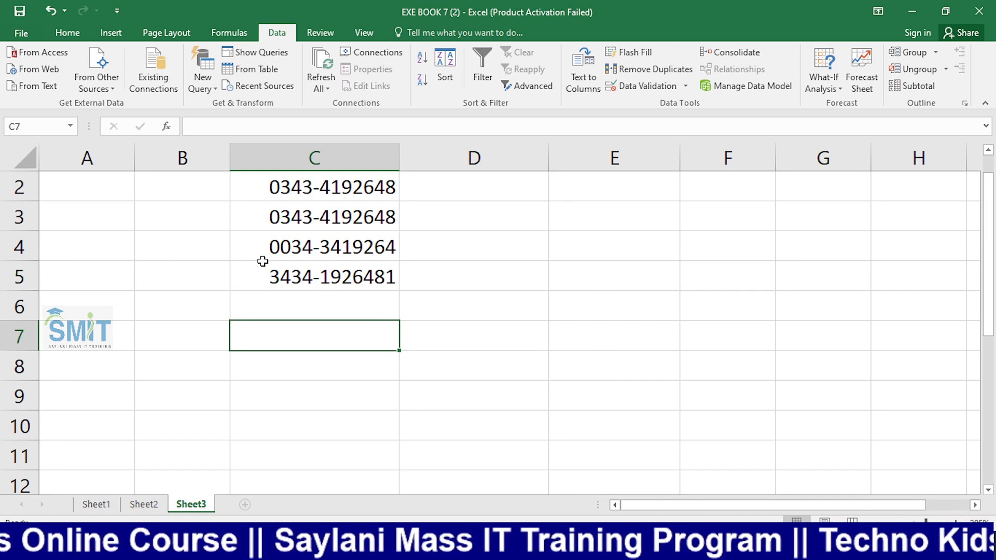
key("alt+Tab")
left_click(32, 409)
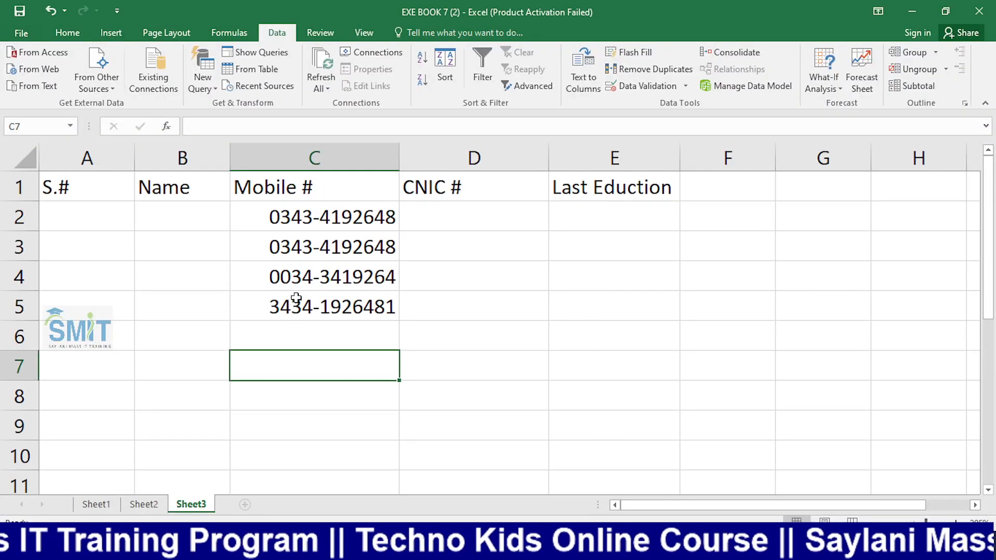
left_click(273, 285)
key("Delete")
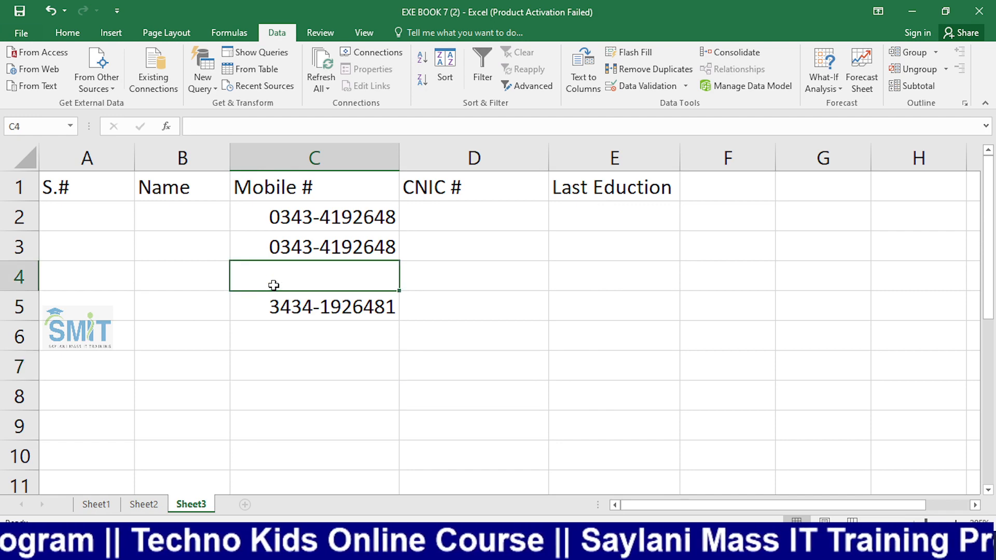
type("241")
key("Return")
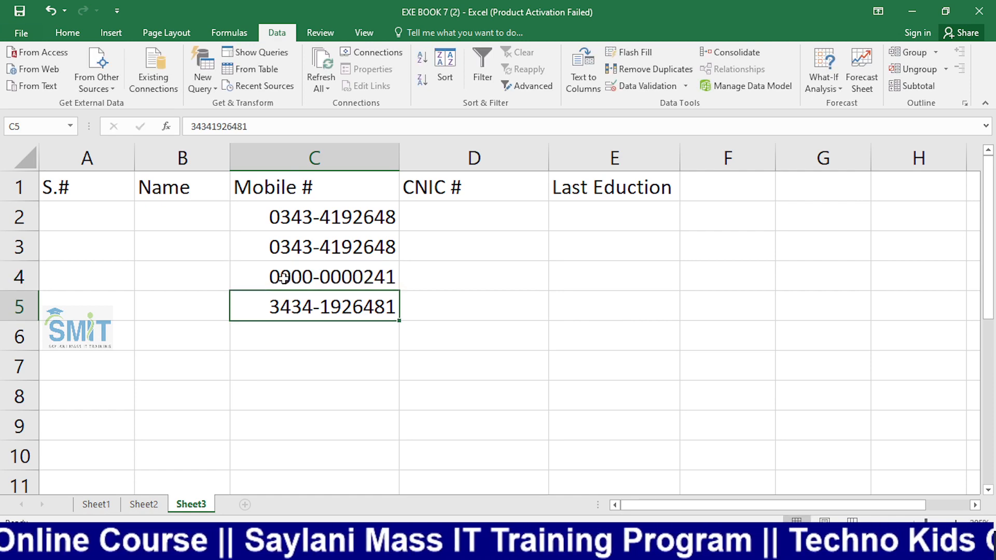
left_click(322, 282)
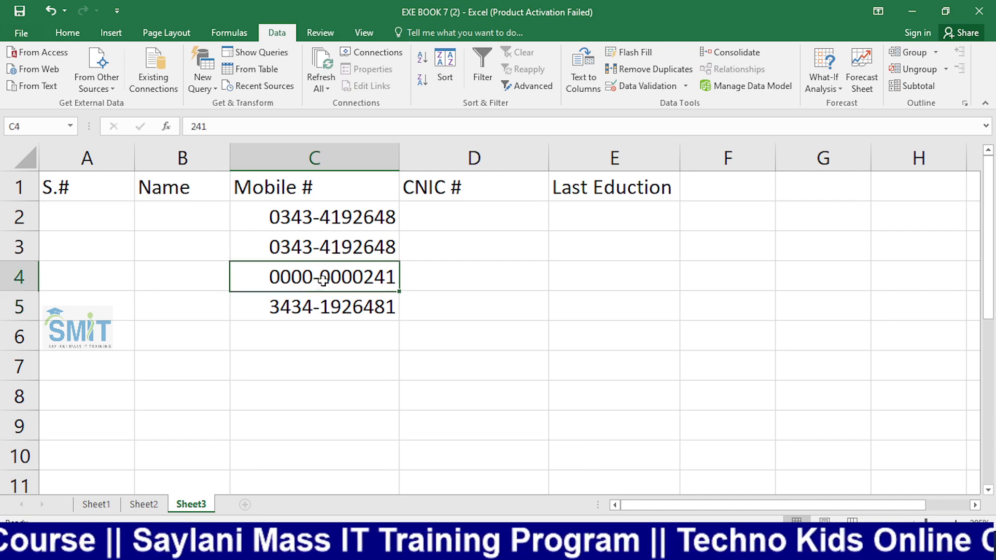
Enter an 11-digit test mobile number with a leading zero, unformatted, in E4
left_click(513, 277)
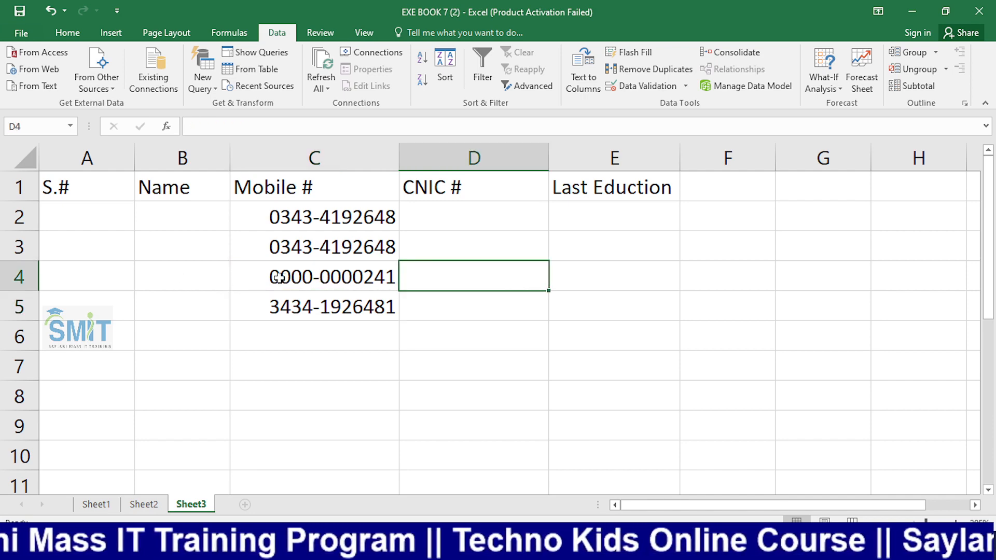
left_click(565, 277)
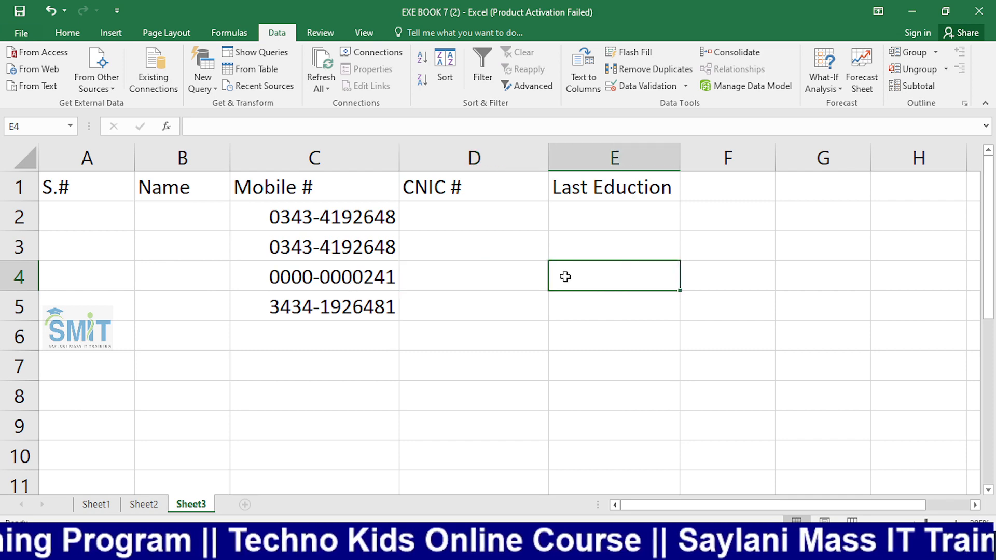
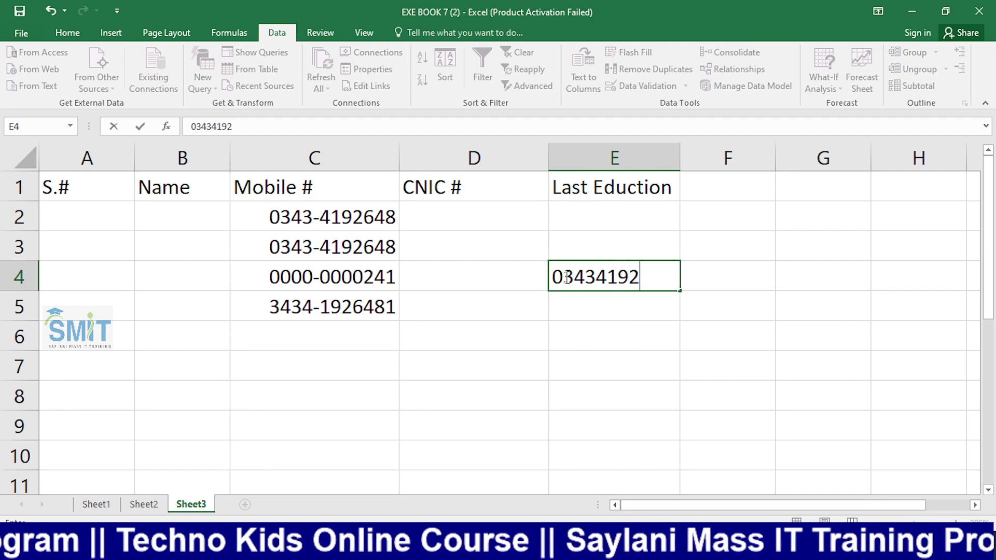
key("Tab")
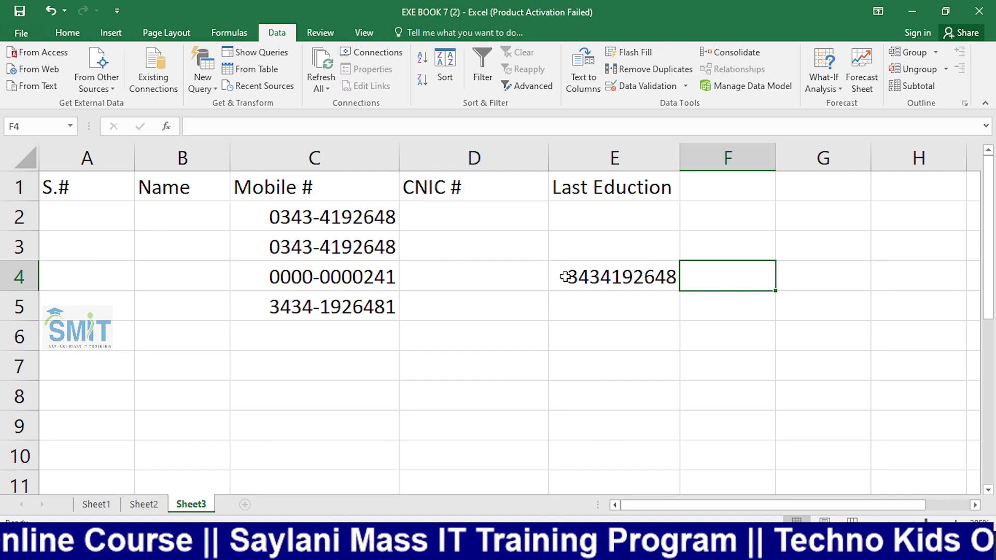
Enter =LEN(E4) in F4, returning 10, then select the empty cells C7:C10
type("=lan")
key("BackSpace")
key("BackSpace")
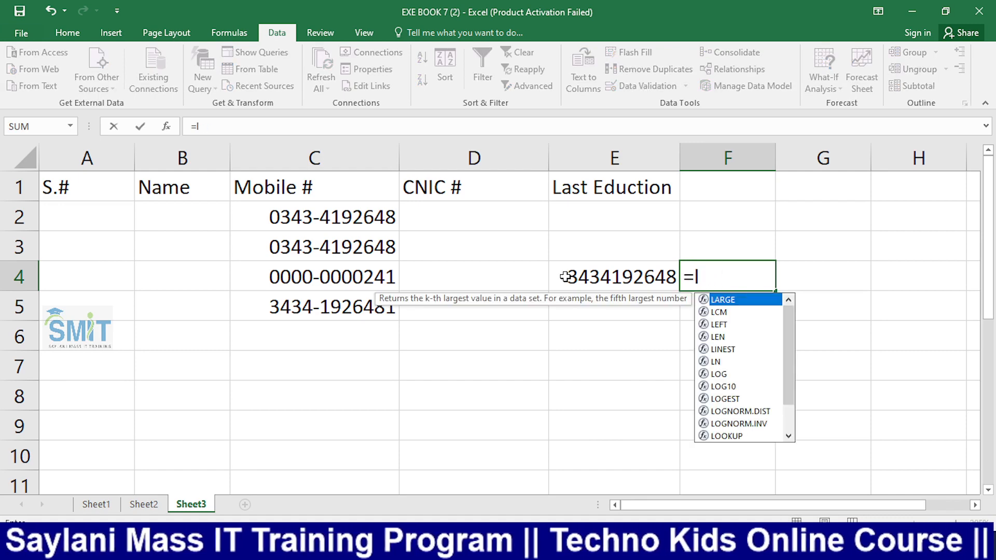
key("BackSpace")
type("le")
key("Down")
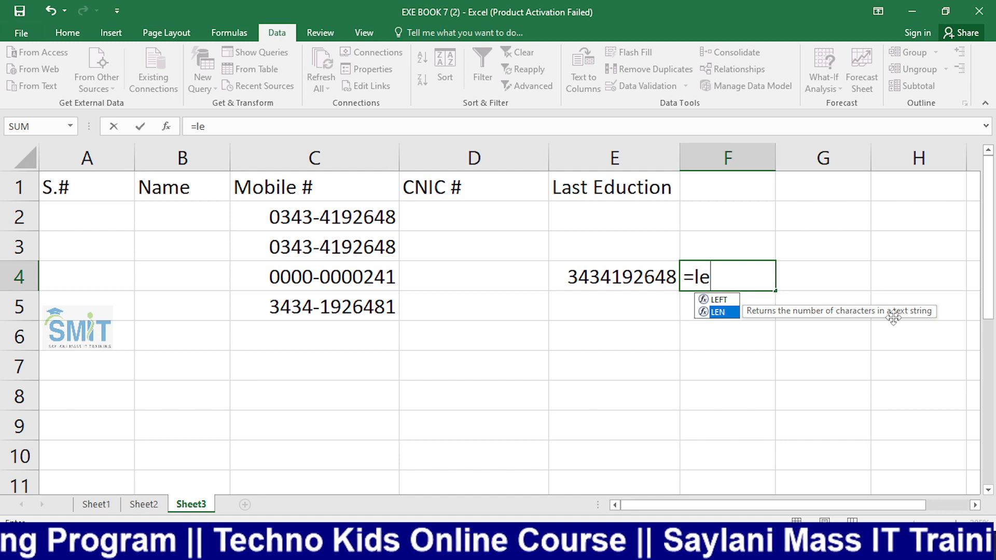
key("Tab")
left_click(652, 277)
key("Return")
left_click(695, 276)
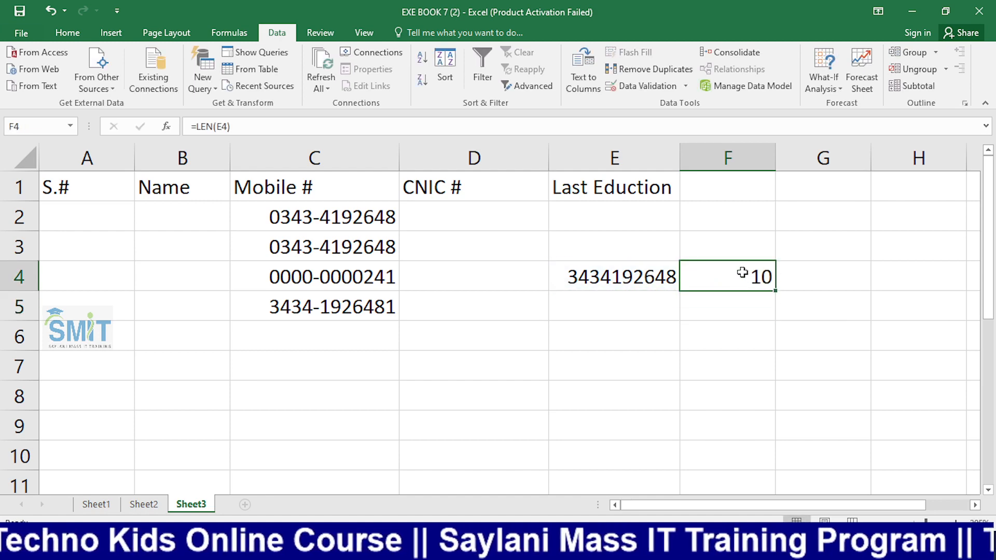
left_click_drag(338, 374, 334, 453)
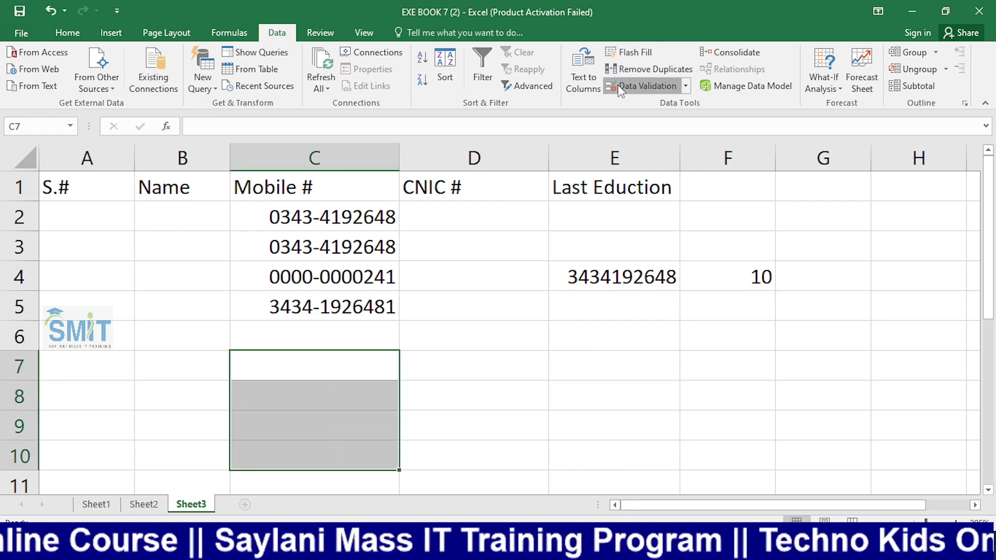
Change the C7:C10 text-length validation minimum and maximum from 11 to 10
left_click(643, 86)
left_click(548, 207)
key("BackSpace")
type("0")
left_click(536, 238)
key("BackSpace")
type("0")
left_click(693, 282)
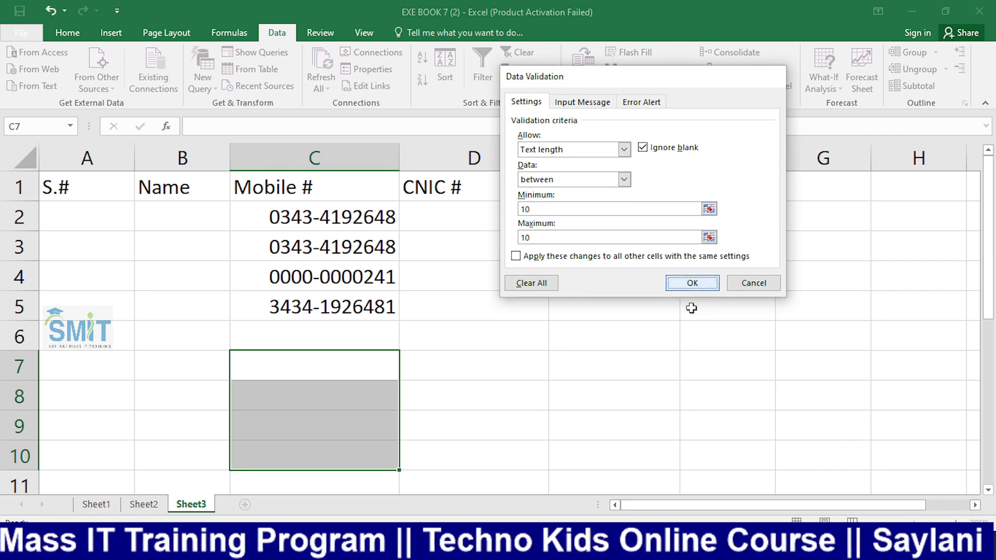
Type an 11-digit test mobile number into C7
left_click(602, 369)
left_click(315, 378)
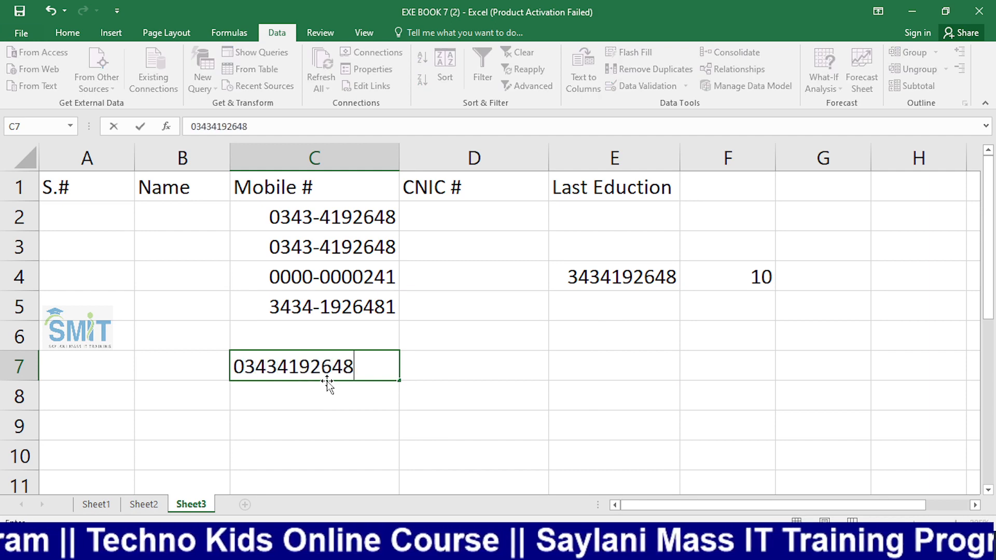
Commit the C7 number, then try 03 and 241 in C8, cancelling each rejection
key("Return")
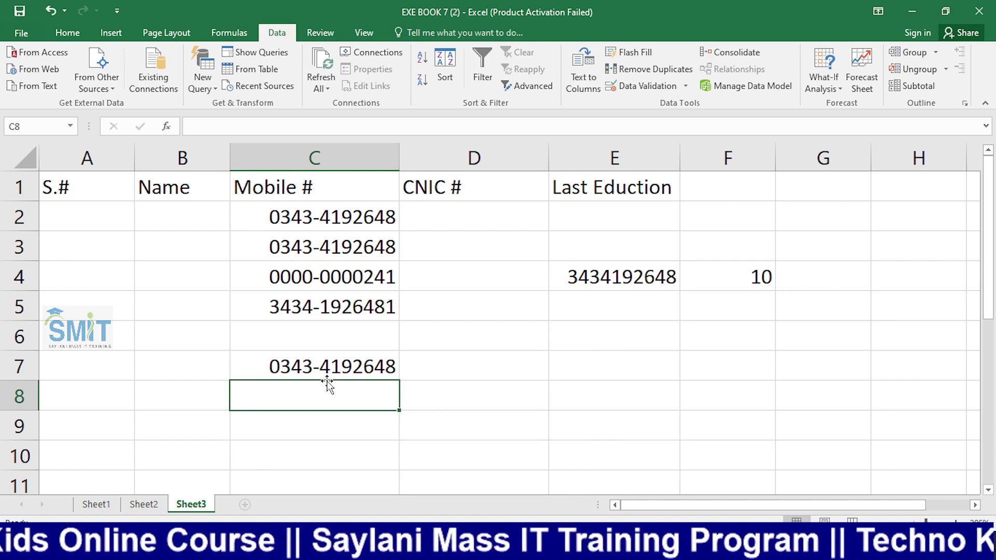
type("03")
key("Return")
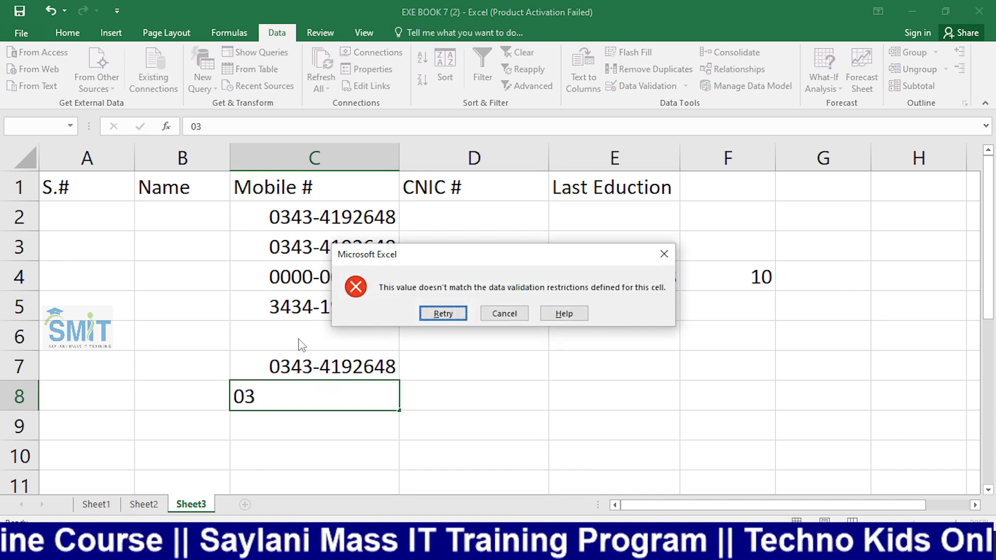
left_click(504, 314)
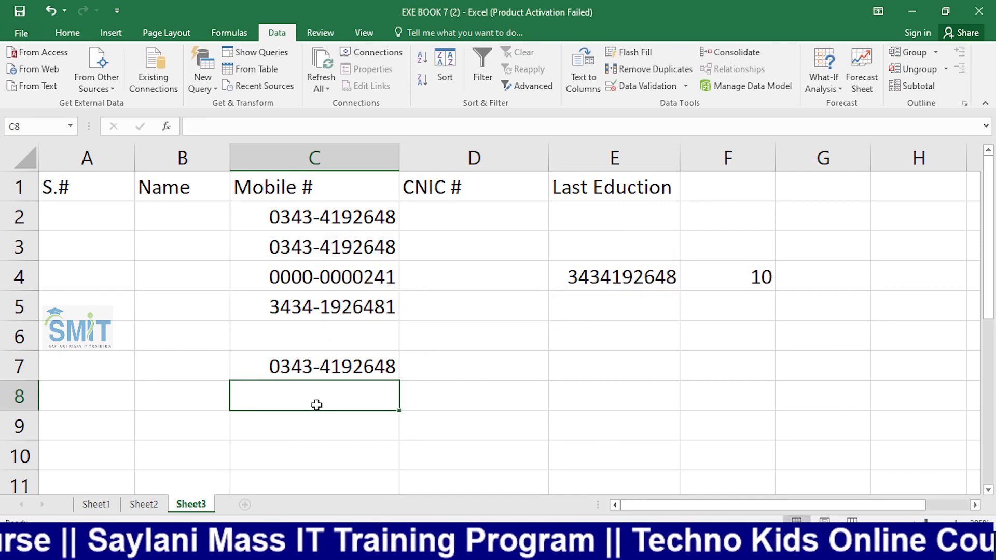
type("034")
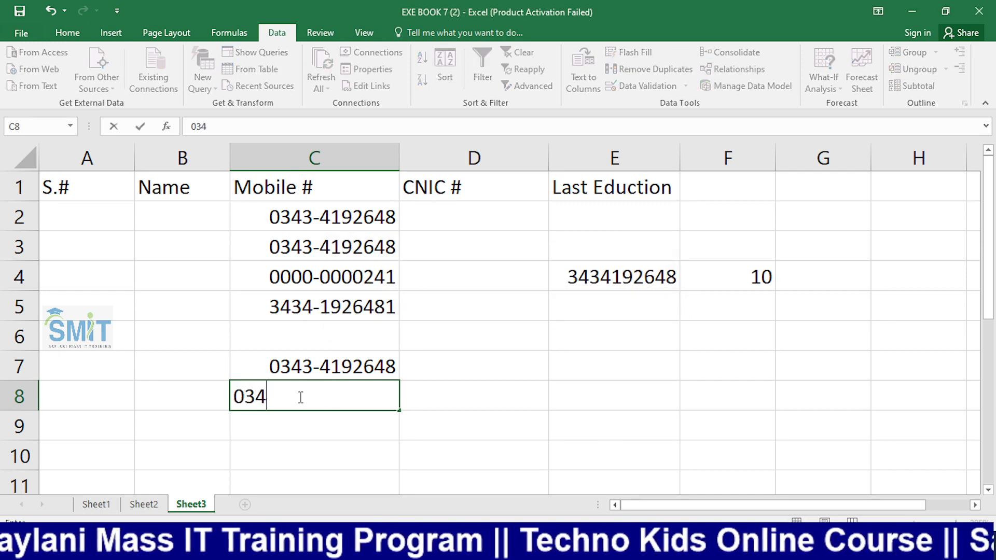
key("BackSpace")
key("BackSpace")
key("BackSpace")
type("241")
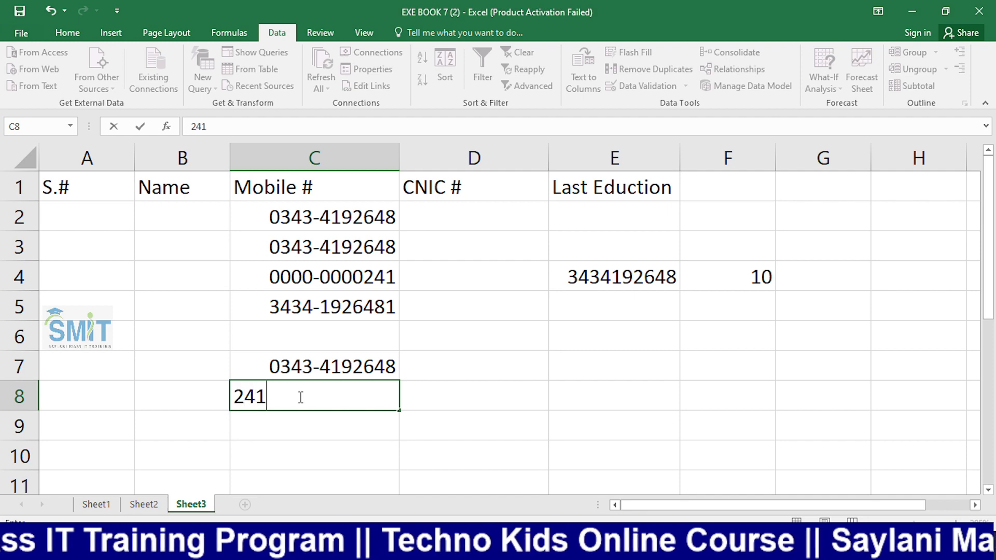
key("Return")
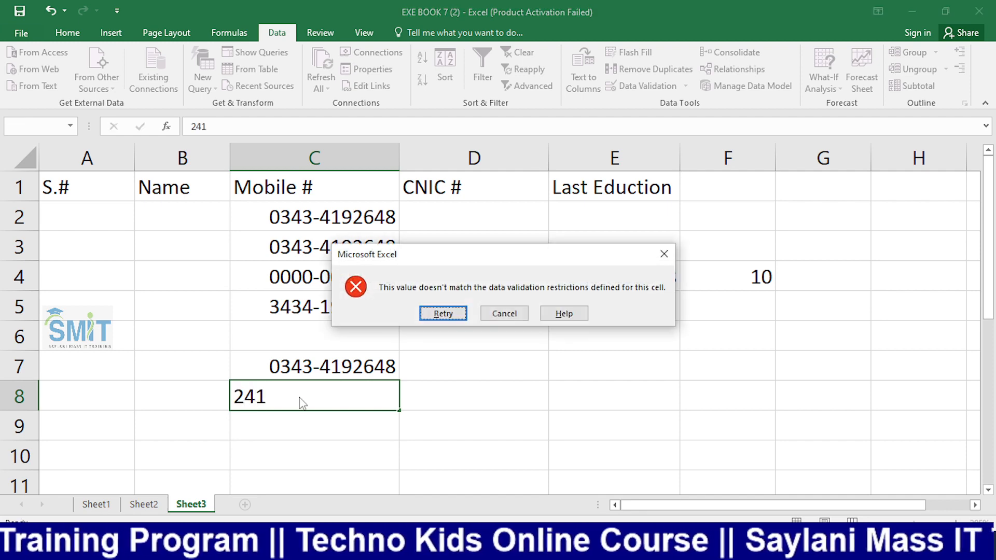
key("Escape")
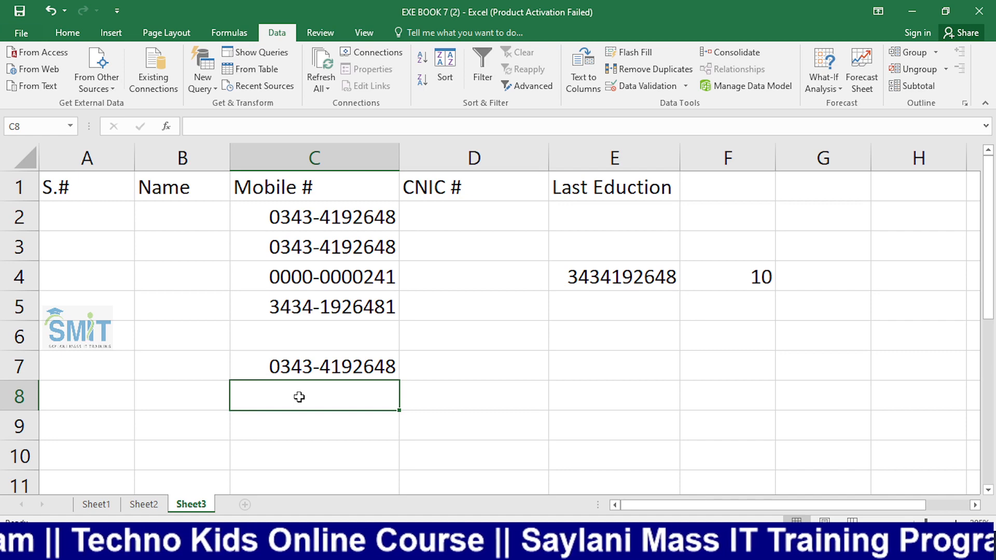
Try 114564564 and 5645 in C8 and cancel both validation rejections
type("114564564")
key("Return")
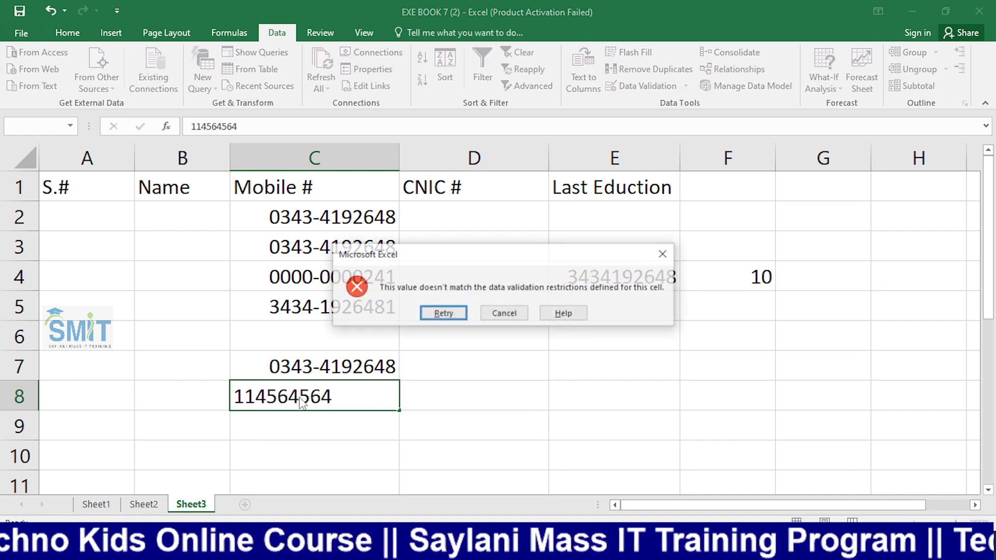
key("Tab")
key("Return")
double_click(299, 397)
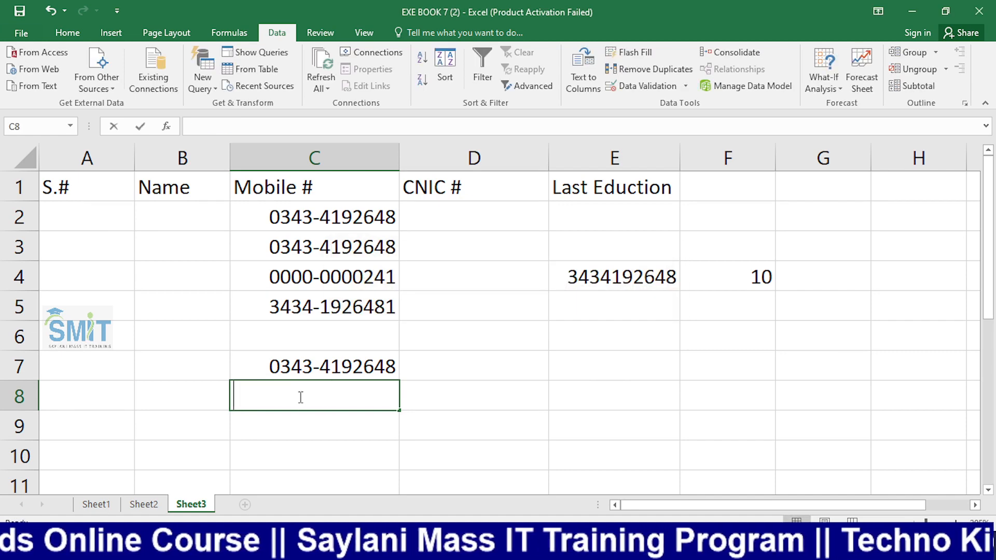
type("5645")
key("Return")
key("Tab")
key("Return")
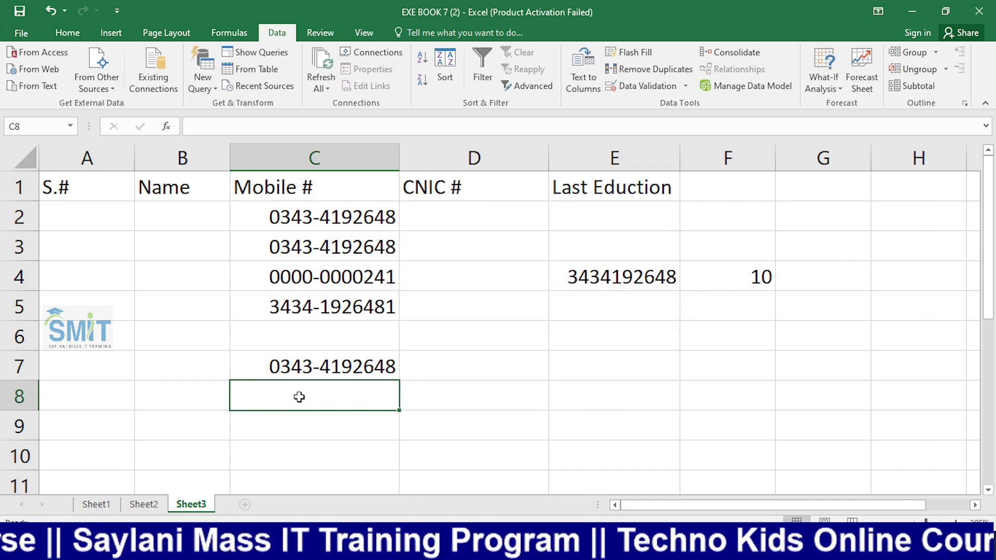
Try 1245 and 54564 in C8, cancelling the rejected entries
type("1245")
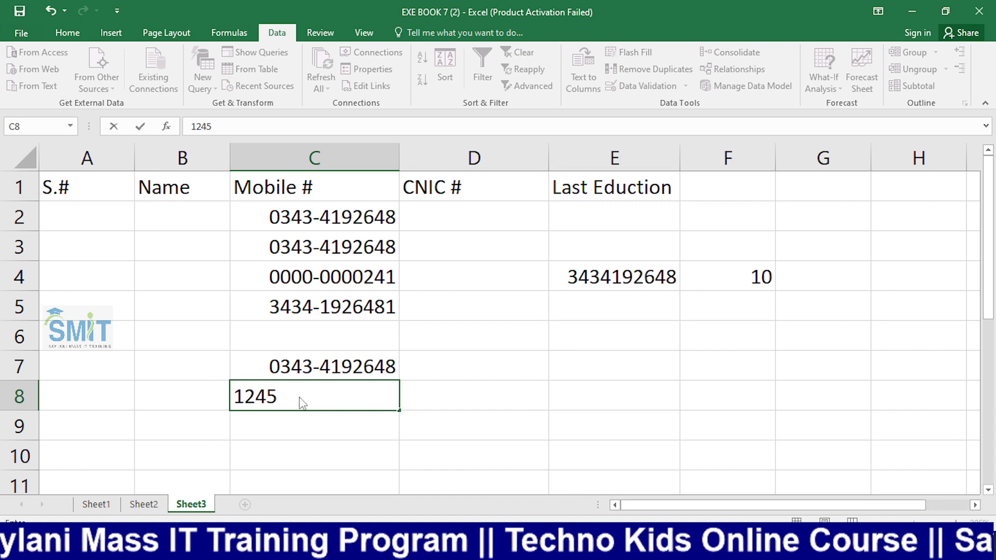
key("Return")
key("Tab")
key("Return")
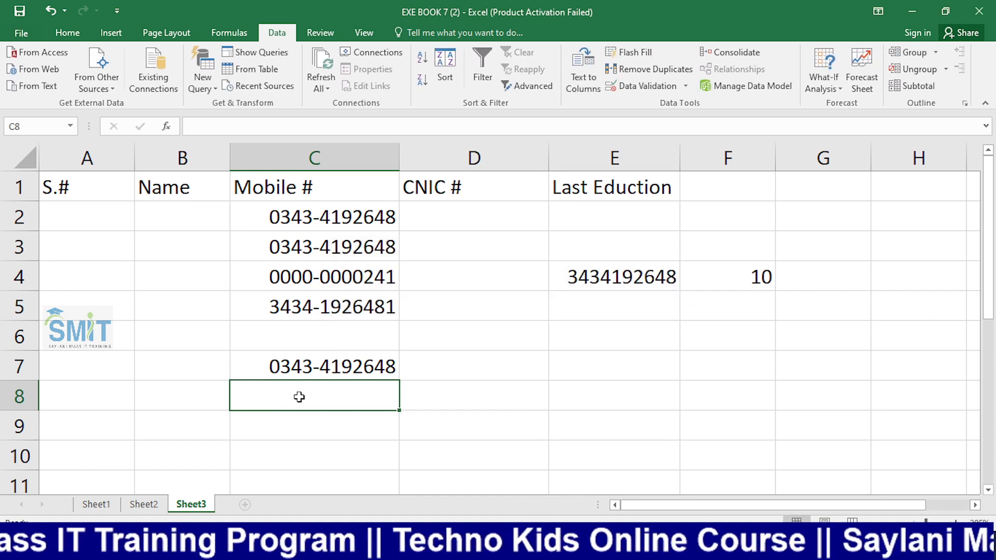
type("54564")
key("Return")
key("Tab")
Cancel the rejected 54564 entry and switch OBS to the Camera scene
key("Return")
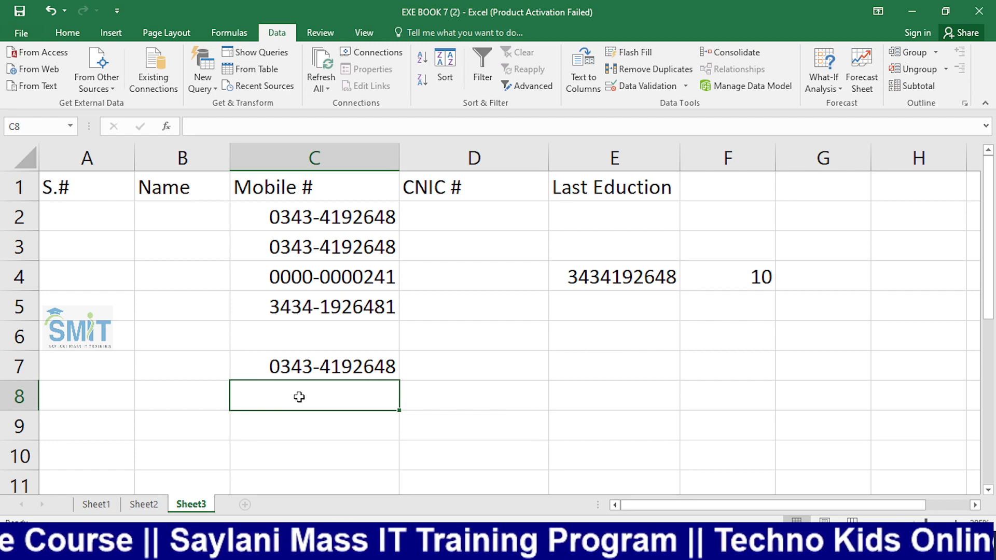
key("alt+Tab")
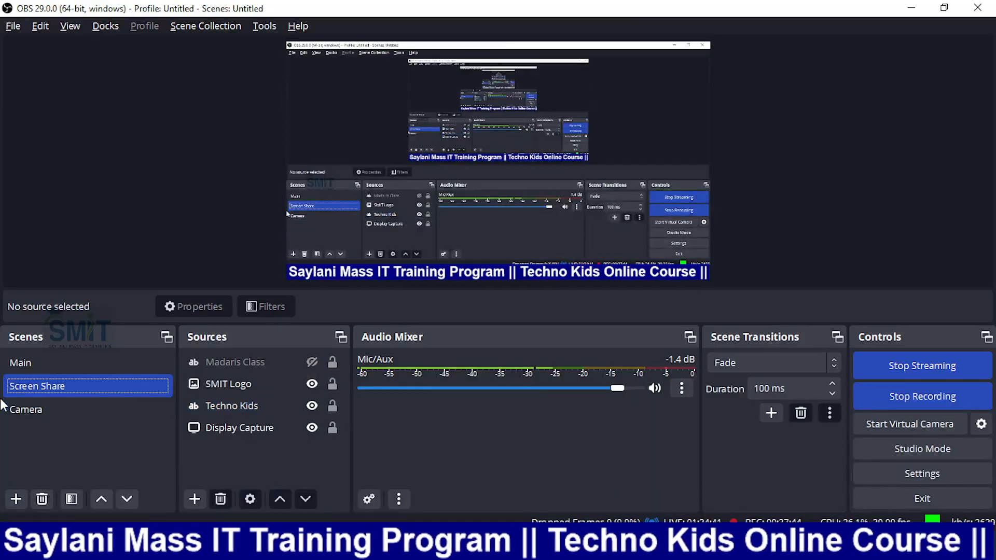
left_click(3, 405)
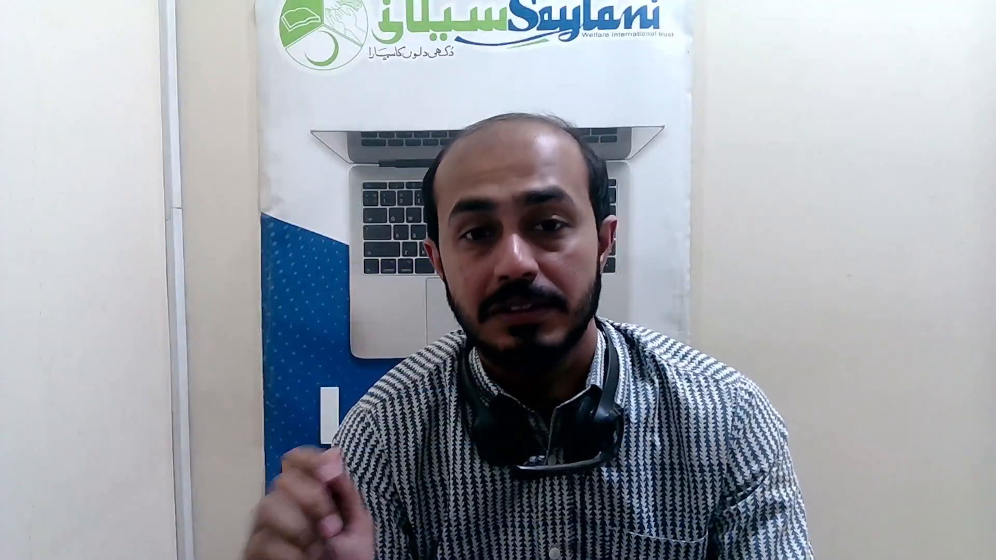
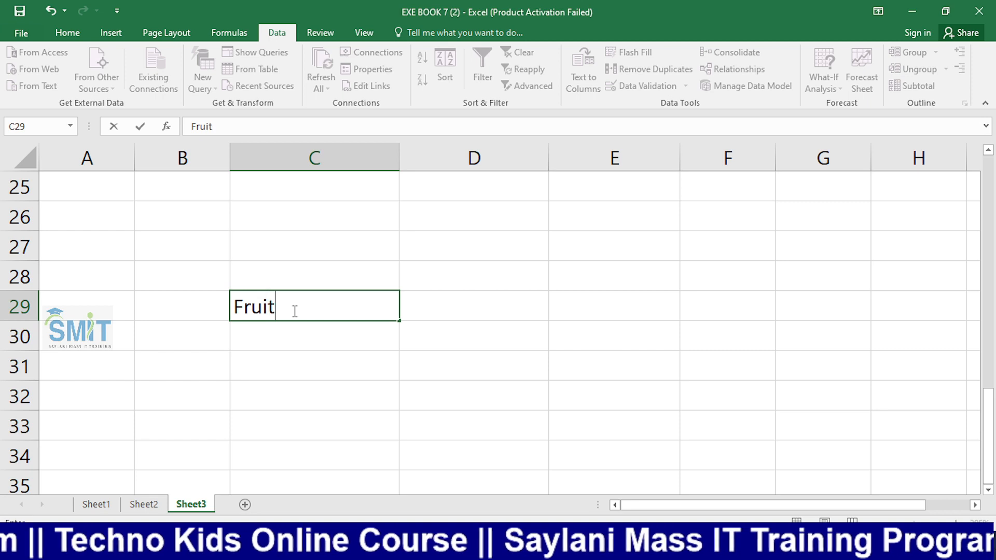
Enter the row 29 headings: Fruits Name in C29, Qty in D29, Amount in E29, Total Amount in F29
type("Name")
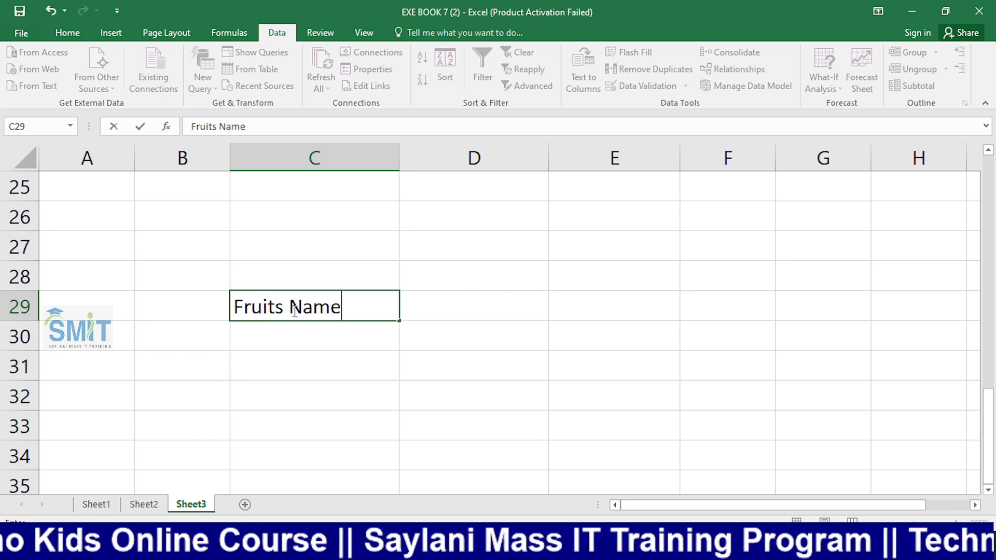
key("Tab")
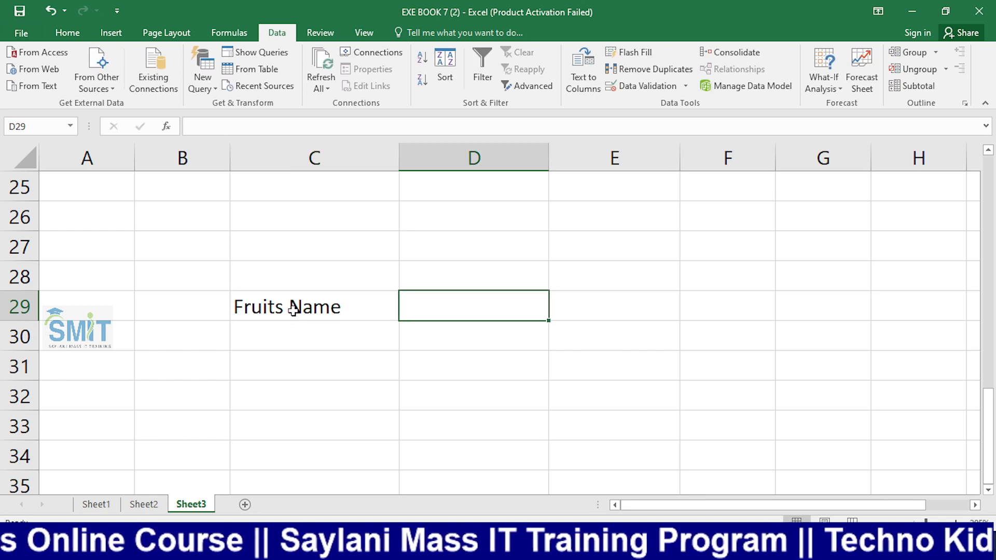
type("Qty")
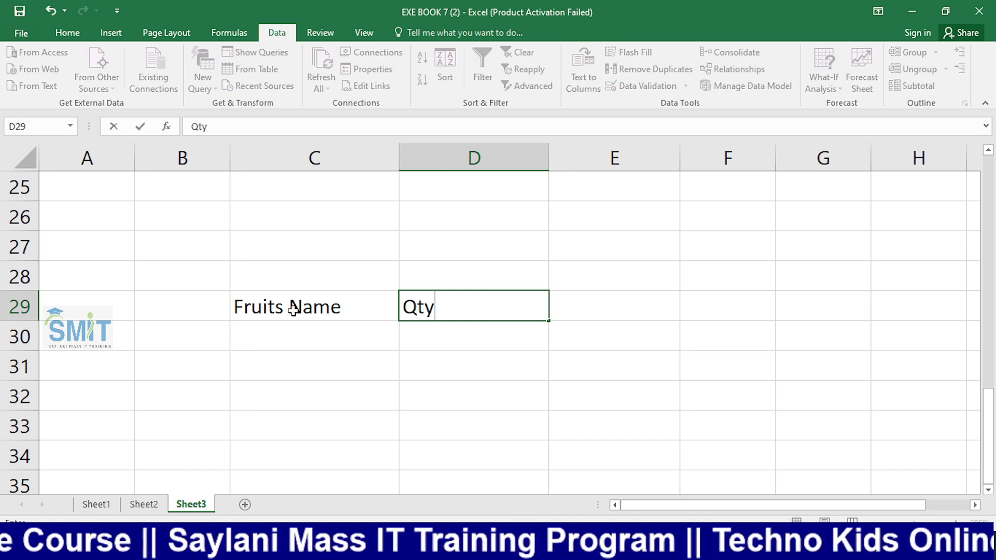
key("Return")
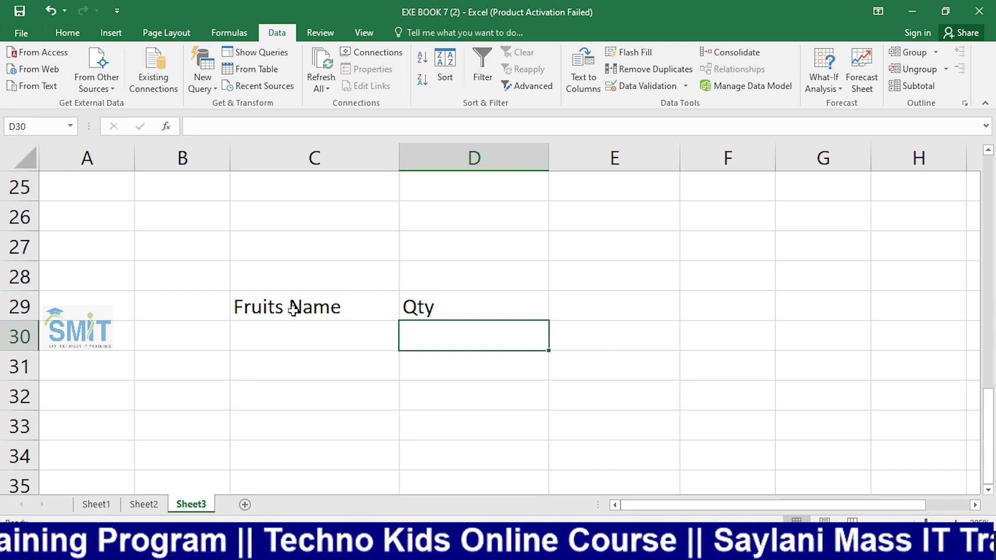
key("Up")
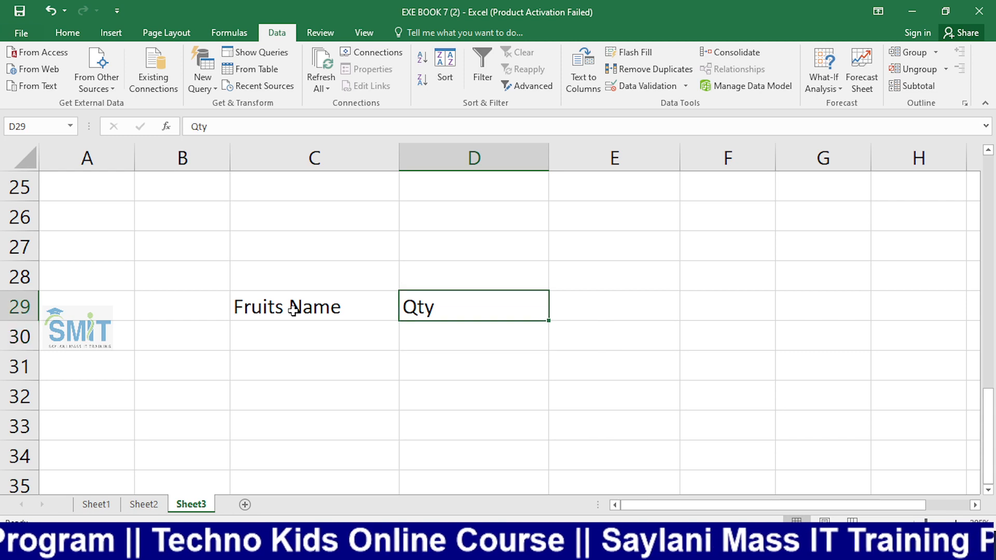
key("Right")
type("A")
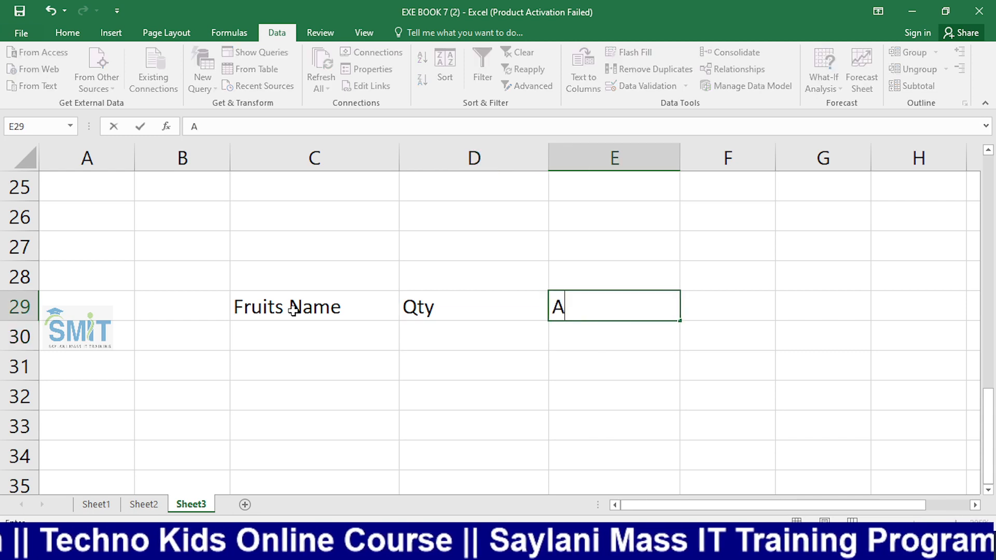
type("mount")
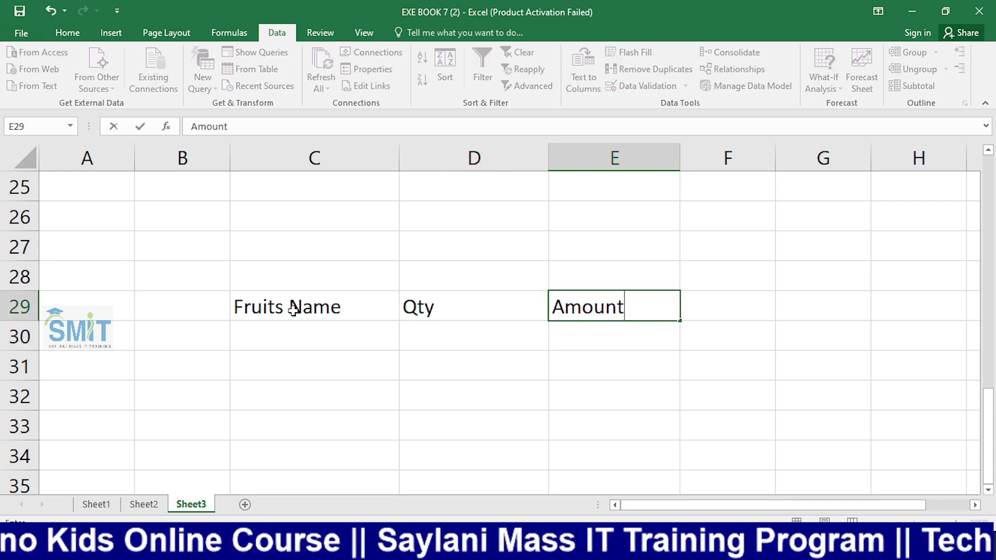
key("Tab")
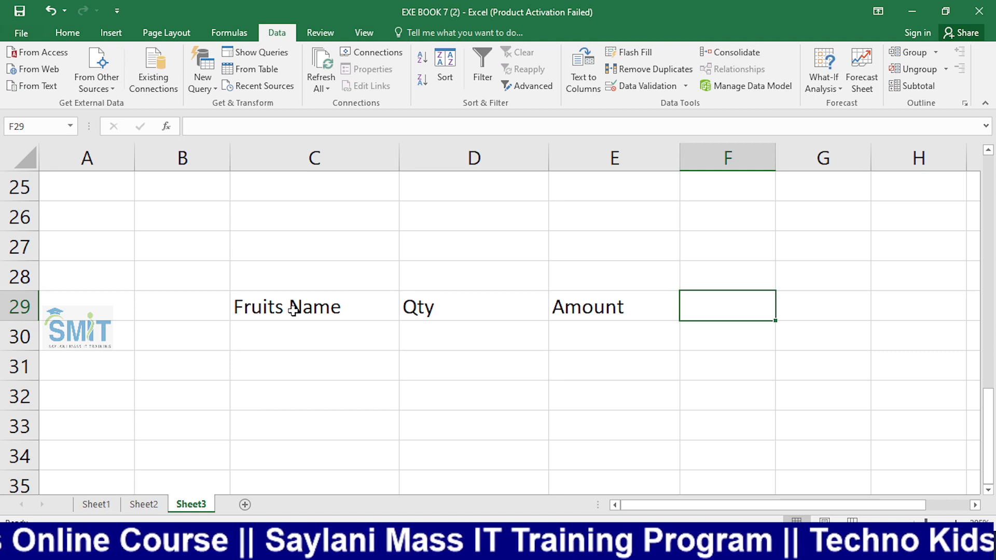
type("Tota")
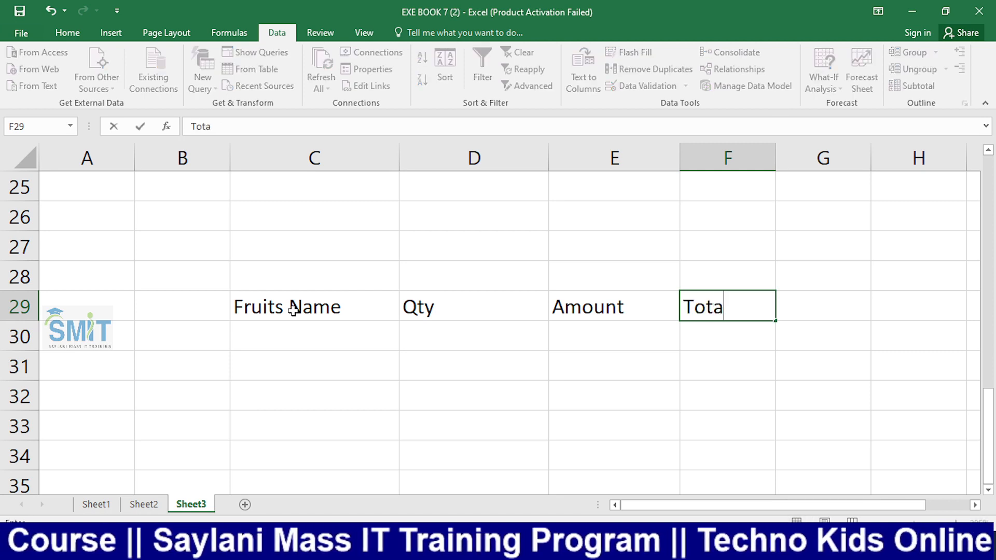
type("l M")
key("BackSpace")
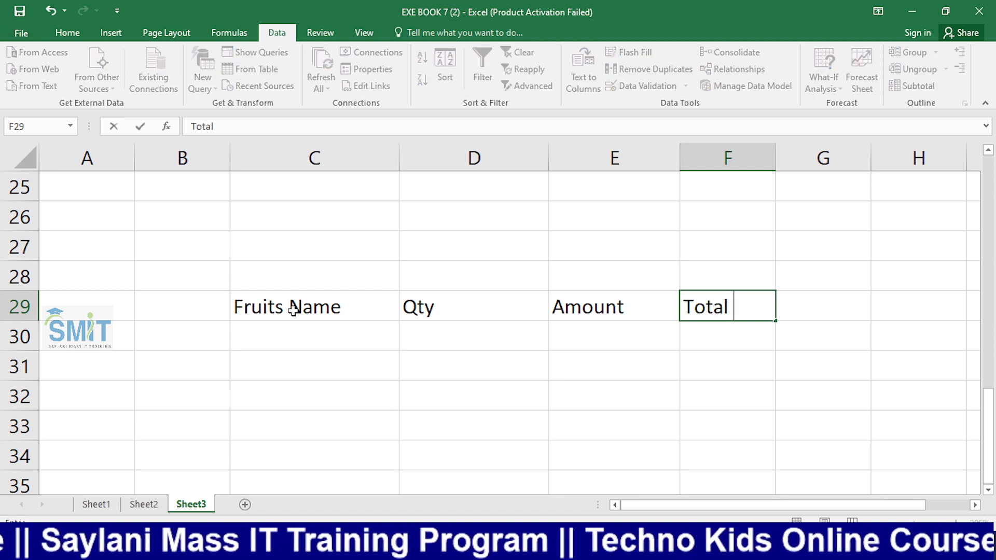
type("Amount")
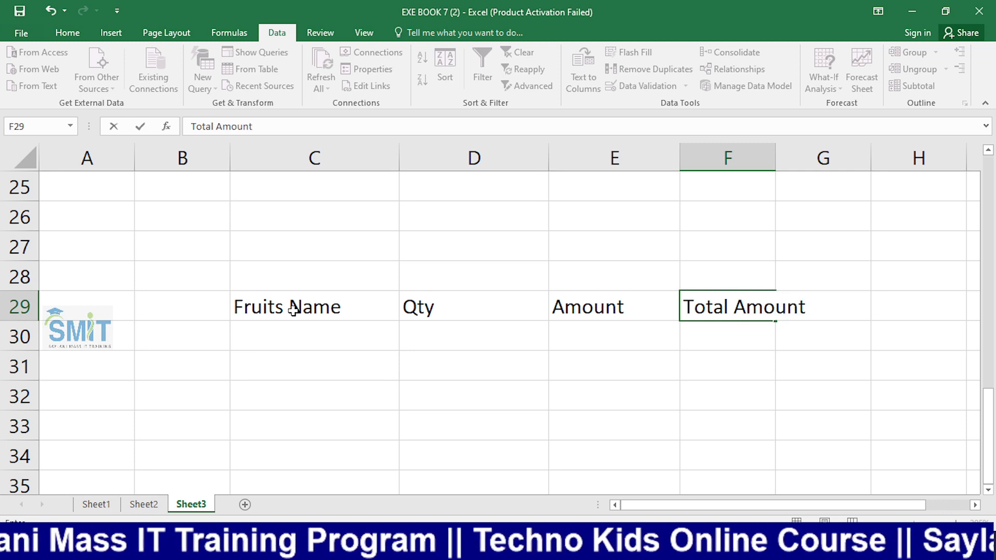
key("Return")
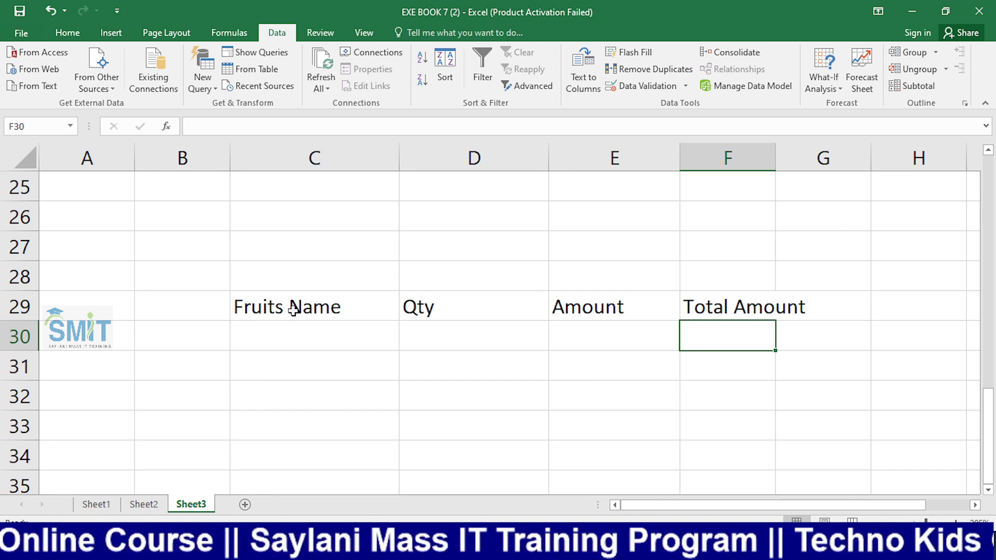
List the fruits Apple, Mango, Lemon and Kiwi down C30:C33
key("Left")
key("Left")
key("Left")
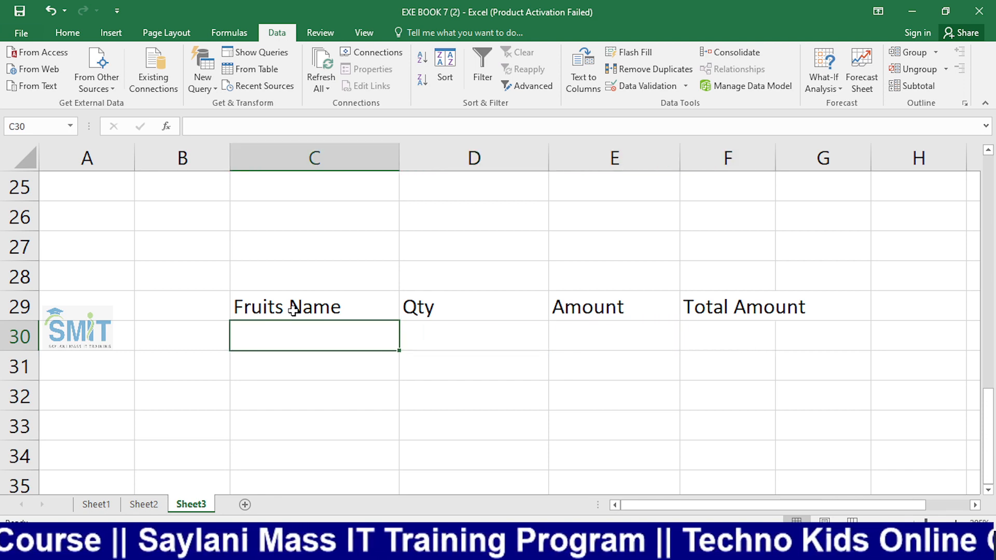
type("App")
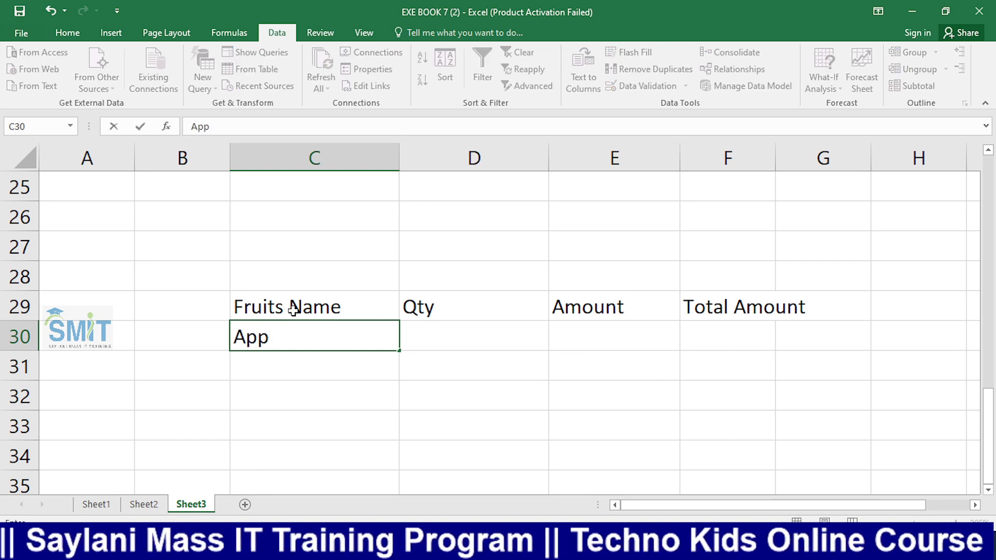
type("le")
key("Return")
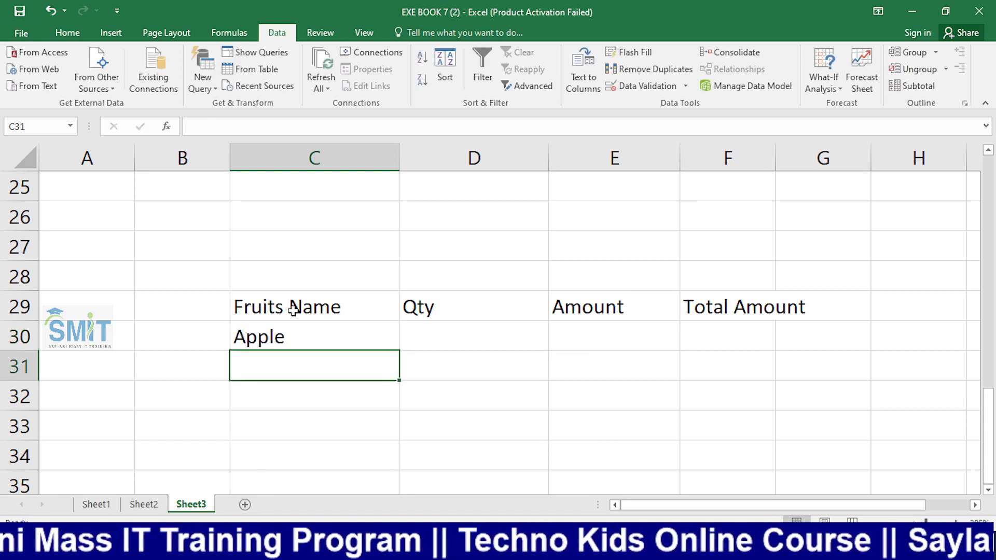
type("Ma")
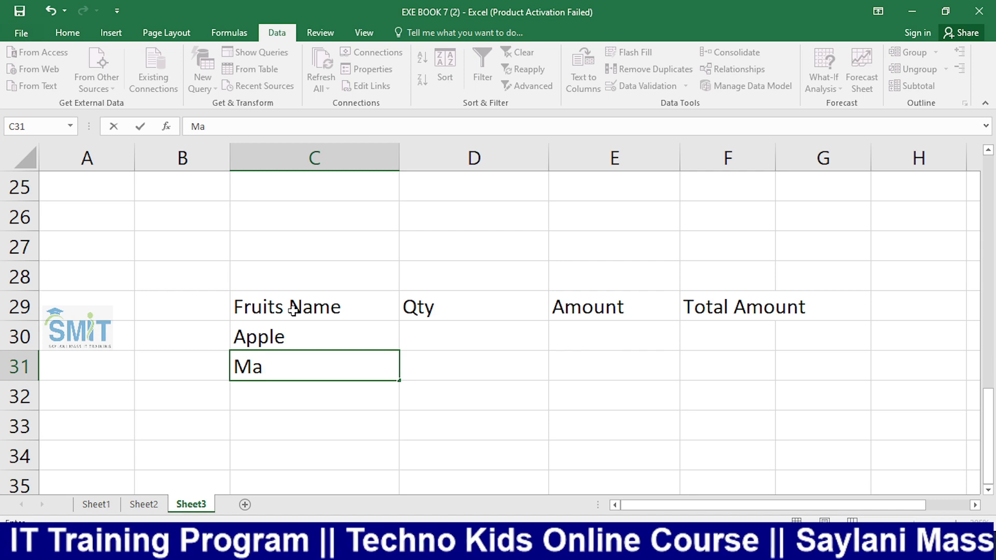
type("ngo")
key("Return")
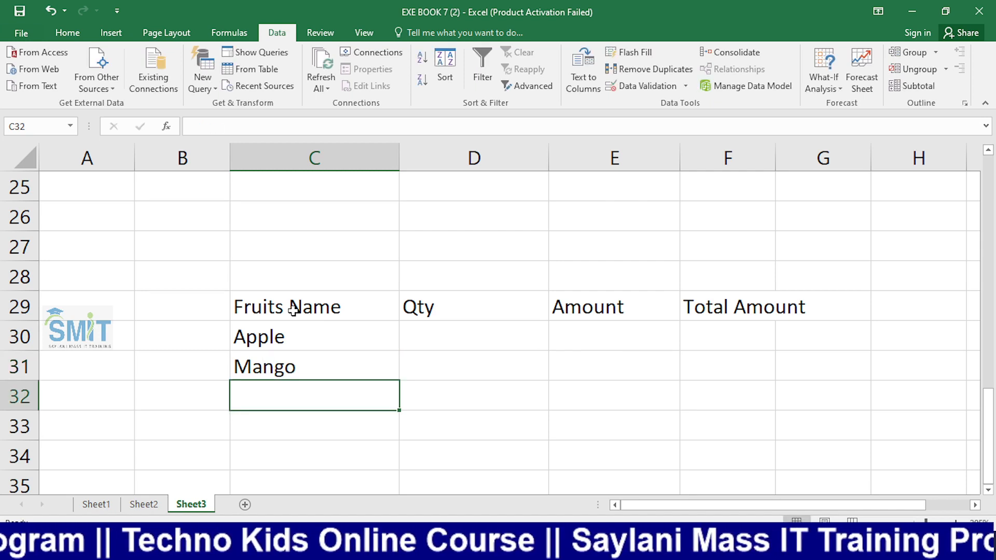
type("Le")
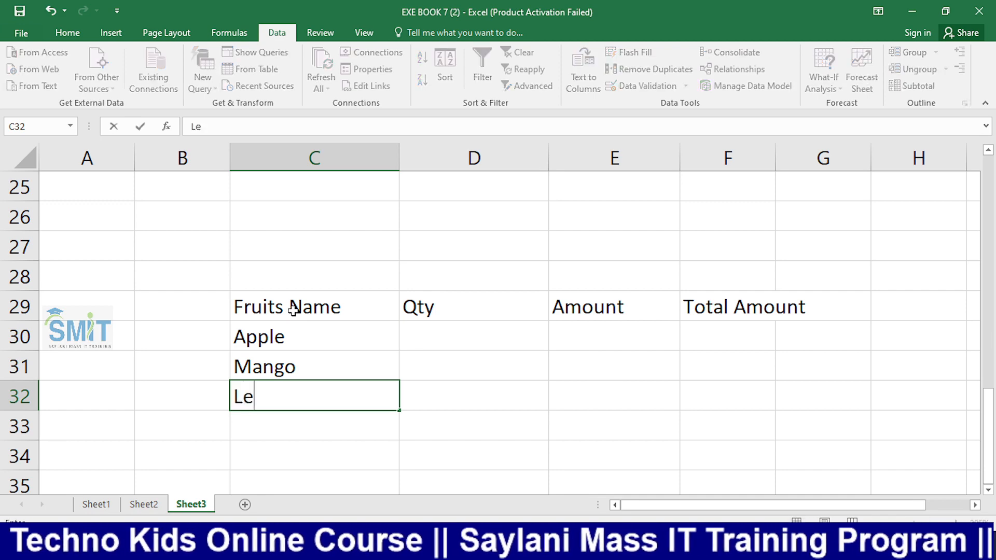
type("mon")
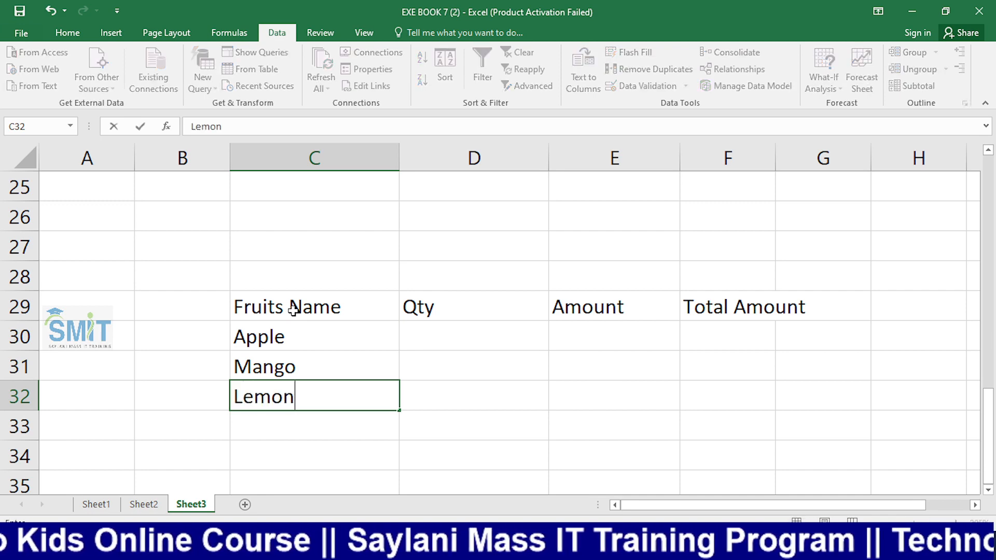
key("Return")
type("Kiwi")
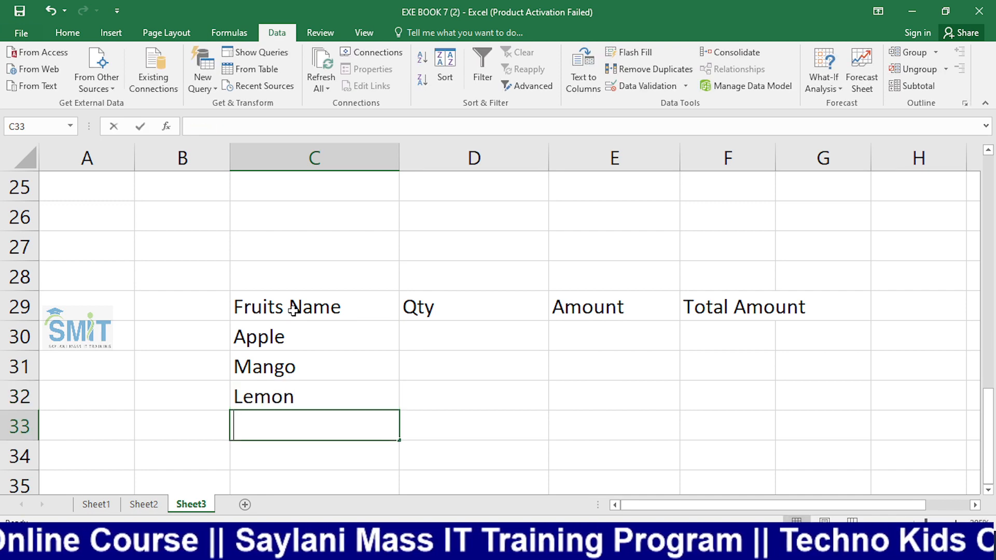
key("Tab")
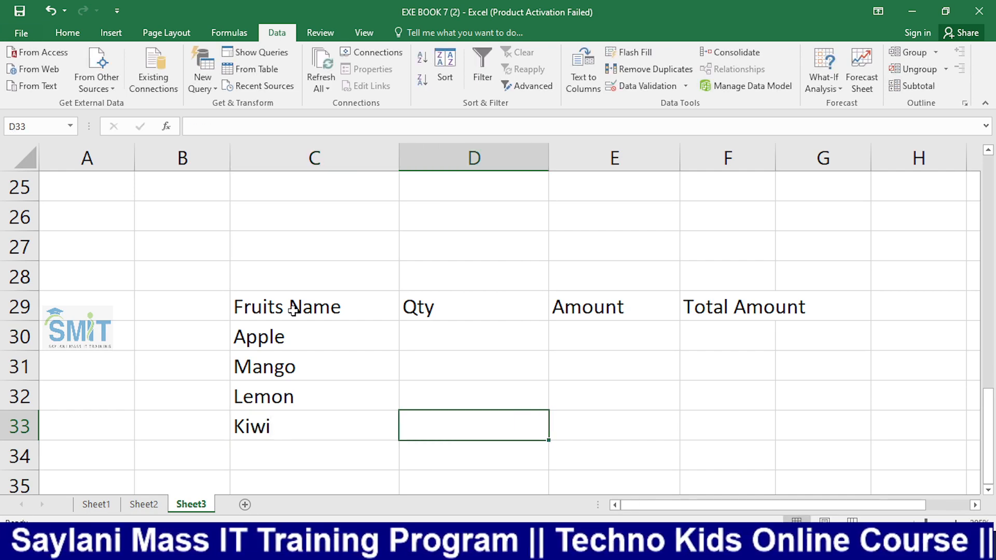
Enter quantities 20 kg for Apple and 50 kg for Mango in D30:D31
key("Up")
key("Up")
key("Up")
type("2")
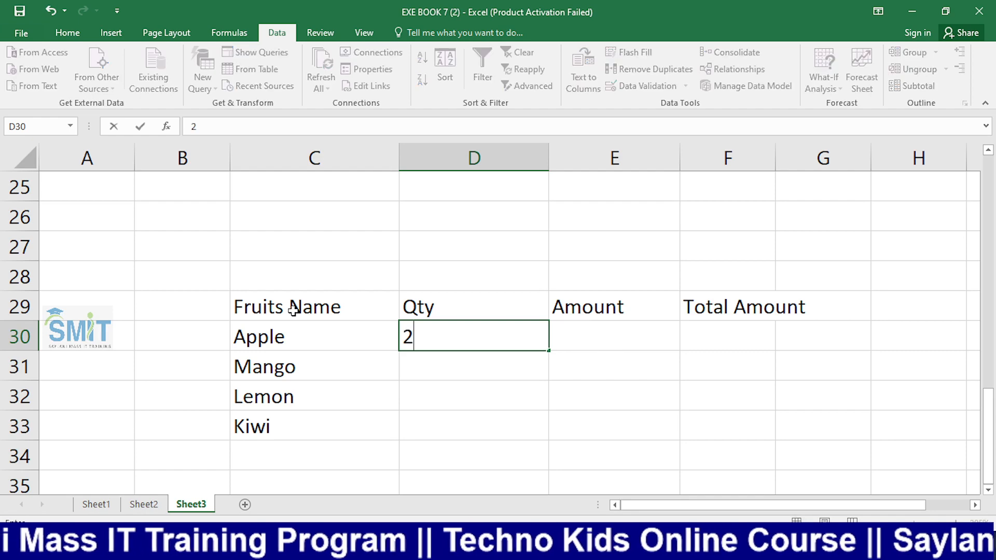
type("0")
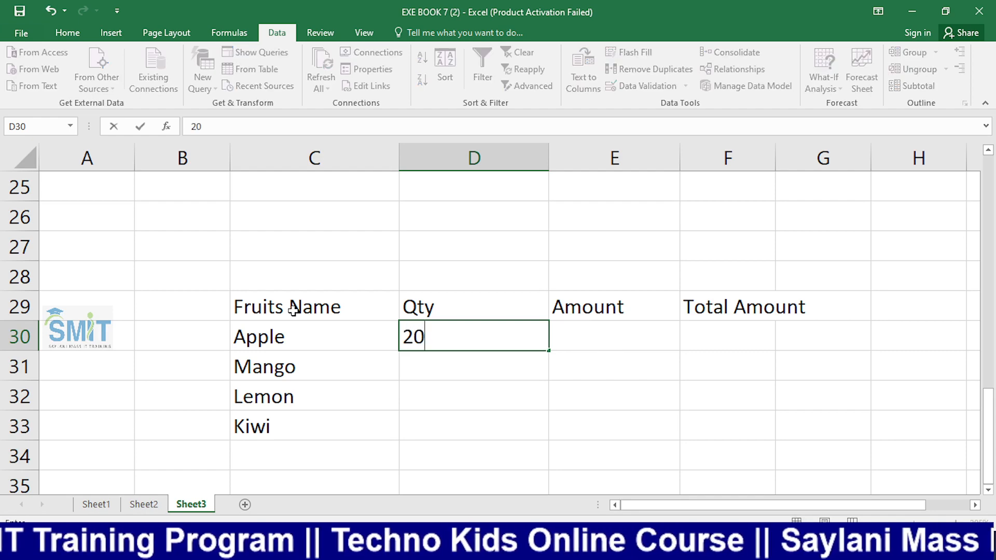
type(" kg")
key("Return")
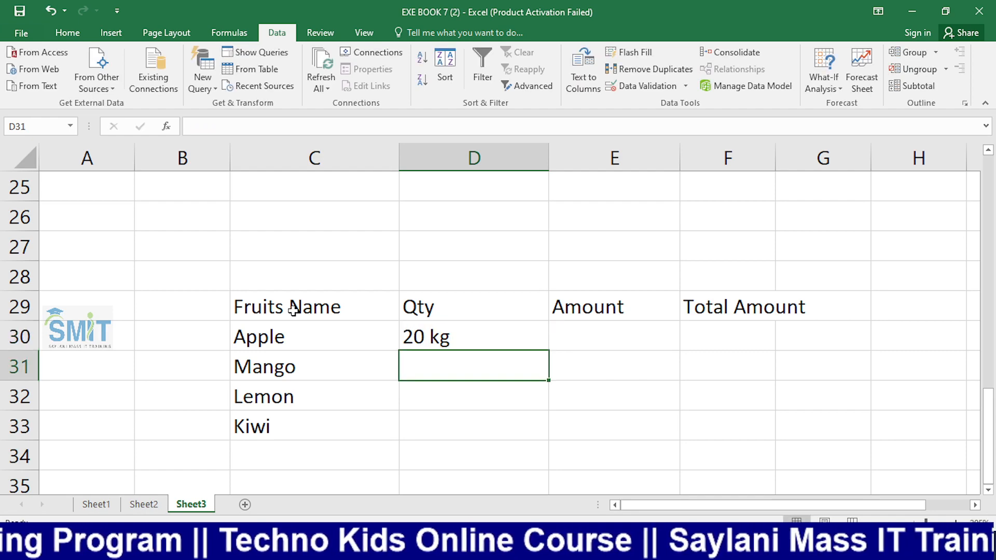
type("50 kg")
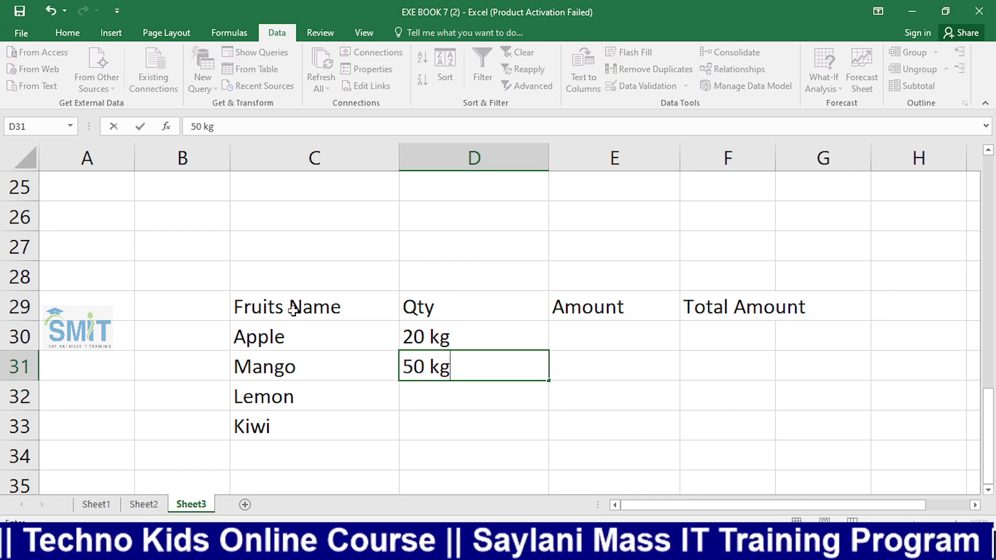
key("Return")
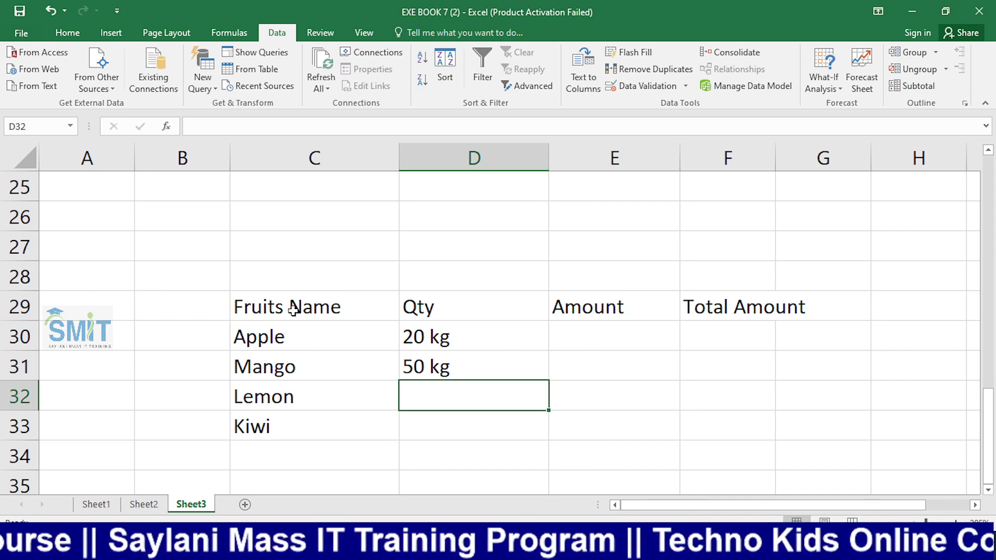
Replace Lemon with Orange and give Orange 15 kg and Kiwi 10 kg
key("Left")
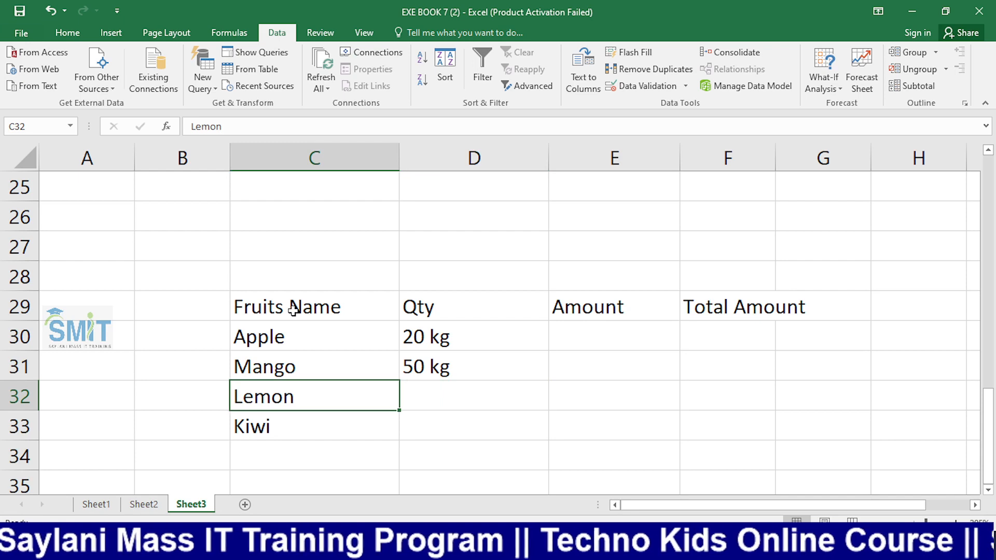
type("Ora")
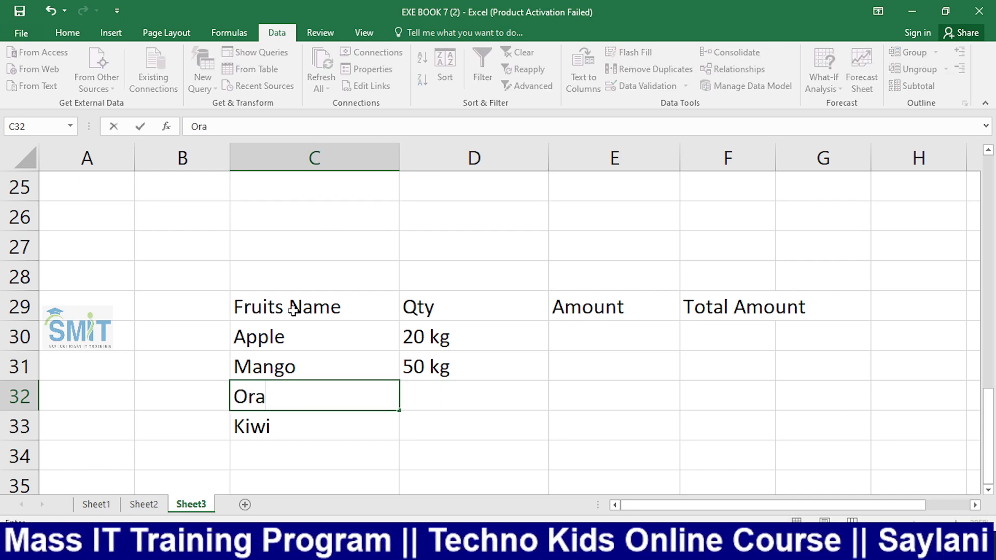
type("nge")
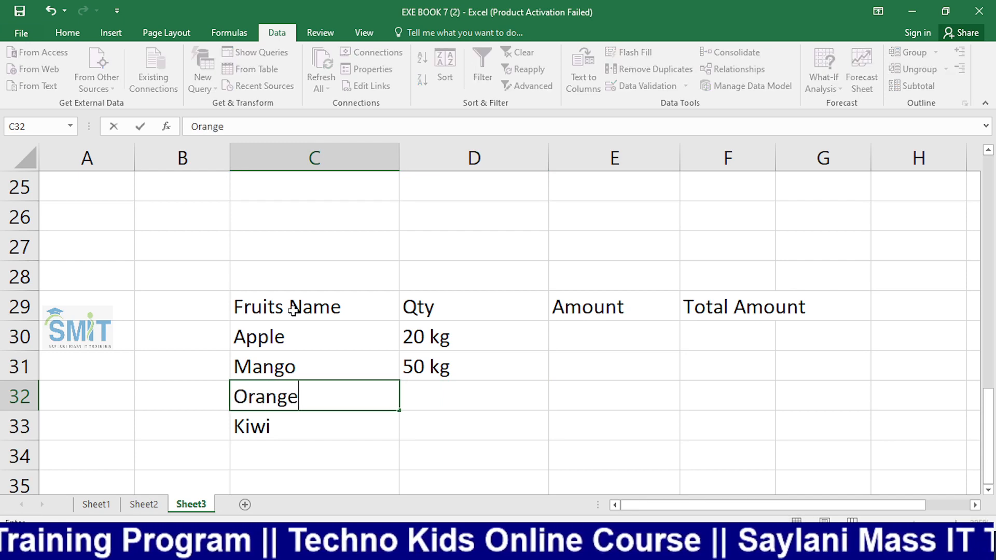
key("Right")
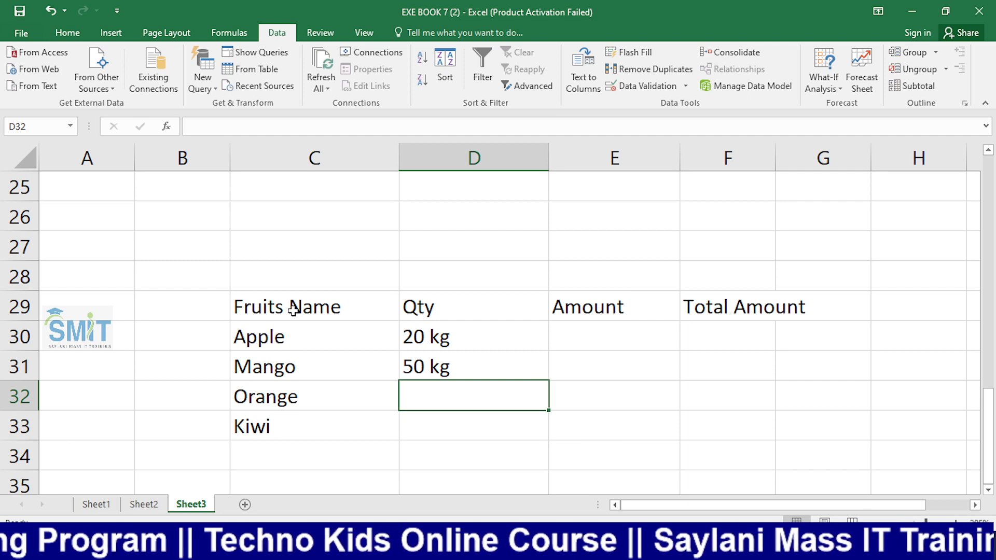
type("15 k")
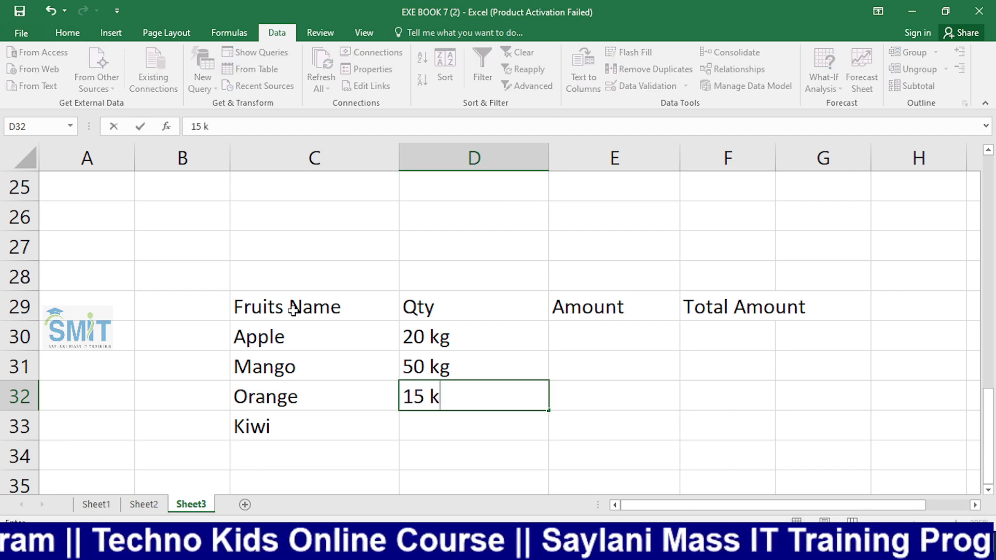
type("g")
key("Return")
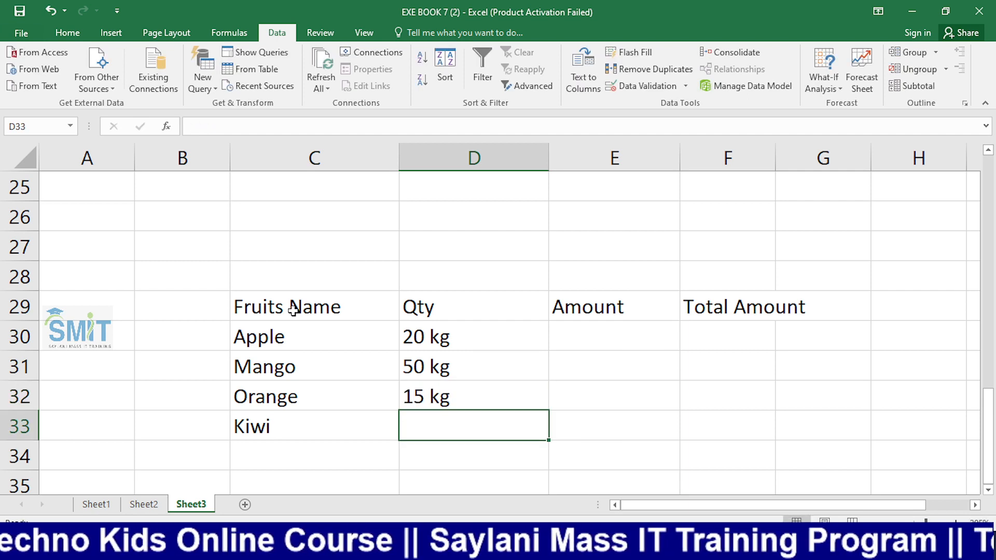
type("10 kg")
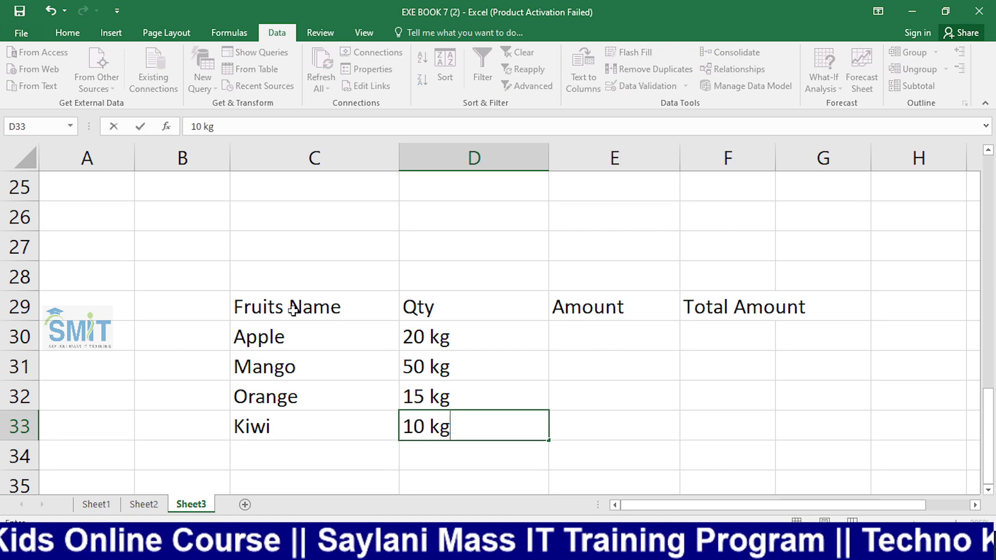
key("Right")
key("Up")
key("Up")
key("Up")
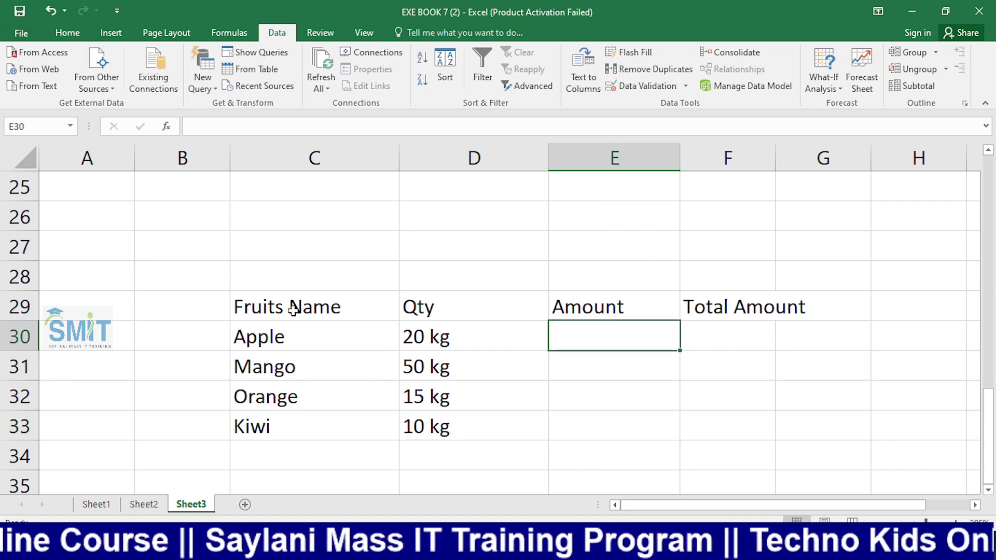
Fill E30:E33 with 150, 100, 200 and 150 for Apple, Mango, Orange and Kiwi
type("150")
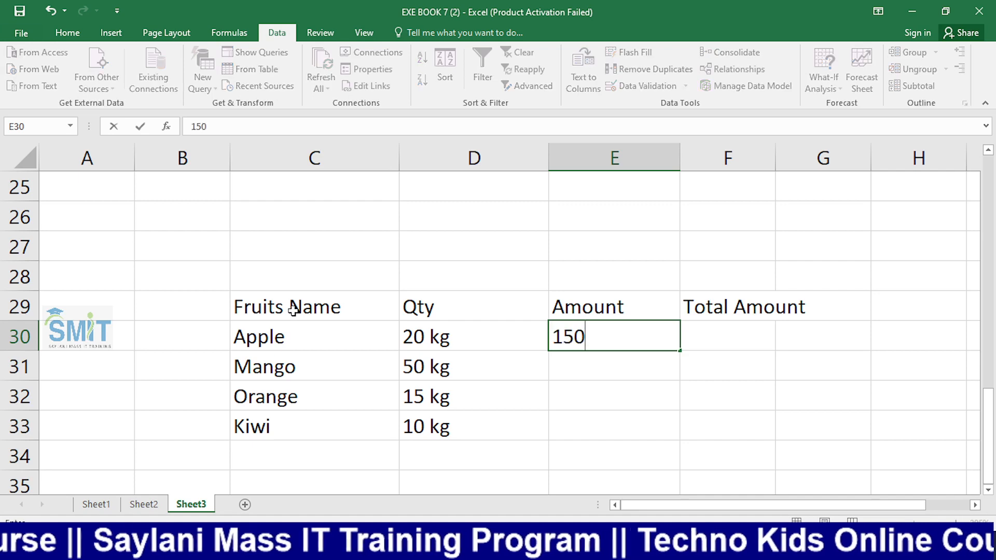
key("Return")
type("100")
key("Return")
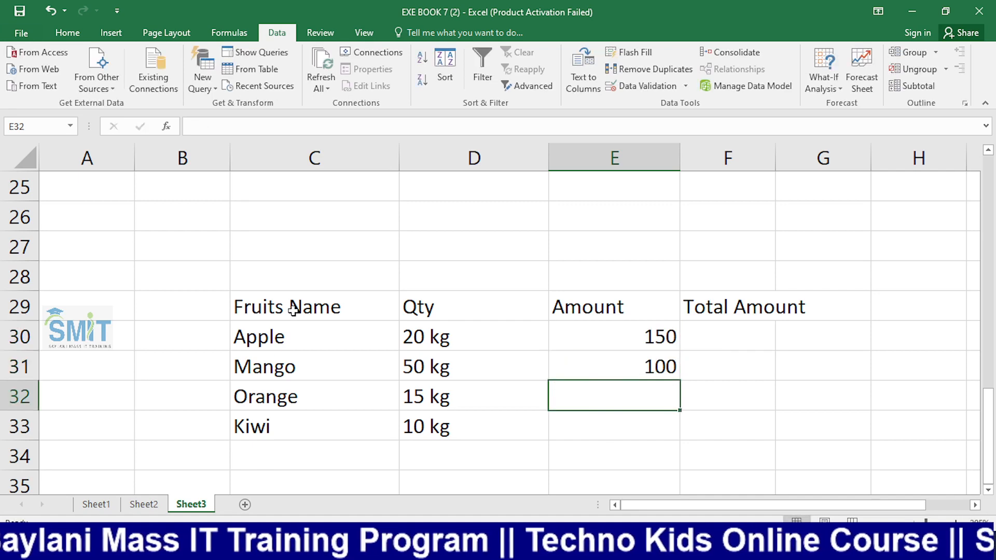
type("200")
key("Return")
type("150")
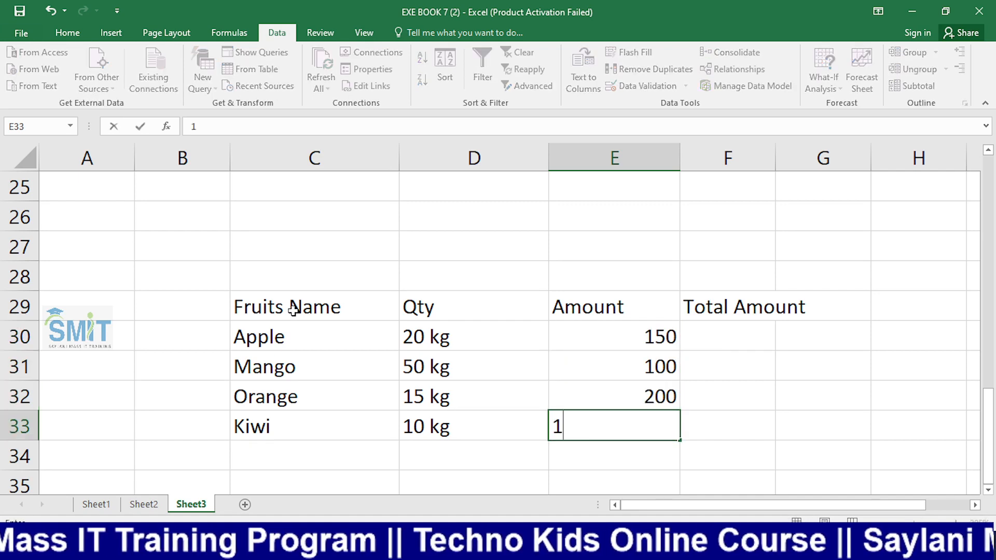
key("BackSpace")
key("BackSpace")
key("BackSpace")
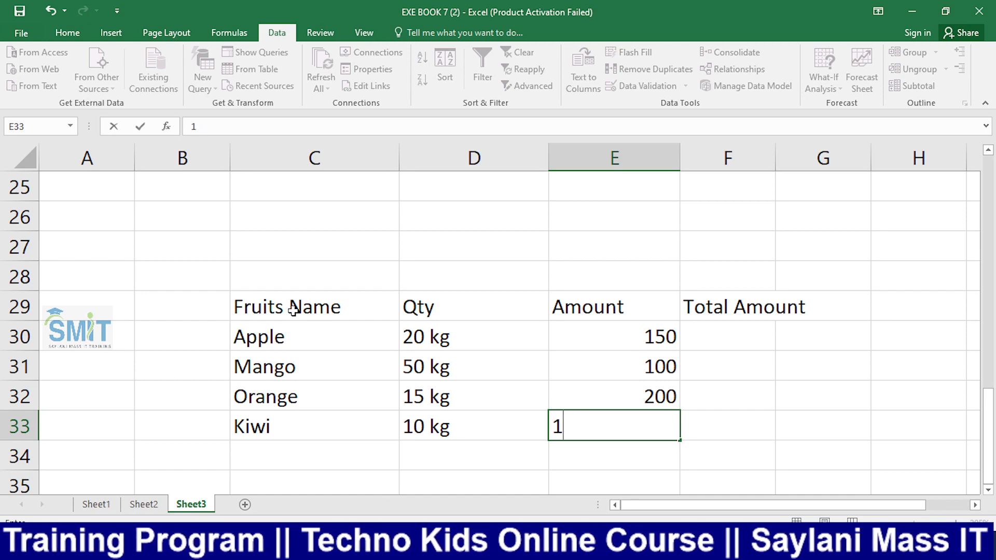
type("150")
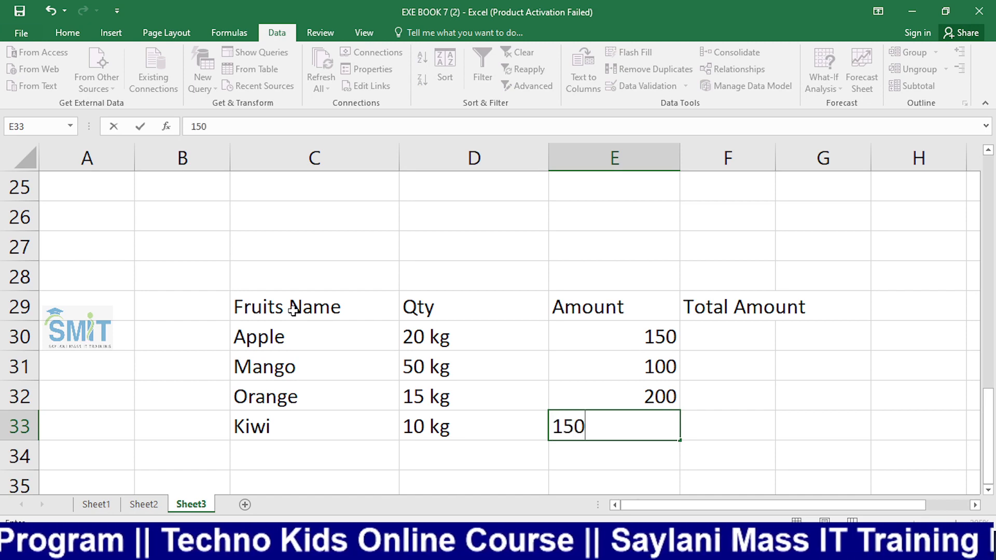
key("Tab")
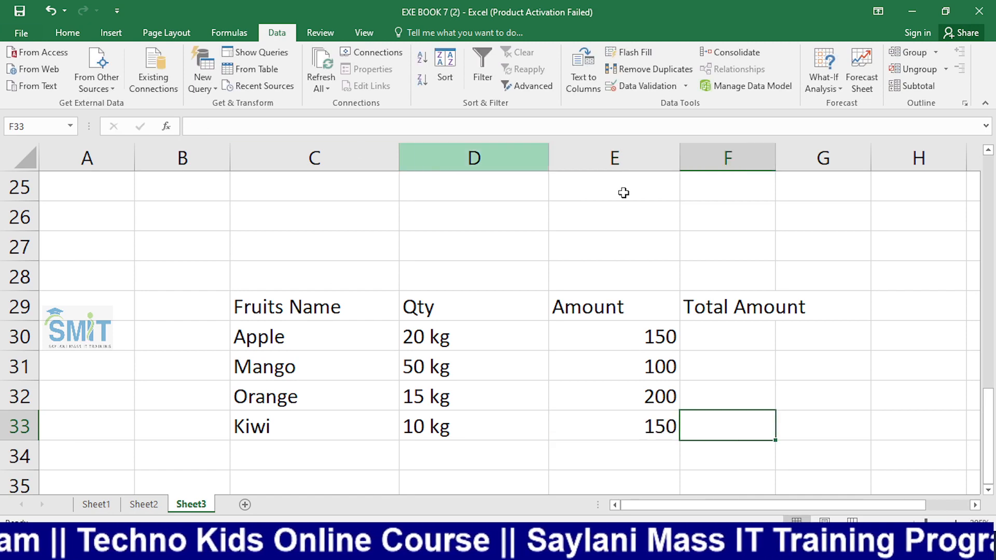
Autofit column F so Total Amount shows in full, then bring OBS to the front
double_click(775, 155)
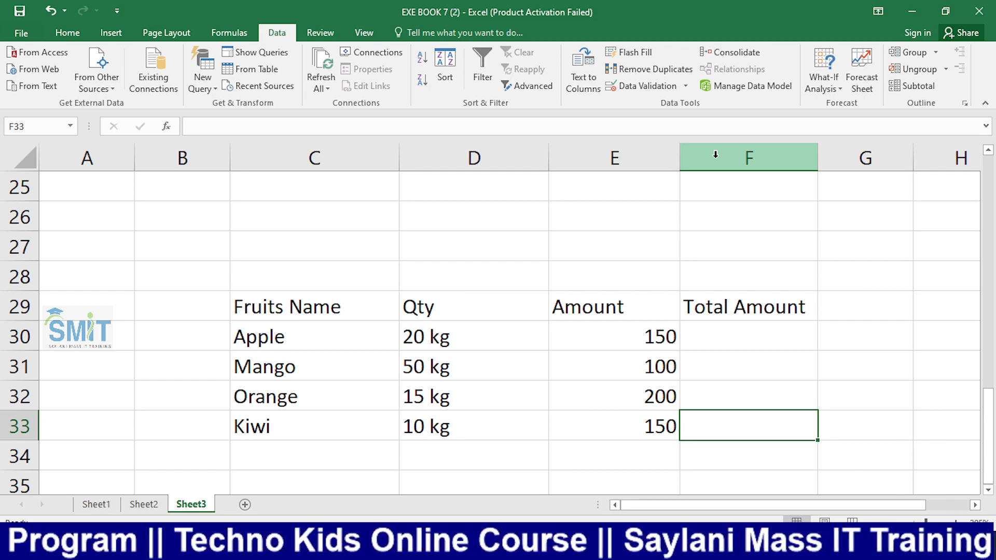
key("Up")
key("Up")
key("Up")
key("Left")
key("Left")
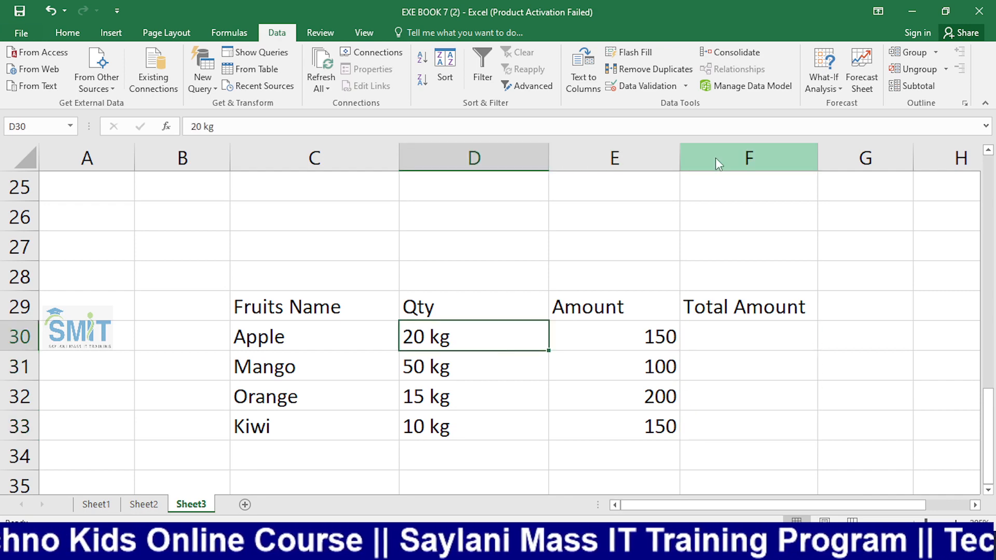
key("alt+Tab")
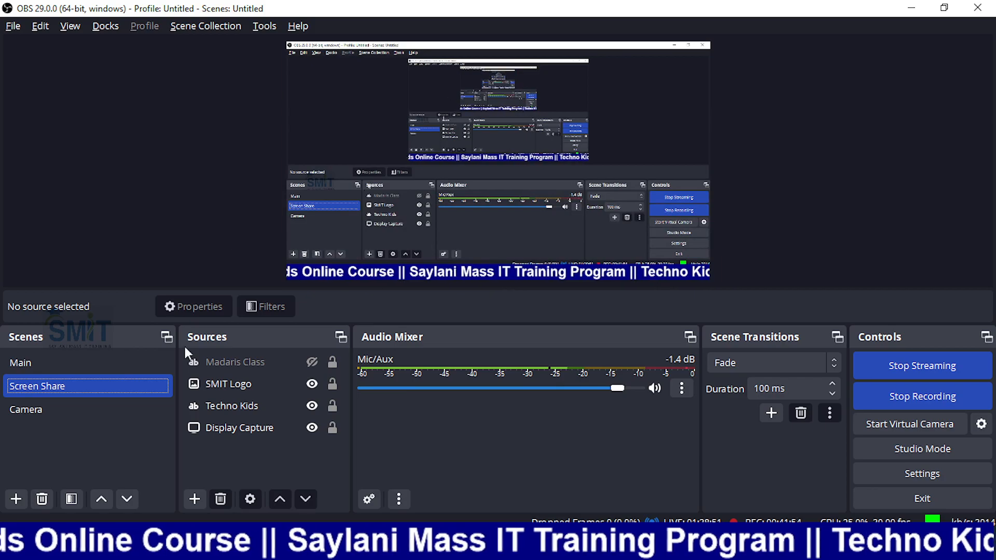
Switch the OBS output from Screen Share to the Camera scene
left_click(120, 404)
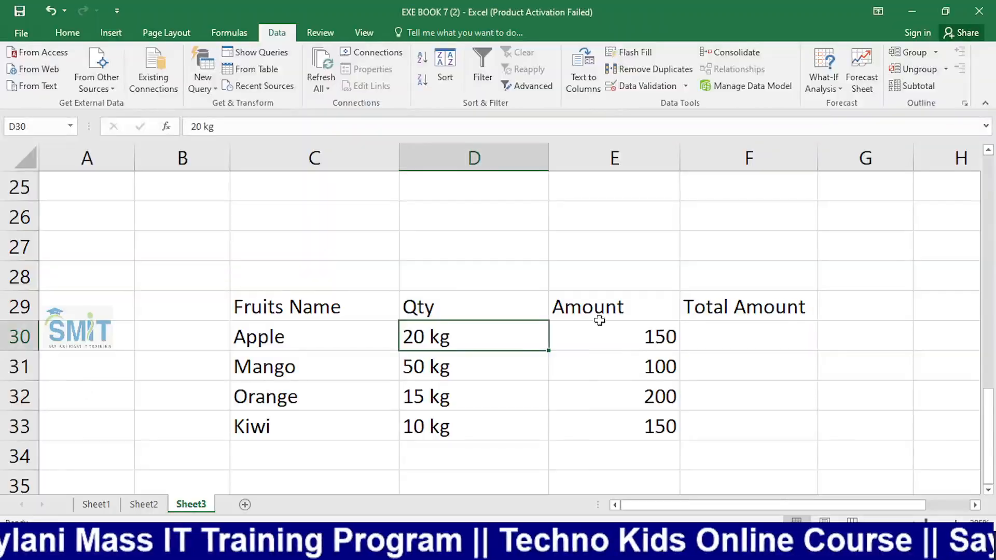
Rename the E29 heading from Amount to Rate
left_click(635, 309)
type("Rate")
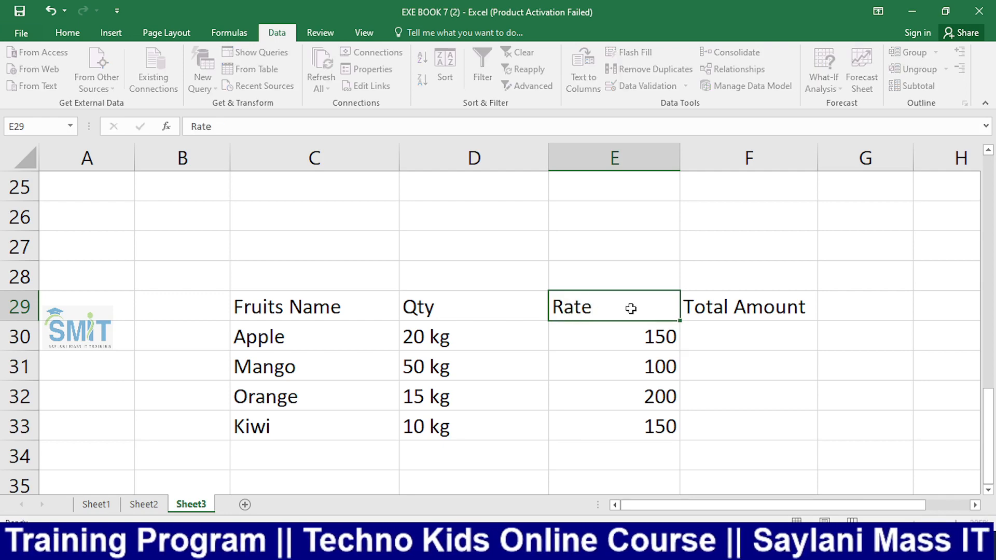
key("Return")
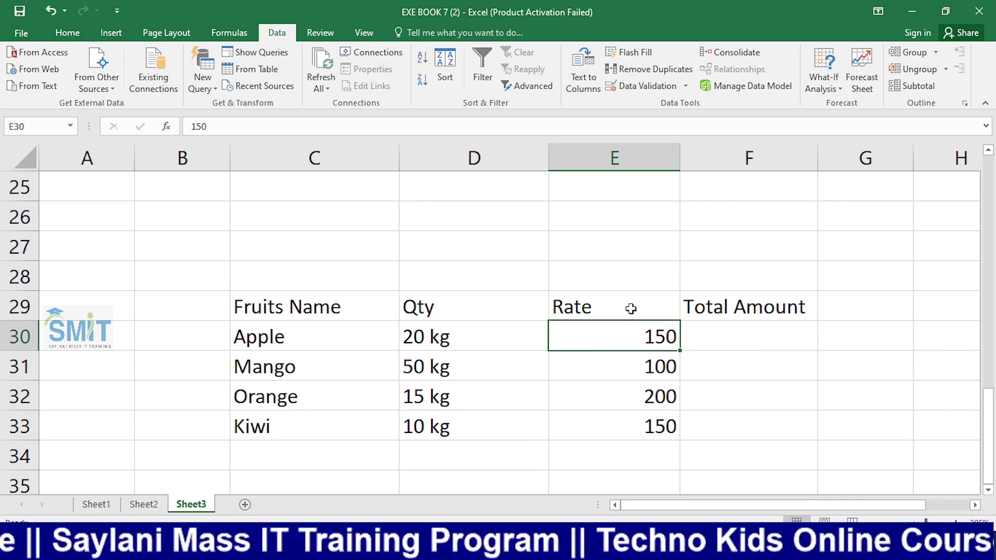
key("Right")
key("Down")
key("Up")
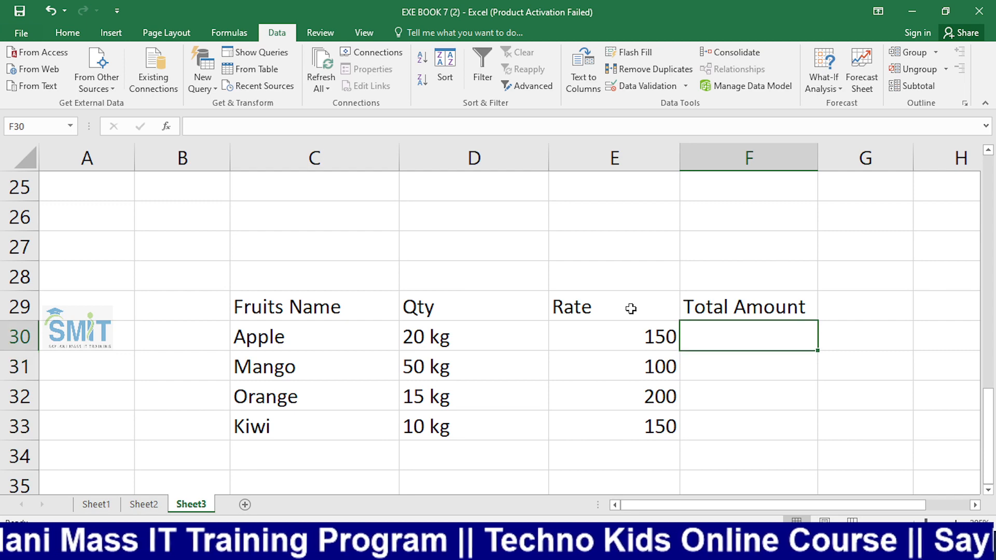
key("Down")
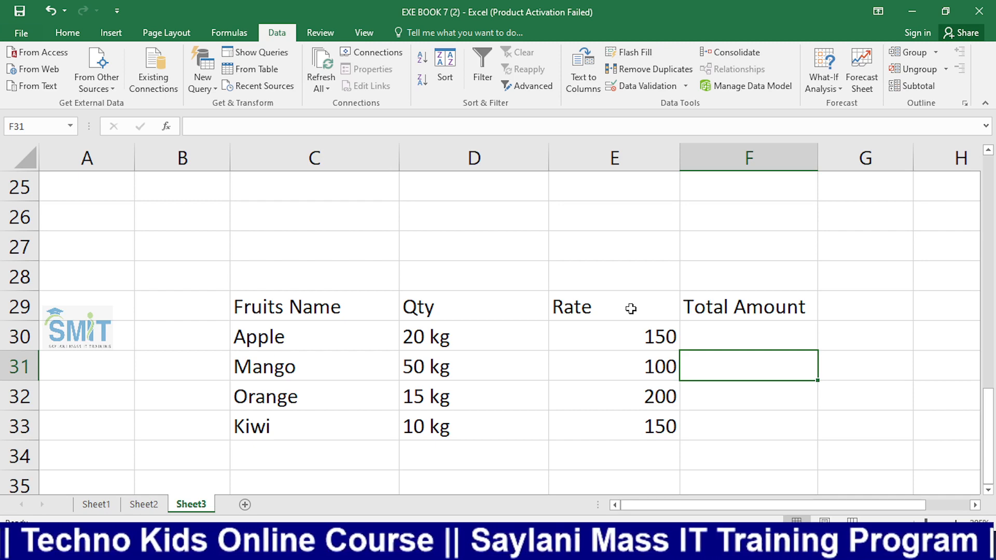
key("Up")
key("Up")
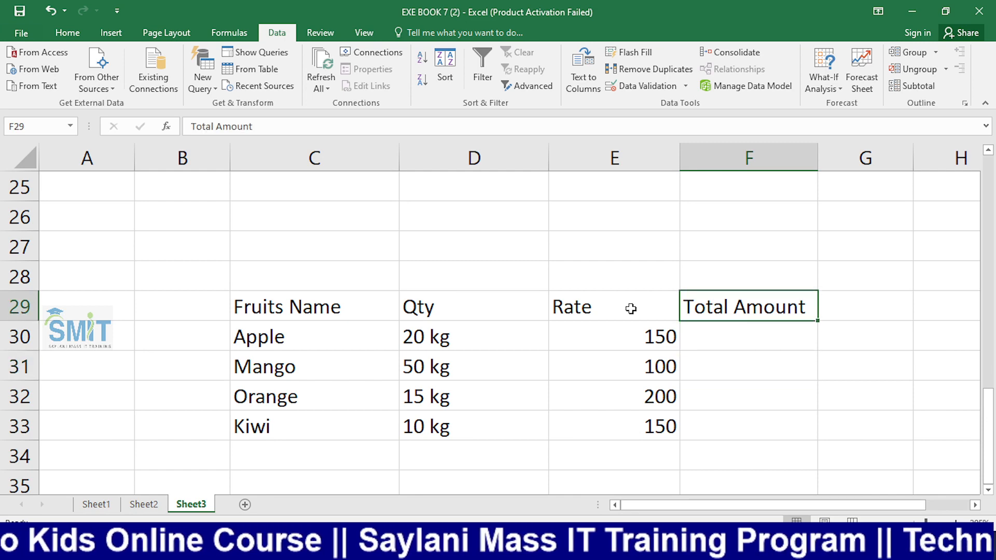
Shorten the F29 heading from Total Amount to Amount, then switch to OBS
key("F2")
key("Left")
key("Left")
key("Left")
key("Left")
key("Left")
key("Left")
key("Left")
key("Left")
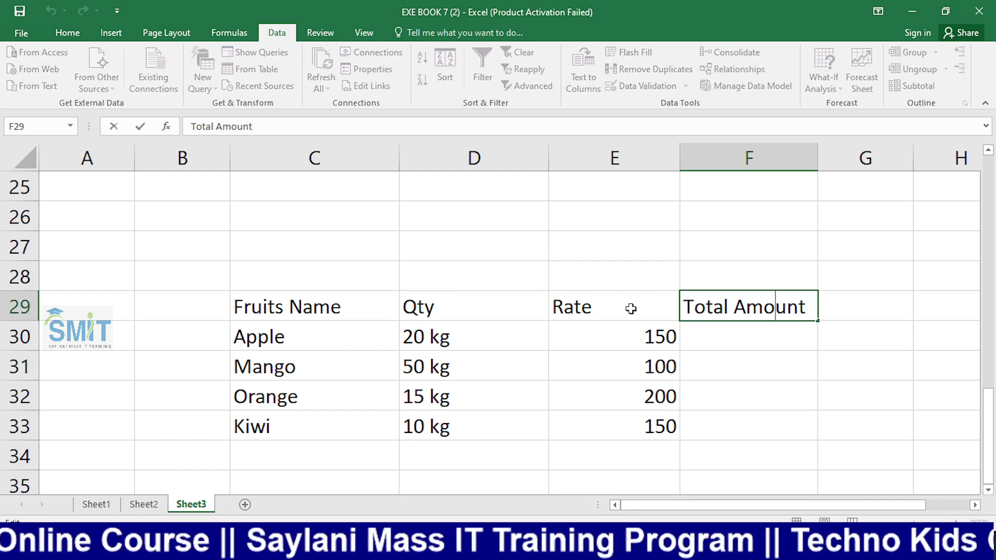
key("Right")
key("Right")
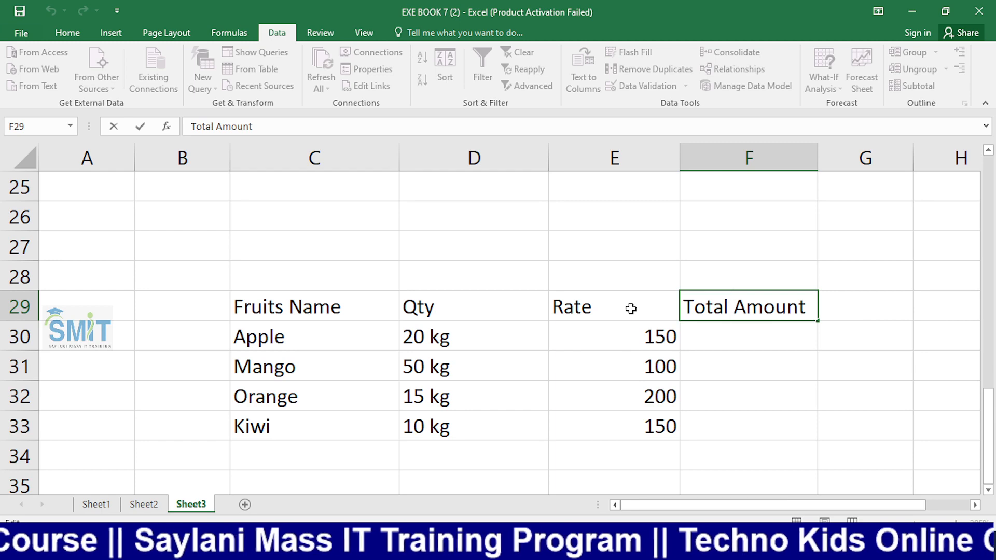
key("BackSpace")
key("BackSpace")
key("BackSpace")
key("BackSpace")
key("BackSpace")
key("BackSpace")
key("Return")
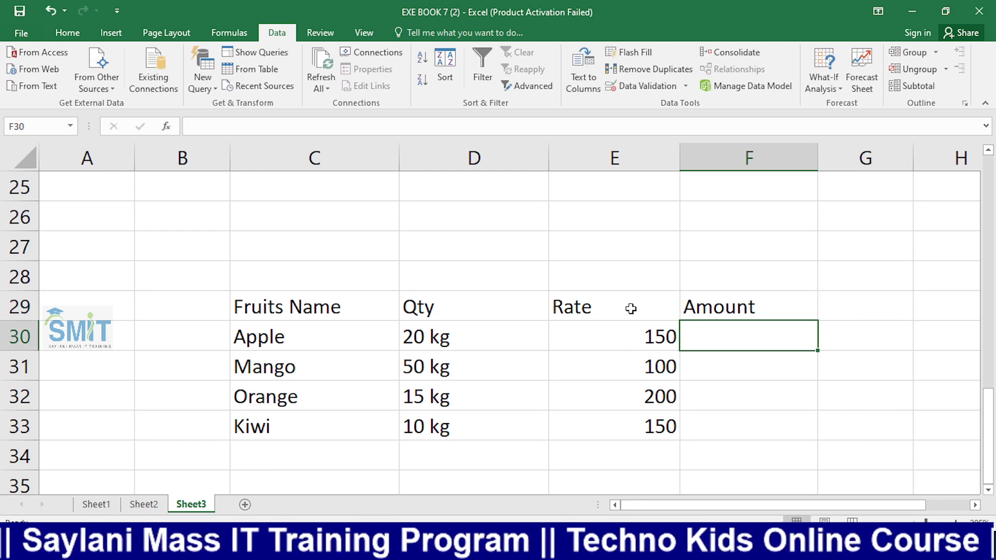
key("Return")
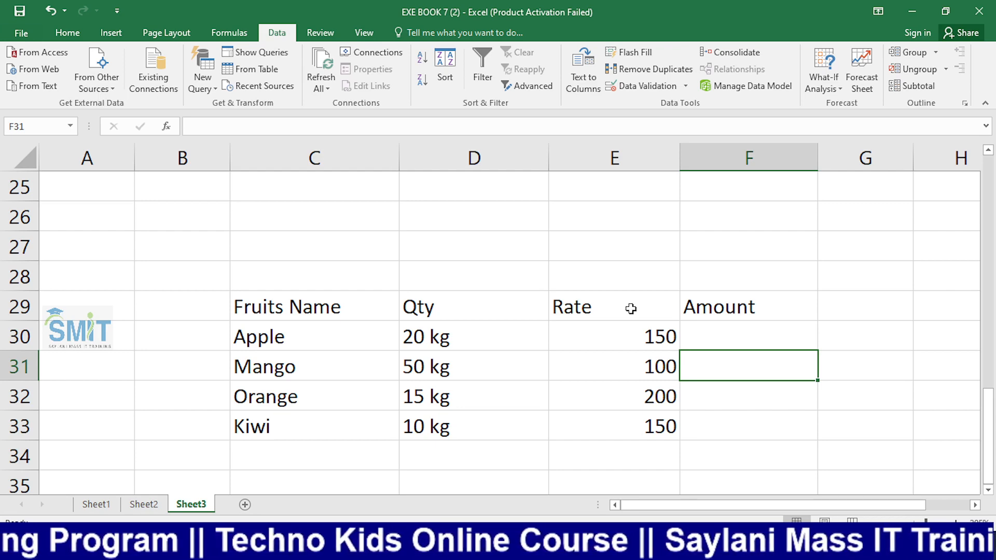
key("alt+Tab")
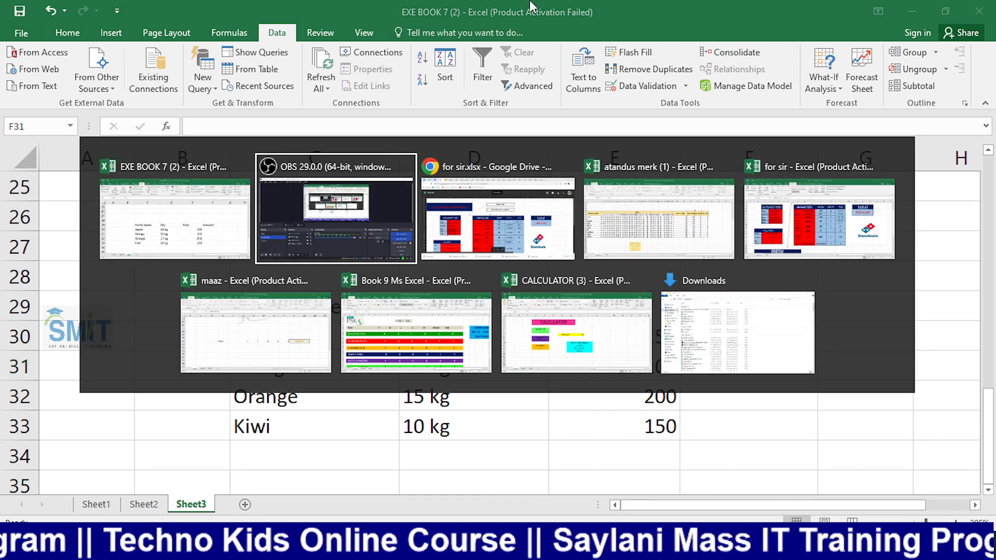
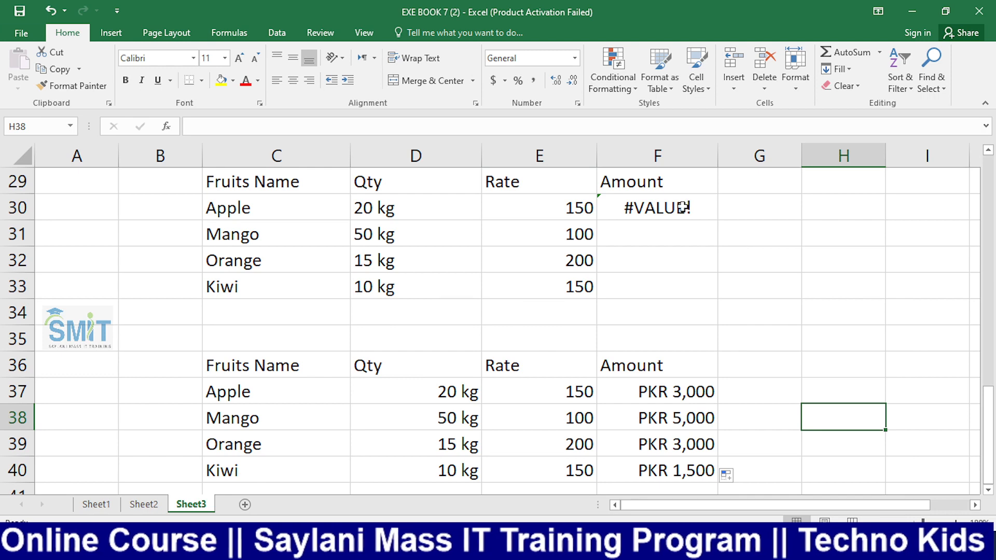
Scroll the sheet right to bring the fruit tables' columns into view
scroll(718, 316, "right", 3)
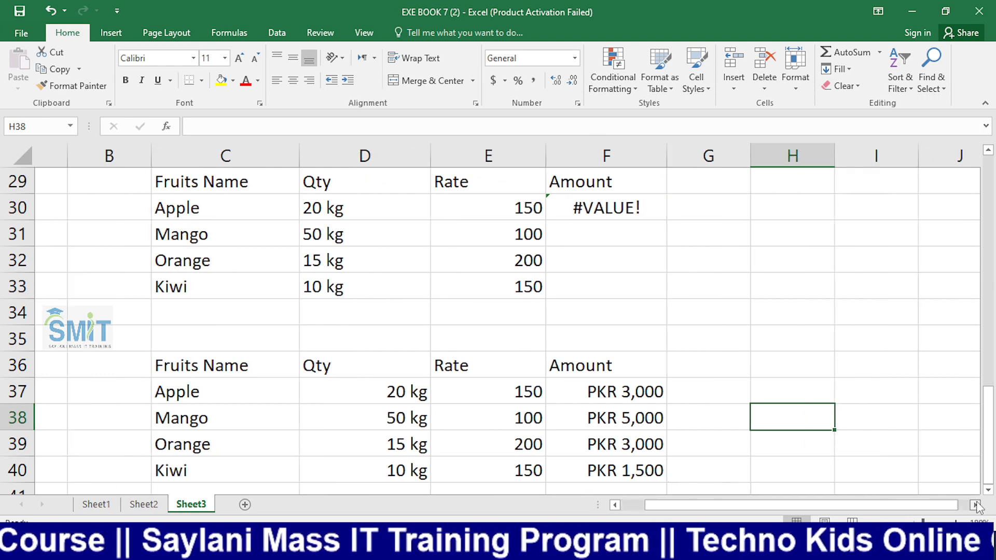
Enter 50000 in J32 and apply Comma Style with no decimals so it reads 50,000
left_click(665, 270)
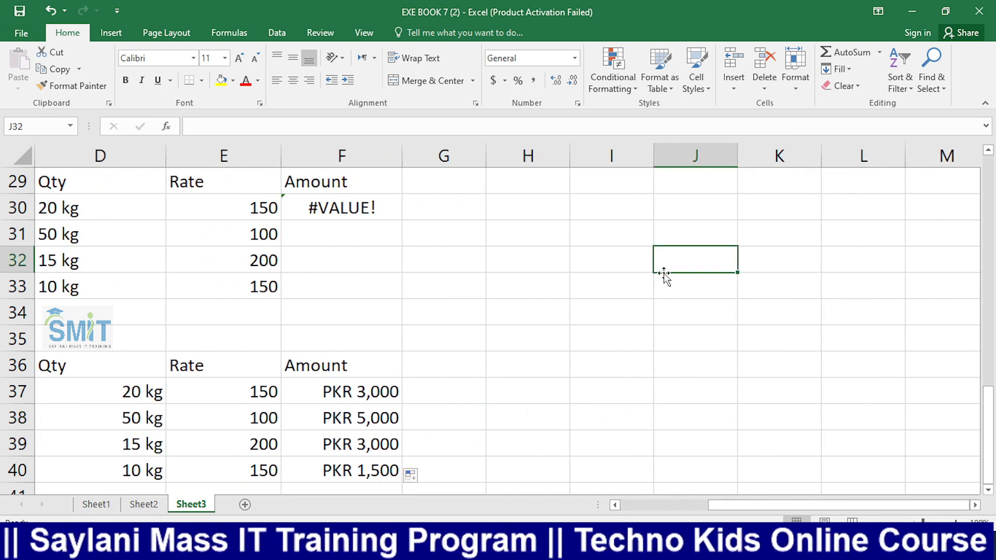
type("50000")
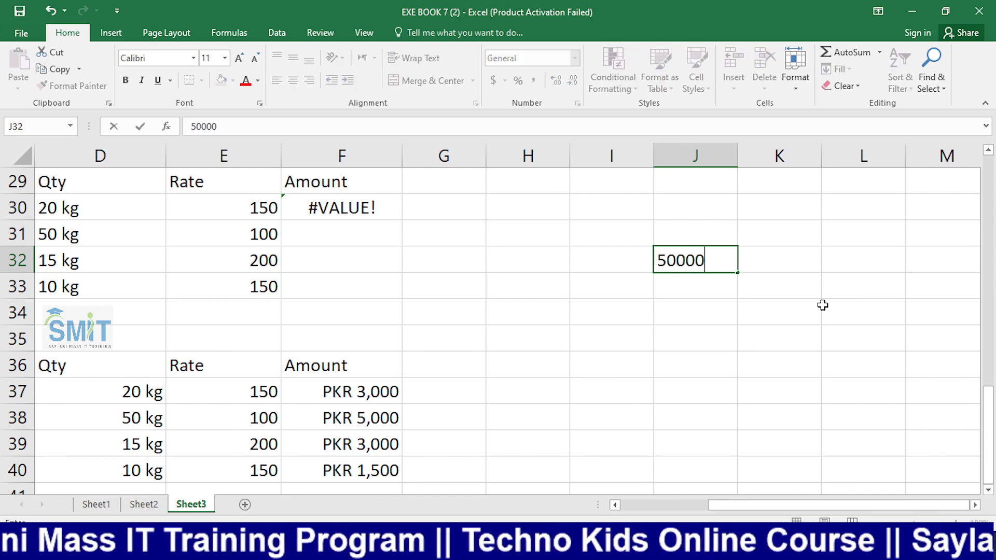
key("Return")
left_click(730, 266)
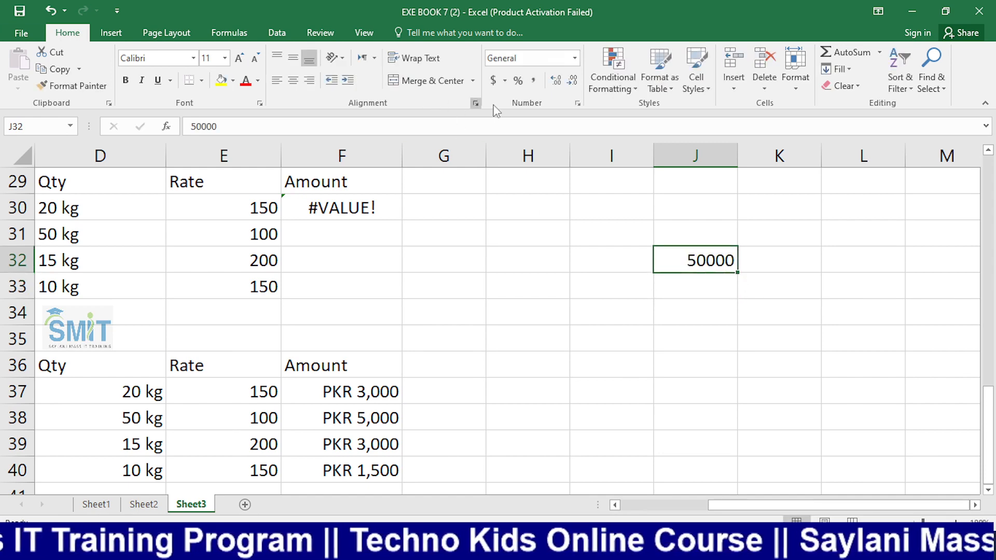
left_click(533, 82)
left_click(704, 359)
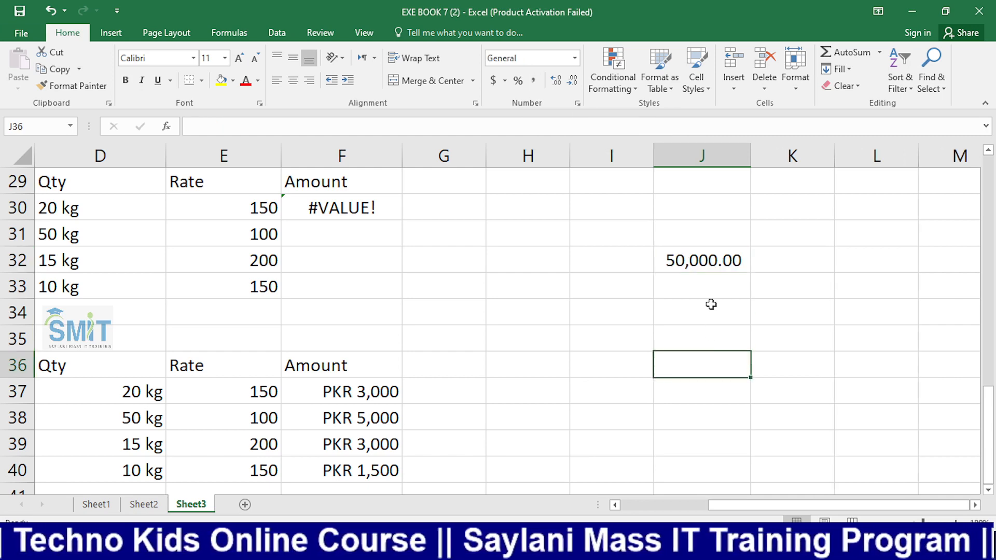
left_click(703, 251)
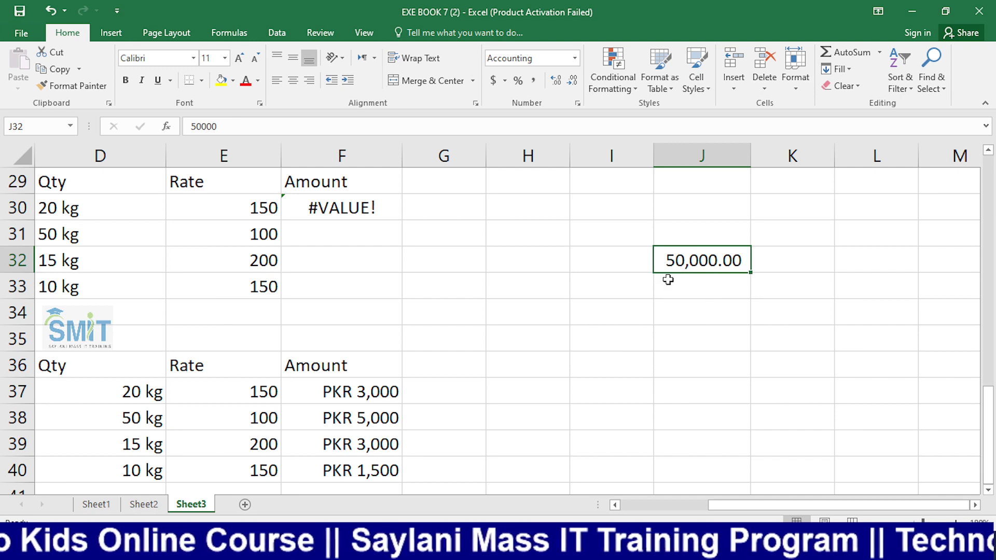
left_click(573, 82)
left_click(572, 82)
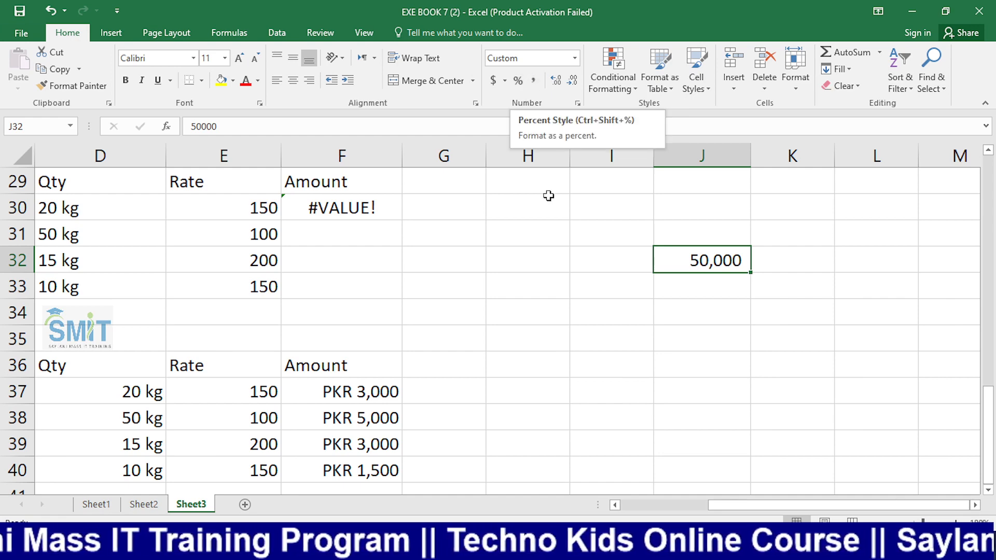
left_click(543, 253)
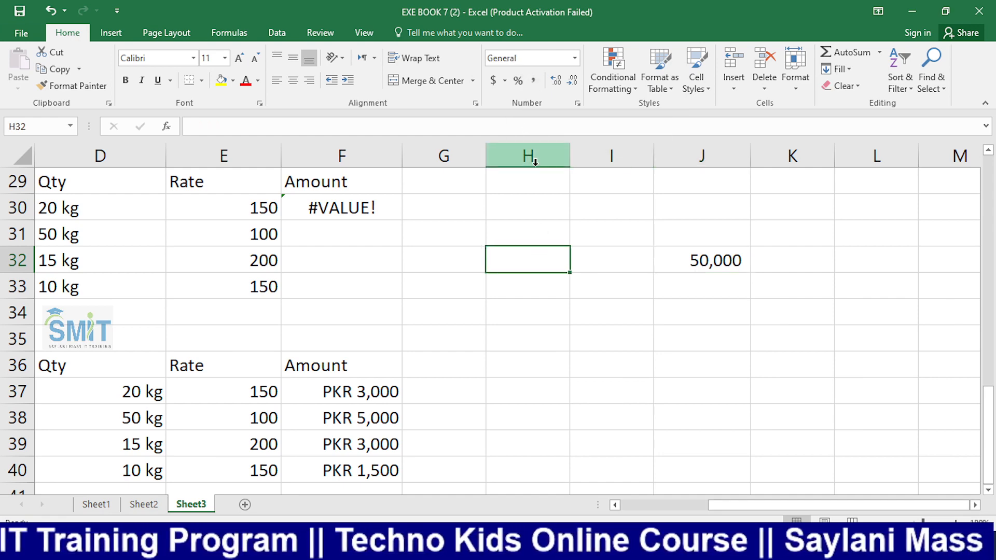
Enter 50 in H32 and apply Percent Style, showing 5000%
type("50")
left_click(620, 399)
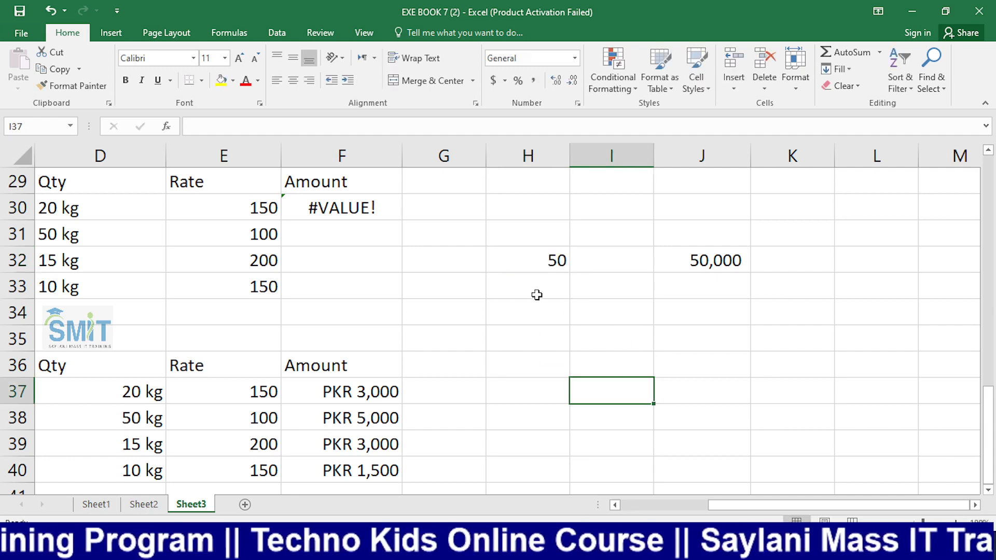
left_click(519, 261)
left_click(516, 83)
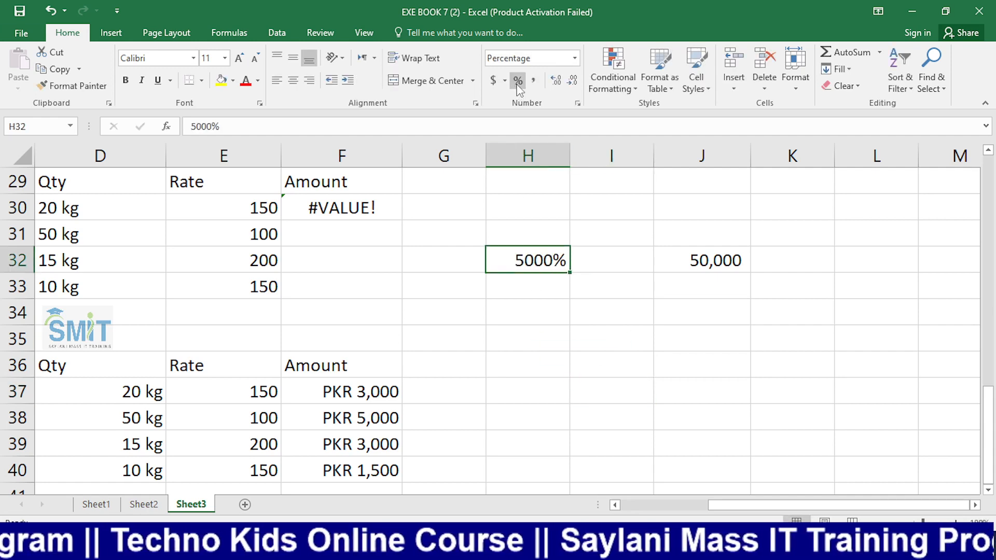
left_click(592, 286)
left_click(541, 266)
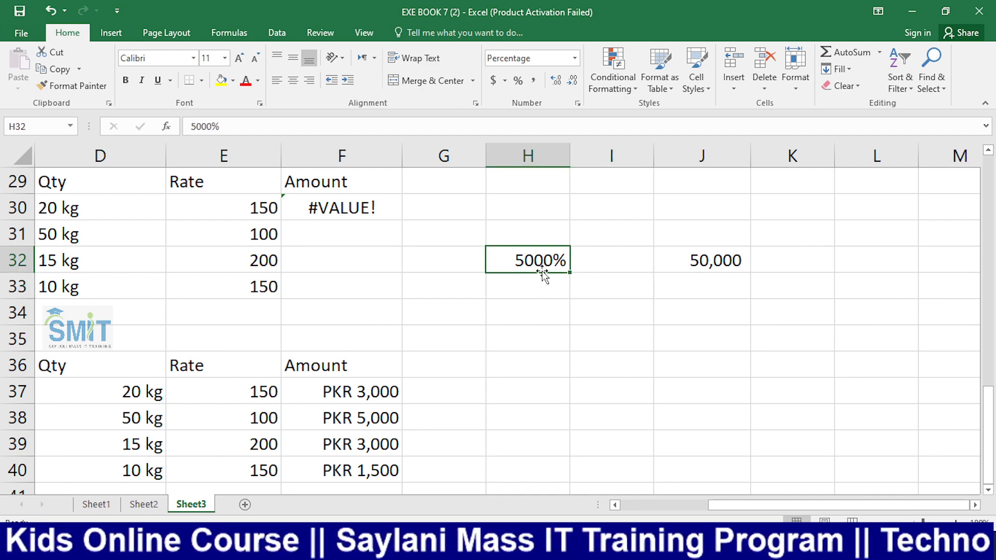
left_click(556, 298)
left_click(545, 271)
Format I34 as a percentage first, then enter 50 so it reads 50%
left_click(606, 311)
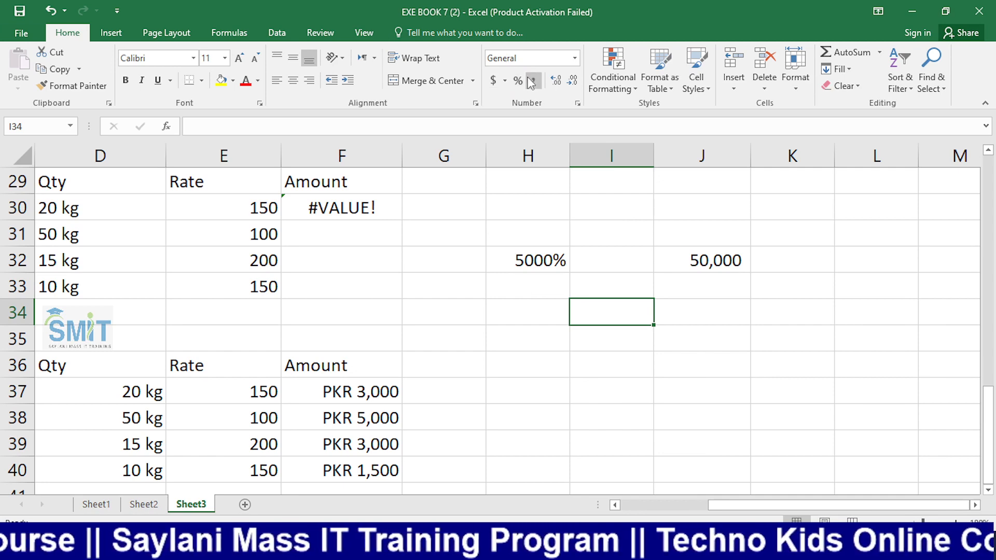
left_click_drag(608, 309, 619, 433)
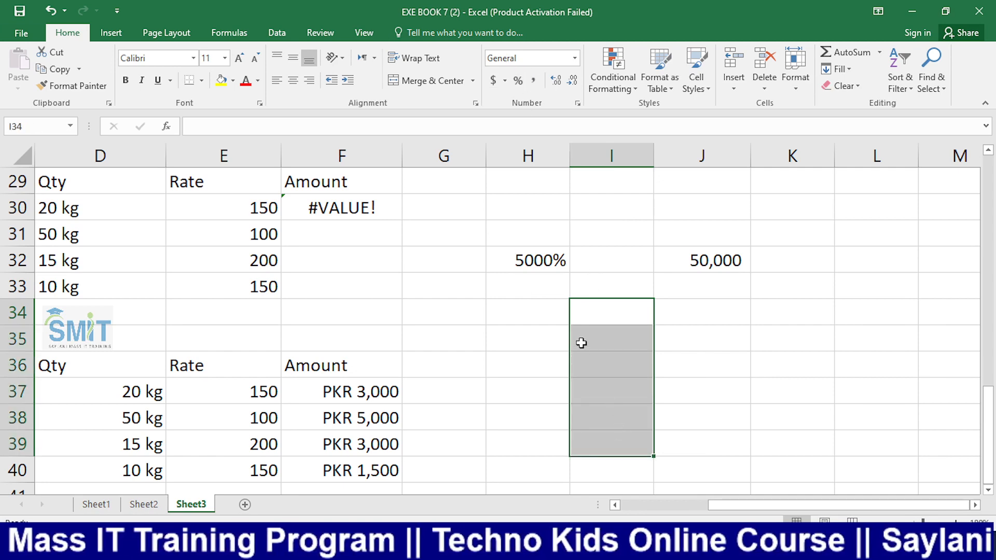
left_click(583, 324)
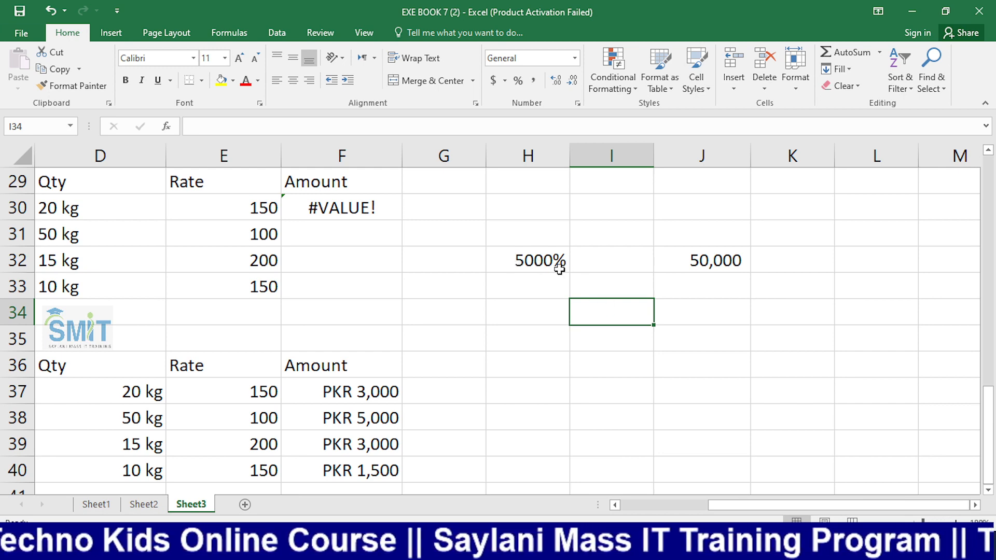
left_click(542, 266)
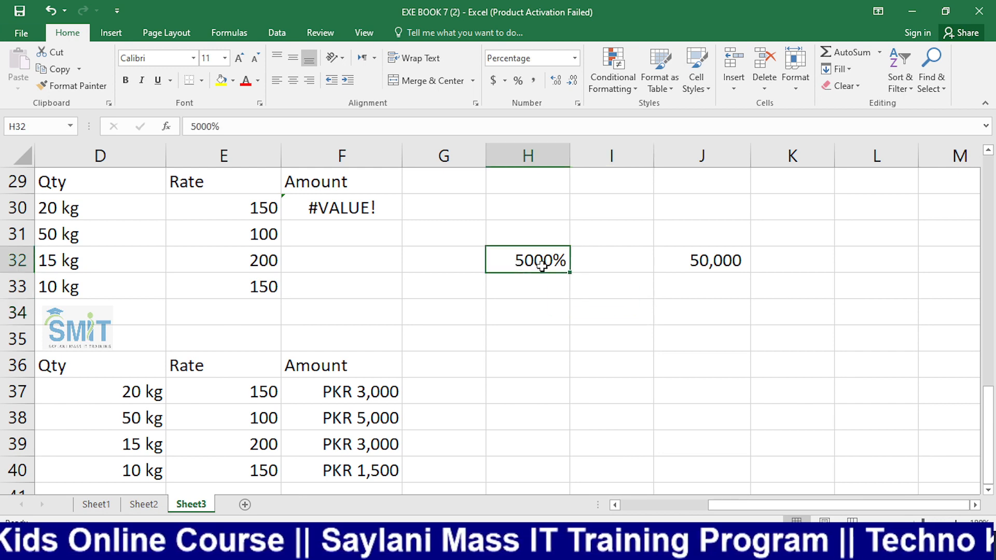
left_click(589, 310)
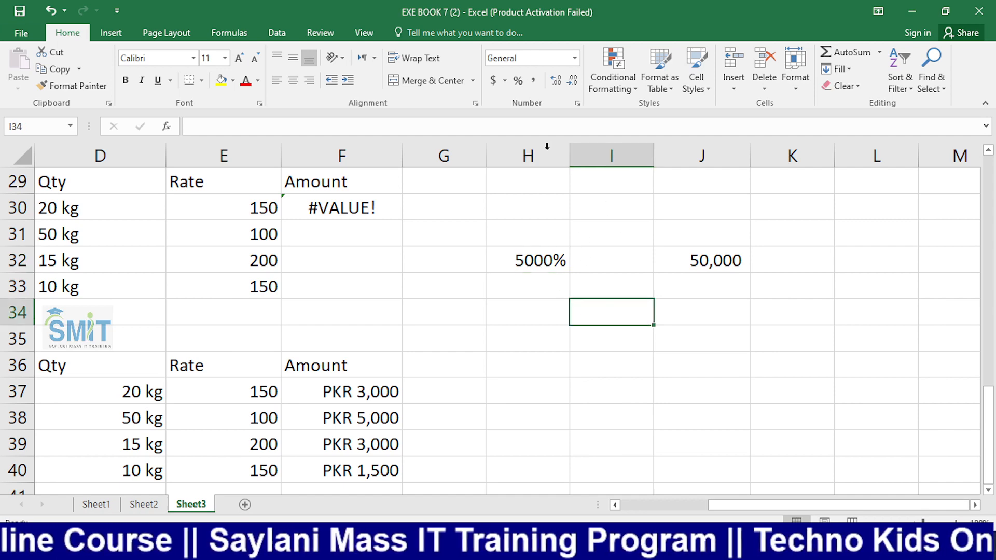
left_click(516, 85)
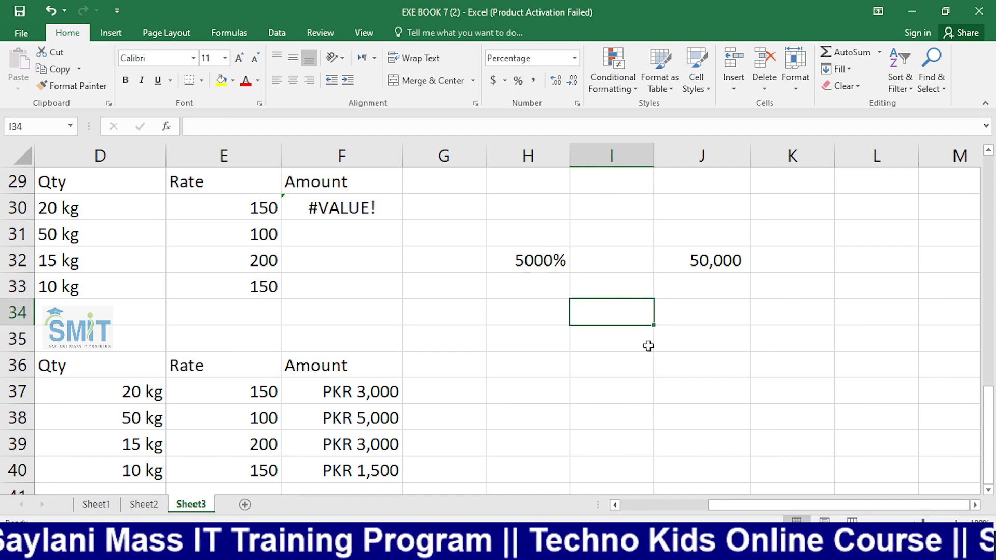
type("50")
key("Return")
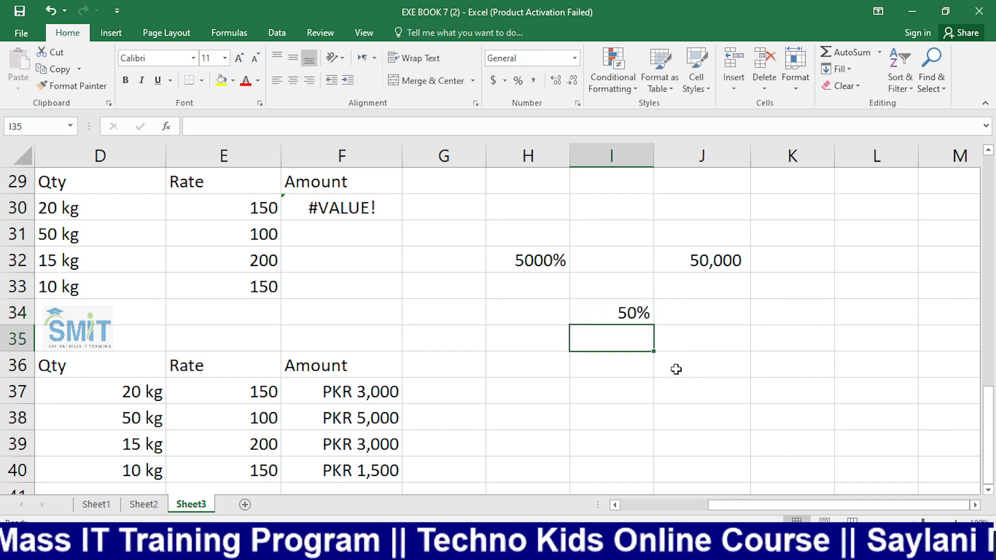
left_click(623, 311)
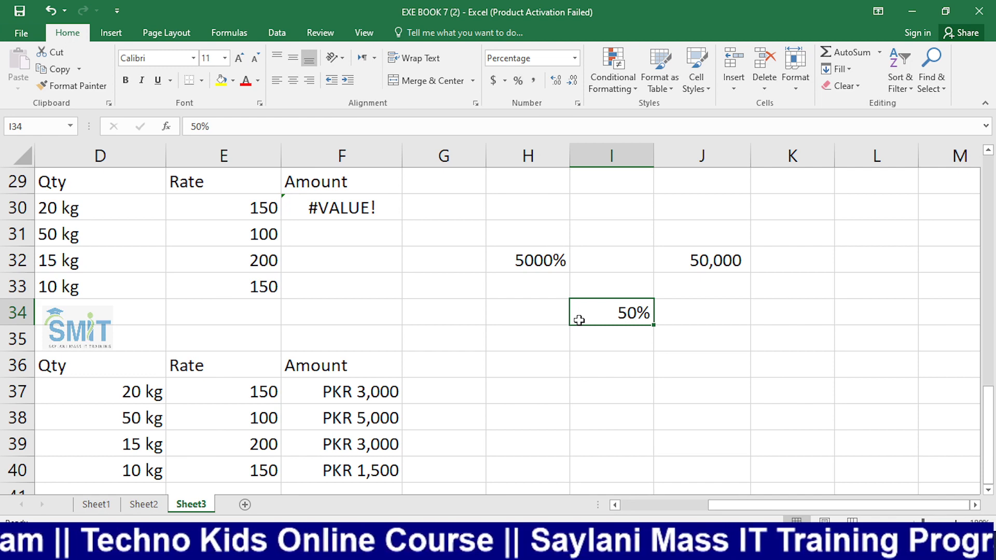
left_click(763, 367)
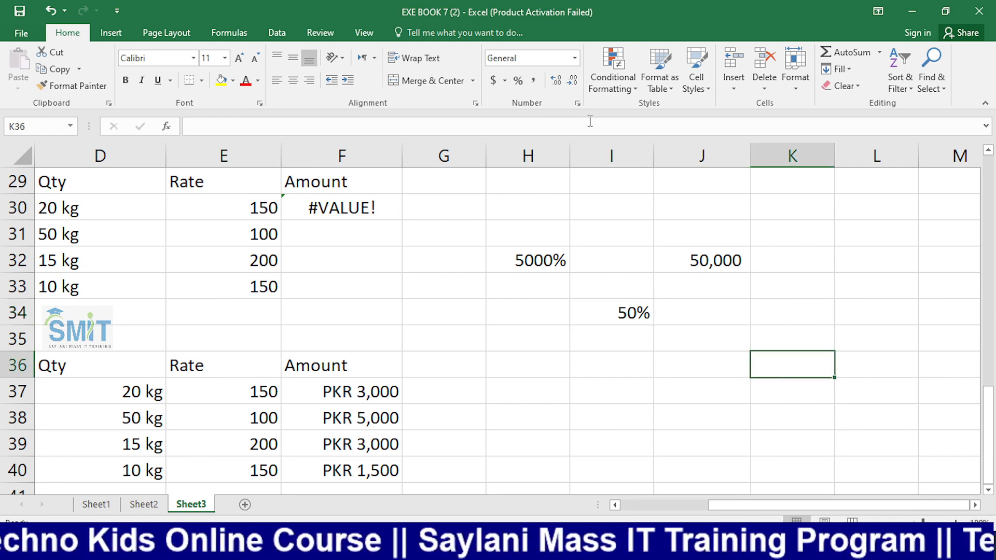
left_click(575, 57)
left_click(544, 399)
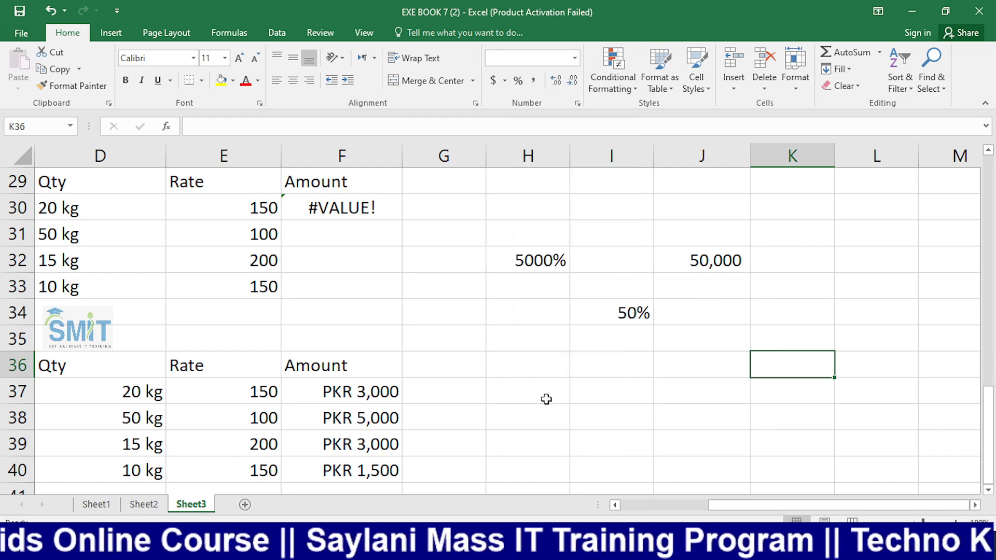
left_click(501, 183)
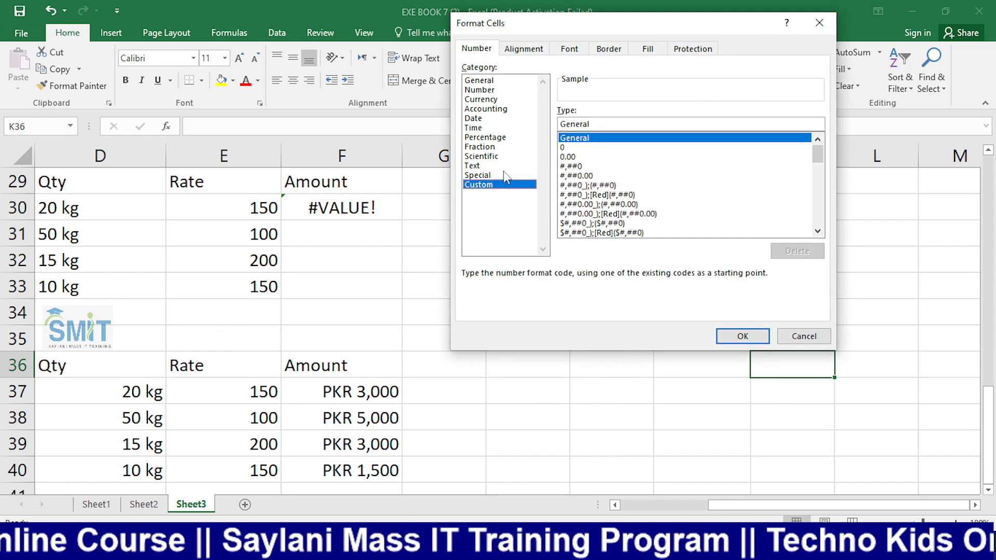
left_click(564, 147)
left_click(574, 124)
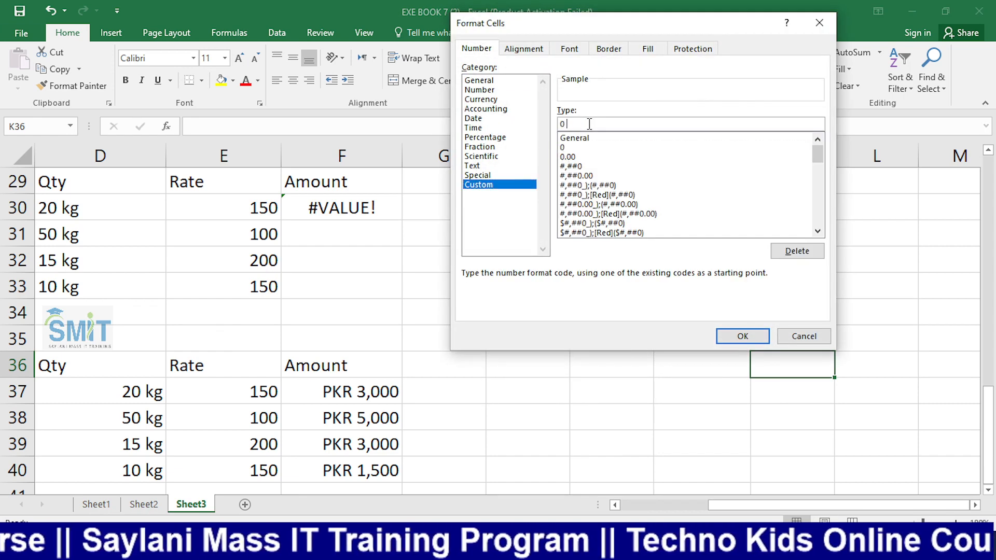
type("\"")
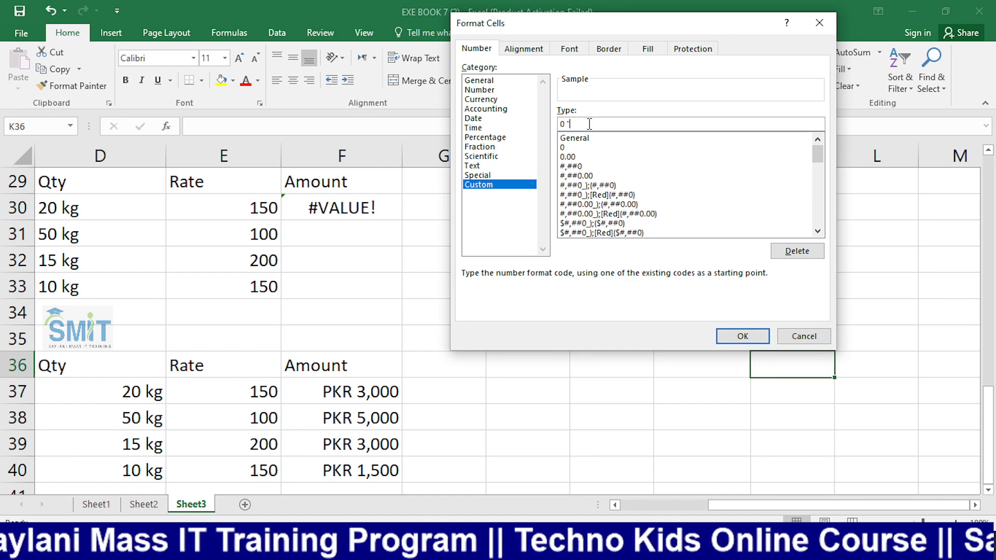
type("%\"")
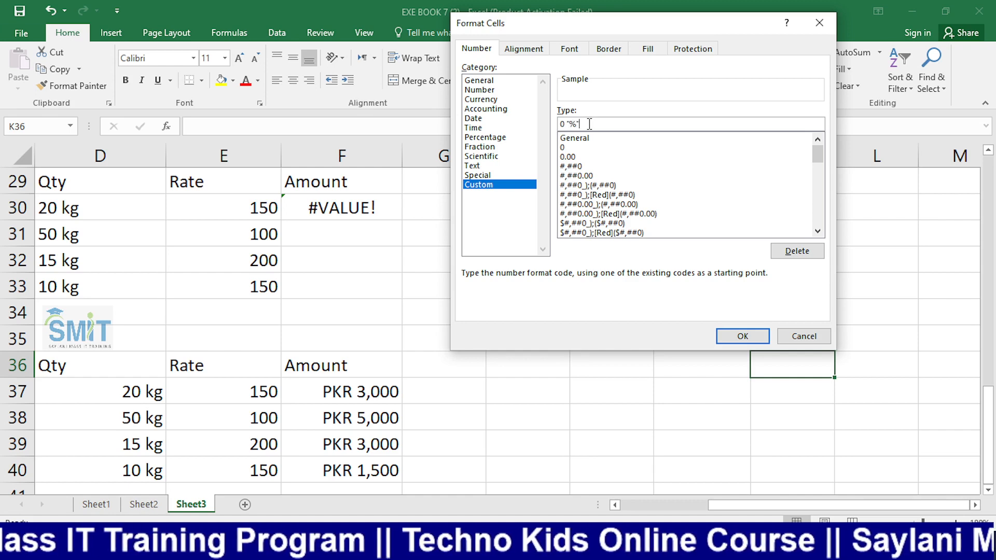
key("Return")
type("50")
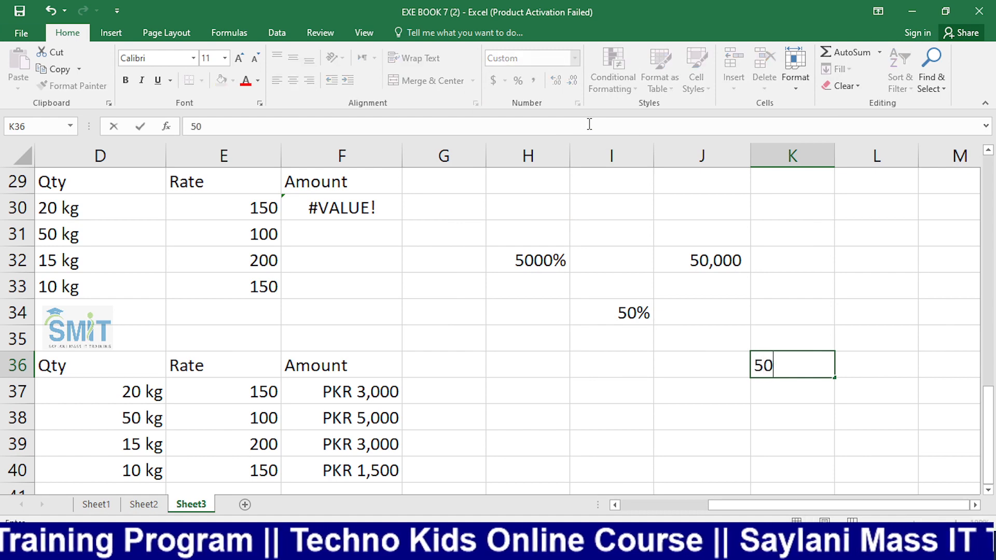
key("Return")
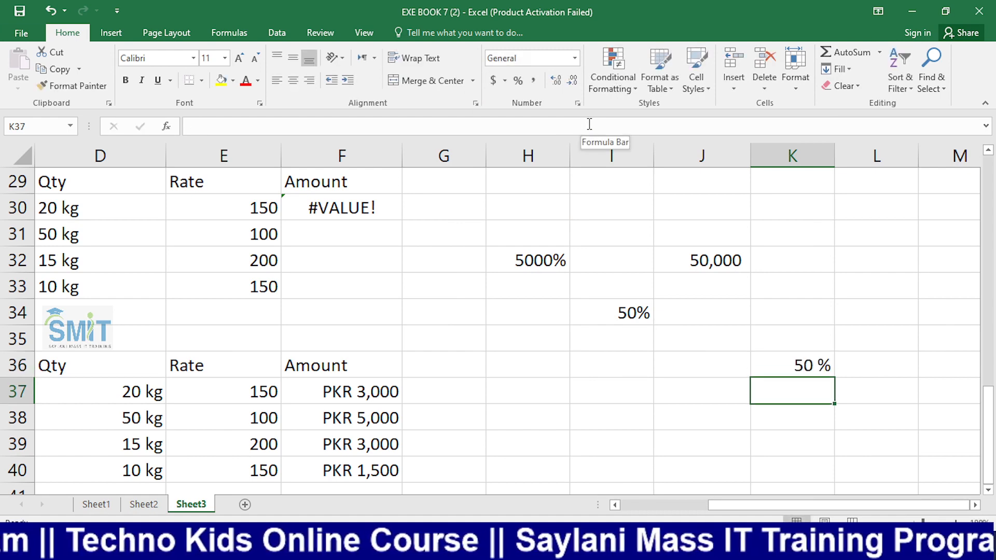
key("Up")
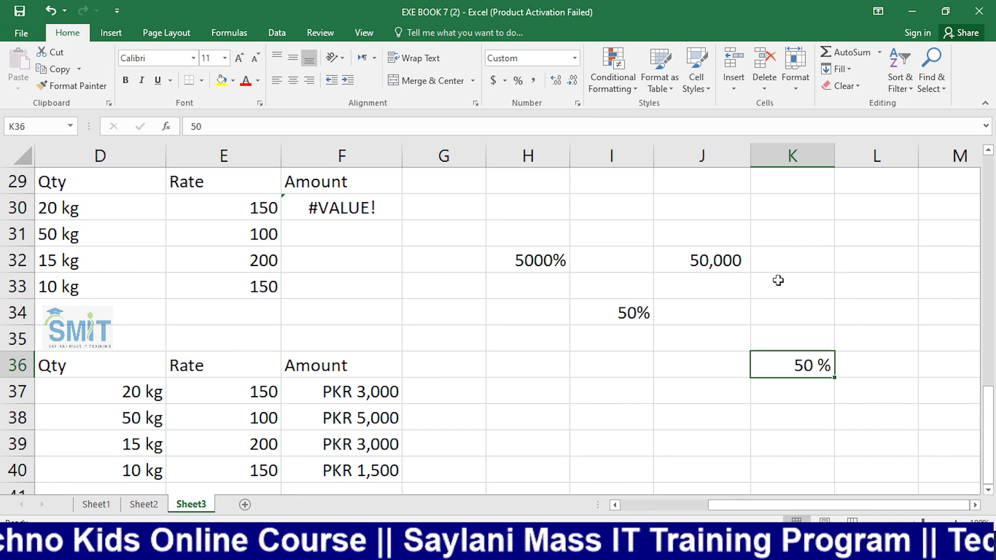
left_click(612, 314)
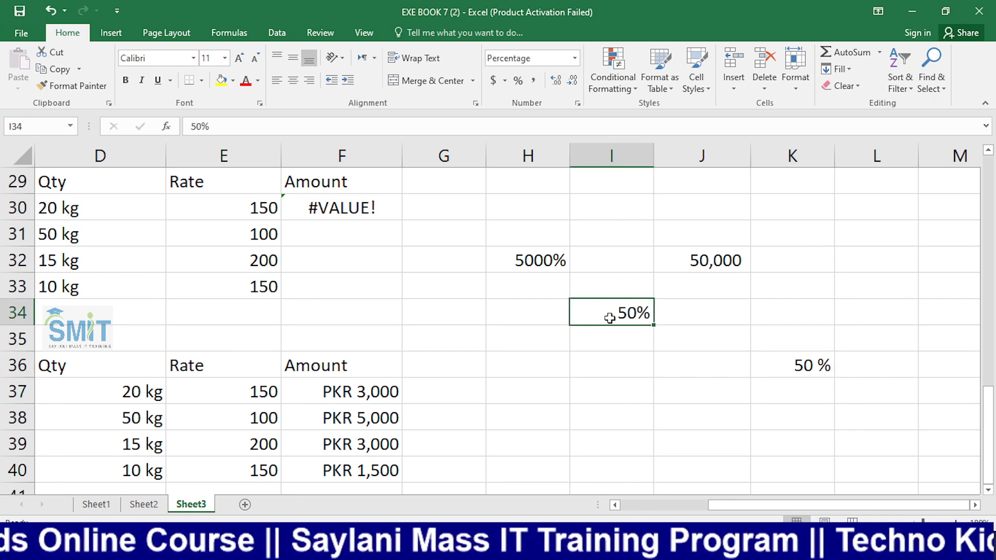
left_click(675, 371)
left_click(778, 372)
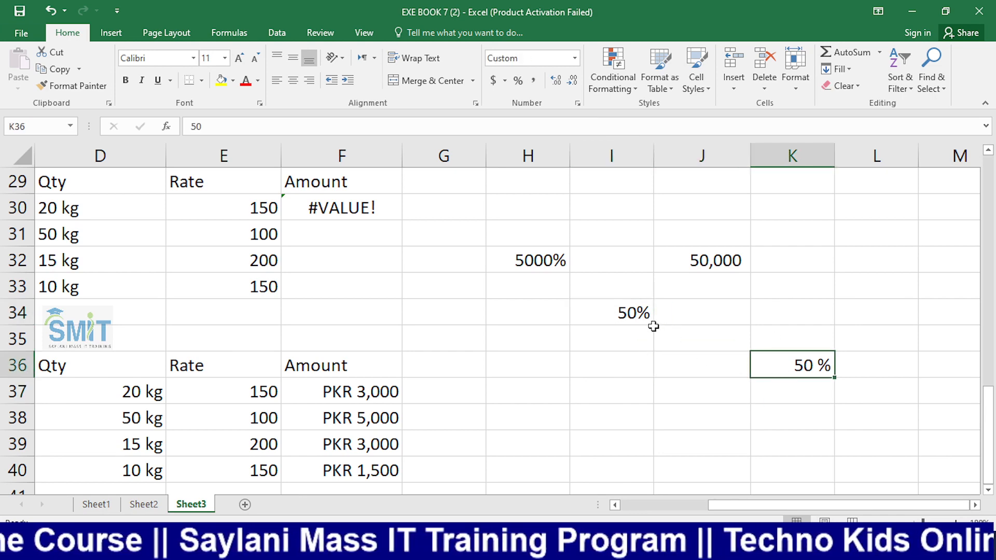
left_click(642, 315)
left_click(802, 366)
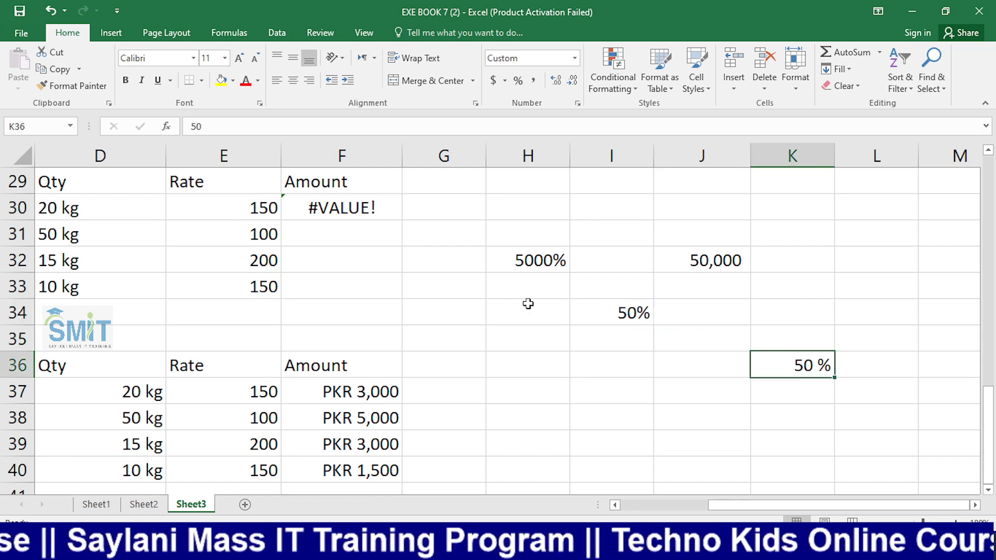
left_click(701, 313)
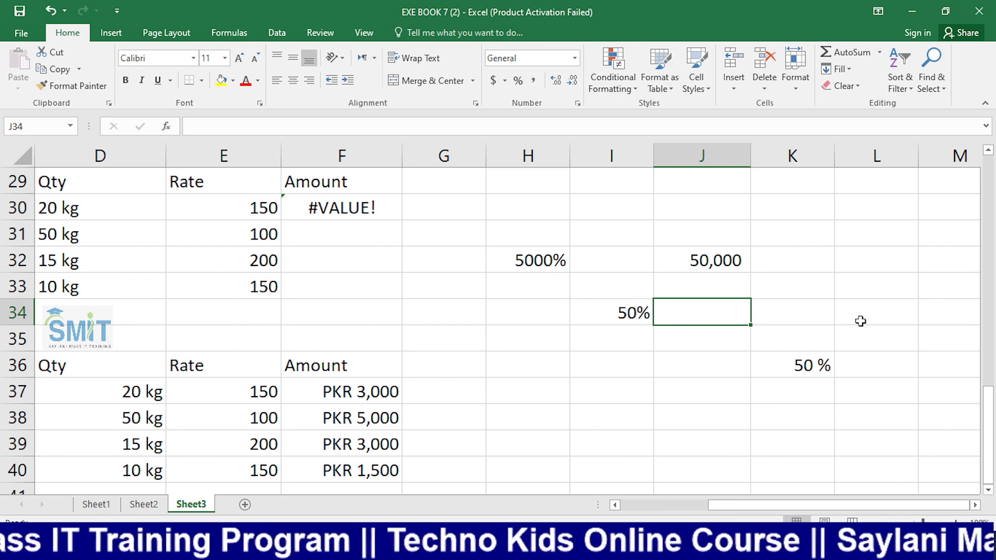
Enter 50 in J34 and the formula =I34=J34 in K34, which returns FALSE
type("50")
key("Tab")
type("=")
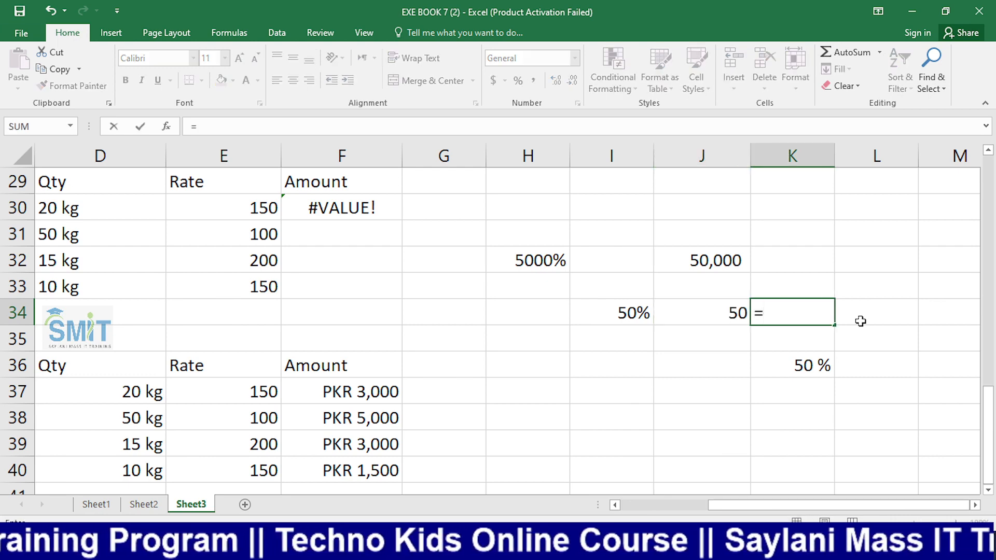
key("Left")
key("Left")
type("=")
key("Left")
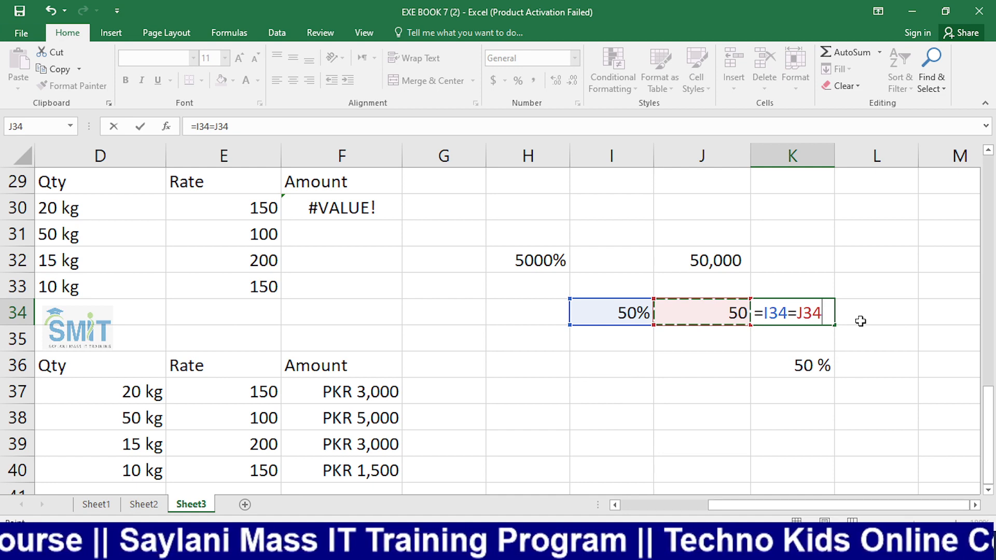
key("Return")
key("Up")
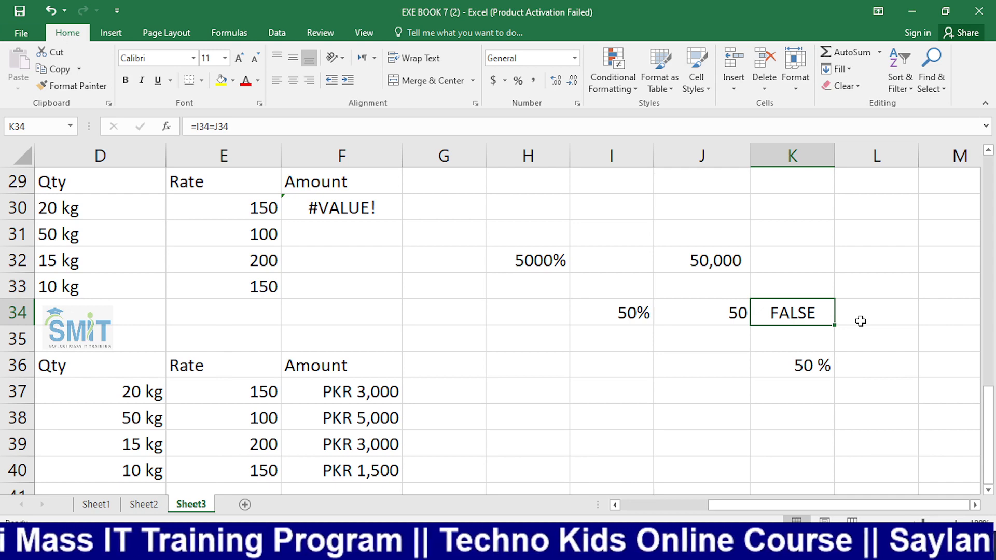
key("Return")
key("Up")
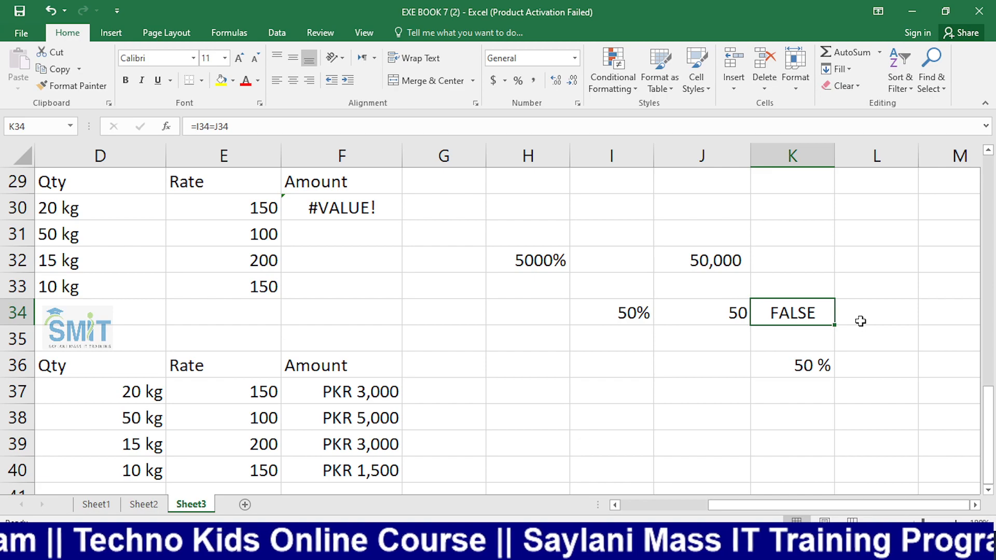
key("alt+Tab")
left_click(82, 410)
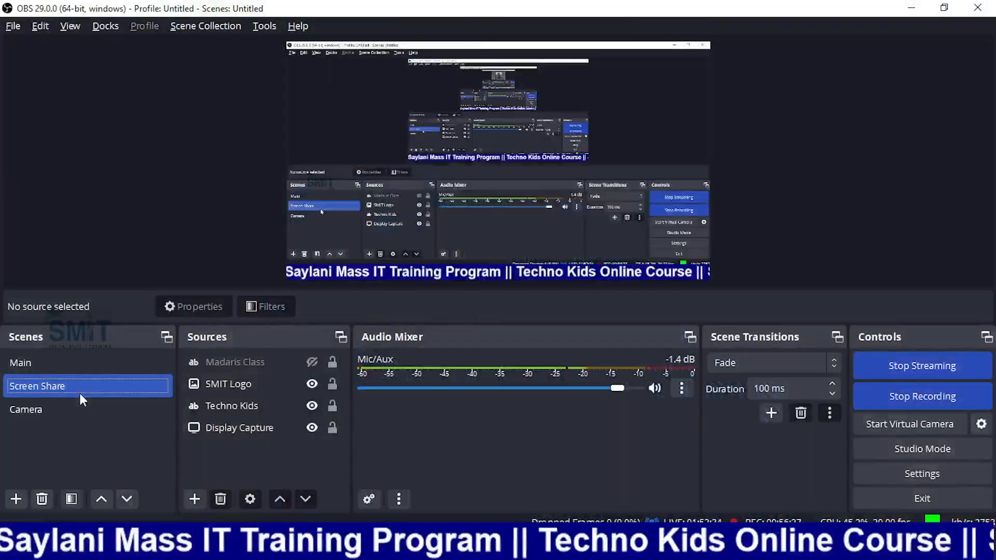
key("alt+Tab")
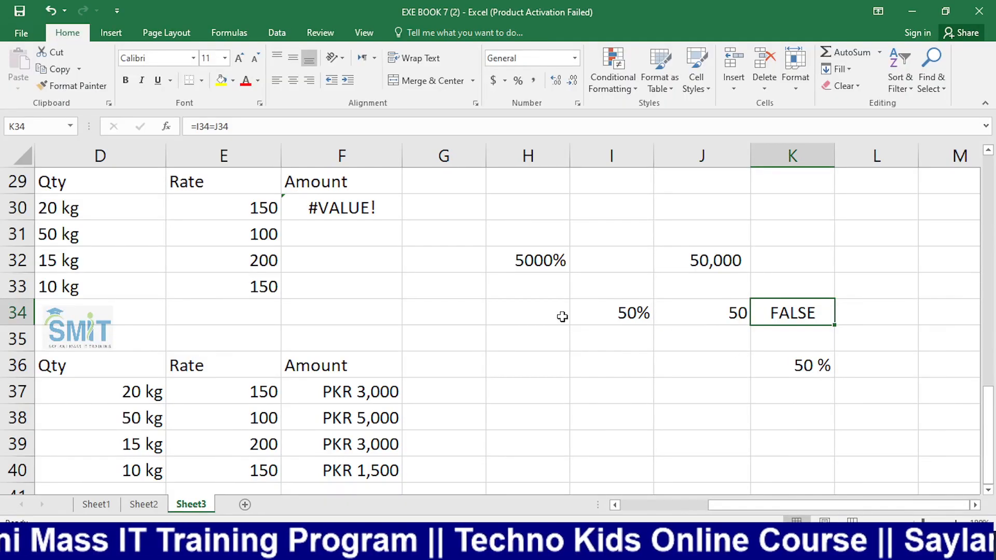
key("Left")
key("Left")
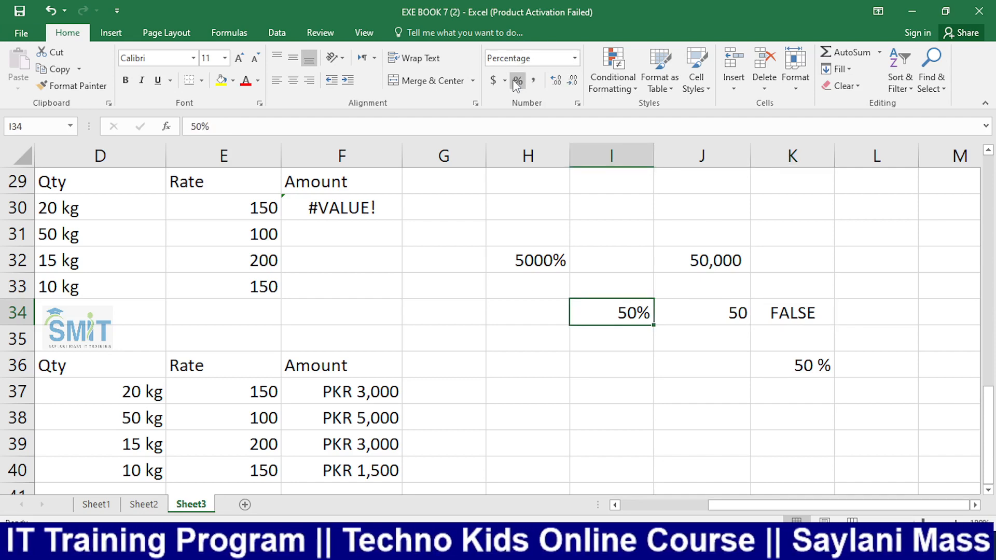
left_click(809, 363)
Enter 50 in L36, then try pasting K34's comparison formula into M36 and undo it
left_click(877, 372)
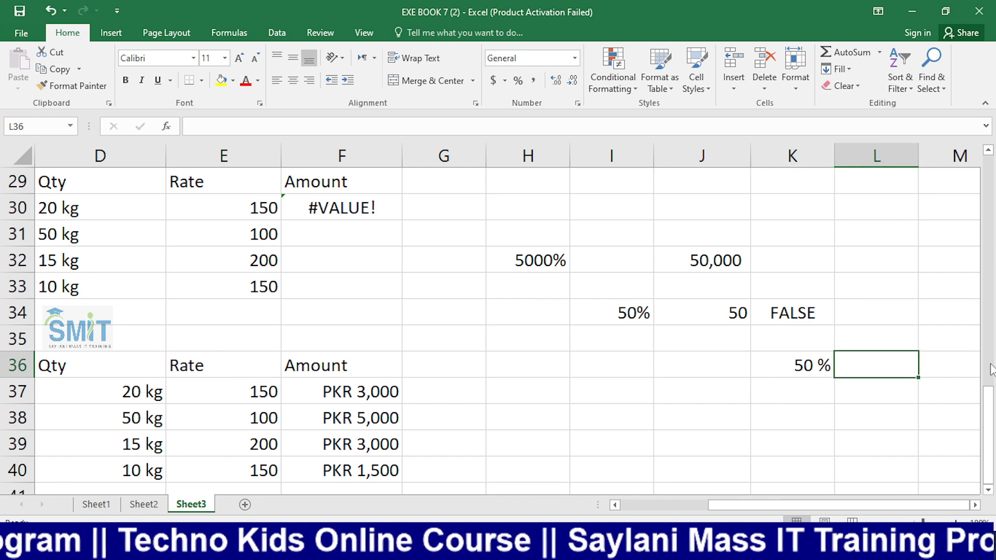
type("50")
key("Tab")
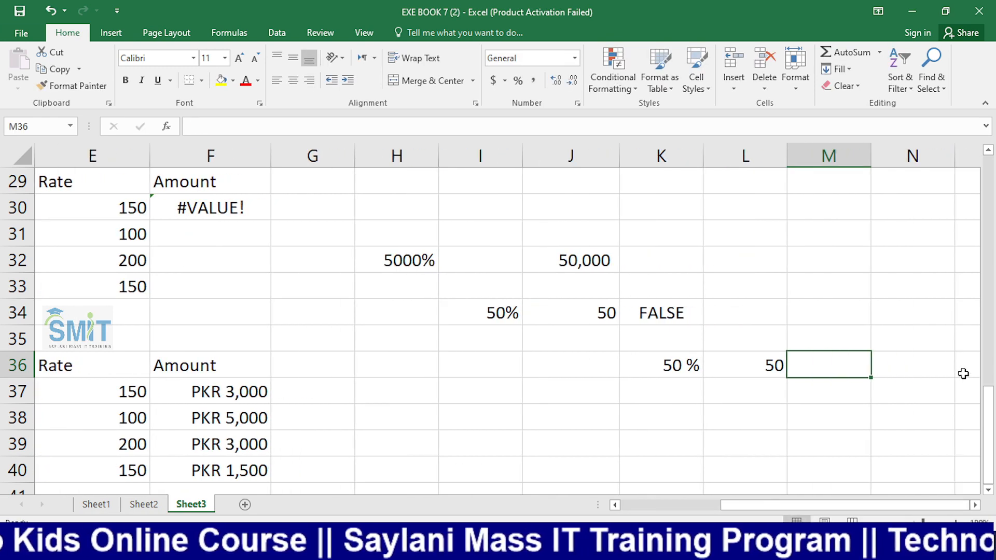
left_click(663, 309)
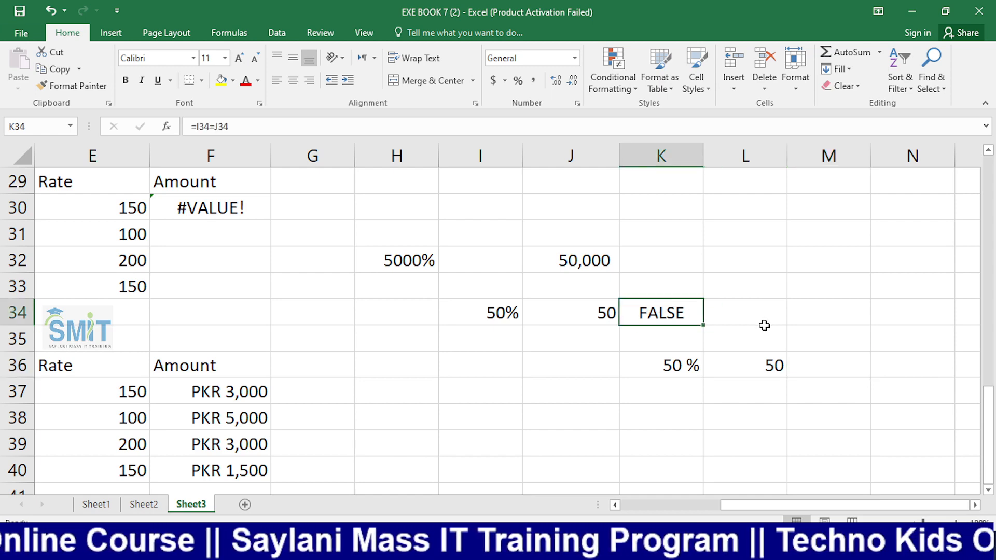
key("ctrl+c")
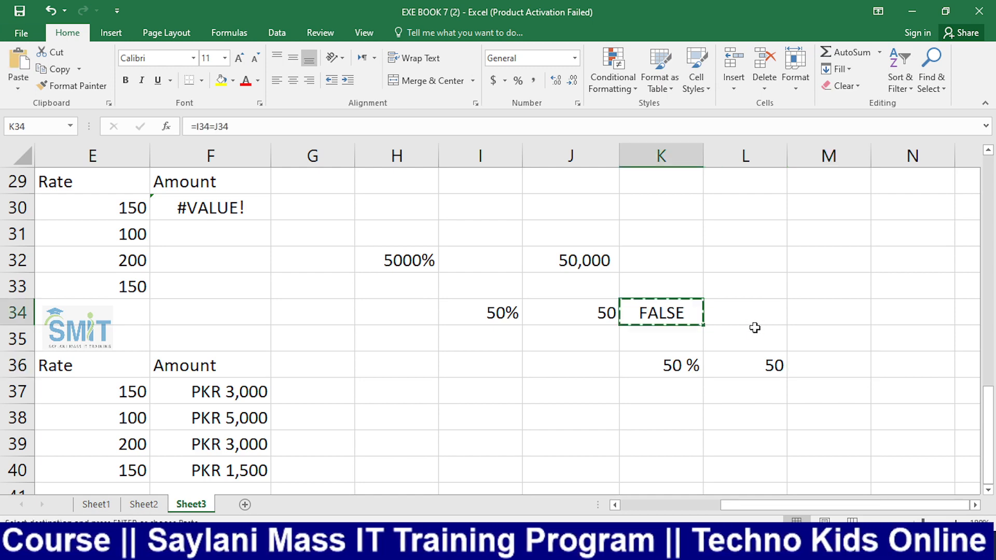
left_click(841, 362)
key("ctrl+v")
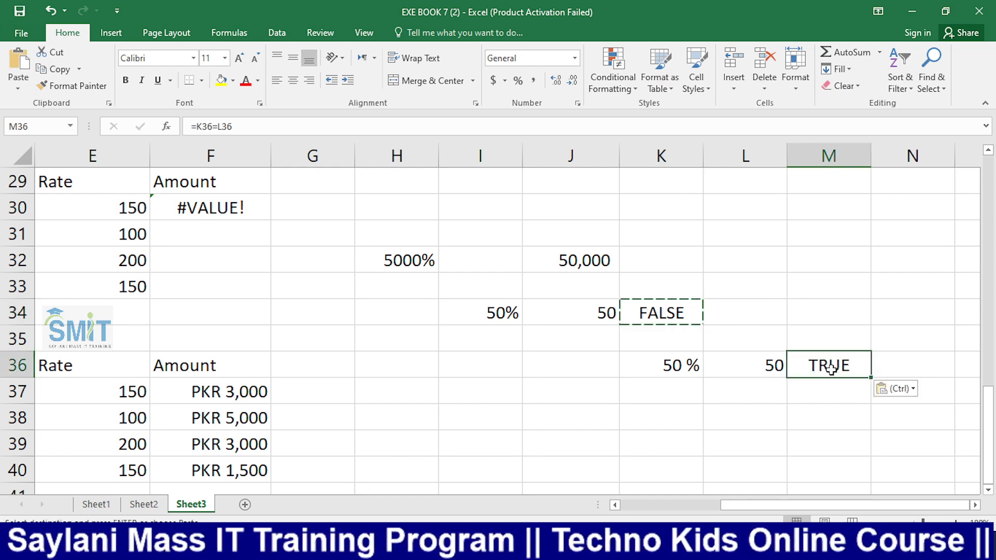
key("ctrl+z")
Enter the formula =K36=L36 in M36, which returns TRUE
type("=")
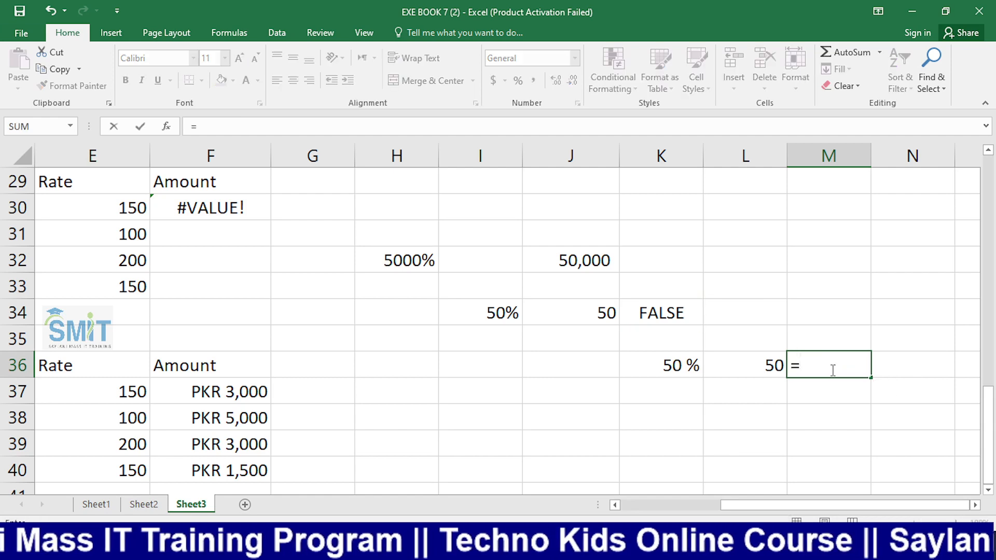
key("Left")
key("Left")
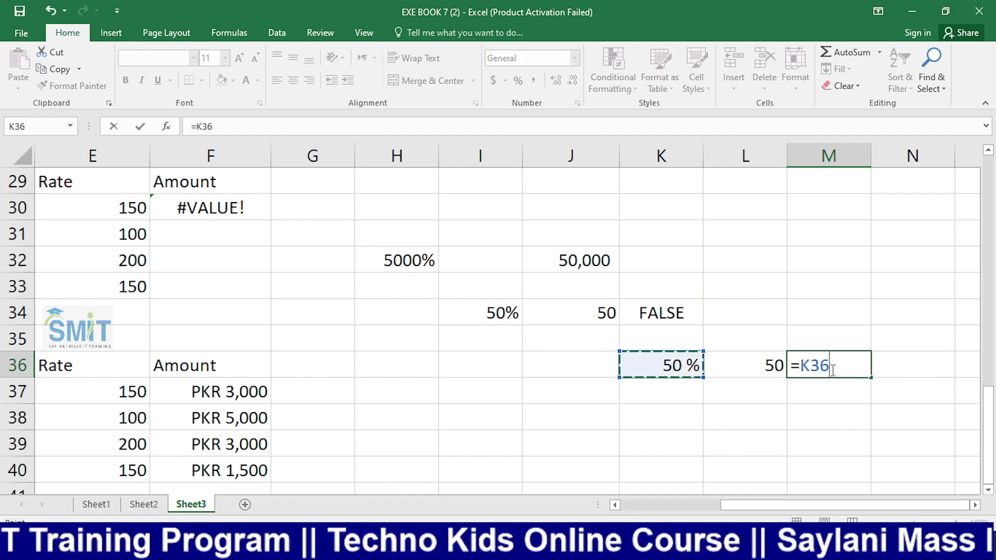
type("=")
key("Left")
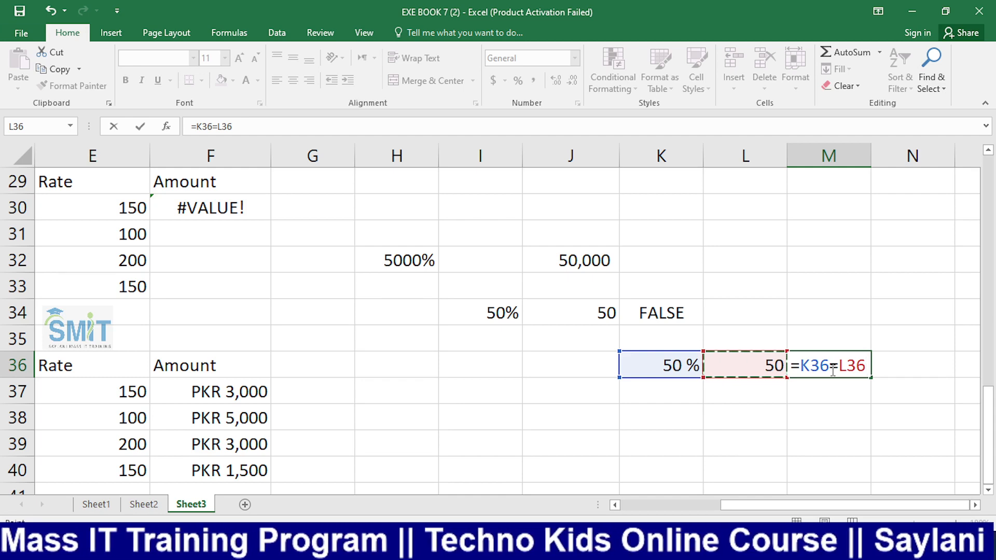
key("Return")
key("Up")
key("Left")
key("Left")
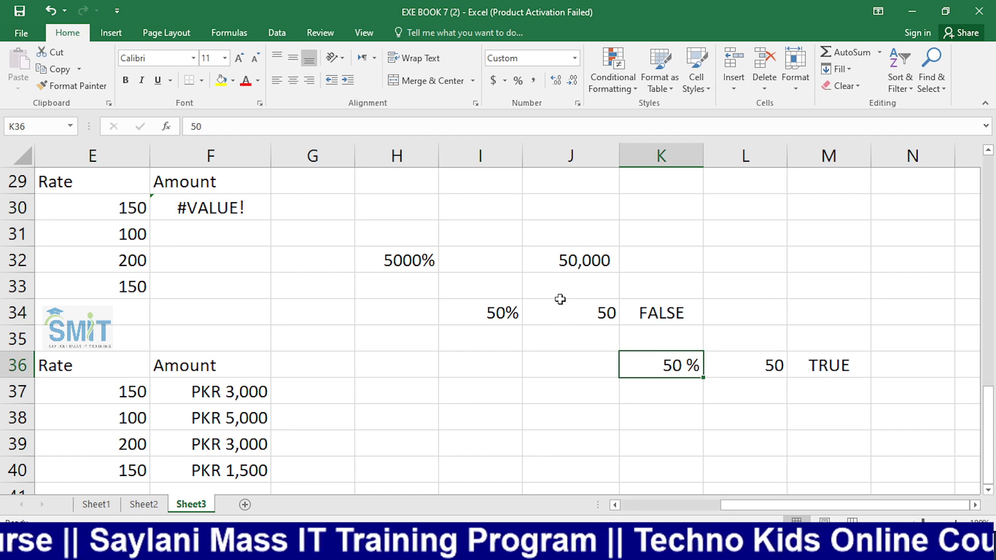
left_click(575, 58)
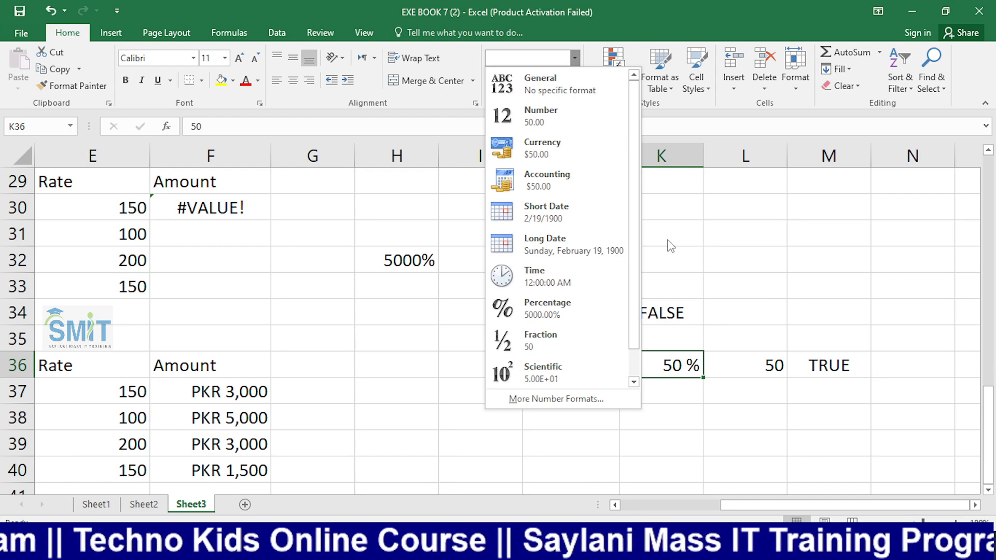
left_click(692, 241)
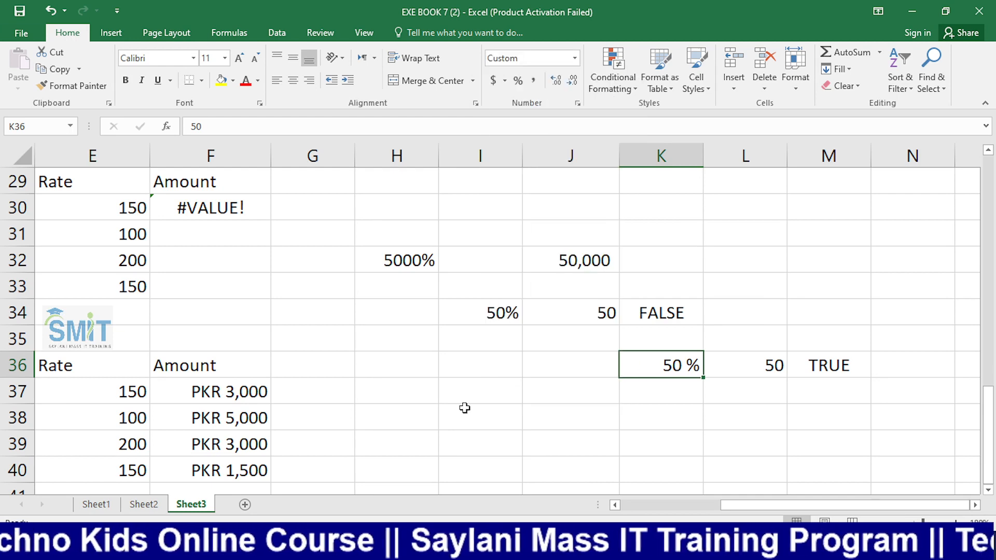
scroll(463, 410, "down", 1)
left_click(492, 371)
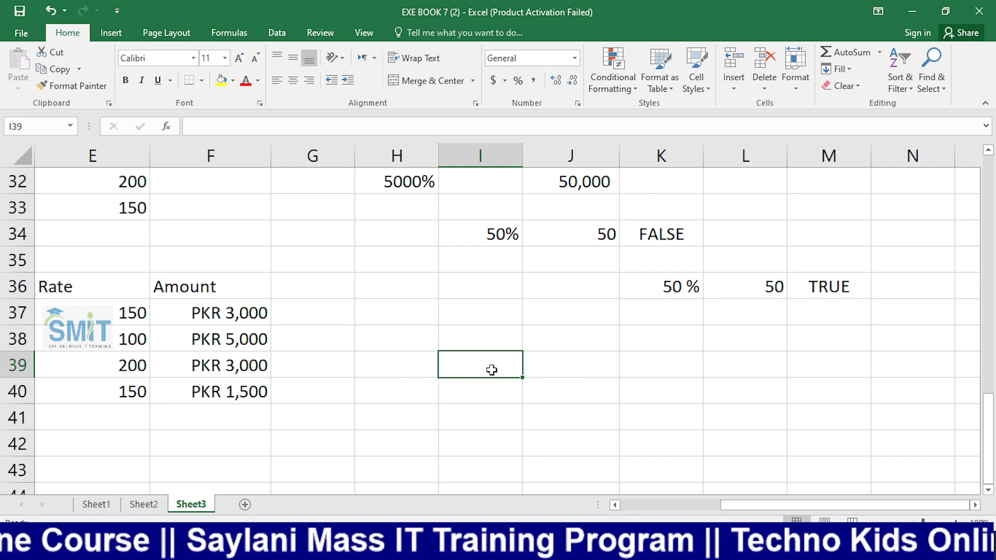
type("50")
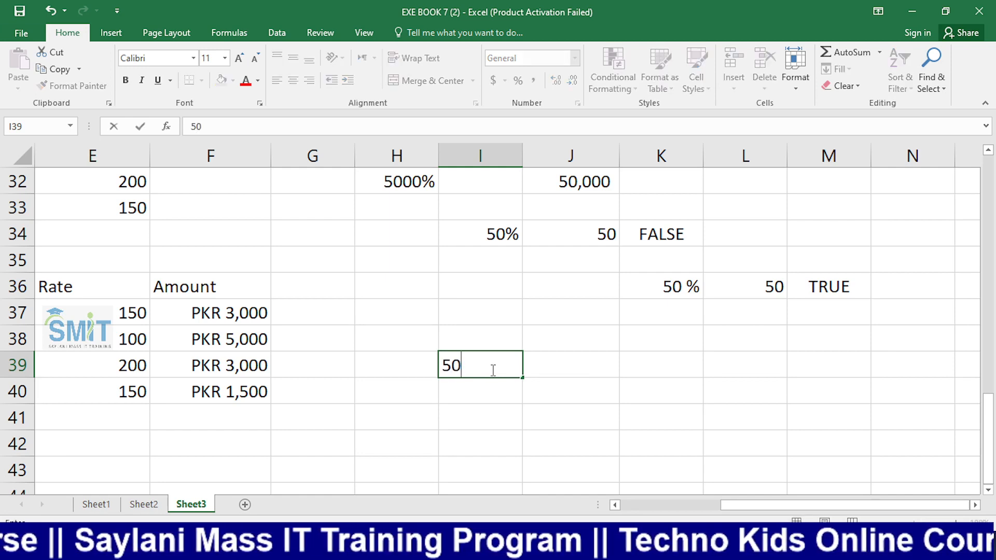
left_click(574, 278)
left_click(504, 356)
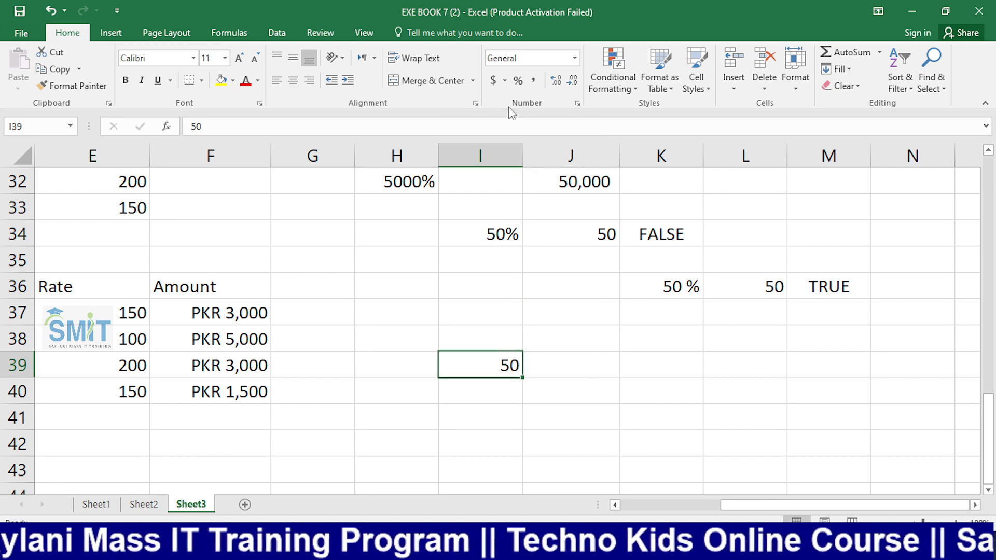
left_click(518, 81)
left_click(608, 375)
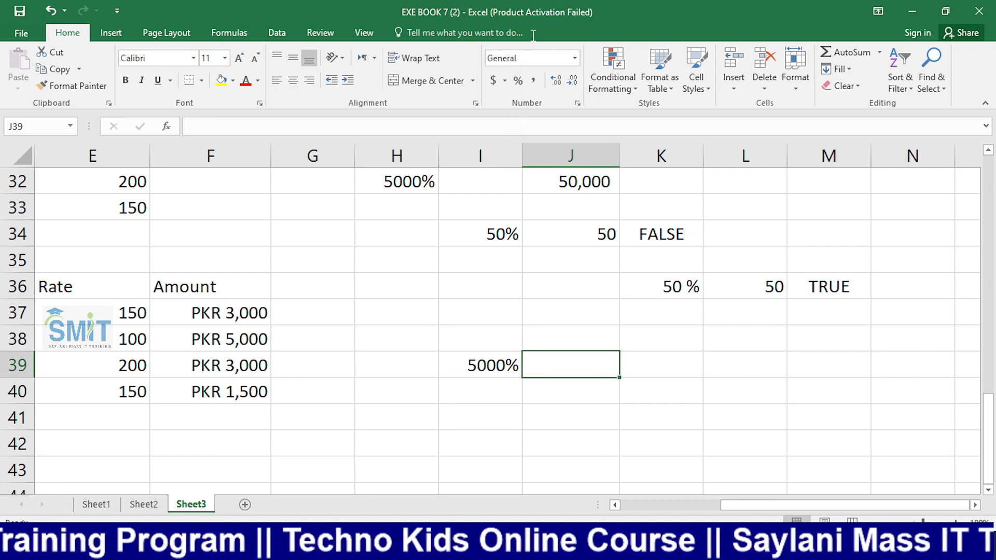
left_click(519, 83)
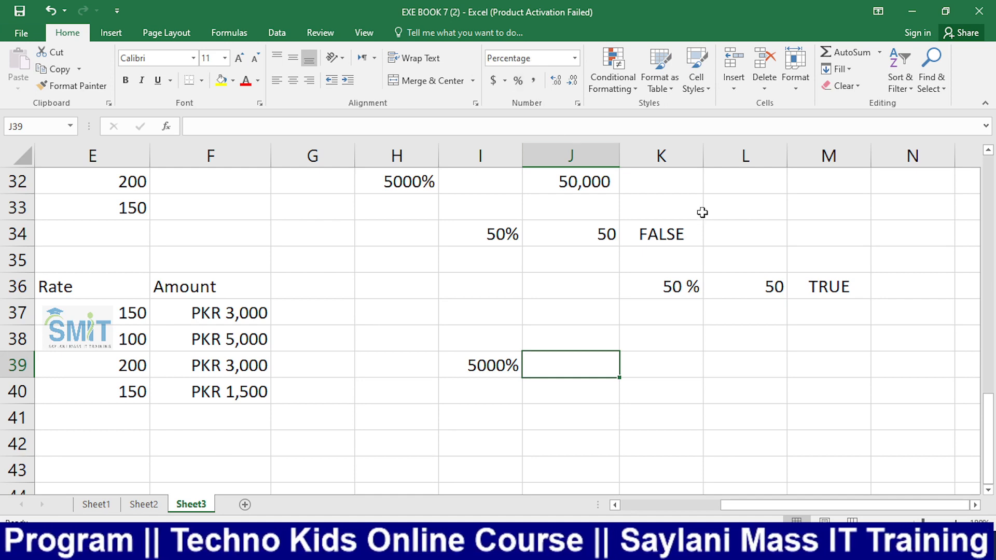
type("50")
key("Return")
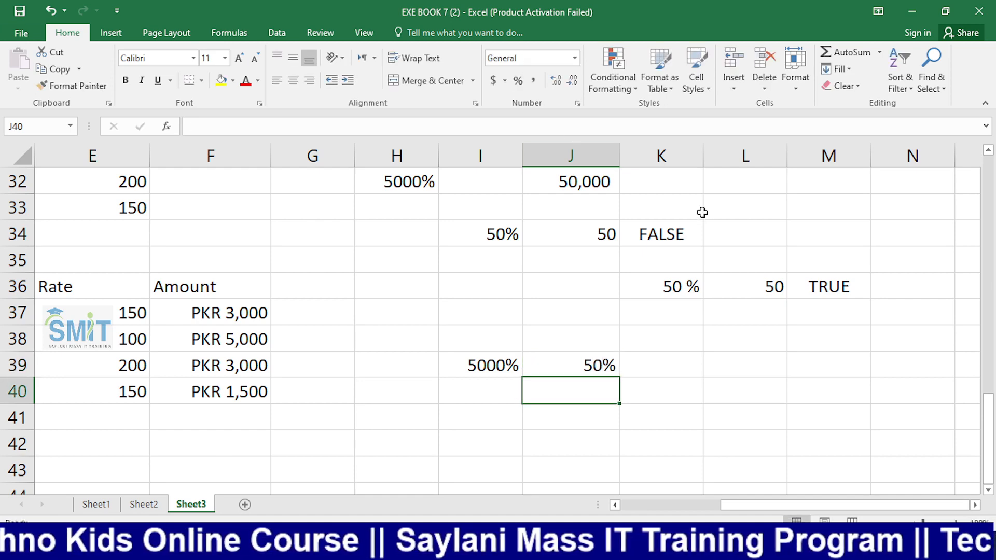
key("Up")
key("Left")
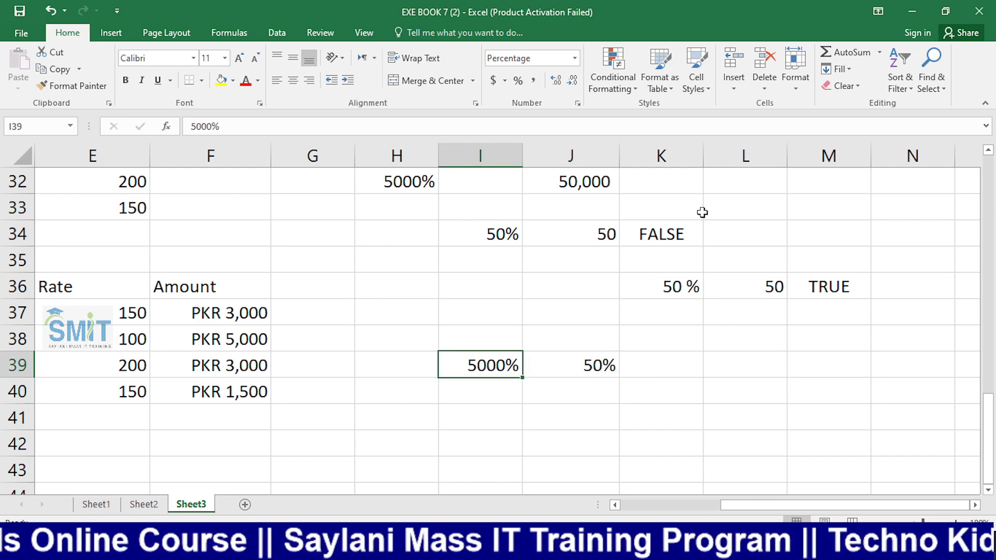
key("Right")
key("Left")
key("Right")
key("Left")
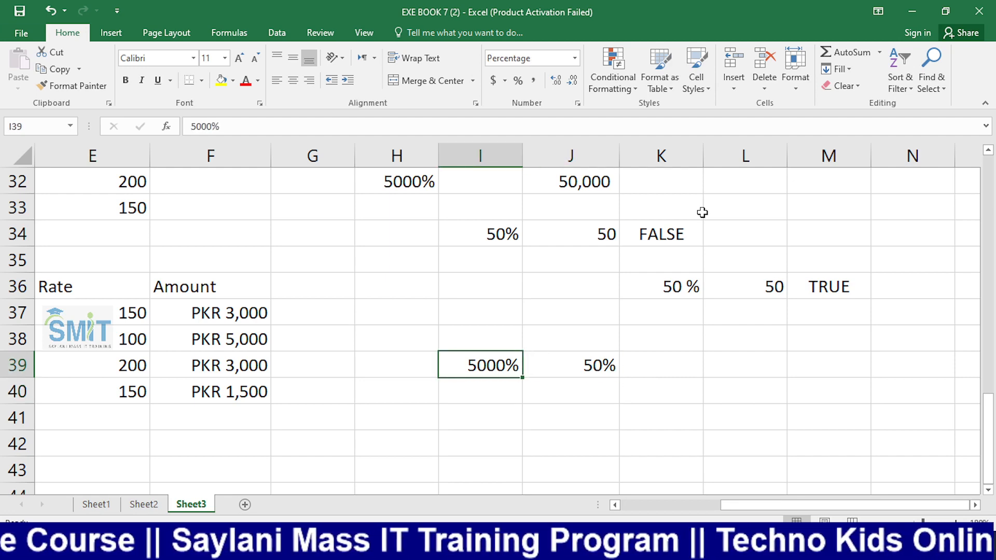
Open Data Validation for empty cell L39 and set Allow to Date
left_click(277, 34)
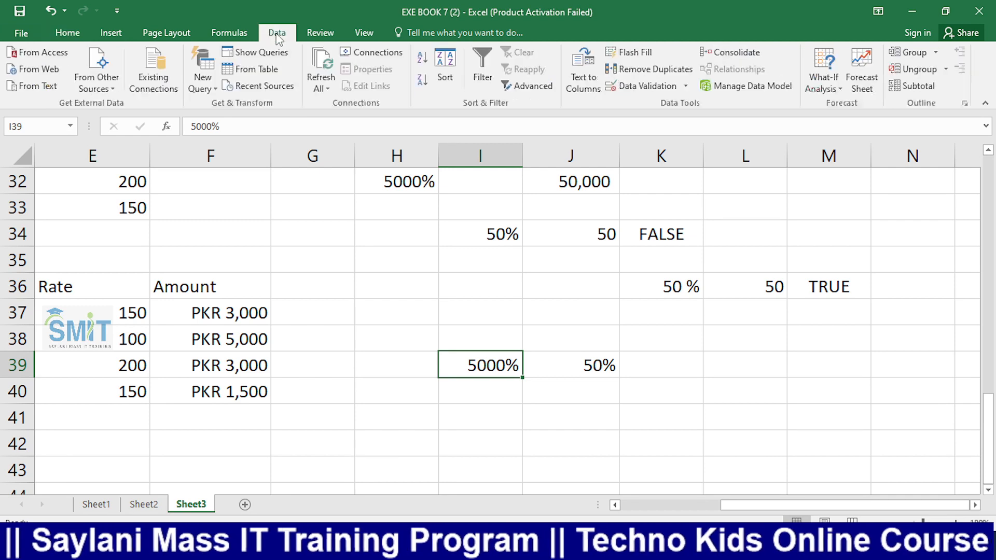
left_click(737, 361)
left_click(686, 85)
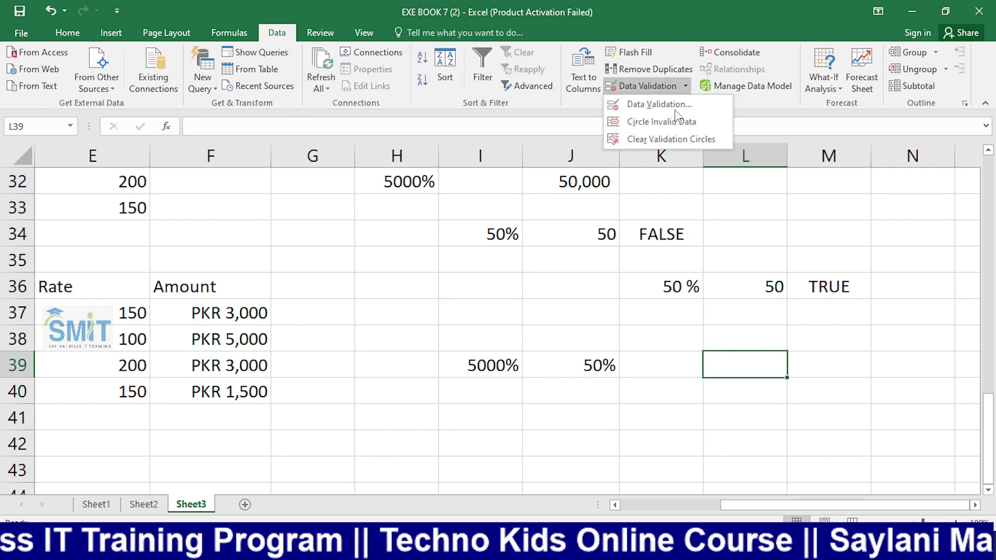
left_click(667, 105)
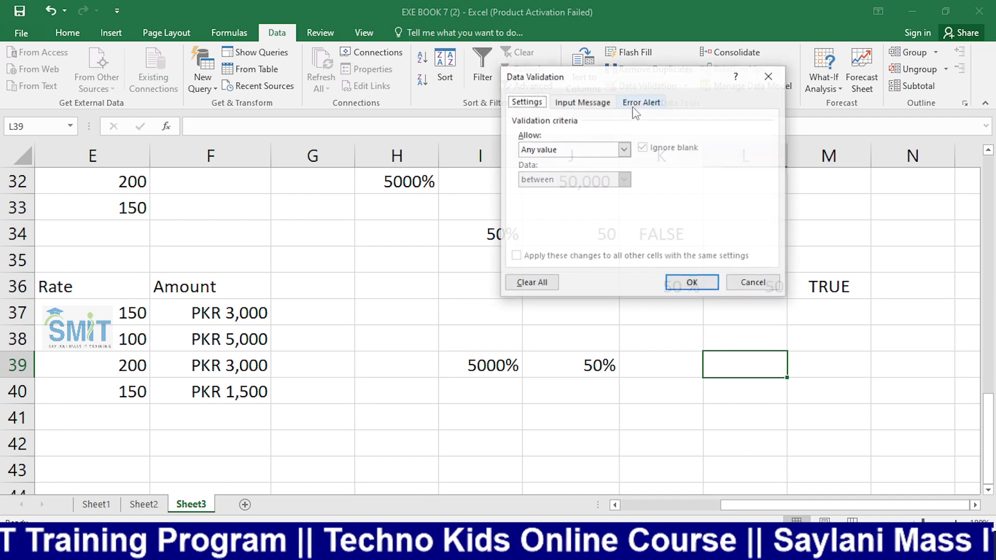
left_click(623, 150)
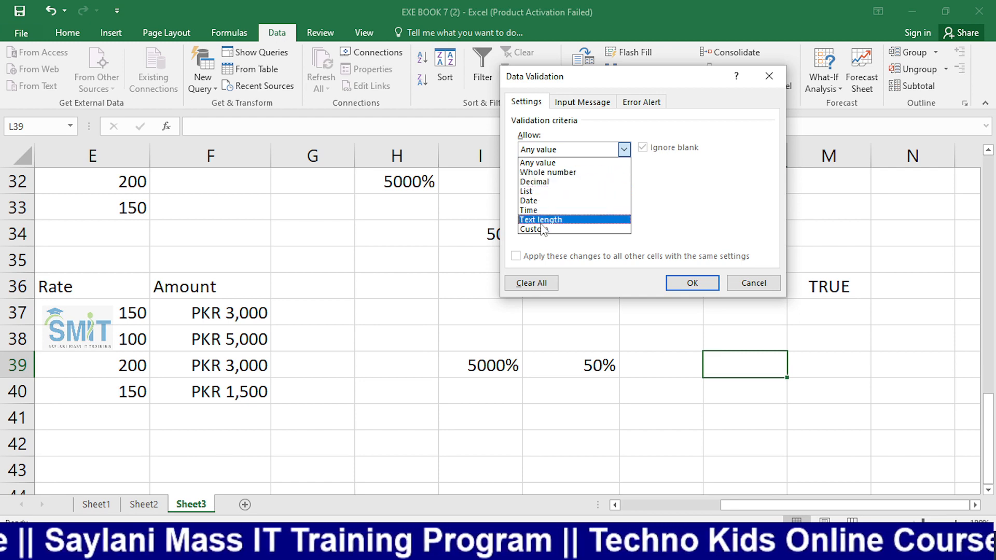
left_click(540, 202)
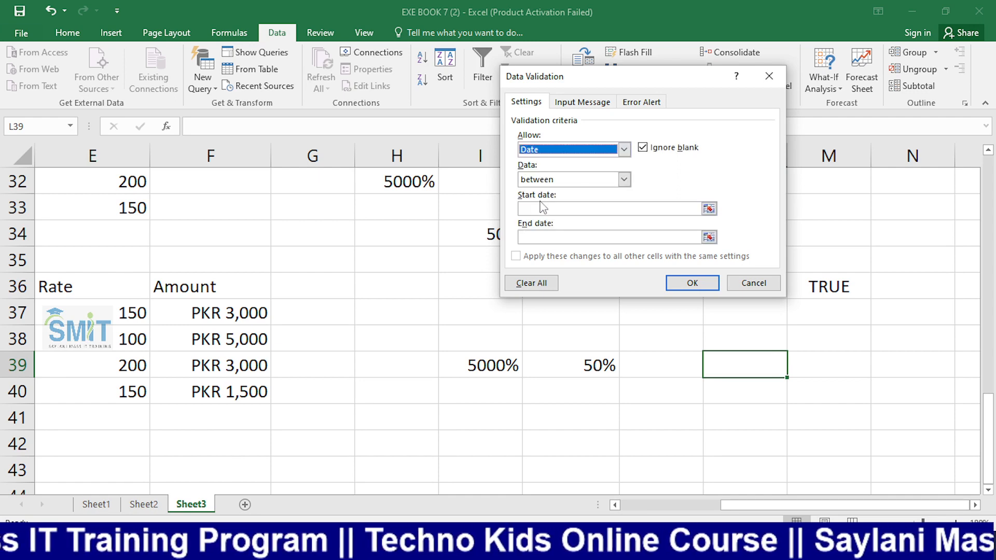
left_click(544, 234)
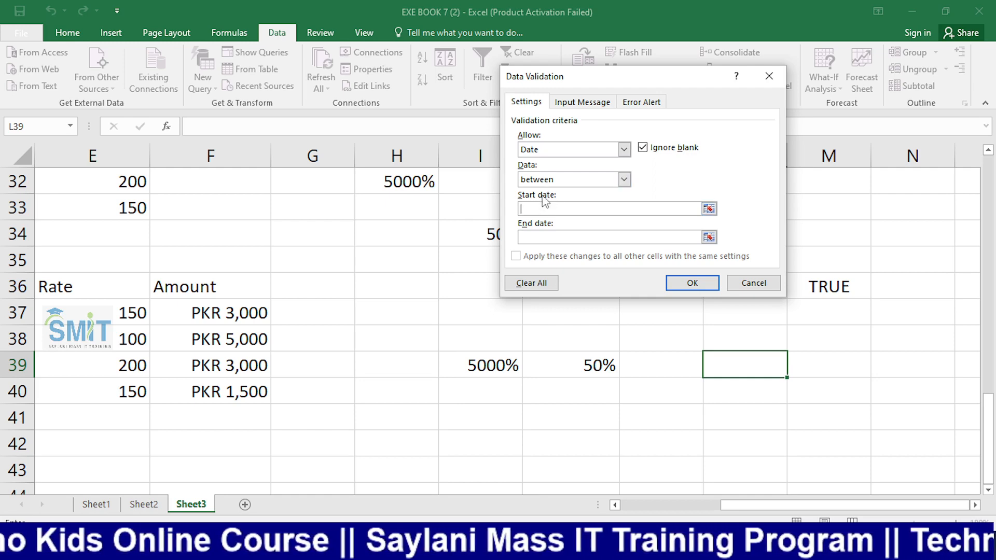
Try the equal to, greater than and between comparisons, switch to List, and close without applying
left_click(625, 180)
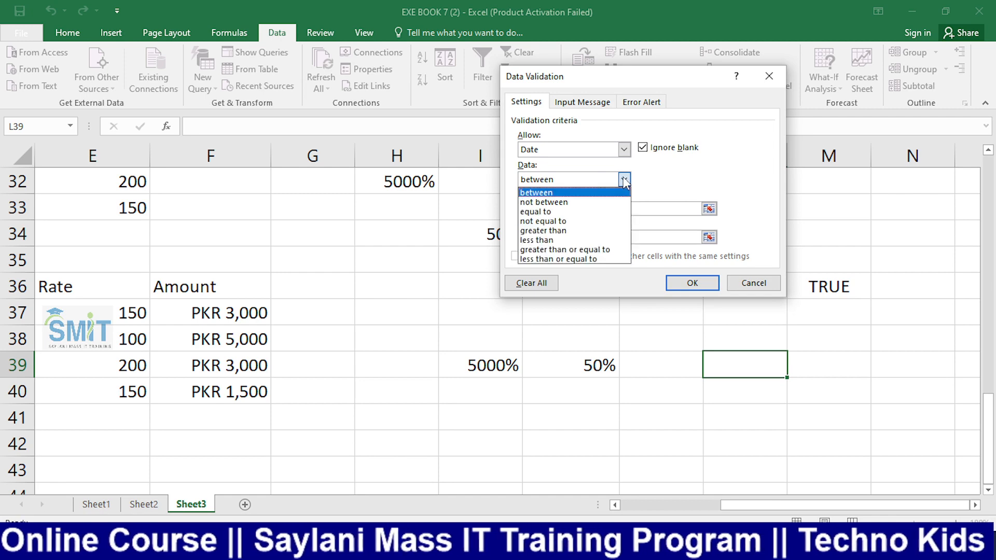
left_click(558, 211)
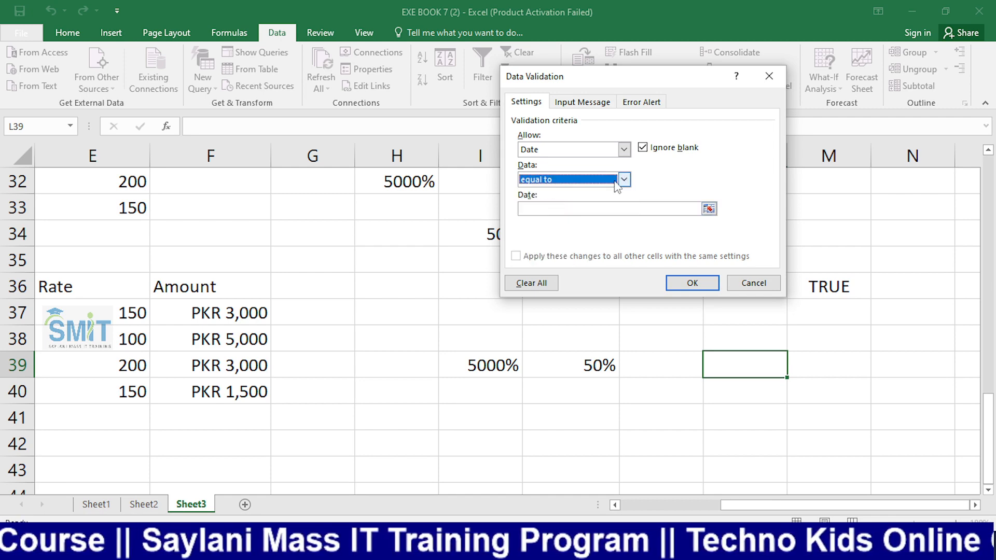
left_click(625, 179)
left_click(570, 231)
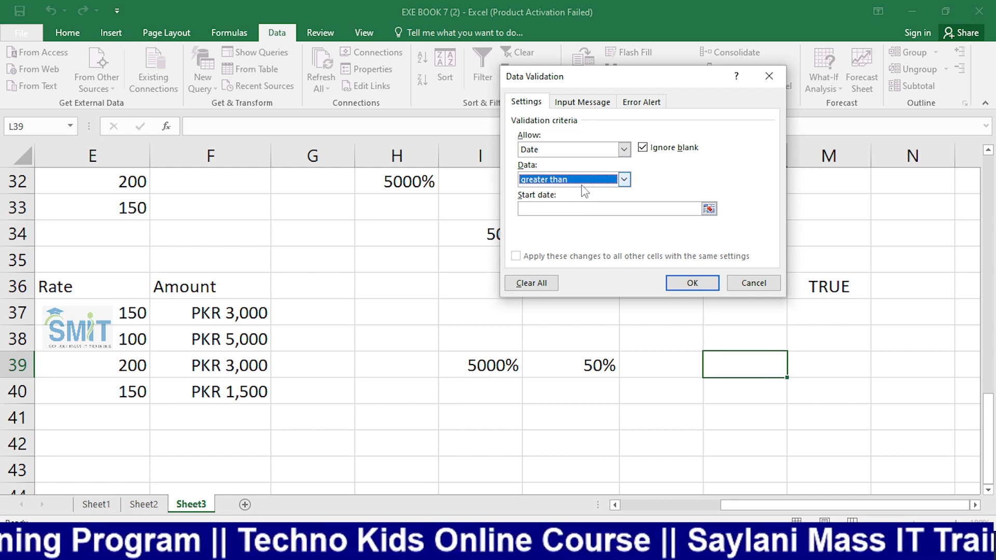
left_click(624, 179)
left_click(571, 190)
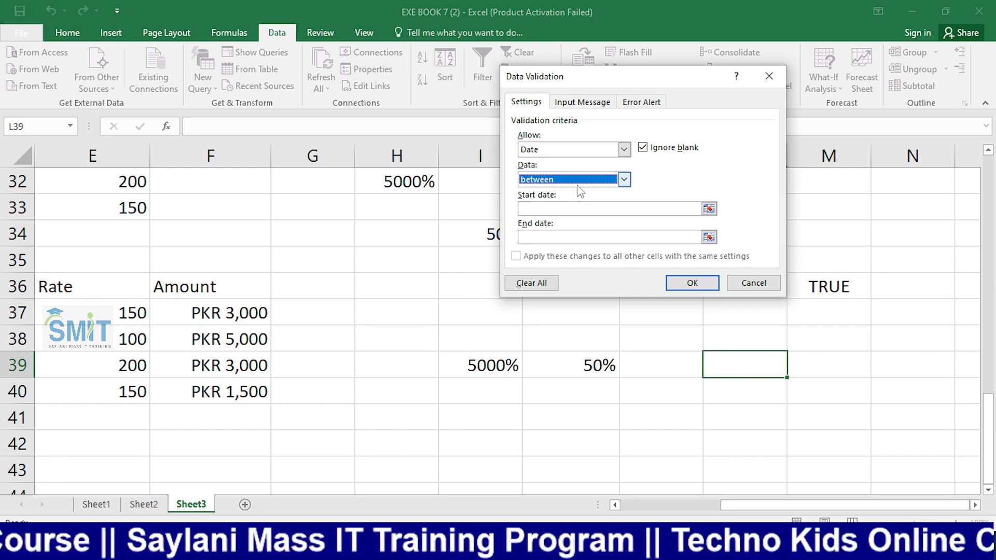
left_click(626, 180)
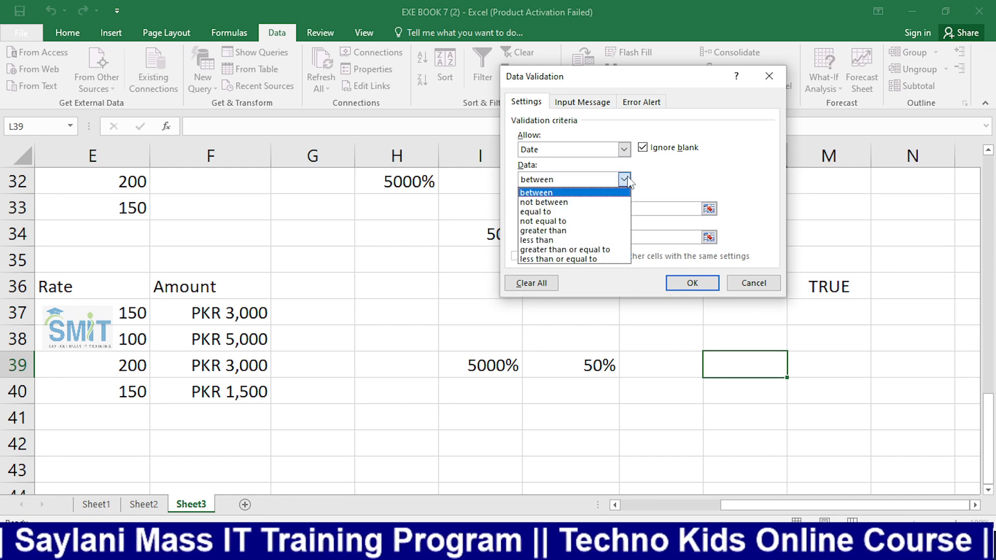
left_click(622, 149)
left_click(621, 150)
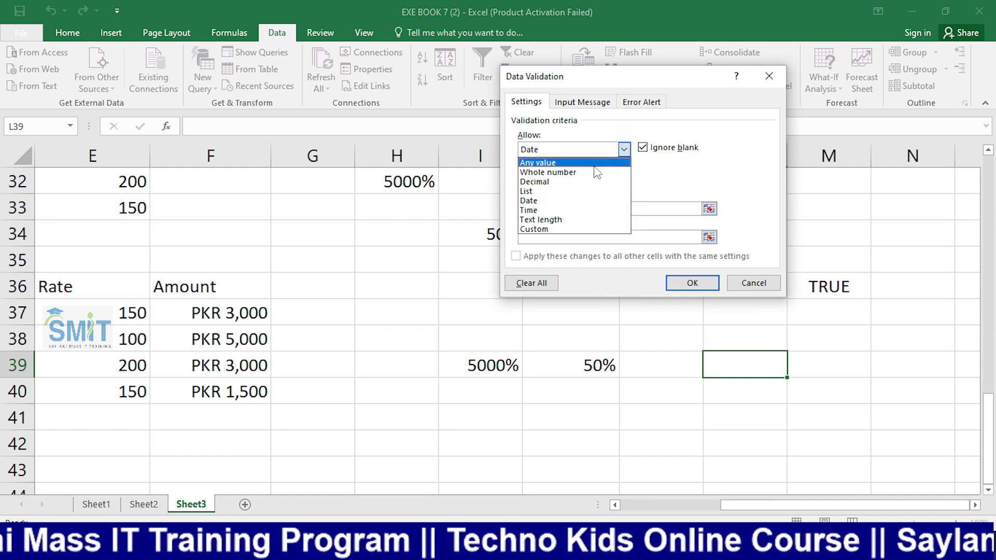
left_click(554, 192)
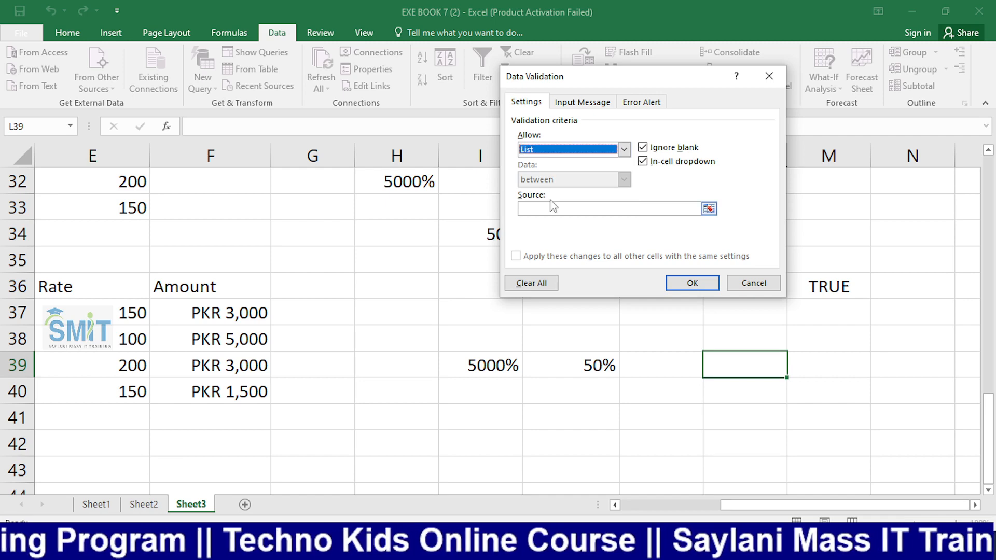
left_click(769, 76)
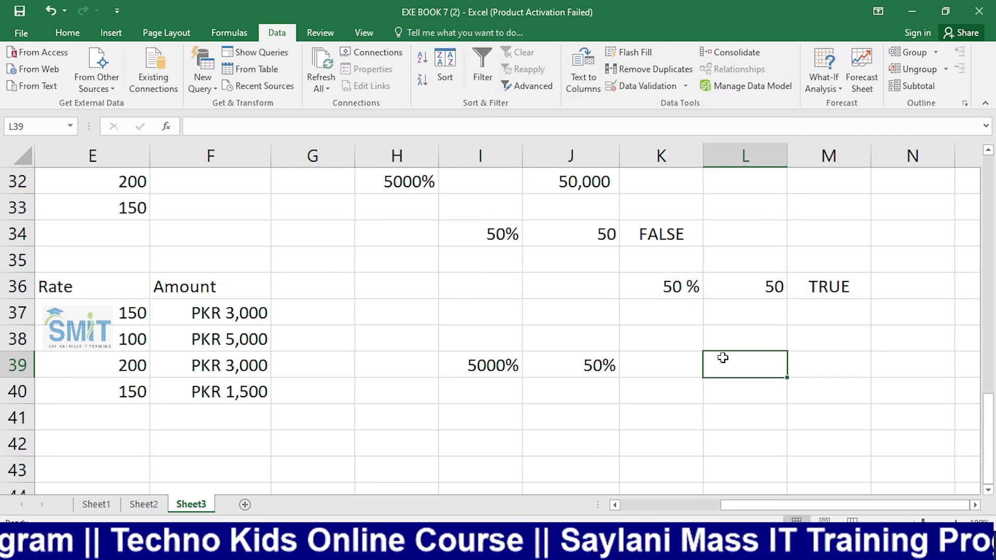
Enter jkjkg in L39, then 544 and hgjjh in M40
type("jkjkg")
key("Return")
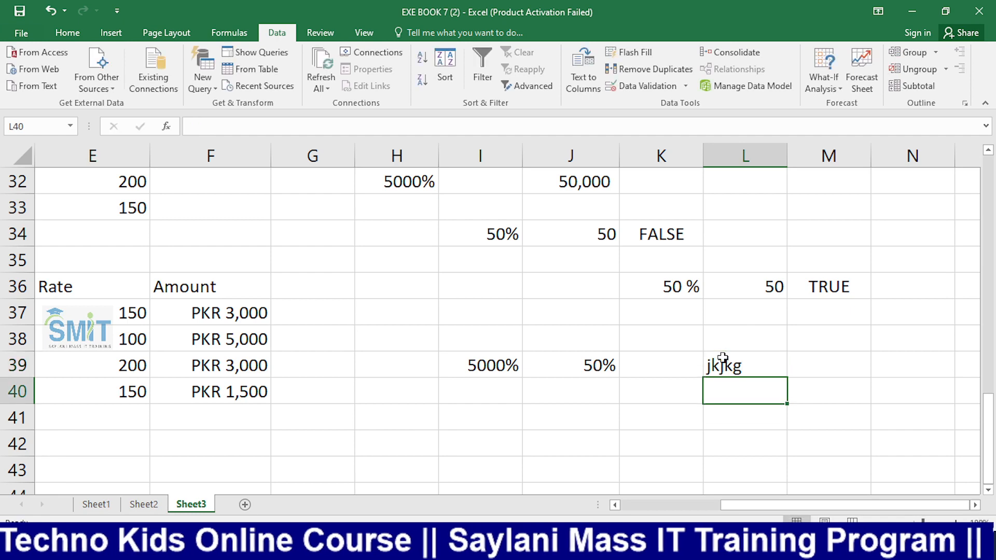
key("Right")
type("544")
key("Up")
key("Down")
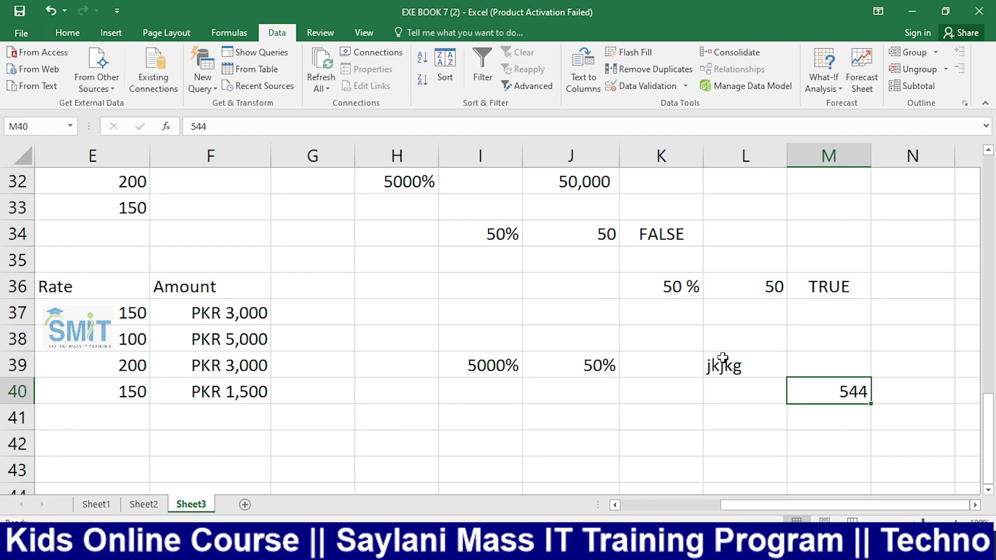
type("hgjjh")
key("Return")
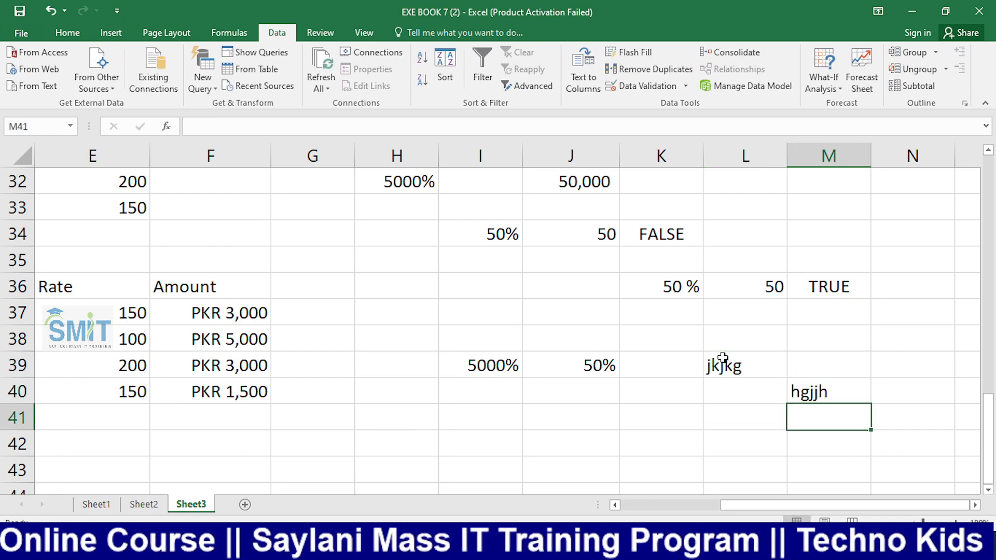
left_click(827, 397)
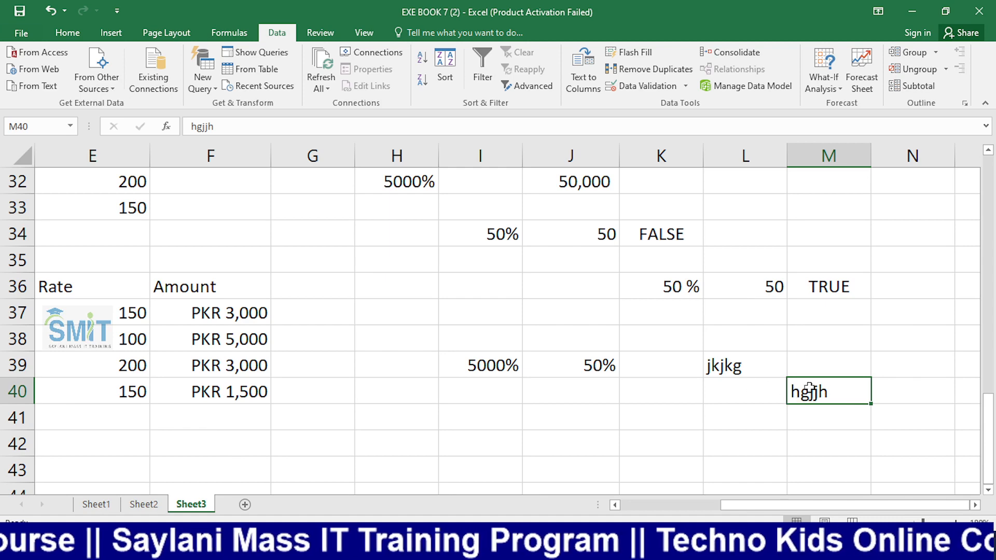
scroll(813, 410, "down", 1)
scroll(812, 409, "up", 1)
Select K42, dismiss the From Access data source dialog, and return to the Home tab
left_click(640, 441)
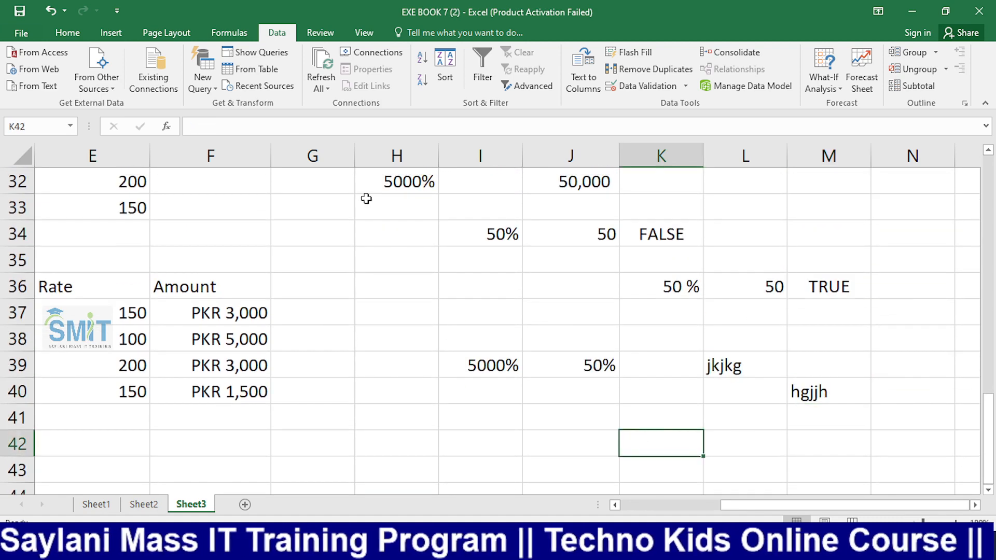
left_click(47, 52)
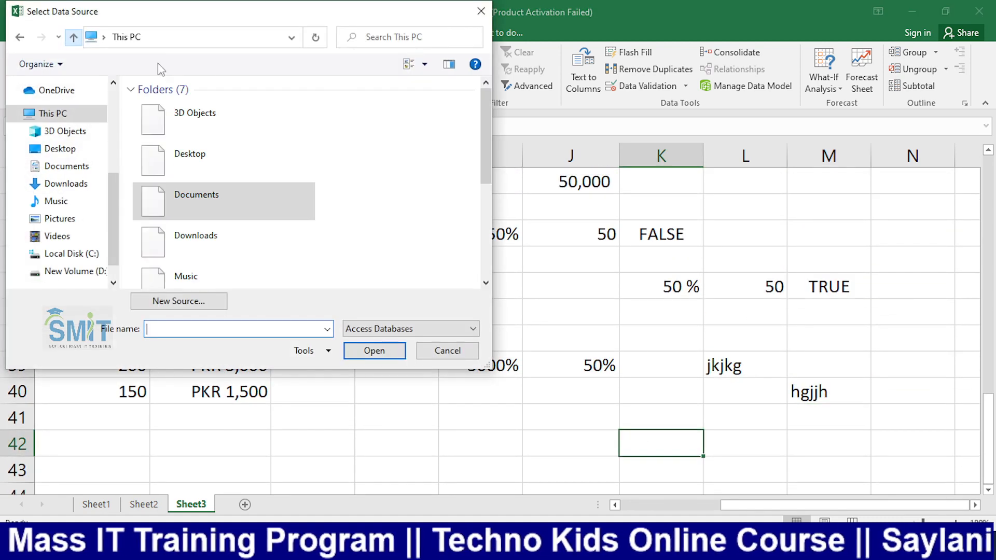
left_click(481, 11)
left_click(68, 32)
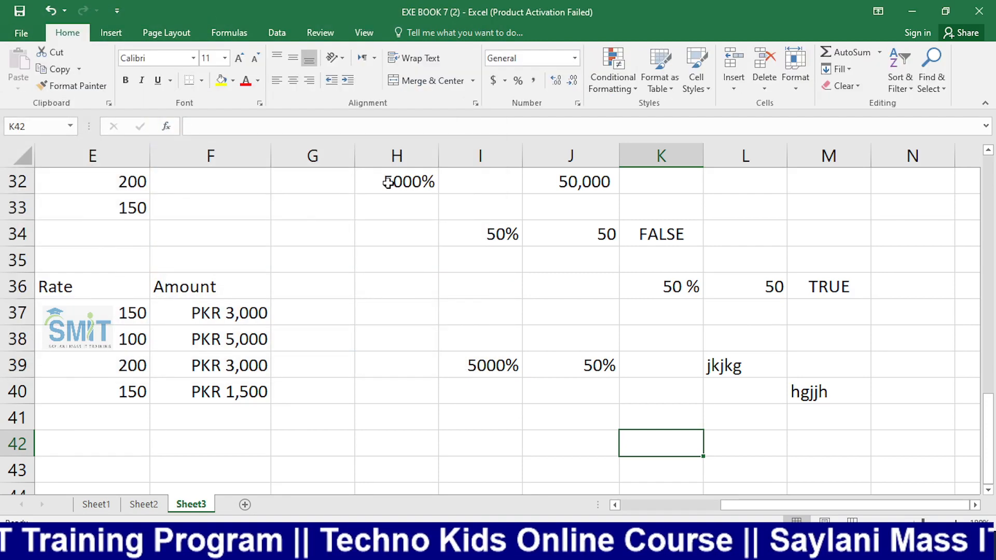
Fill K42 with orange, test entries 4545 and hgjh in it, then clear it
left_click(233, 81)
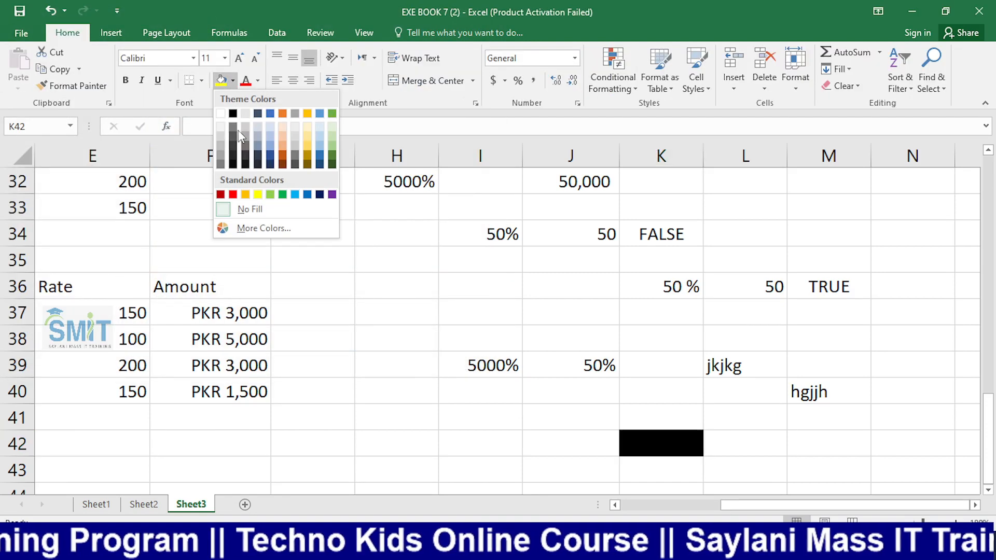
left_click(245, 194)
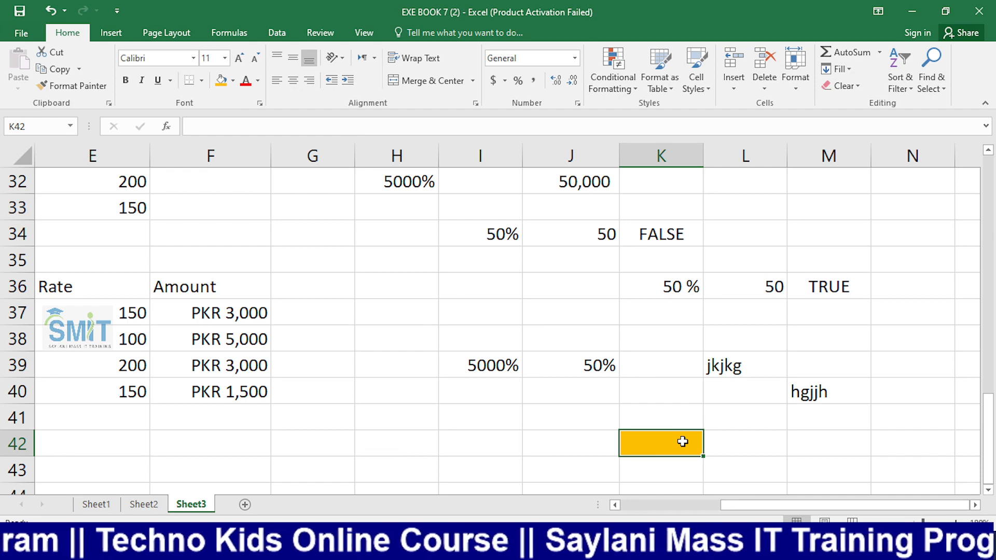
type("4545")
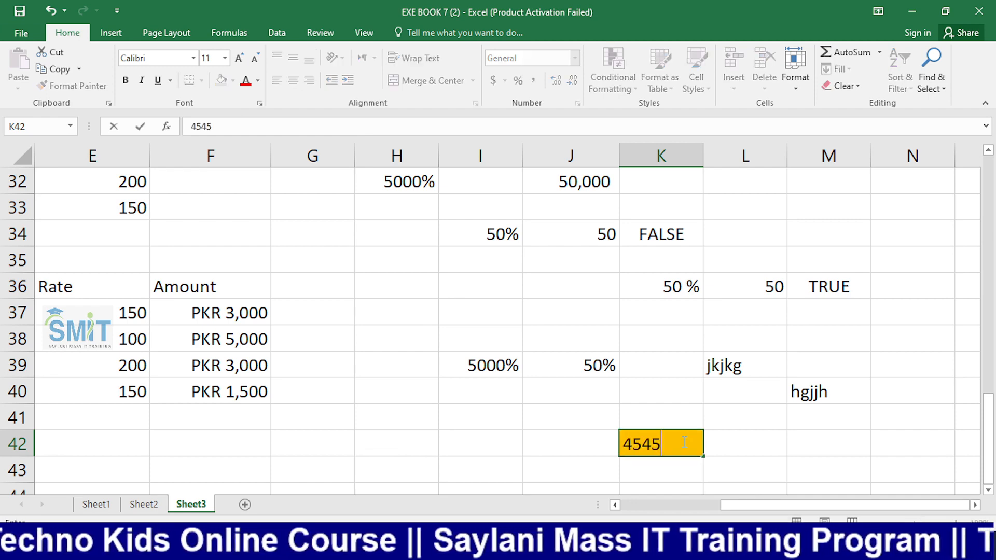
key("Return")
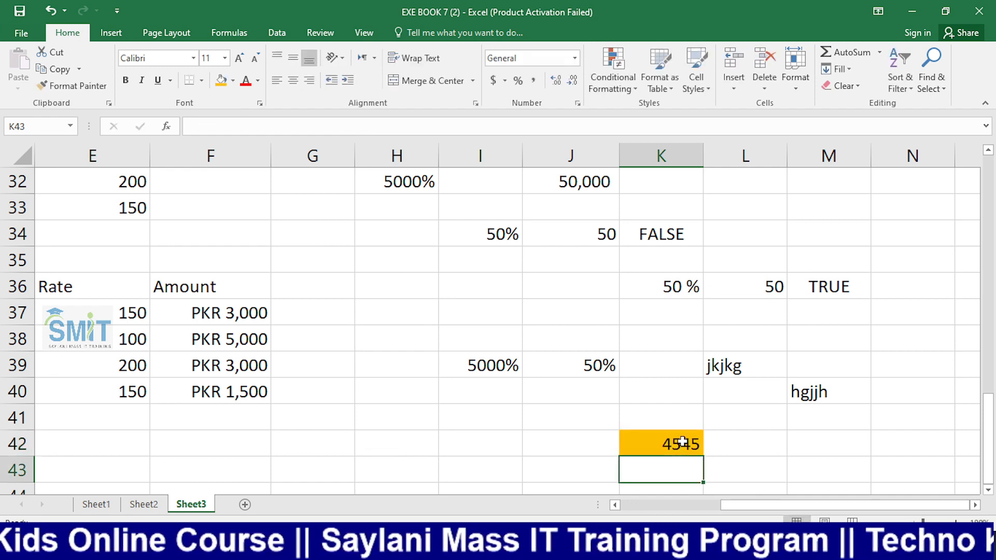
left_click(685, 441)
type("hgjh")
left_click(683, 441)
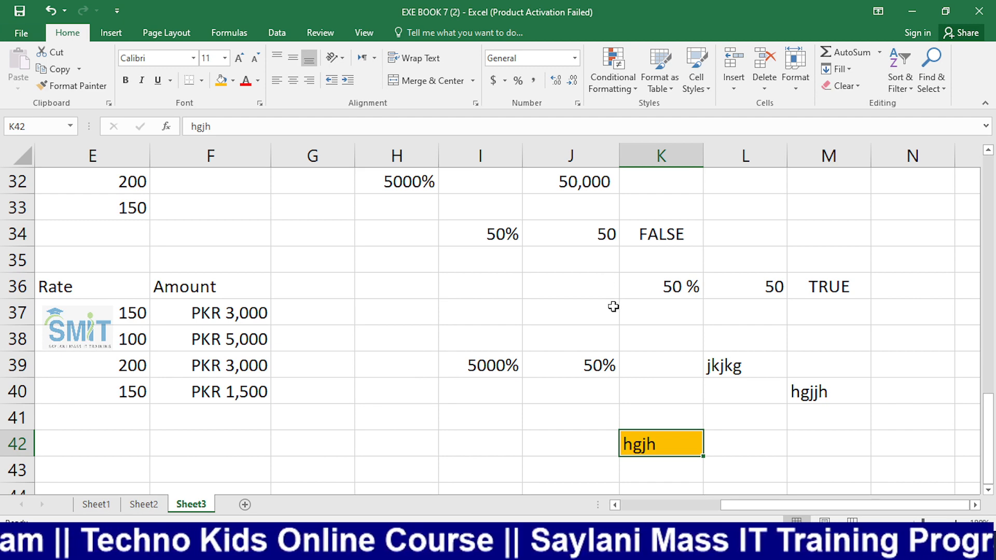
key("Delete")
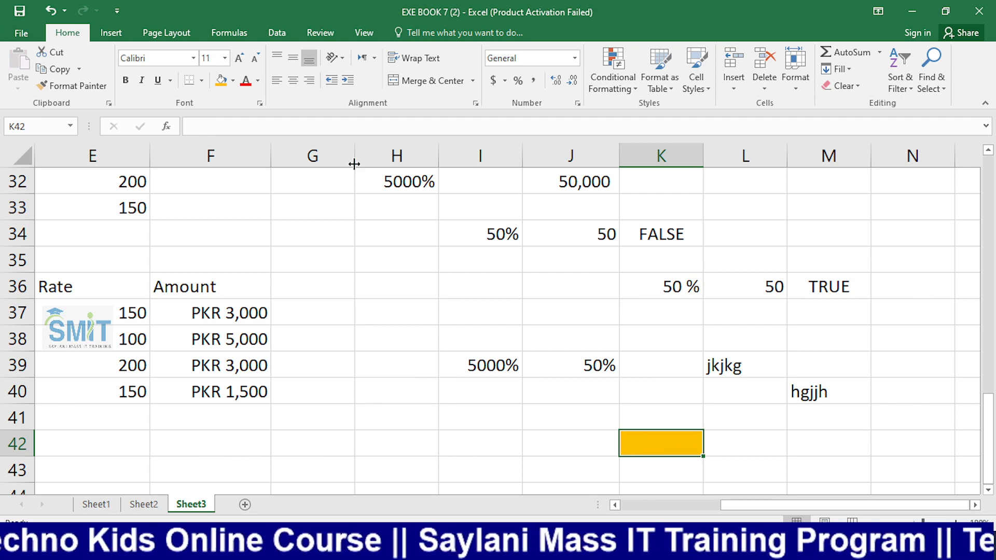
Add a List data validation rule to K42 with the two names typed as its source
left_click(277, 32)
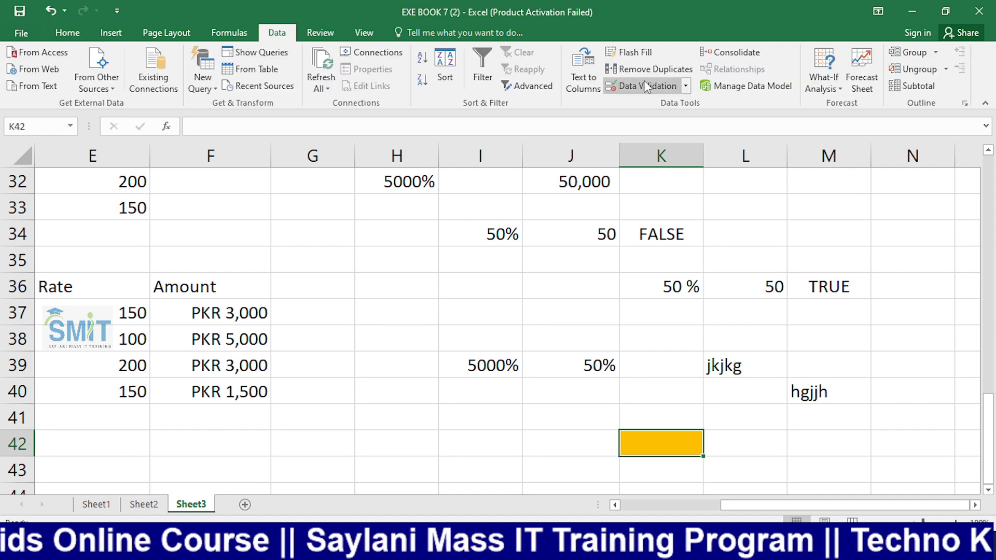
left_click(684, 86)
left_click(670, 103)
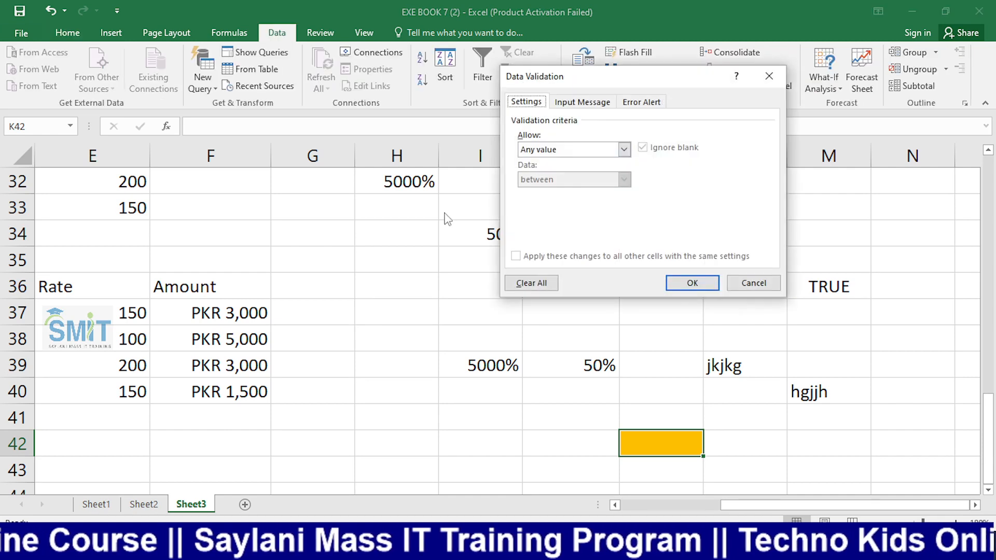
left_click(586, 152)
left_click(531, 200)
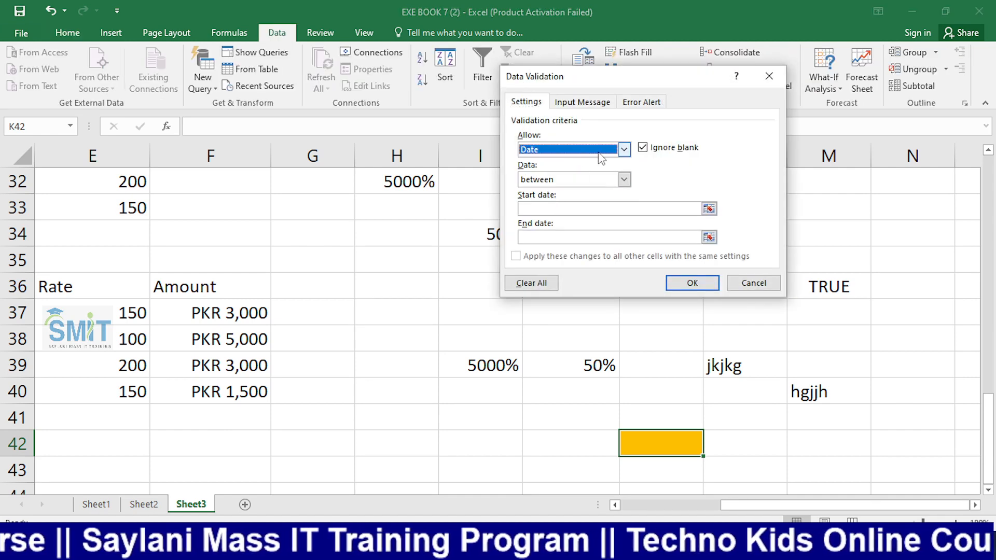
left_click(602, 152)
left_click(543, 192)
left_click(541, 210)
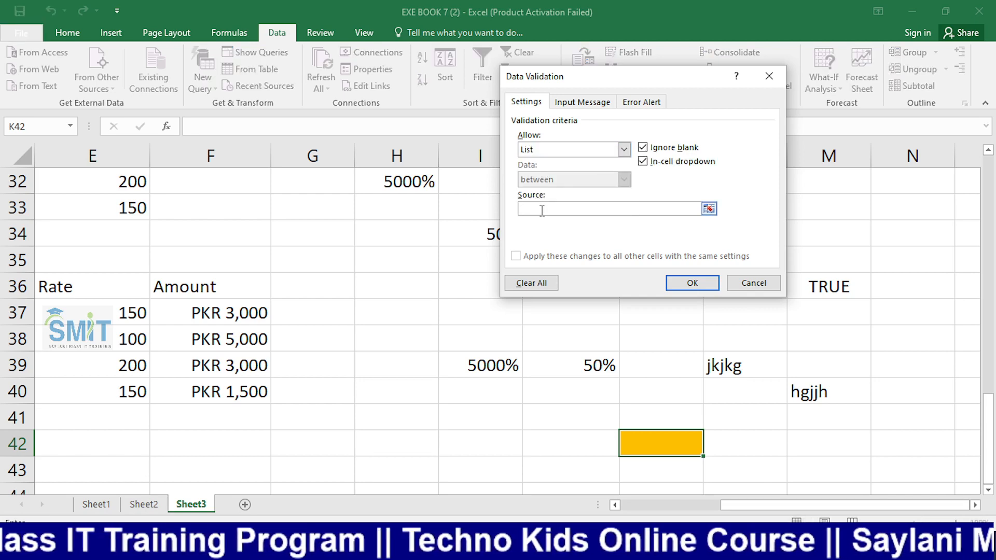
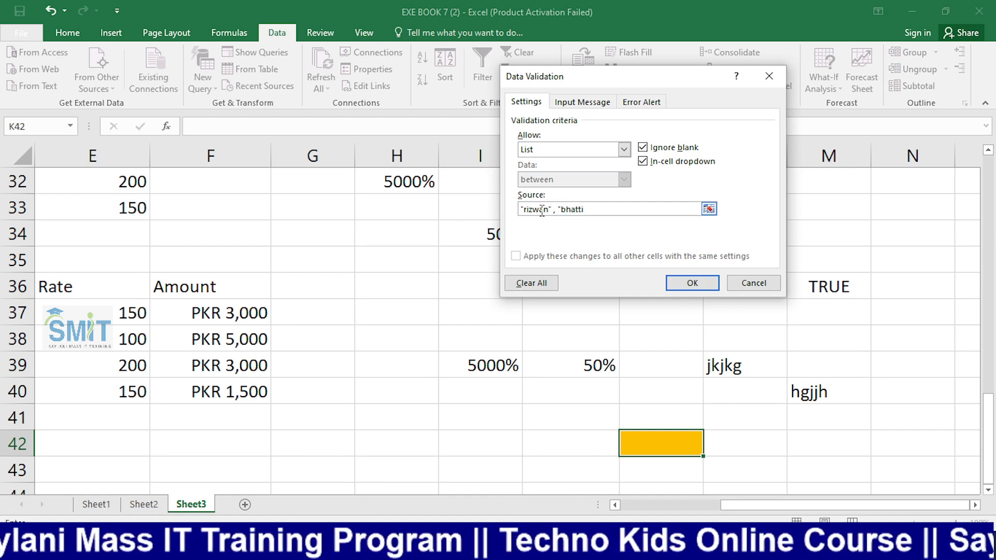
key("Return")
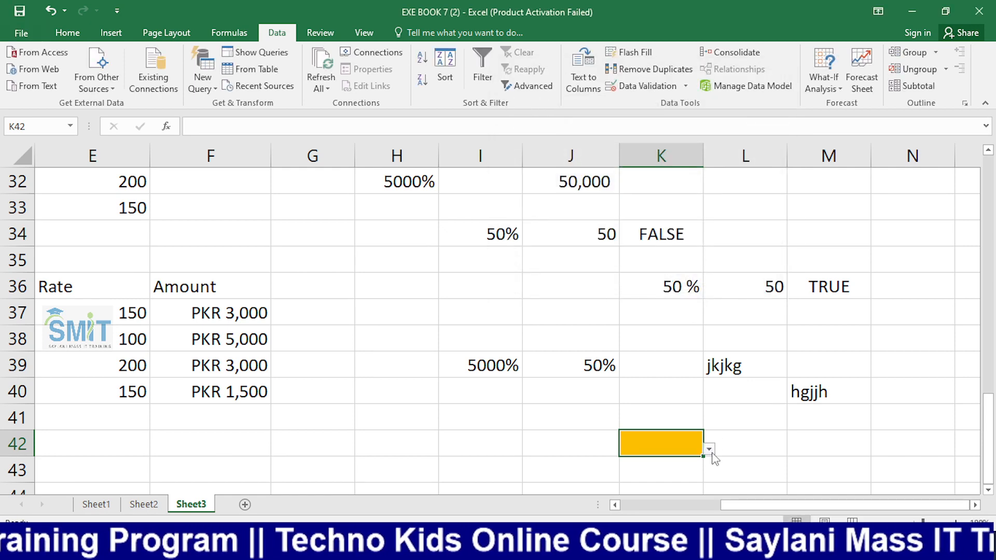
Pick the first name from K42's dropdown, then cancel the rejected entry jgjkgj
left_click(709, 450)
left_click(641, 467)
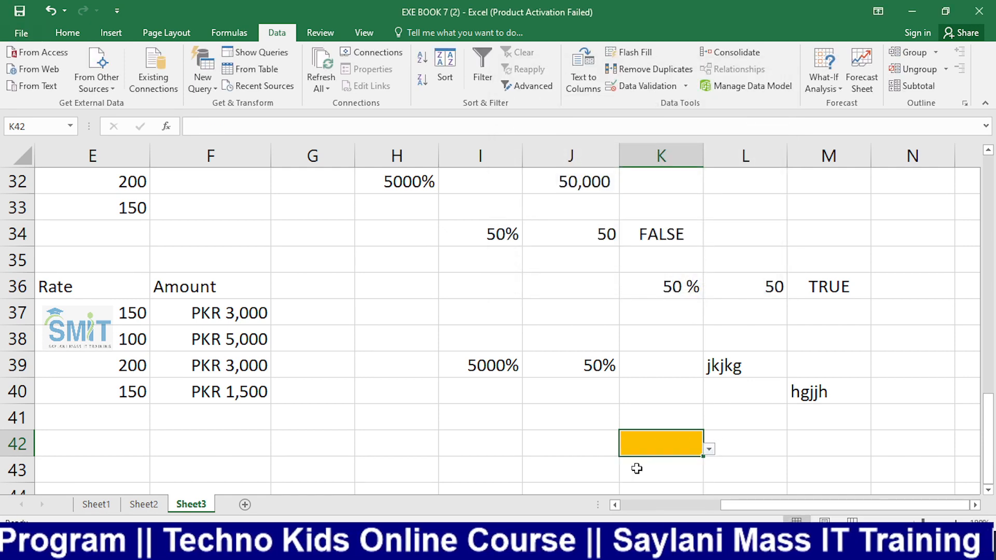
left_click(684, 86)
left_click(705, 437)
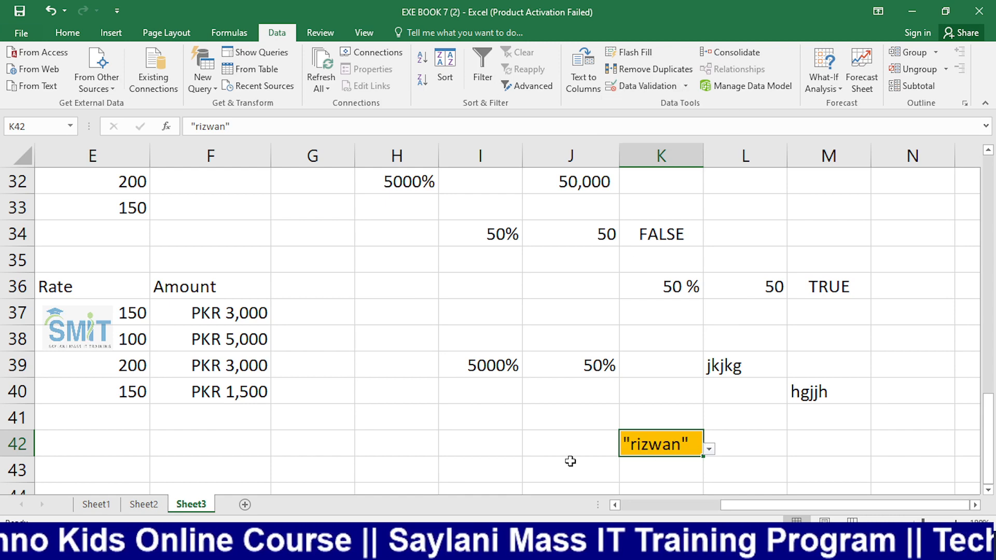
type("jgjkgj")
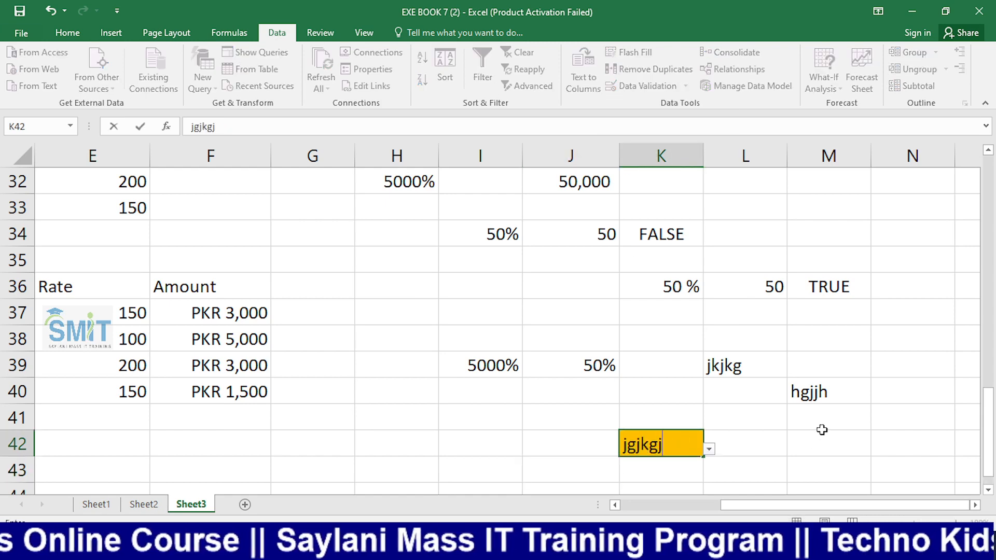
key("Return")
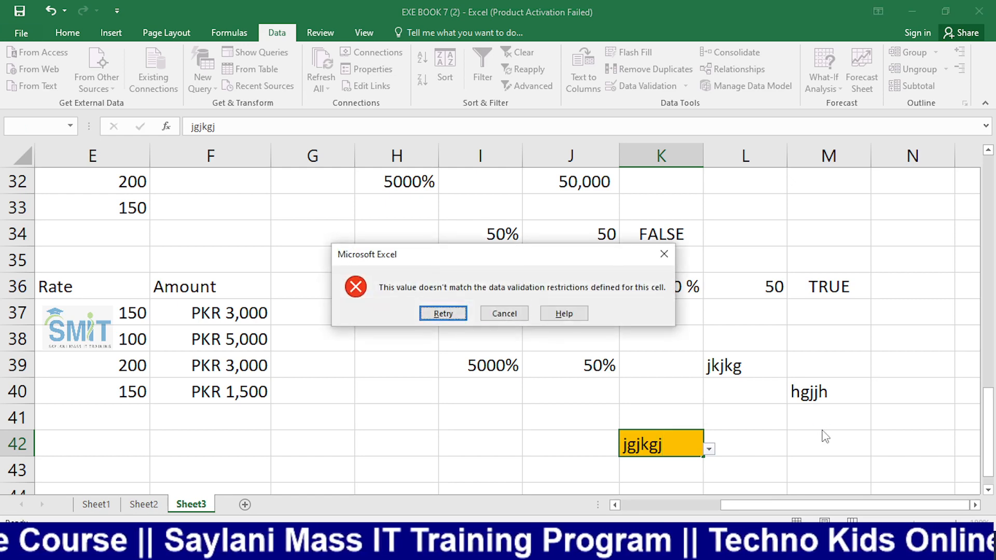
key("Tab")
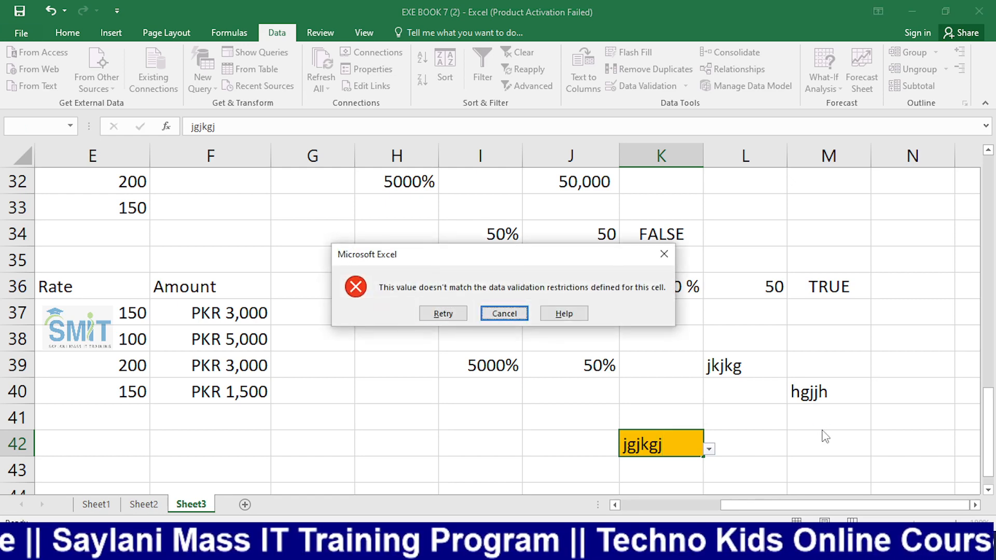
key("shift+Tab")
key("Tab")
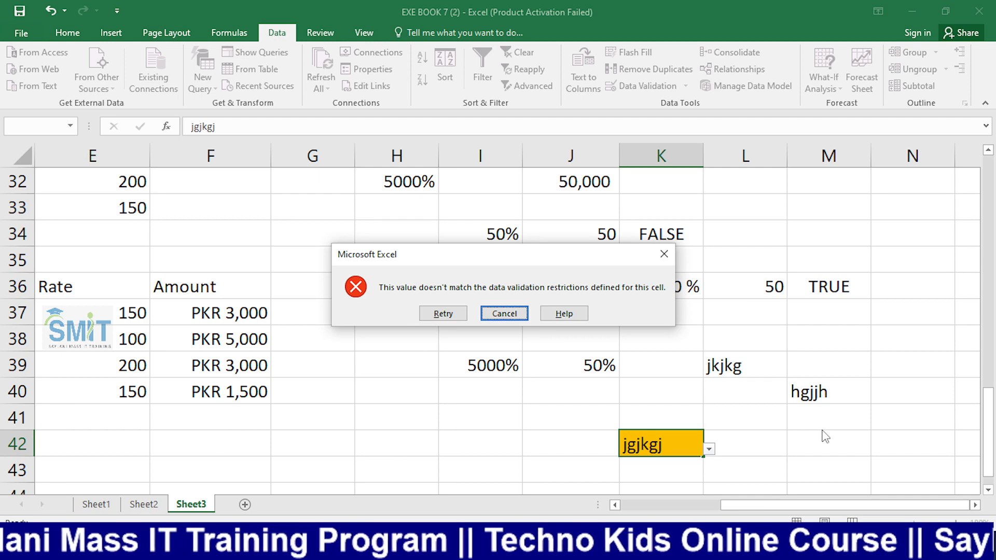
key("Return")
Type the second name in K42 and cancel the validation error it triggers
type("bh")
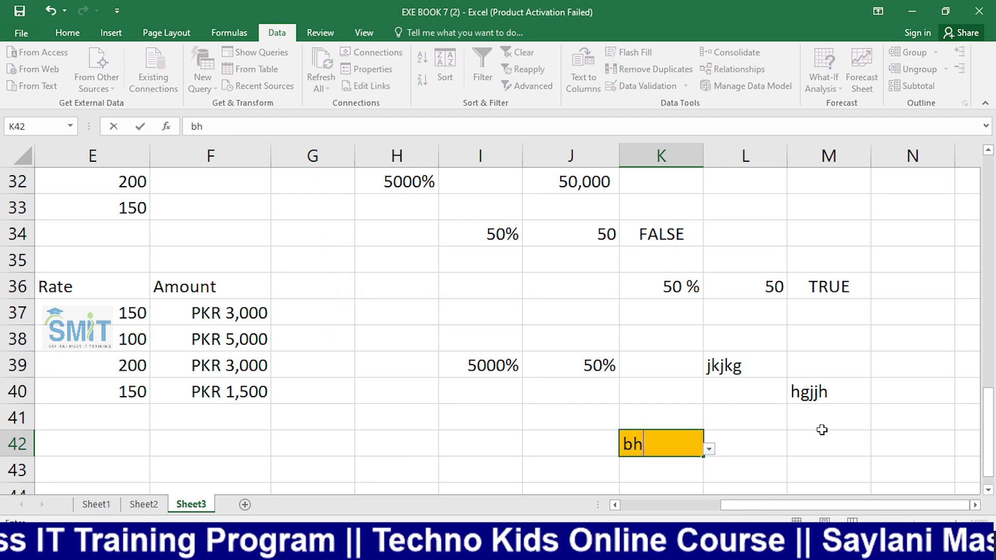
type("atti")
key("Return")
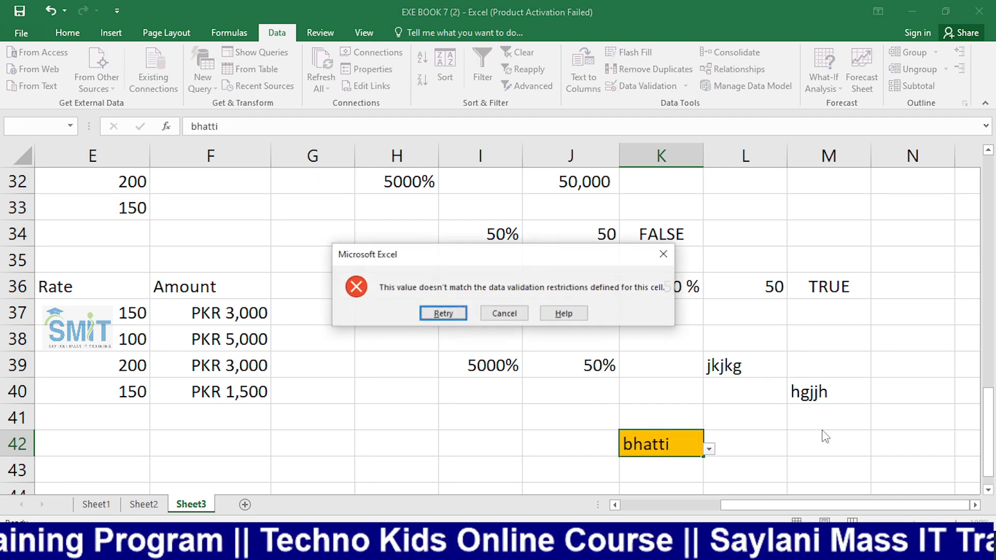
key("Tab")
key("Return")
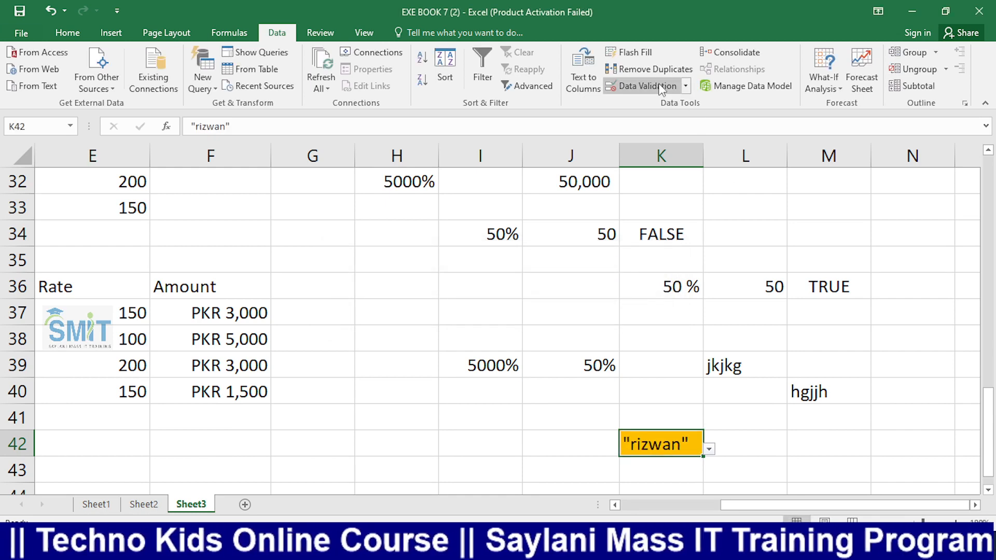
Delete the stray reference and the quote marks around both names in K42's list source, then apply
left_click(638, 87)
type("+")
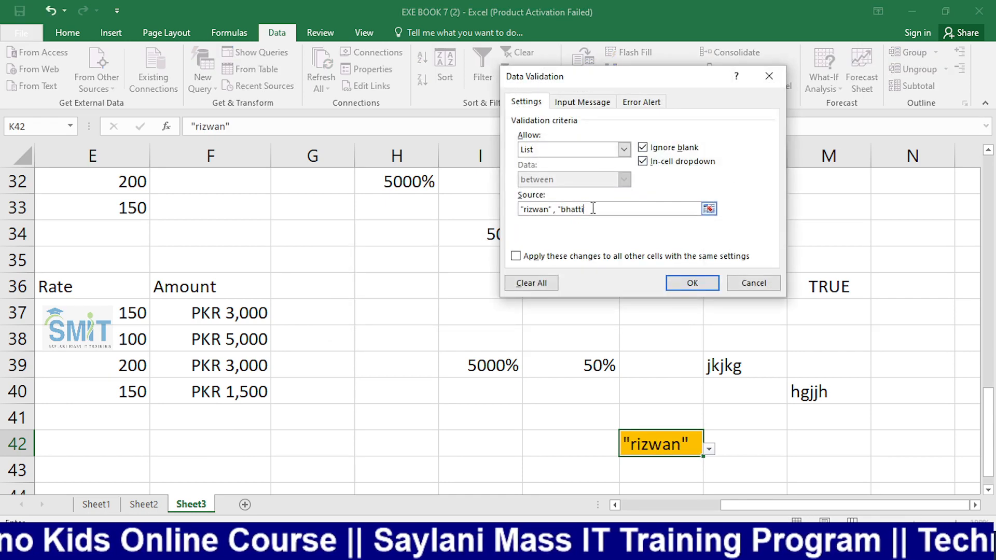
key("Left")
key("Left")
key("Left")
key("Left")
key("BackSpace")
key("BackSpace")
key("BackSpace")
key("BackSpace")
key("BackSpace")
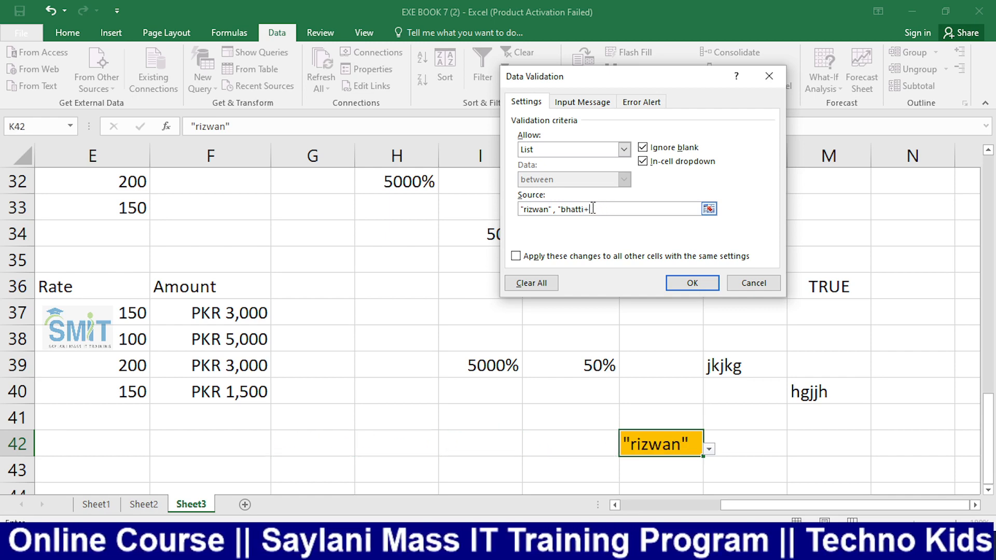
left_click(564, 208)
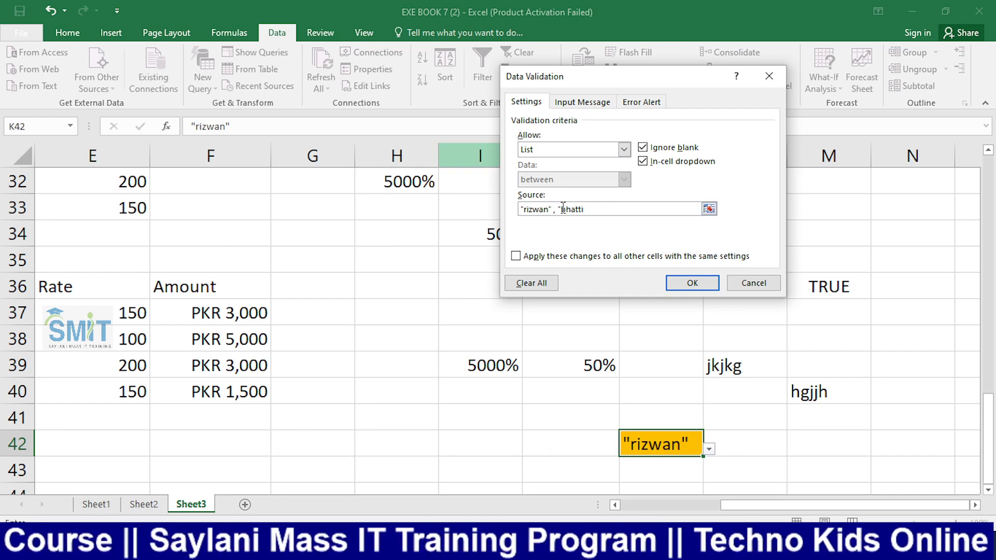
key("BackSpace")
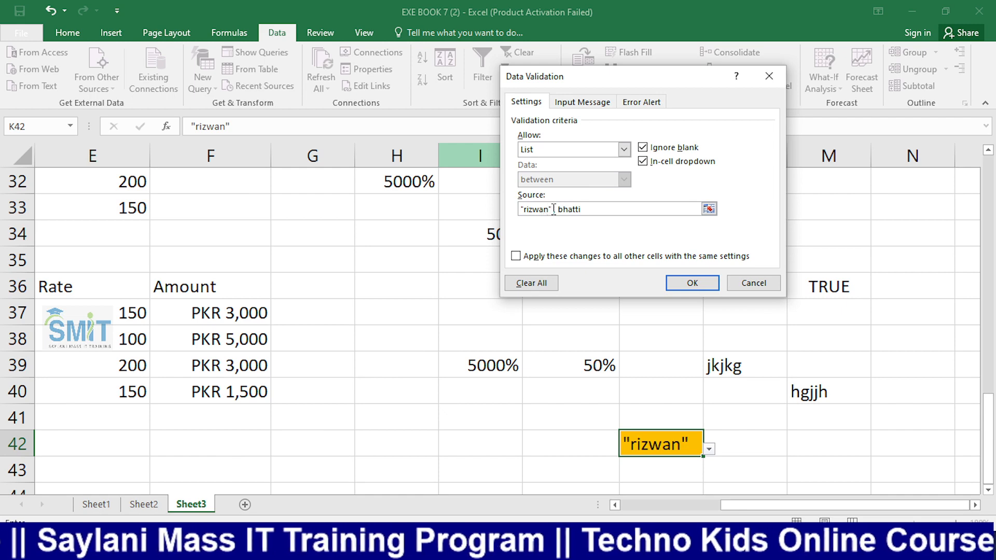
left_click(553, 208)
key("BackSpace")
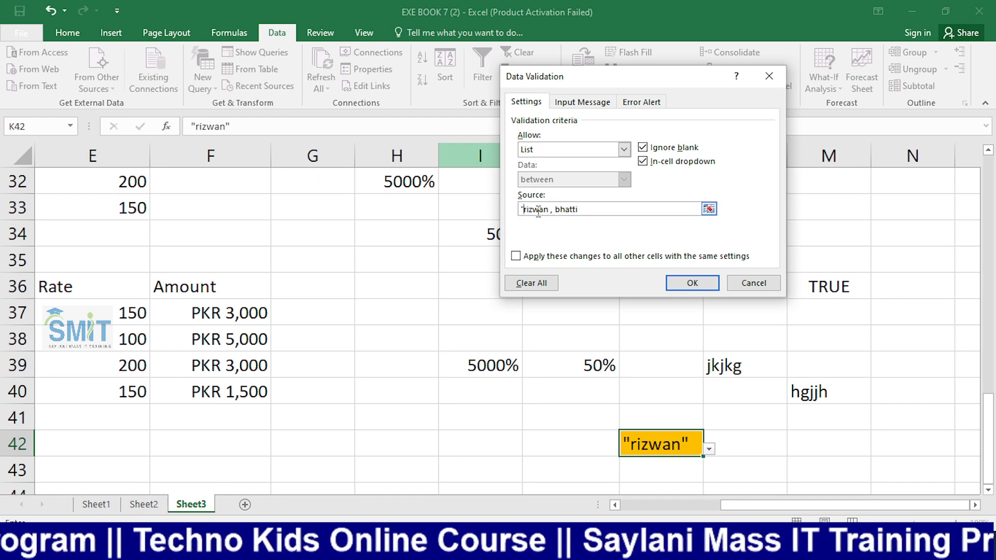
key("BackSpace")
key("Return")
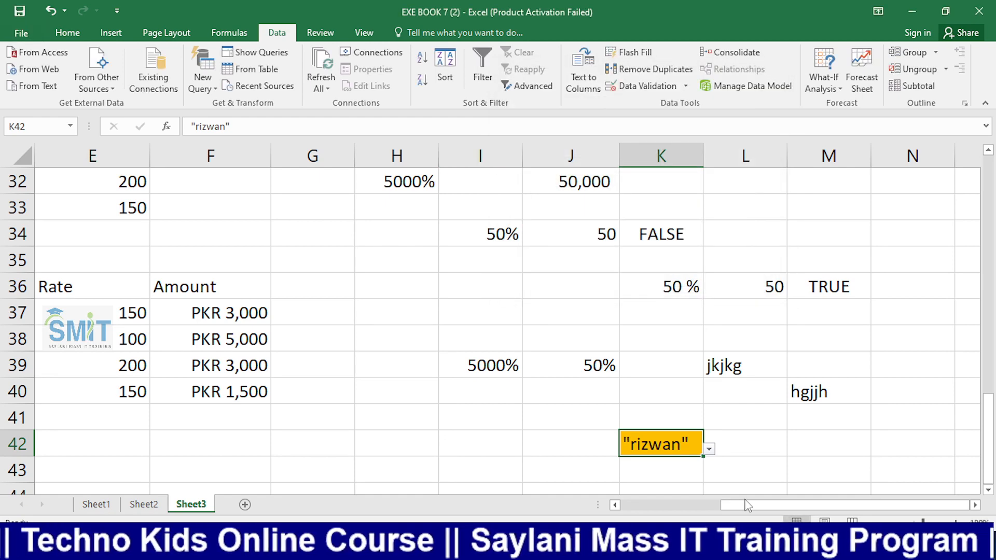
Type a name into K42, see it rejected, cancel it and clear K42
type("r")
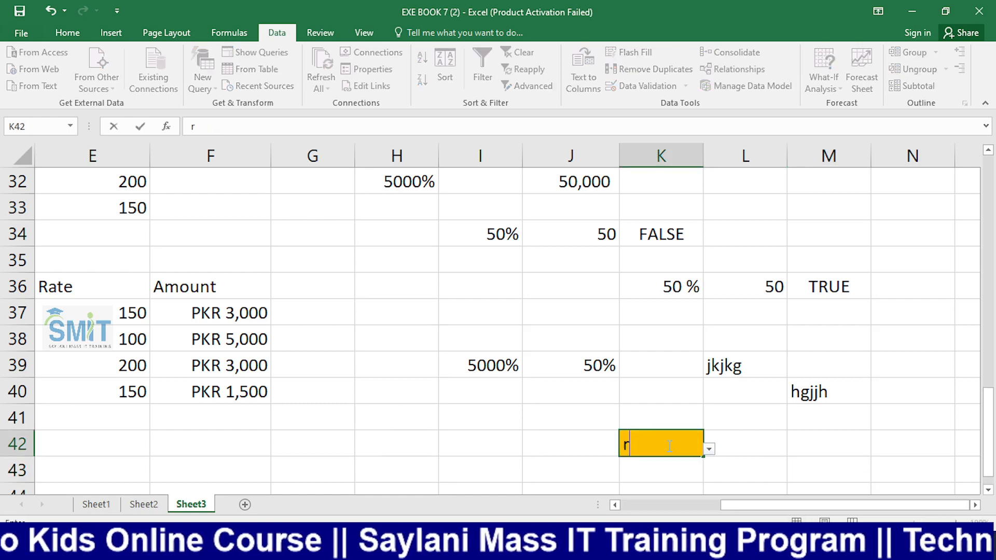
type("izwan")
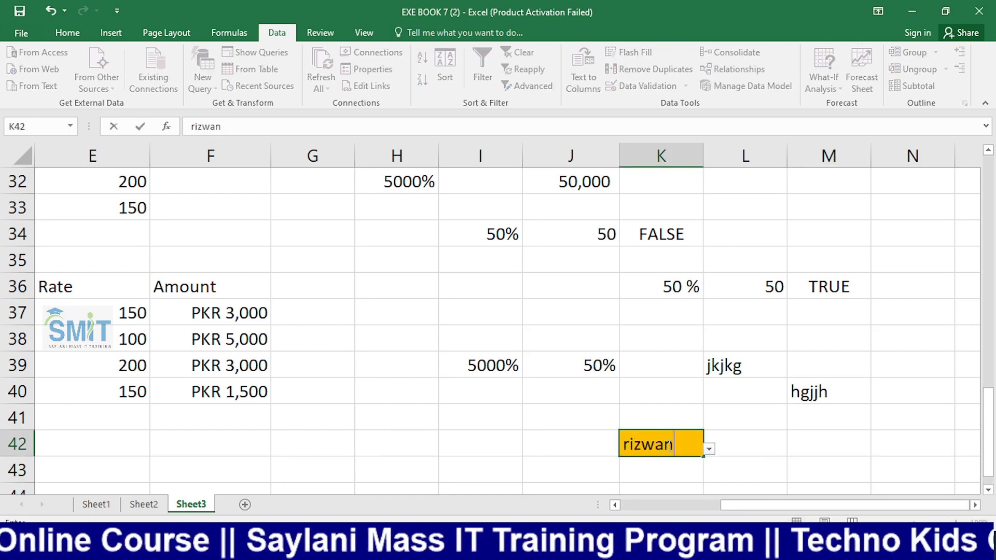
key("Return")
key("Return")
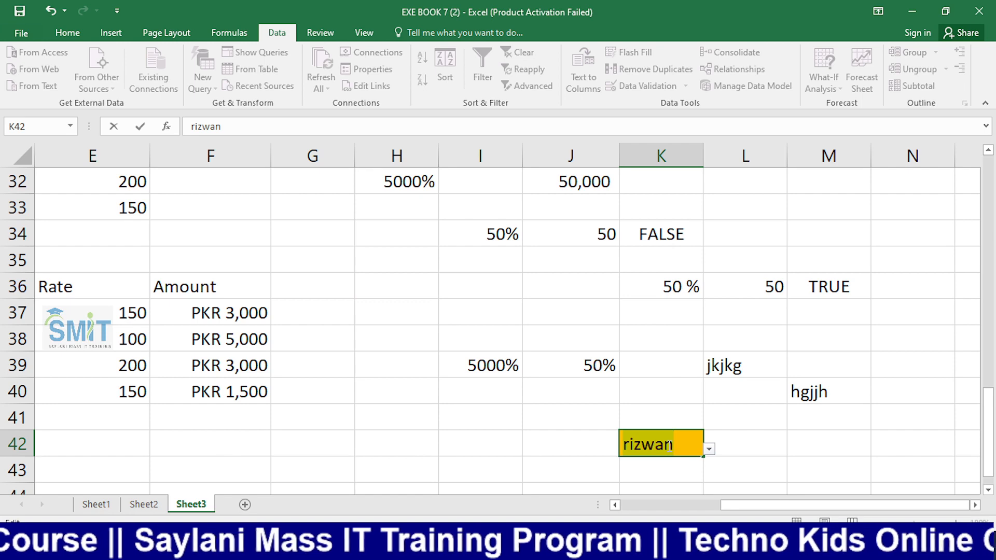
key("Return")
left_click(525, 315)
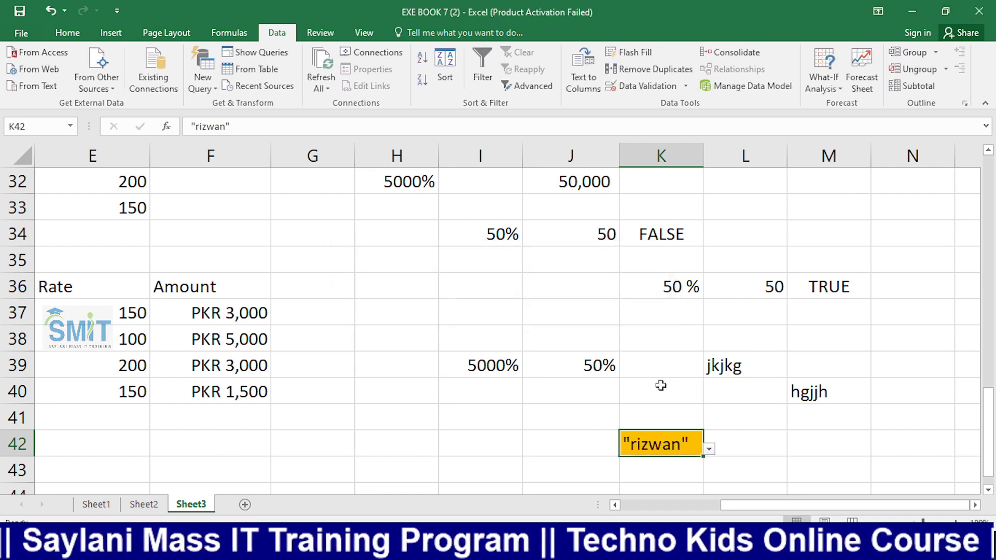
left_click(719, 472)
left_click(670, 455)
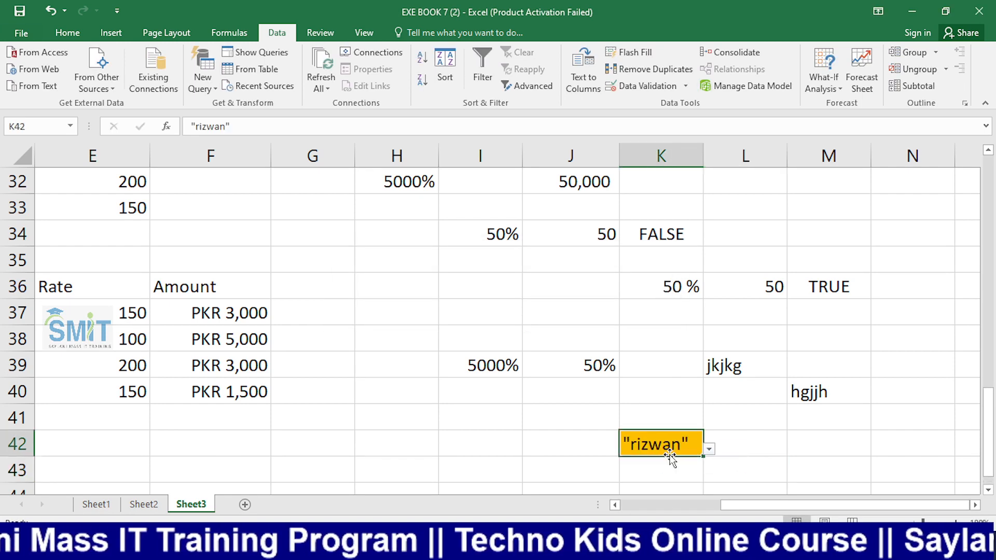
key("Delete")
Pick the first name from K42's dropdown list
left_click(840, 436)
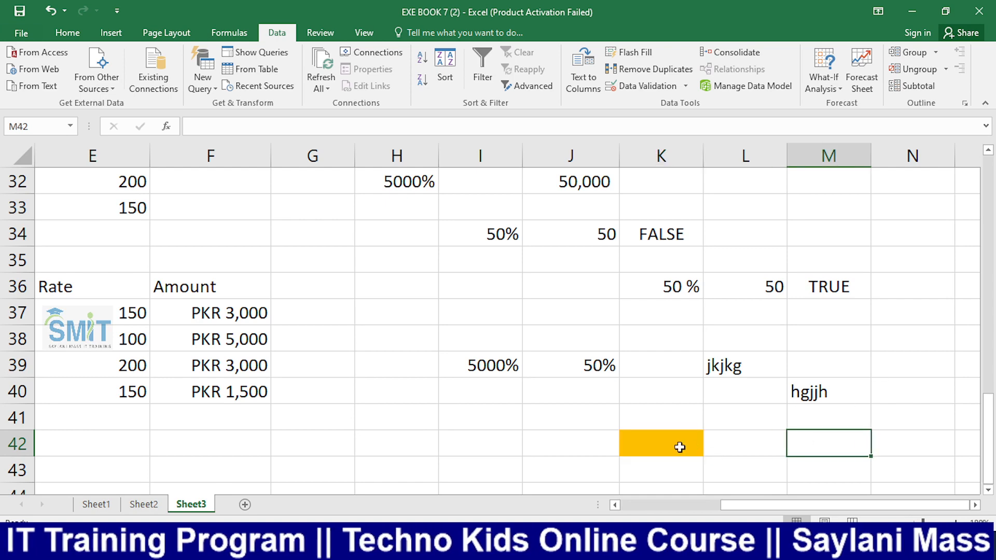
left_click(680, 448)
type("r")
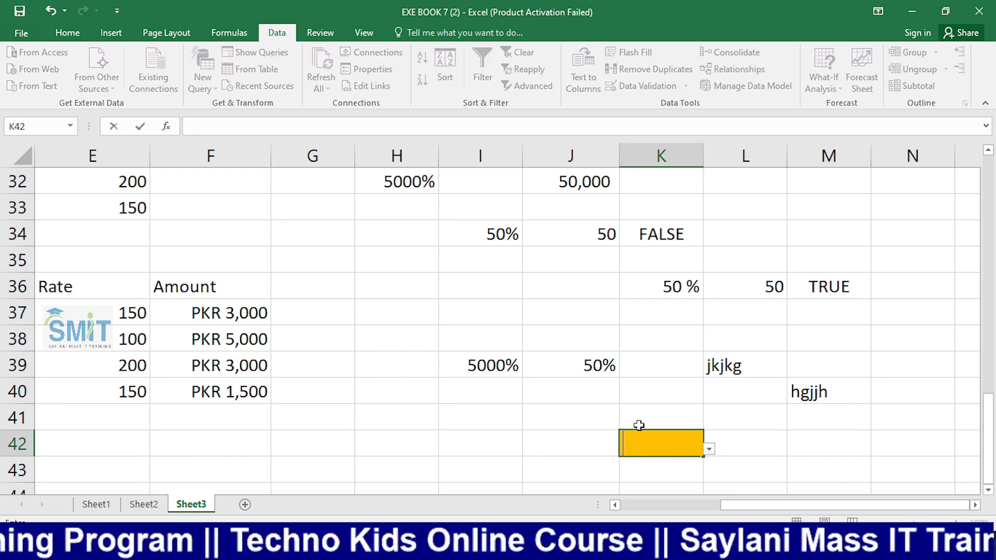
left_click(710, 450)
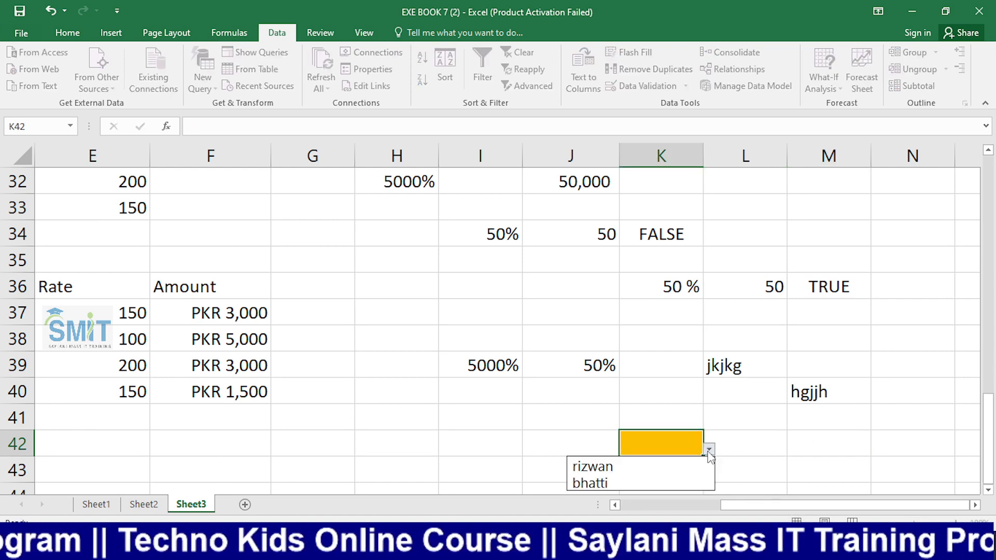
left_click(645, 467)
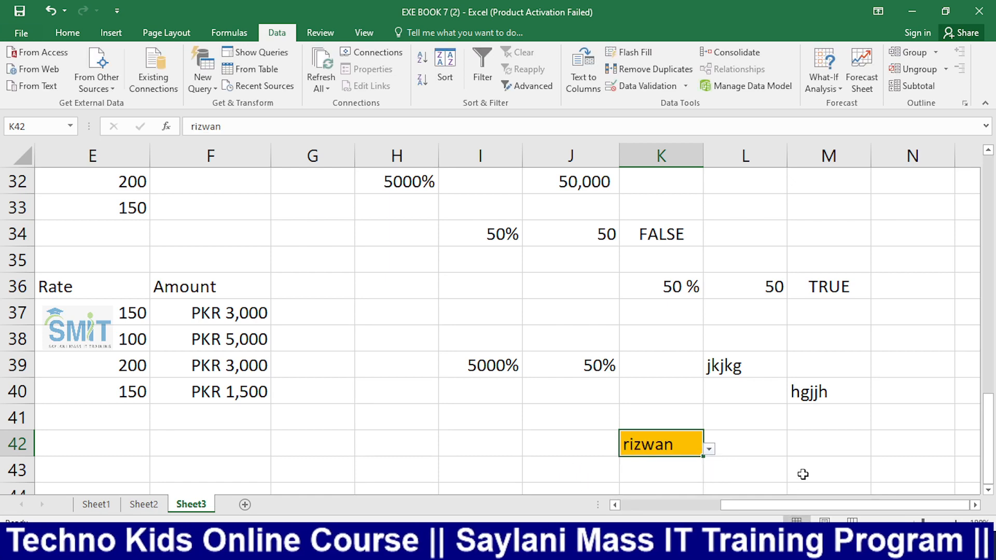
Retype the name in K42, confirm the validation error persists, and discard the entry
type("r")
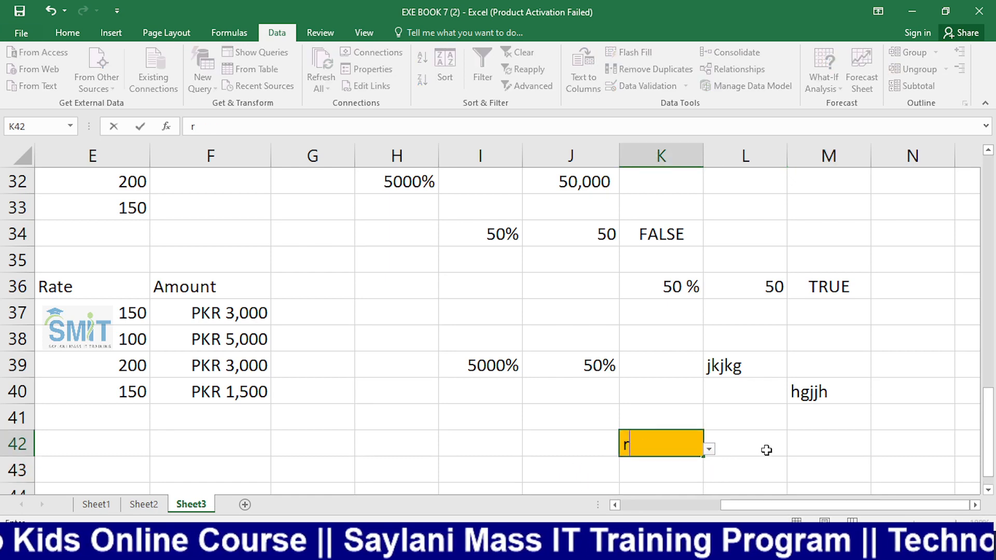
key("Return")
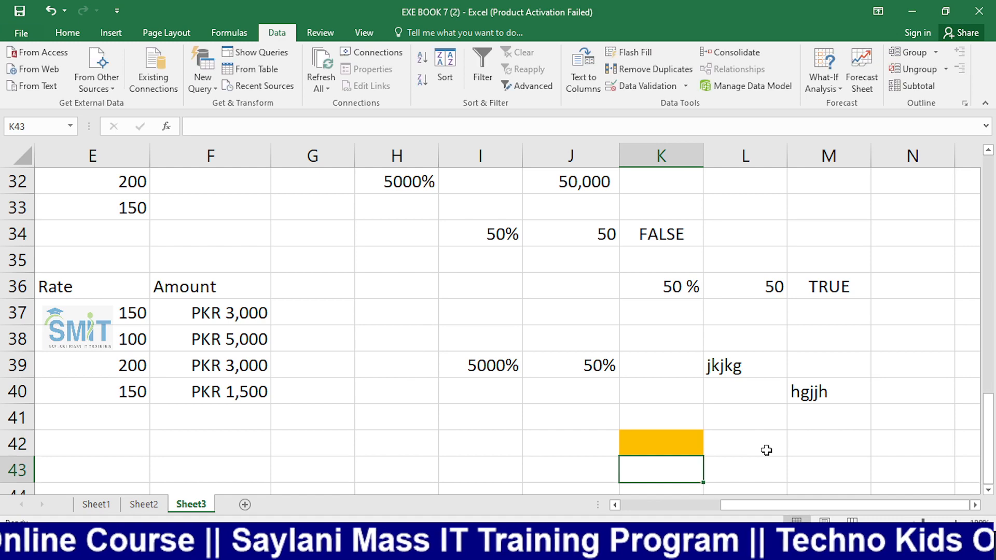
key("Up")
type("rizwan")
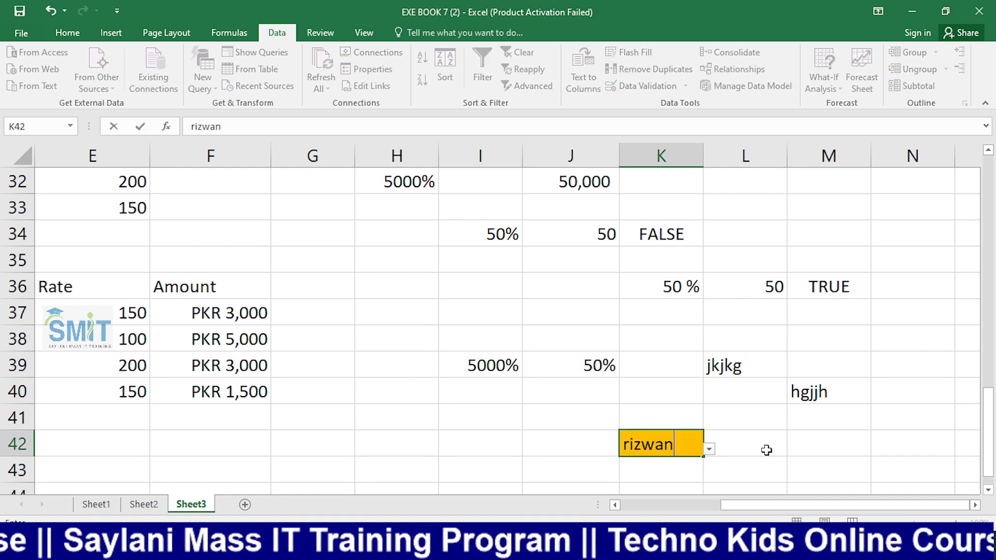
key("Return")
key("Return")
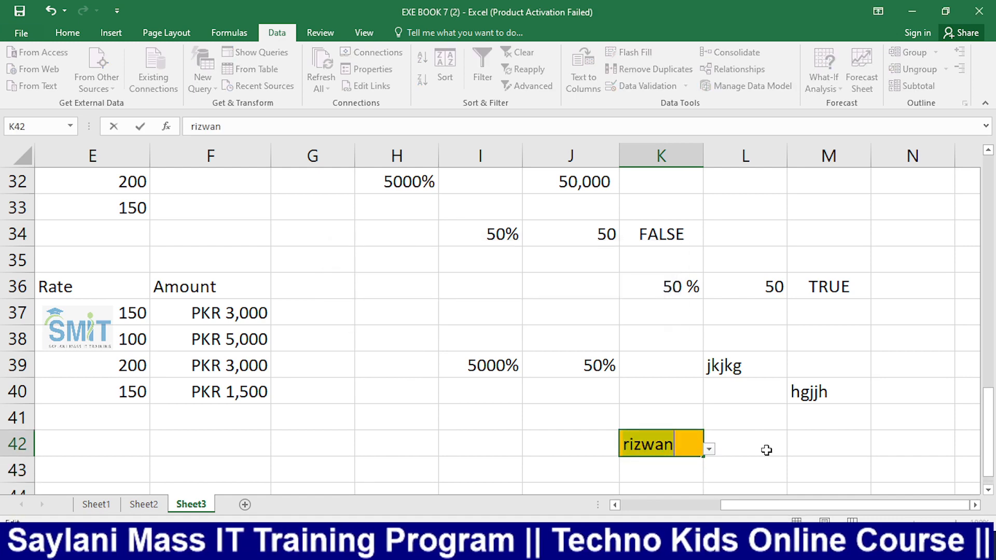
key("Right")
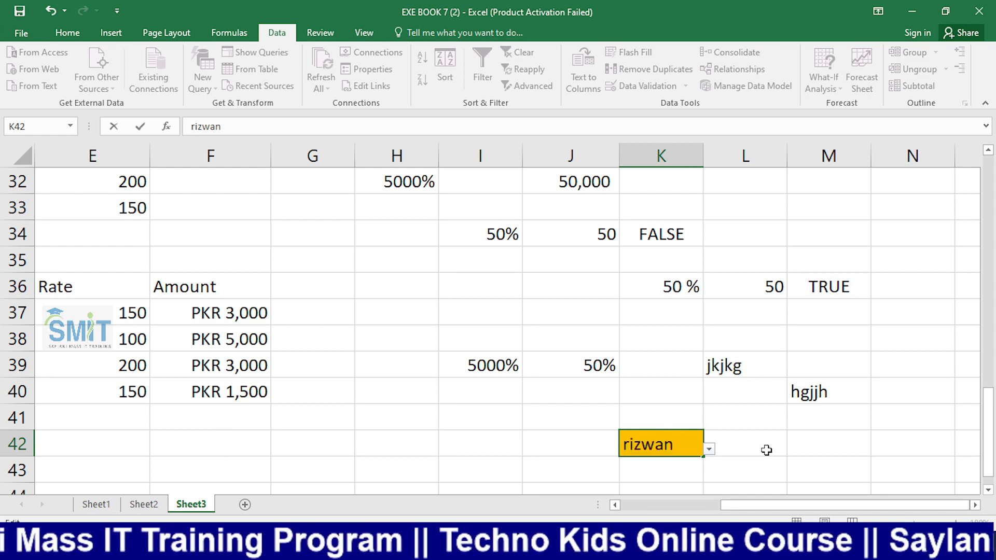
key("Return")
key("Escape")
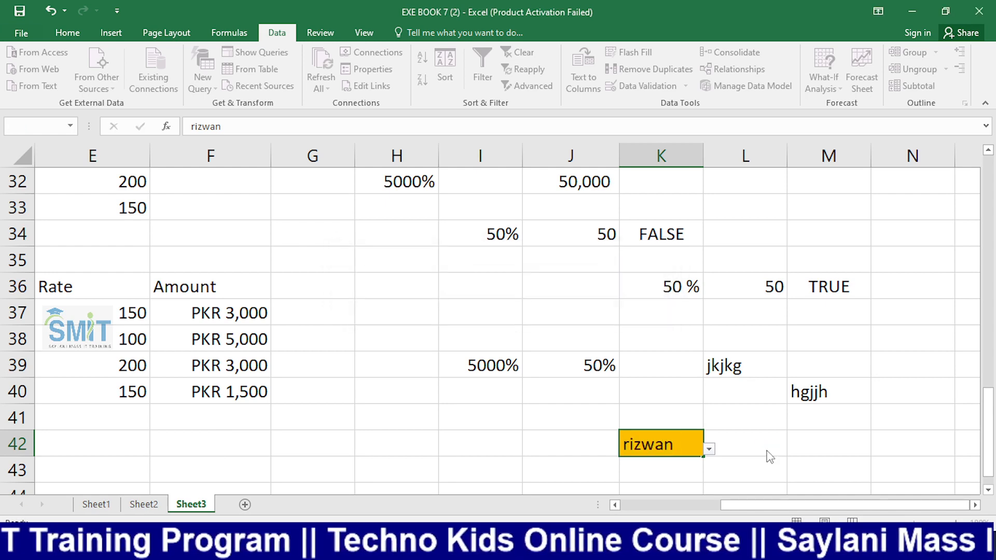
key("Return")
key("Return")
key("Return")
key("Return")
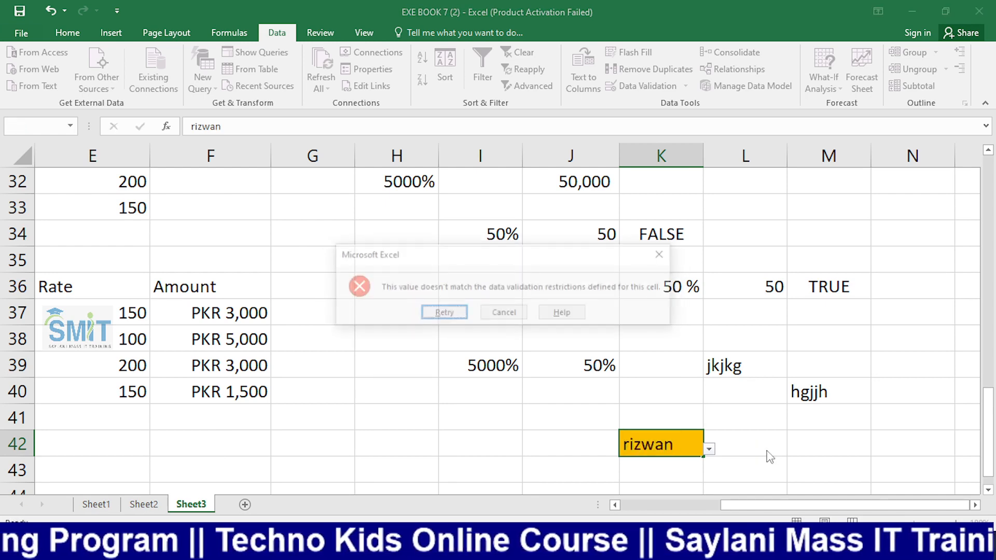
key("Return")
key("Return")
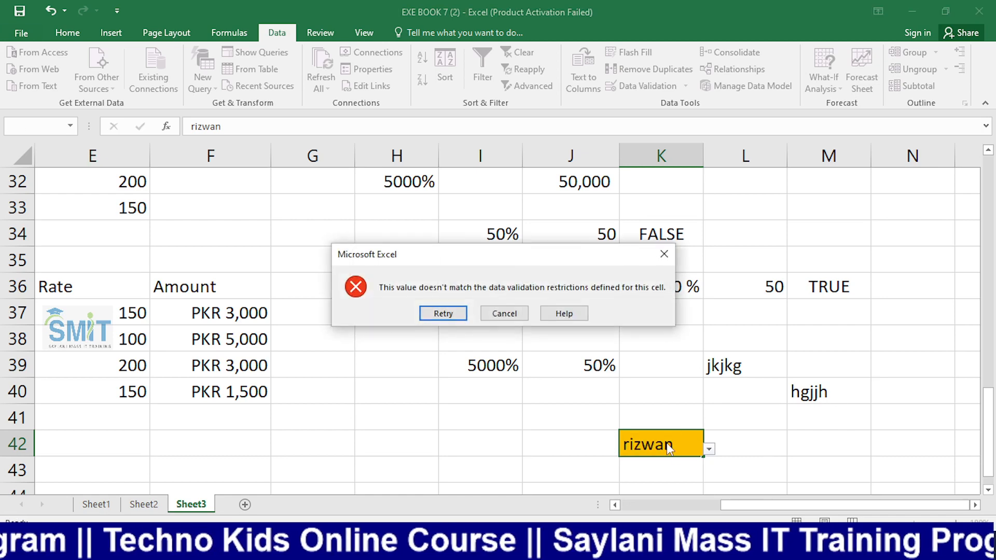
left_click(504, 314)
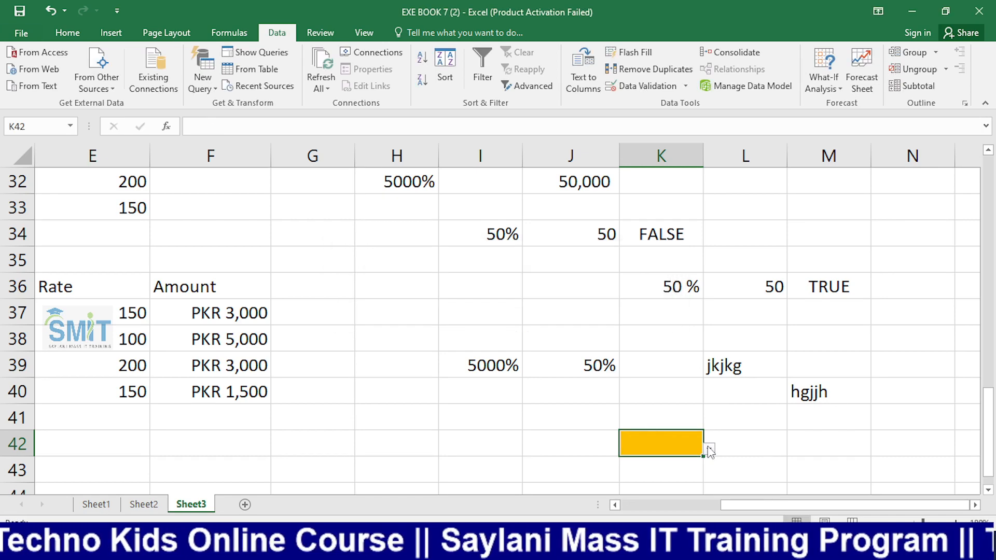
Remove the stray space between the two names in K42's validation list source
left_click(685, 85)
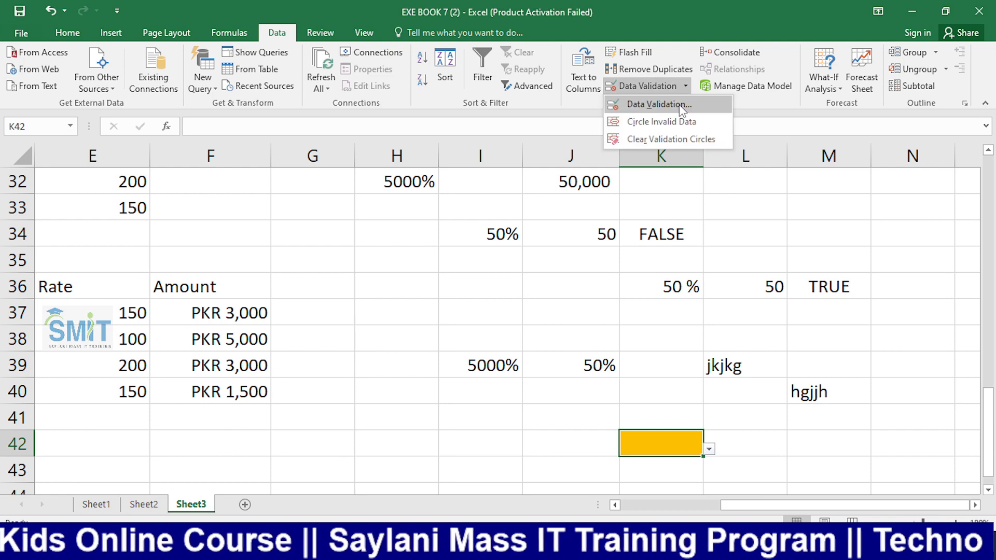
left_click(679, 104)
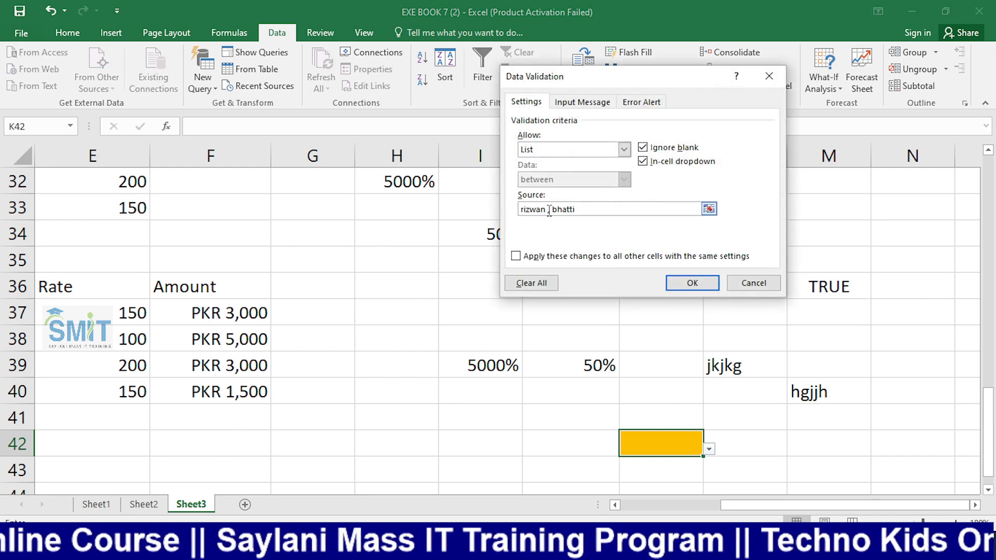
left_click(549, 210)
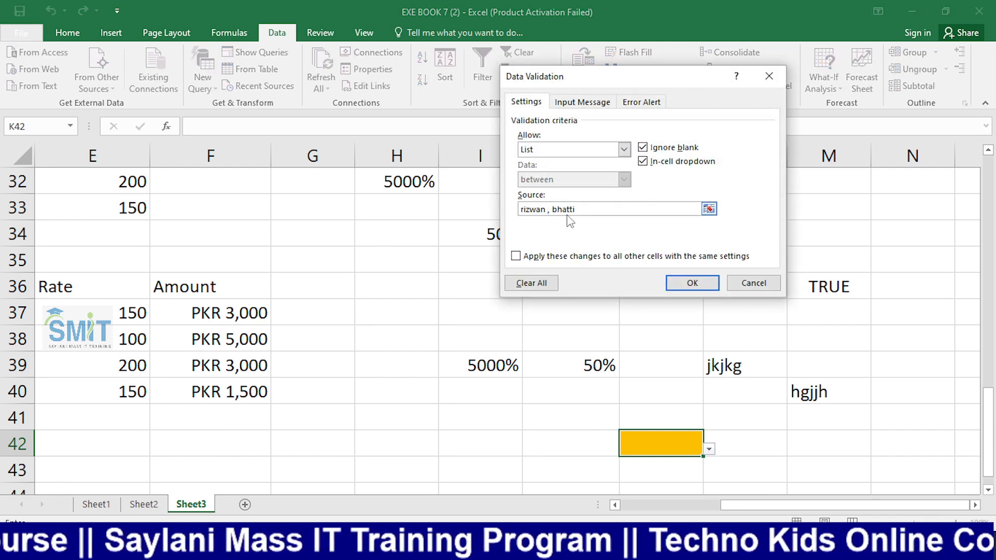
key("BackSpace")
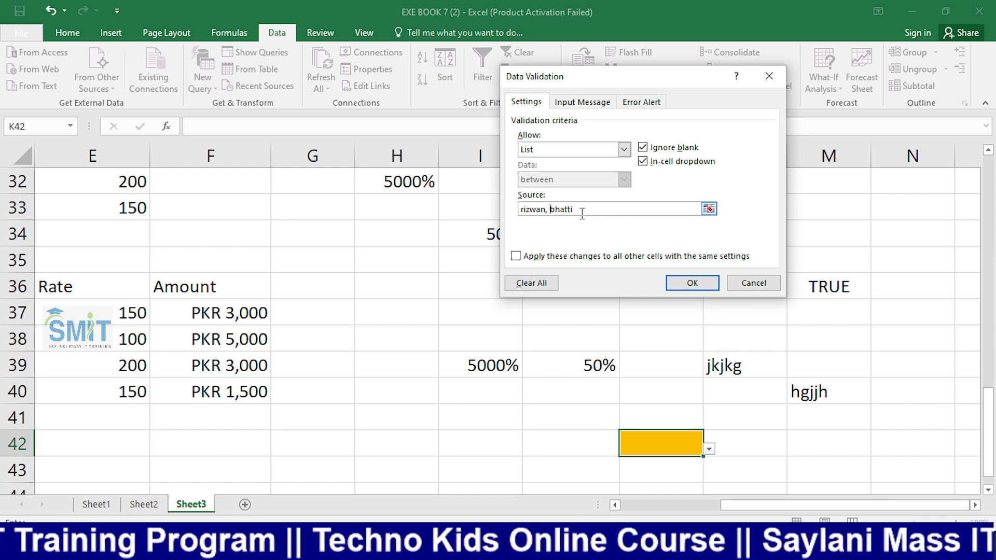
left_click(693, 283)
Type the first listed name into K42 and confirm it is accepted
key("Return")
left_click(702, 450)
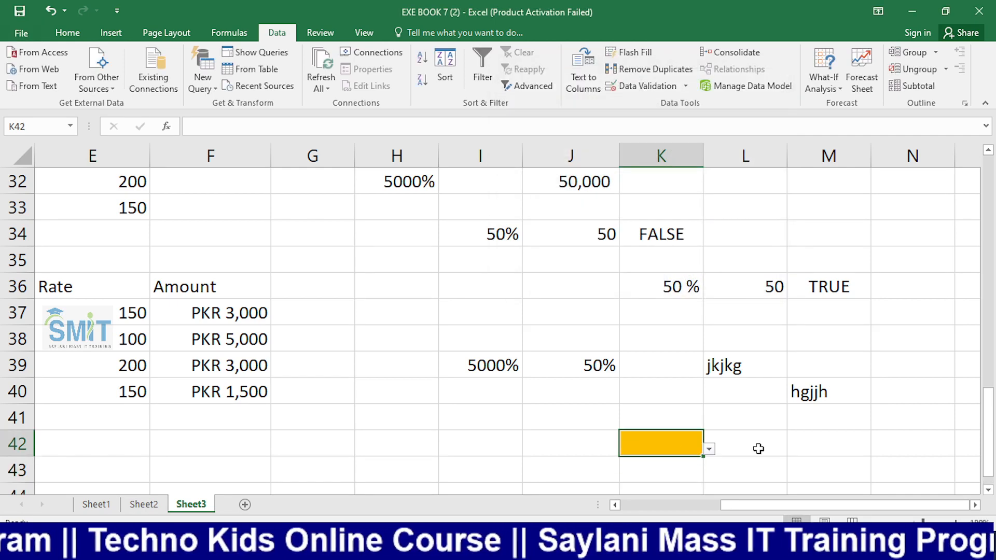
type("rizwan")
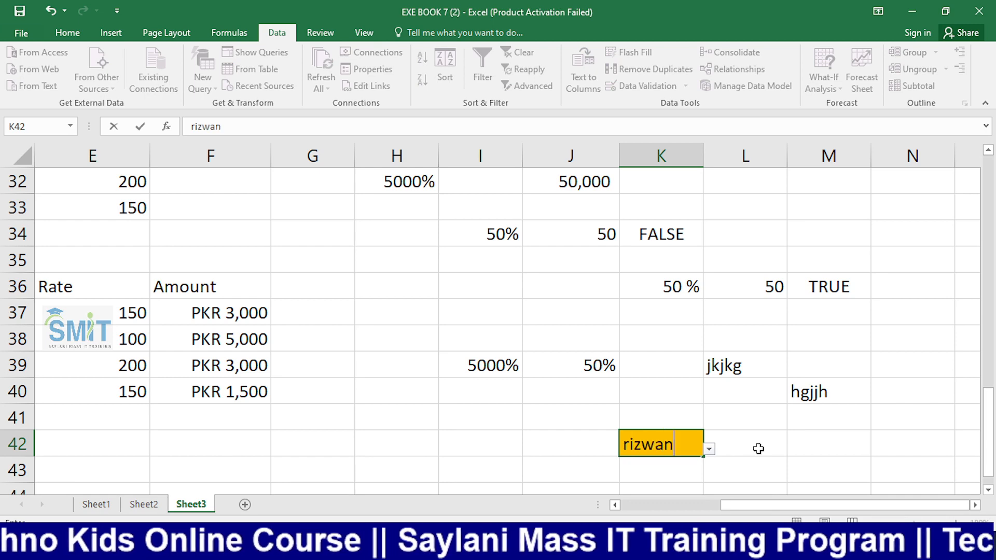
key("Return")
Test K42 with the invalid entry 'jhjh' and cancel, keeping the accepted name
key("Up")
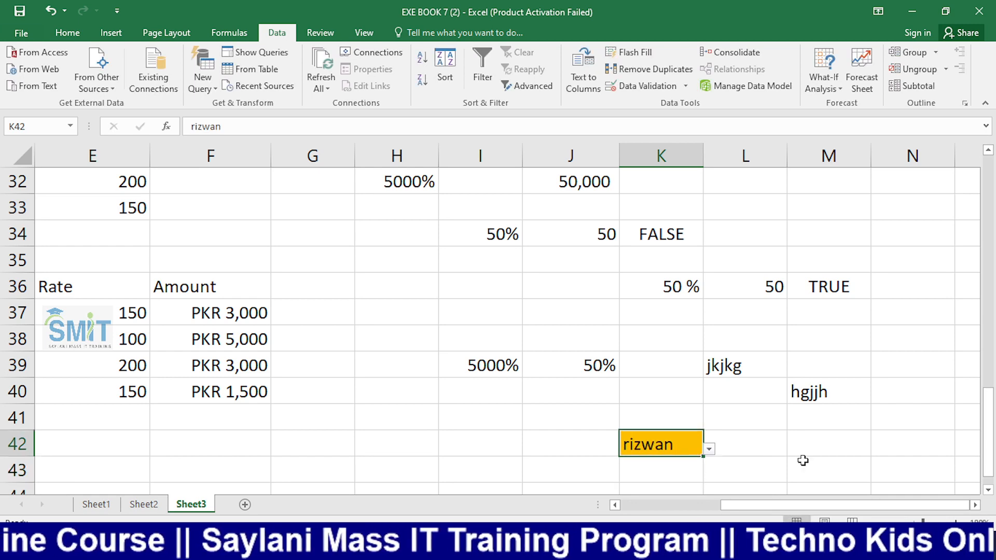
type("jhjh")
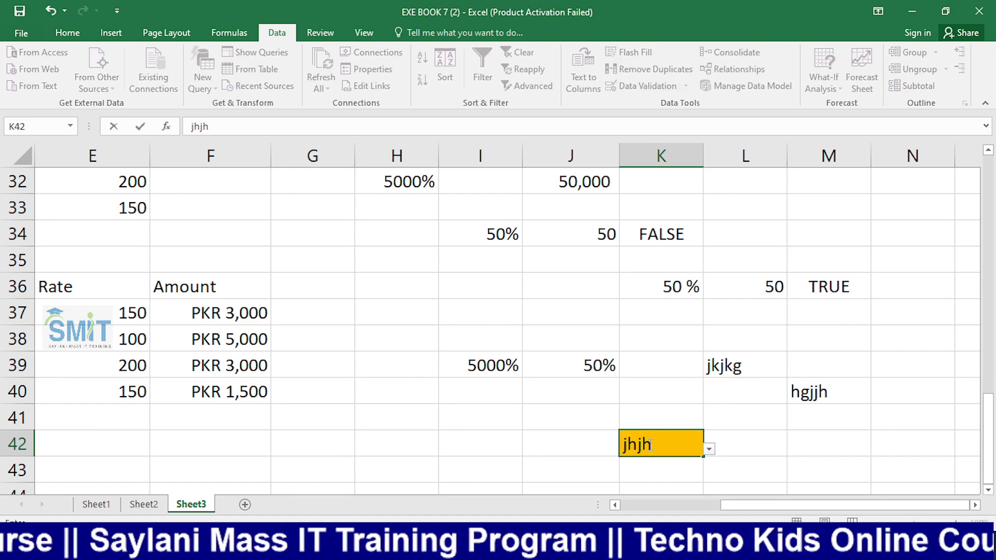
key("Return")
key("Tab")
key("Return")
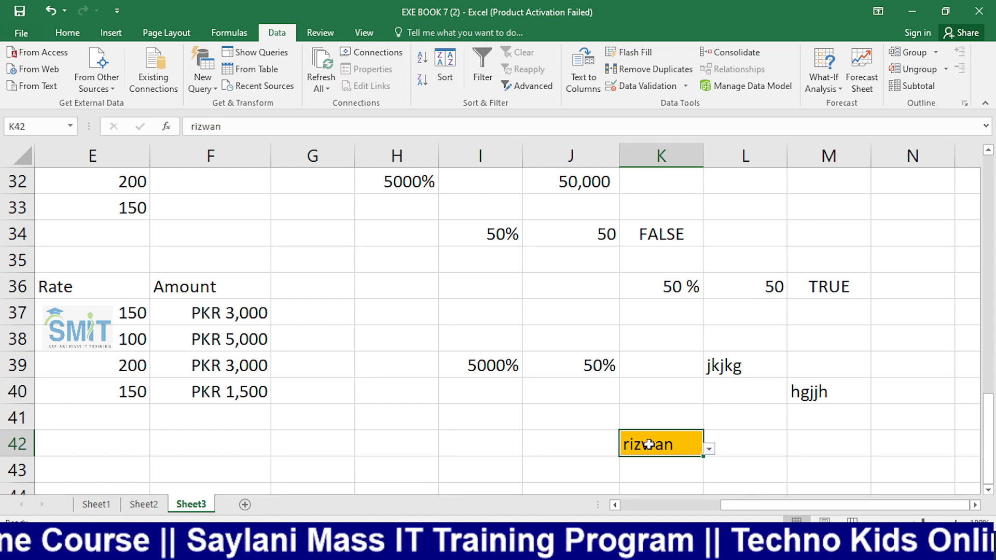
left_click(821, 463)
left_click(666, 443)
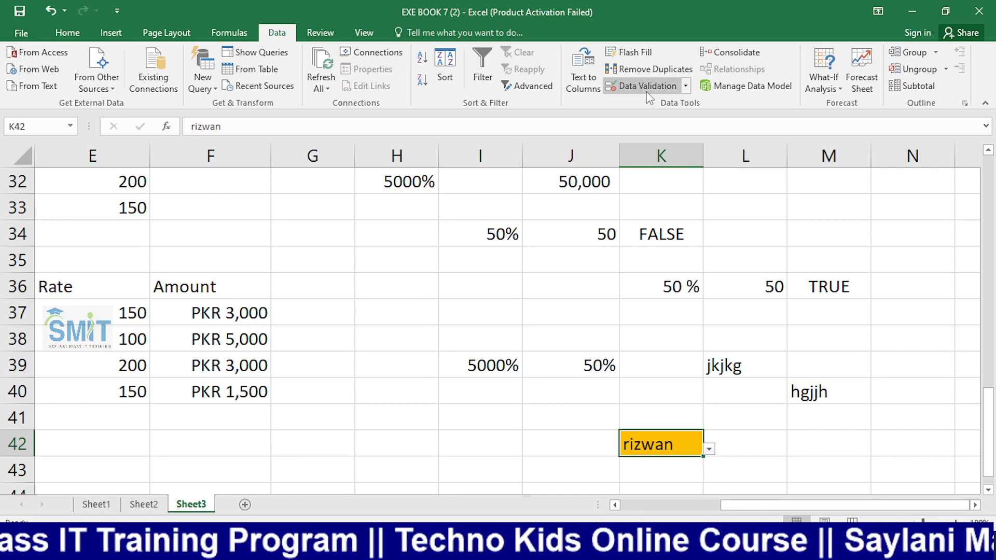
Fill cell I42 orange
left_click(455, 442)
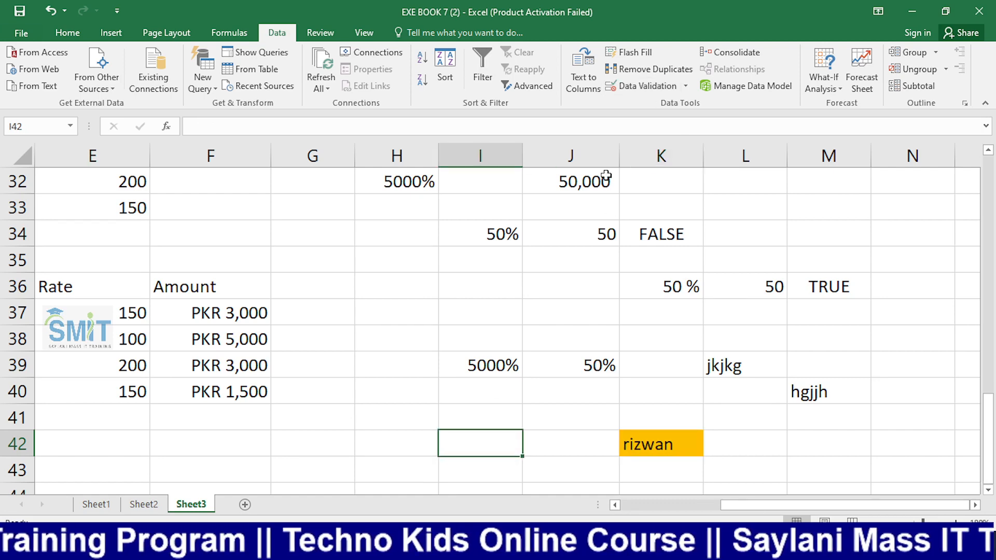
left_click(67, 33)
left_click(221, 80)
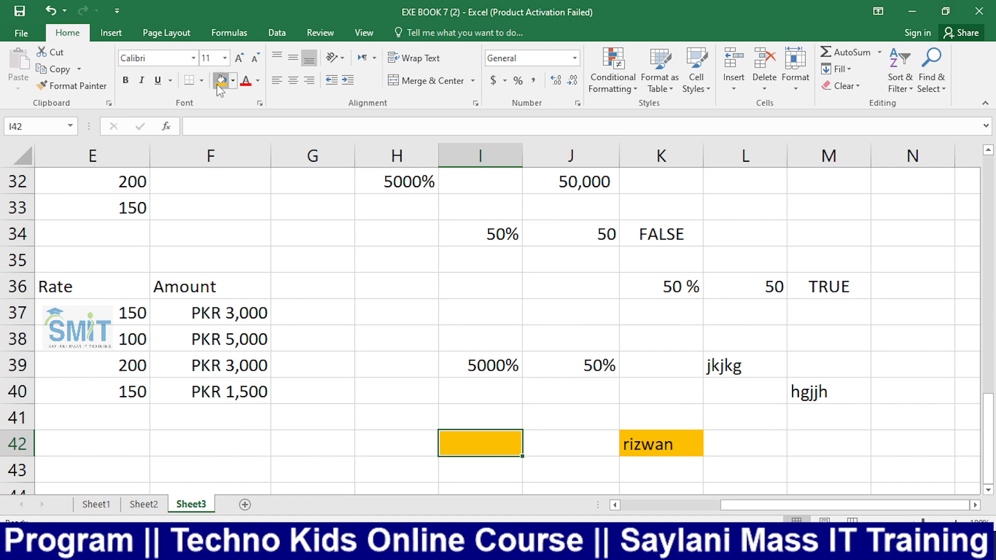
Give I42 a List validation rule whose source is the range N32:N35
left_click(276, 33)
left_click(685, 86)
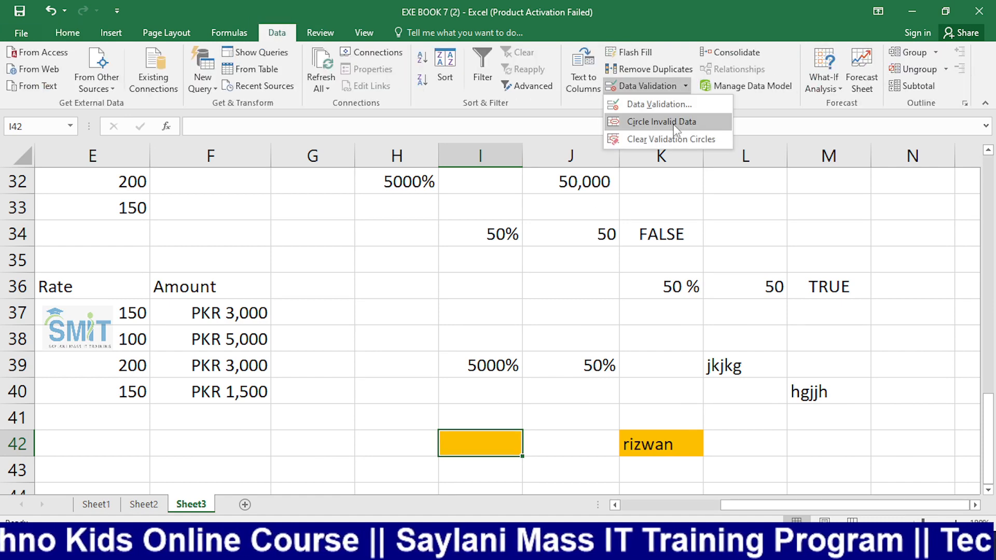
left_click(659, 104)
left_click(623, 149)
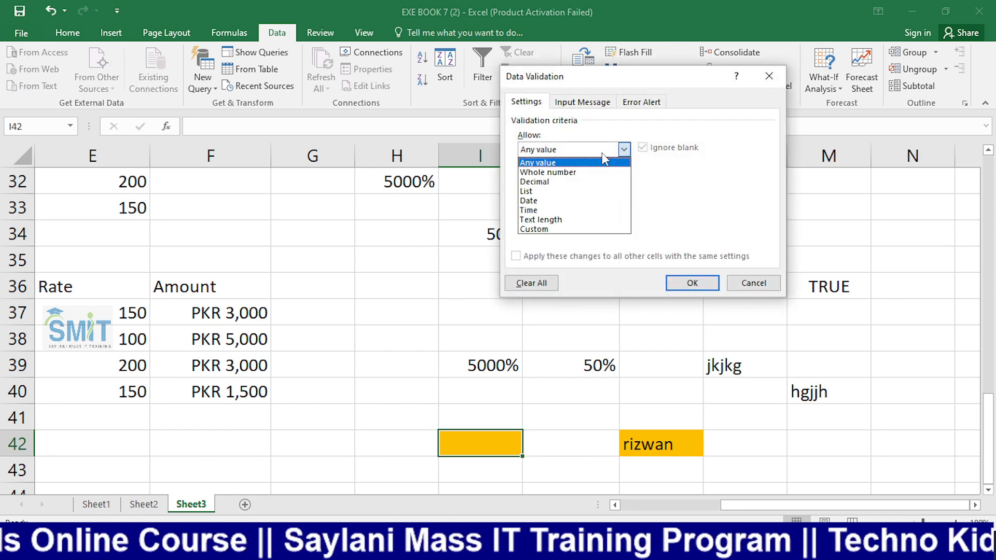
left_click(555, 192)
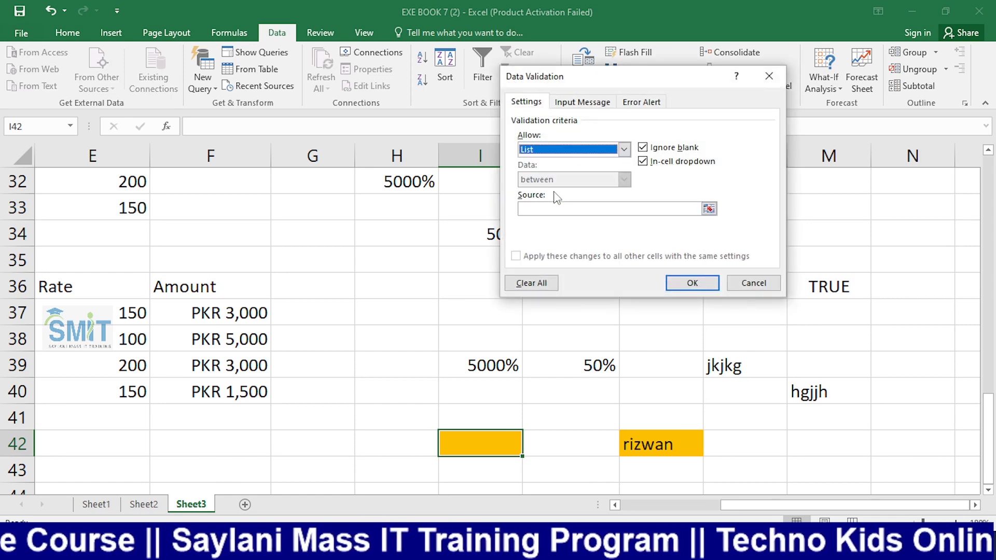
left_click(558, 207)
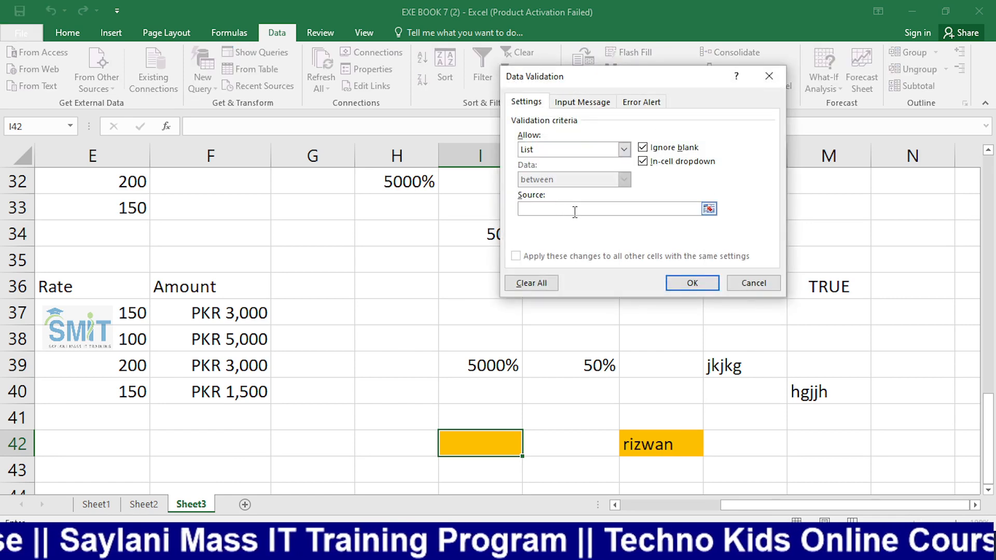
key("alt+Tab")
left_click(111, 408)
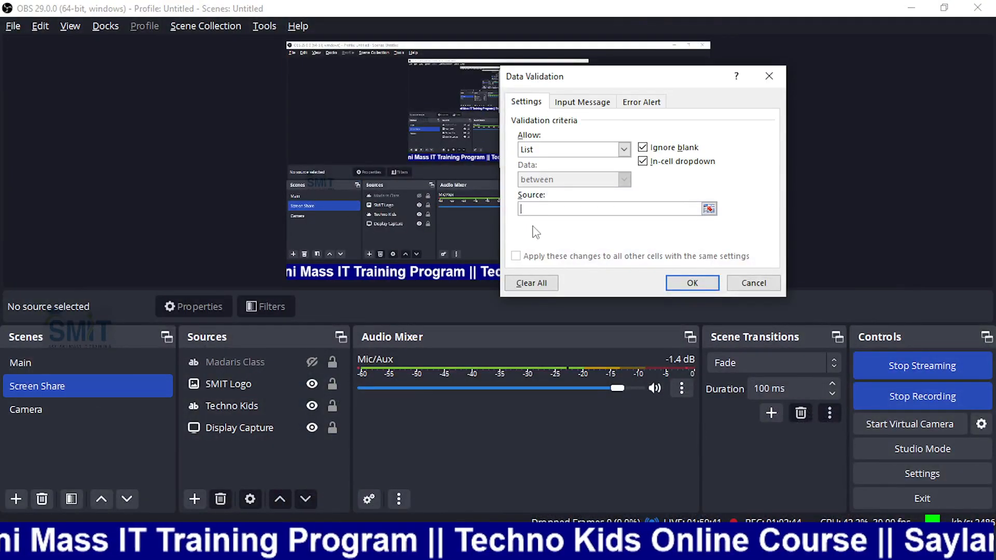
key("alt+Tab")
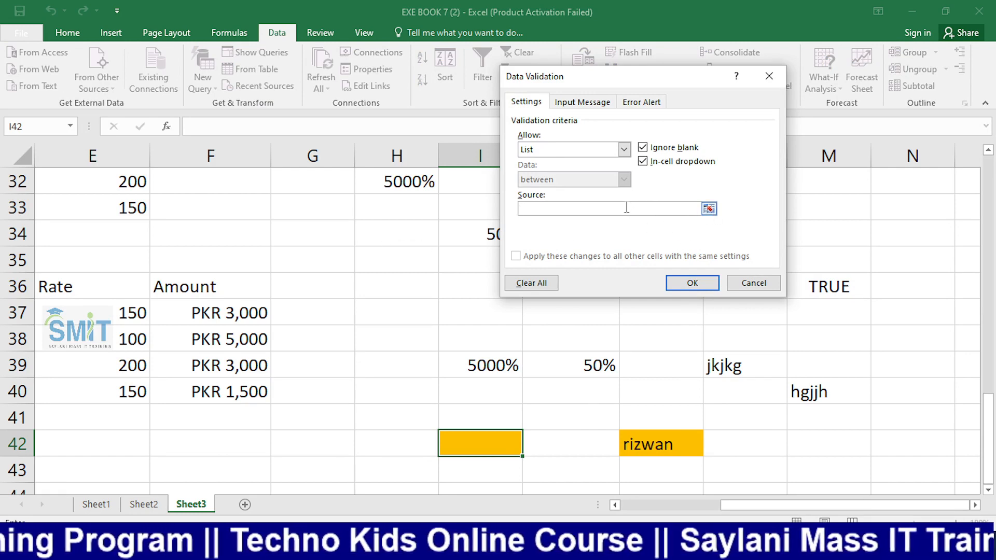
left_click(910, 187)
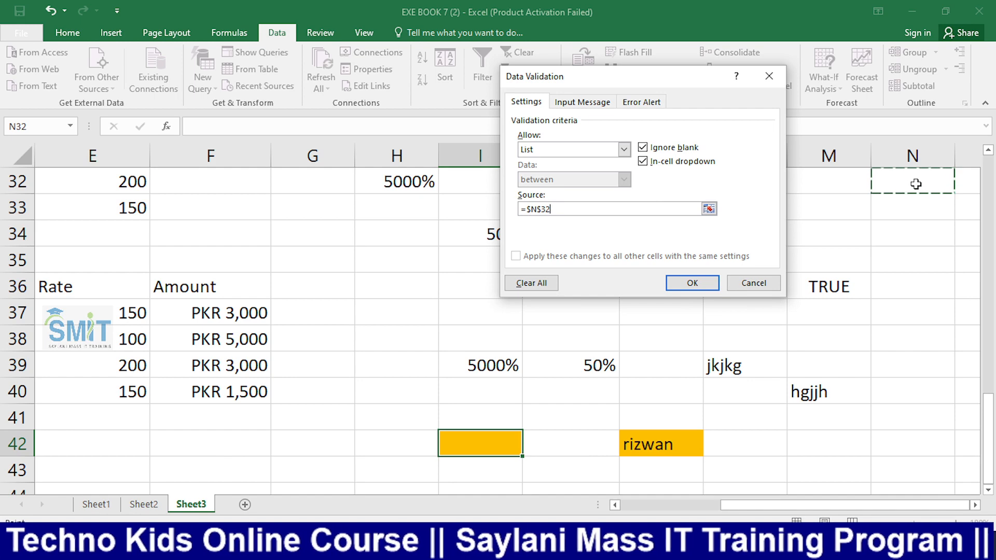
left_click_drag(910, 188, 912, 260)
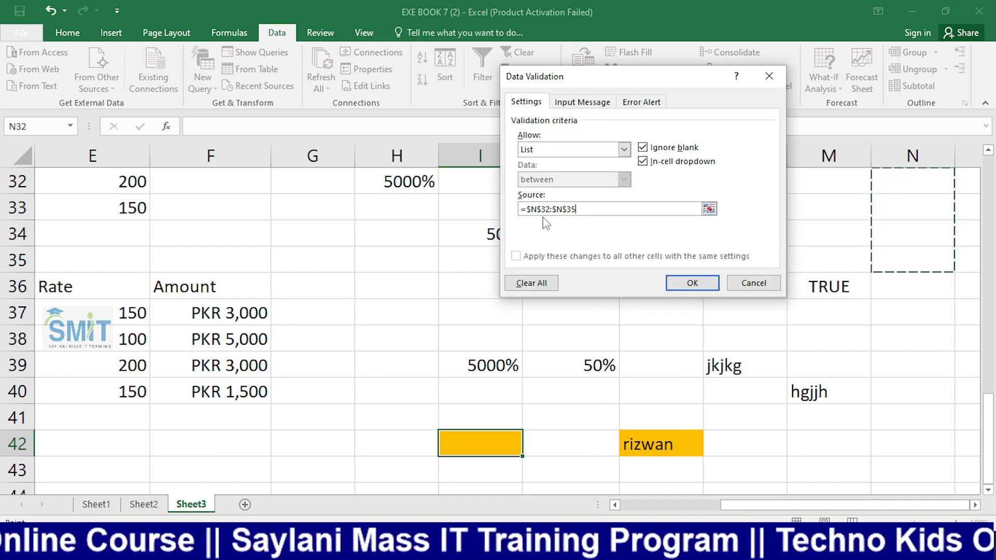
left_click(692, 283)
left_click(528, 449)
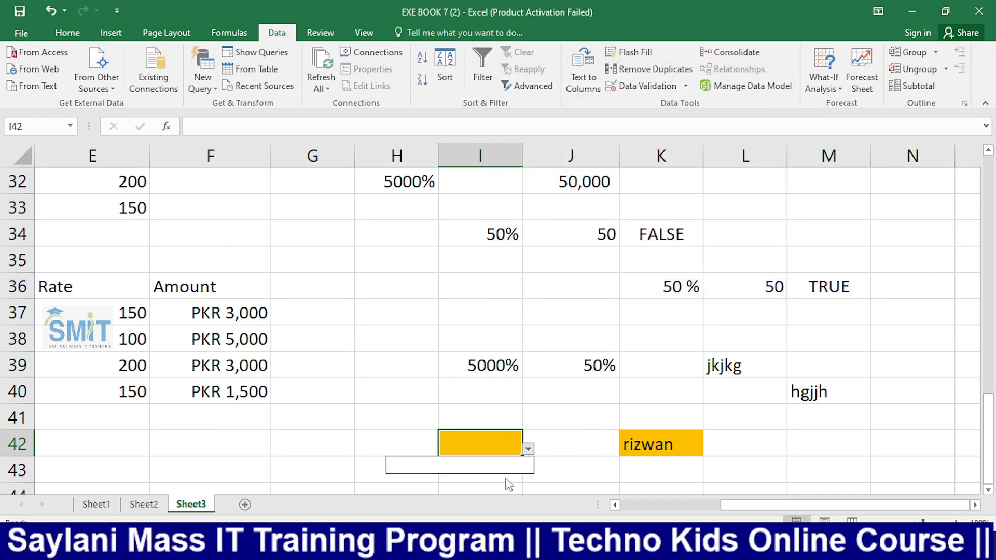
Type four names into N32, N33, N34 and N35, one per cell, then reselect I42
key("Escape")
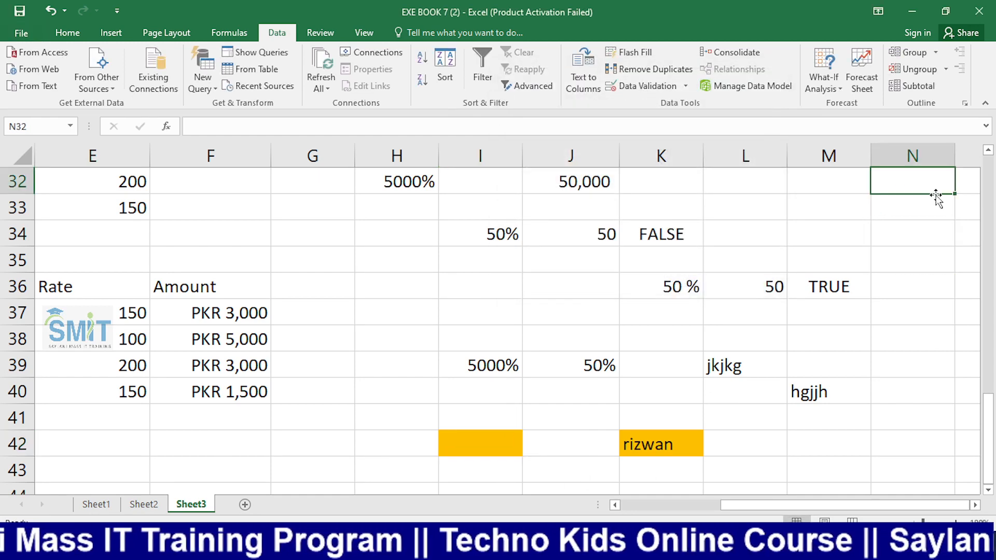
left_click(949, 179)
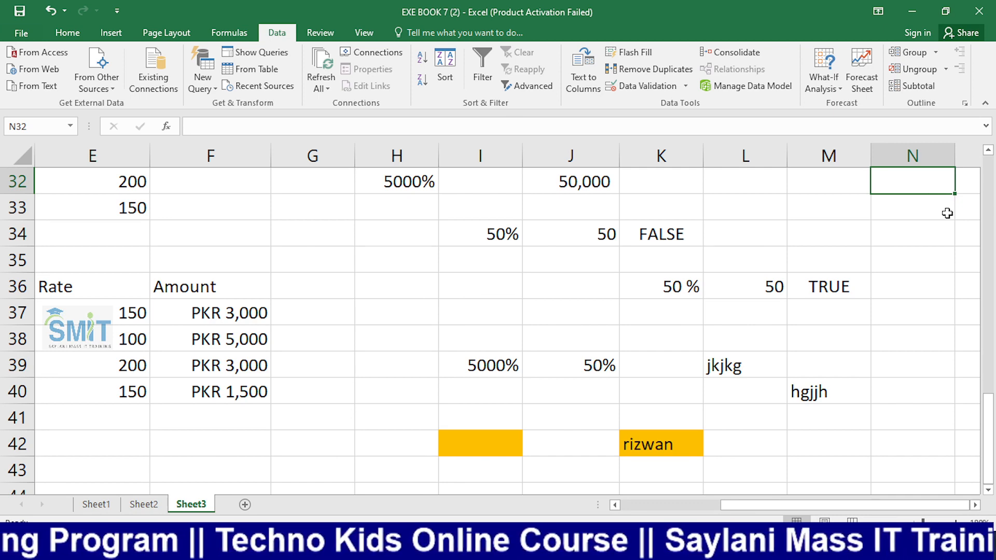
type("Ali")
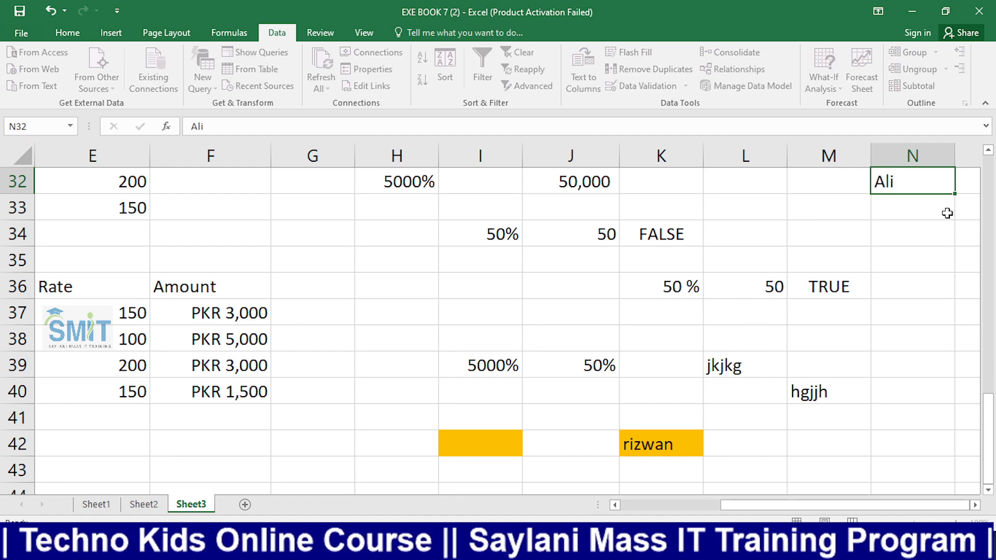
key("Return")
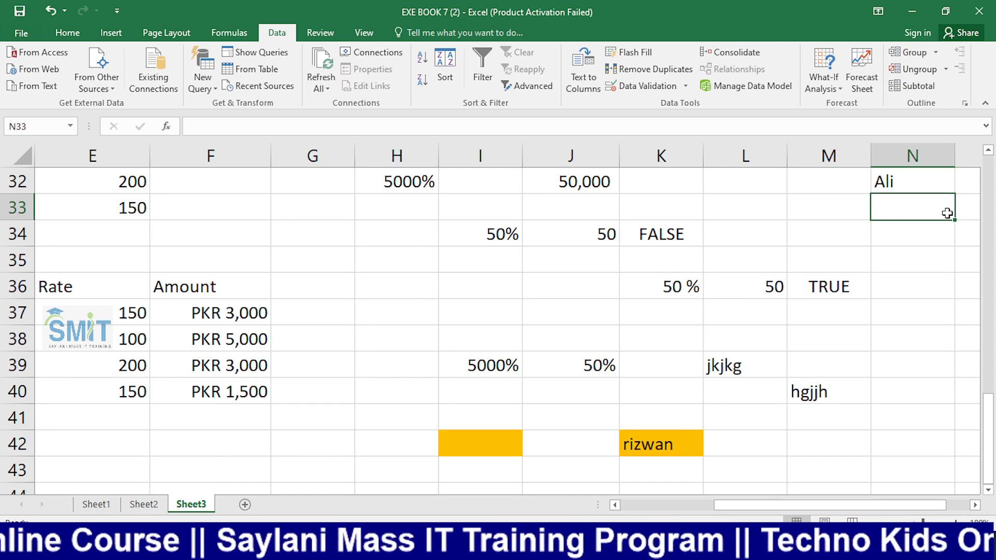
type("Mas")
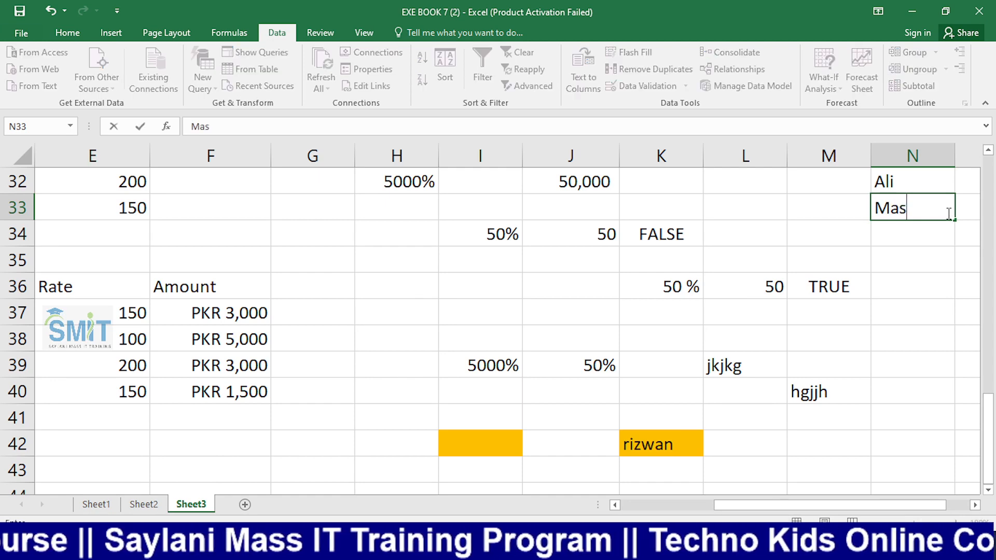
type("aib")
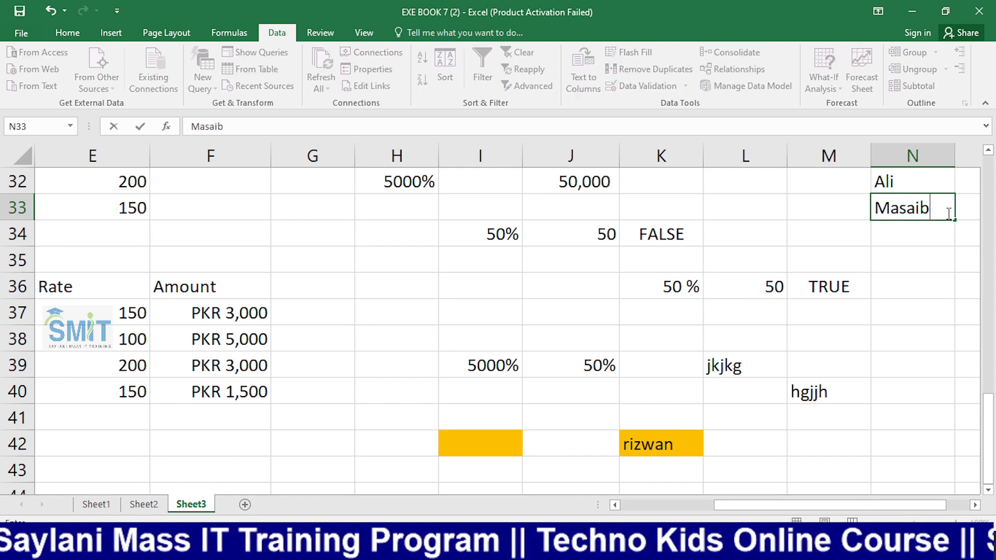
key("Return")
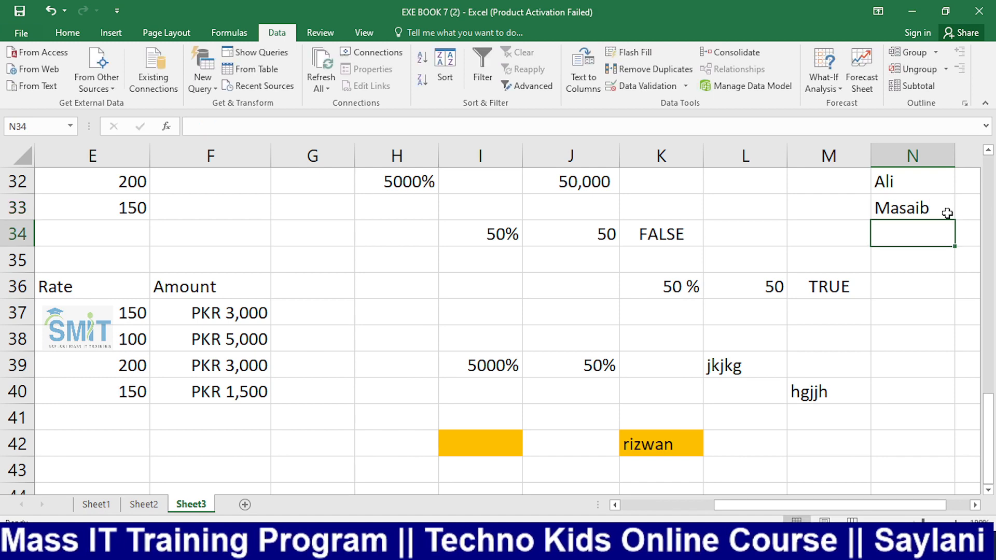
type("umer")
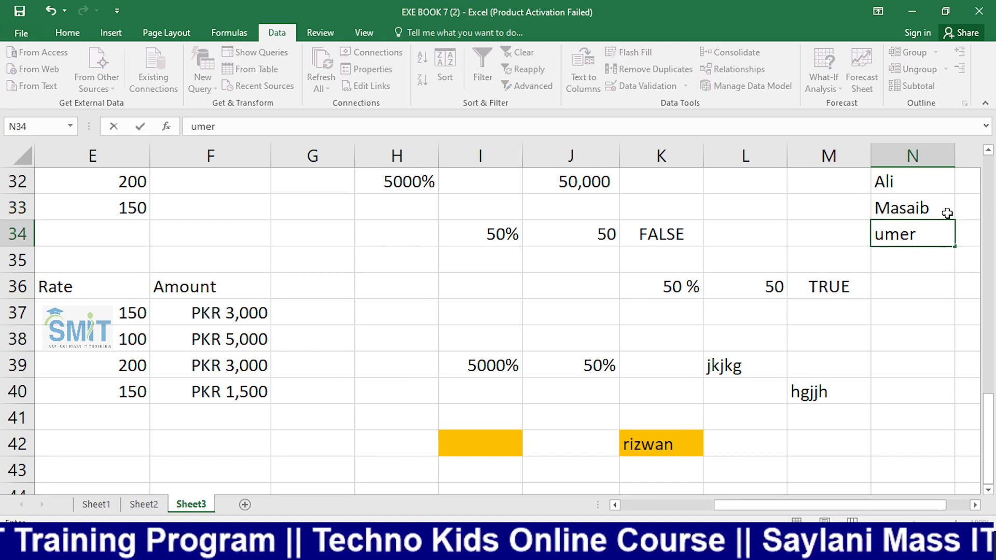
key("Return")
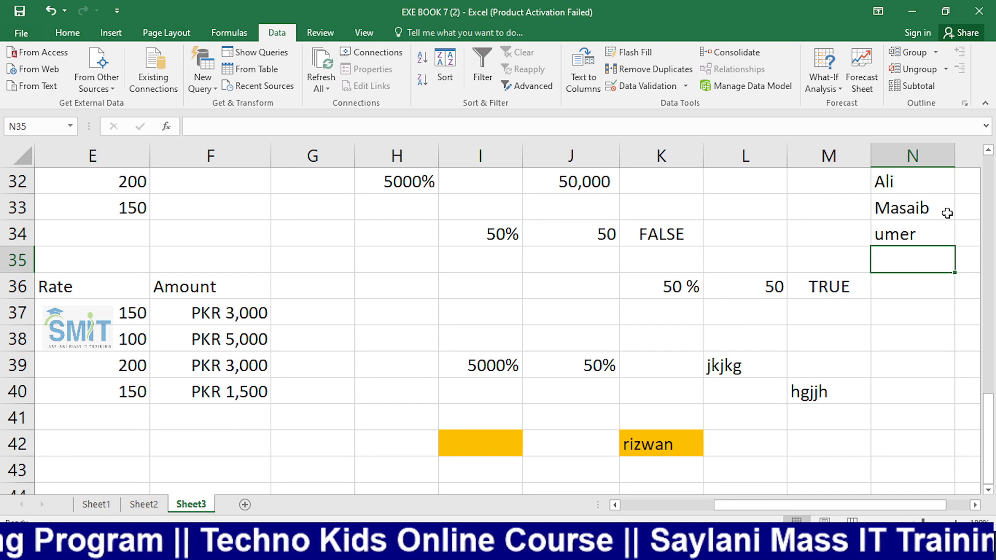
type("wa")
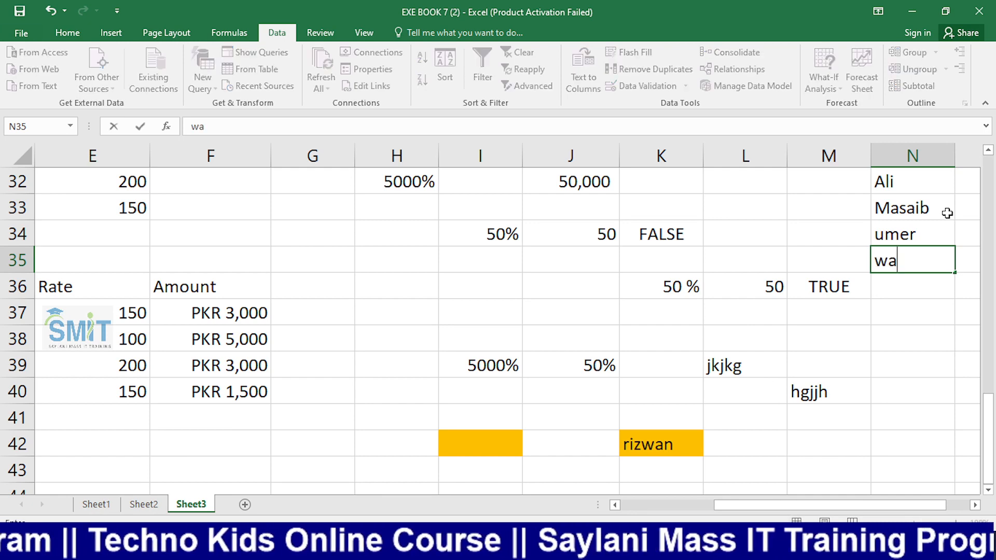
type("jid")
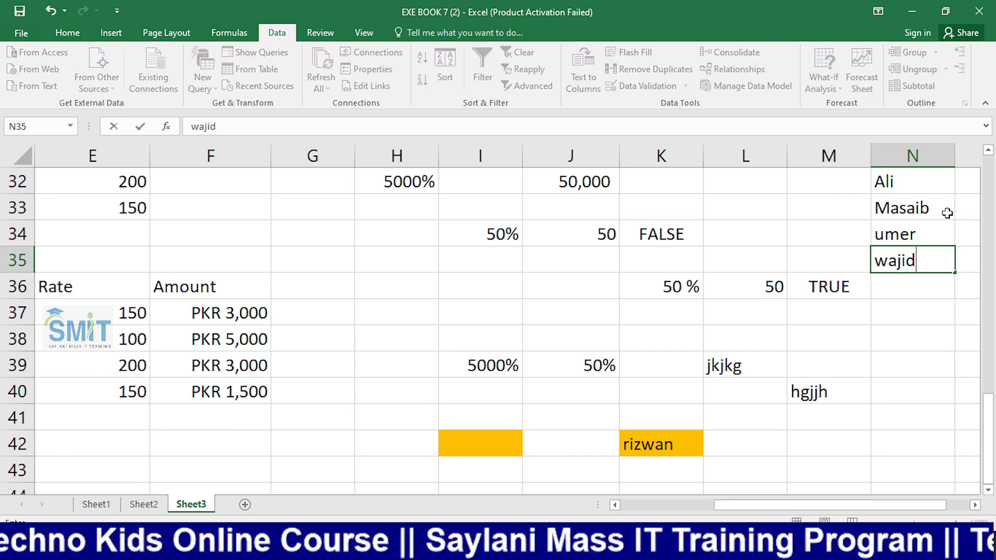
key("Return")
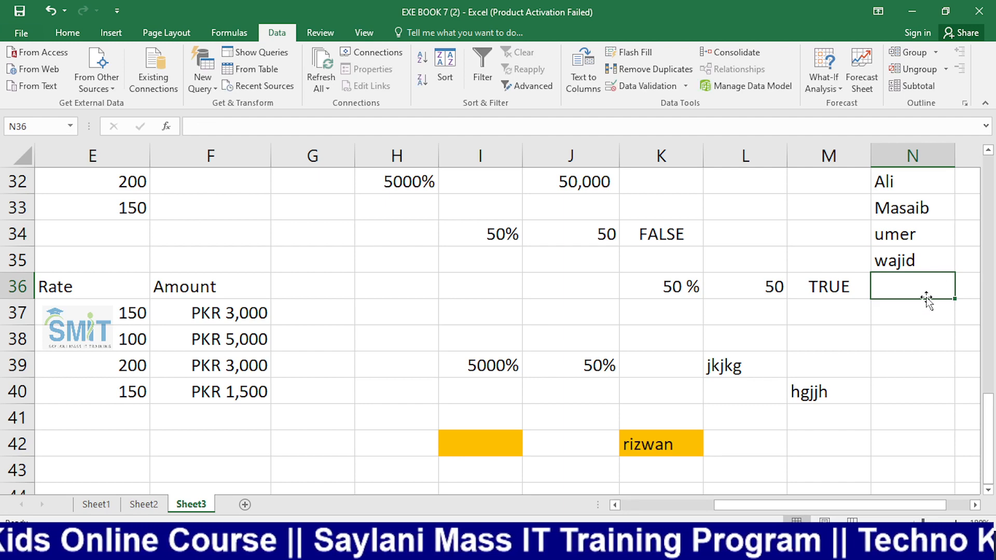
left_click(465, 453)
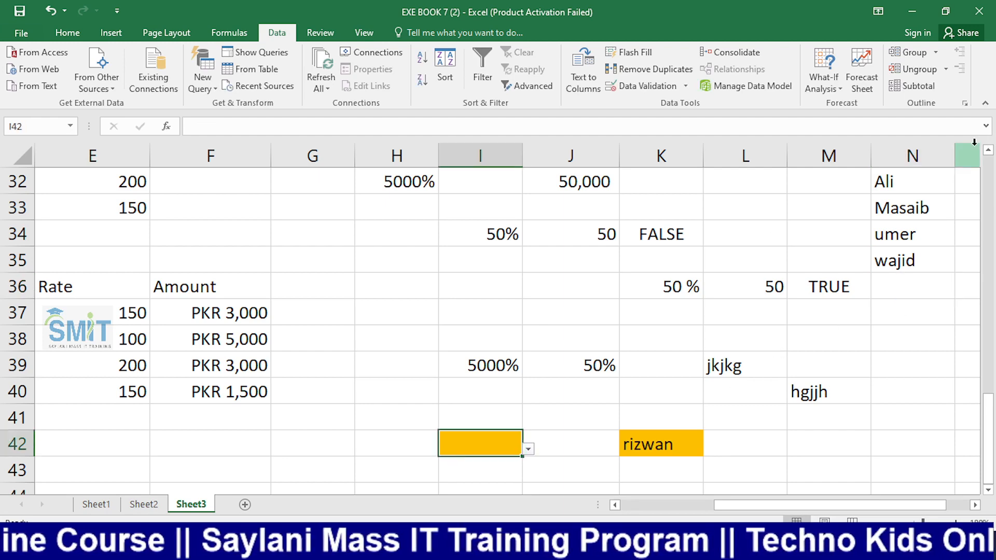
left_click_drag(903, 182, 923, 262)
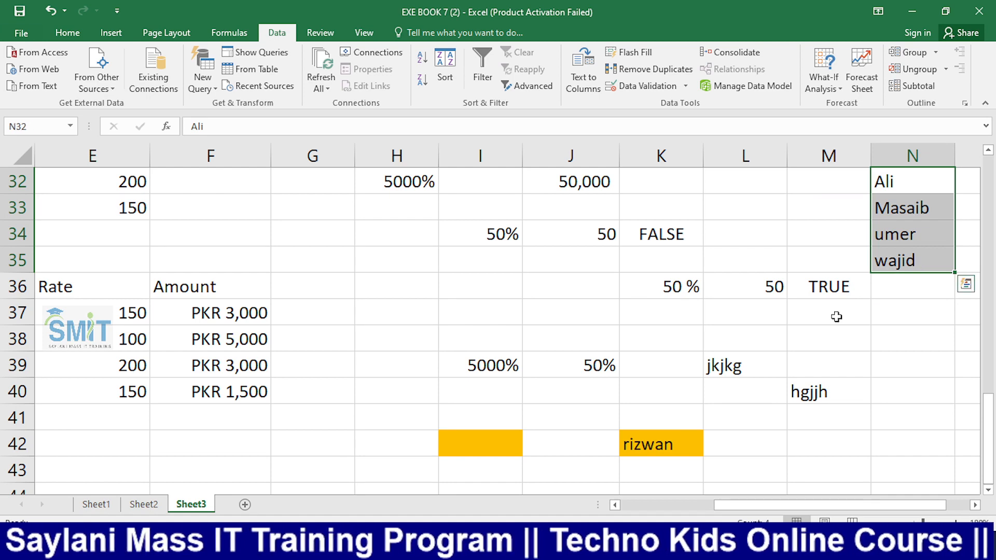
left_click(508, 440)
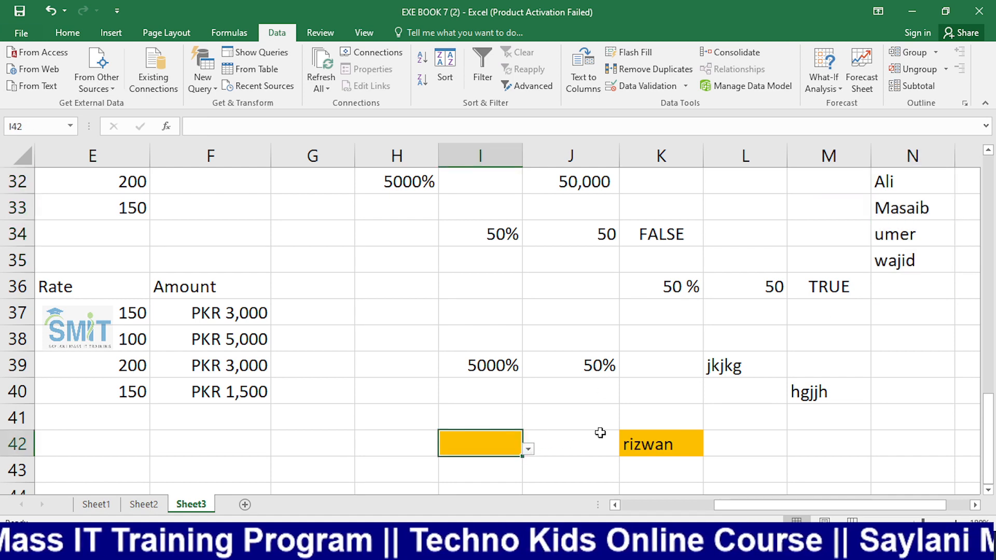
Enter an unlisted name in I42 and cancel the resulting validation error
type("rizwan")
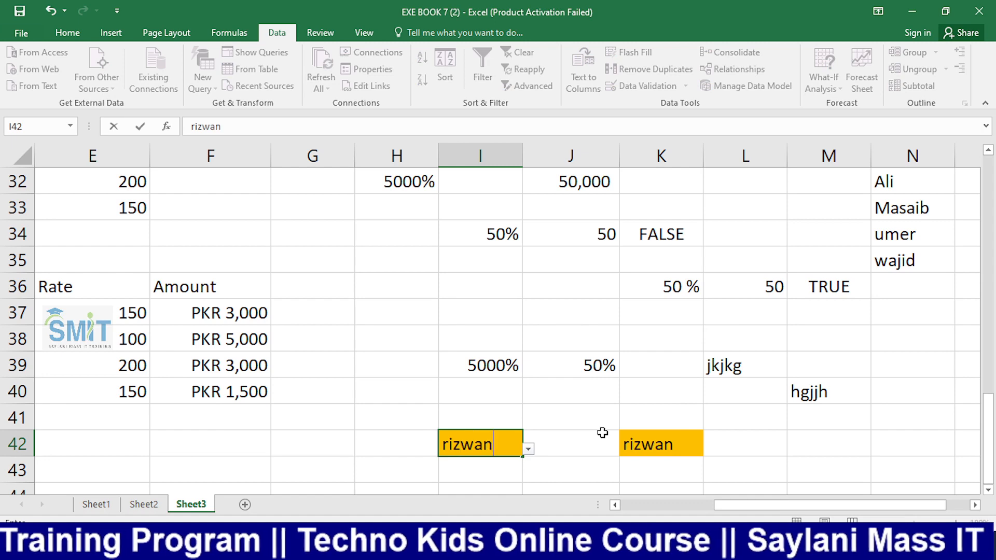
key("Return")
key("Escape")
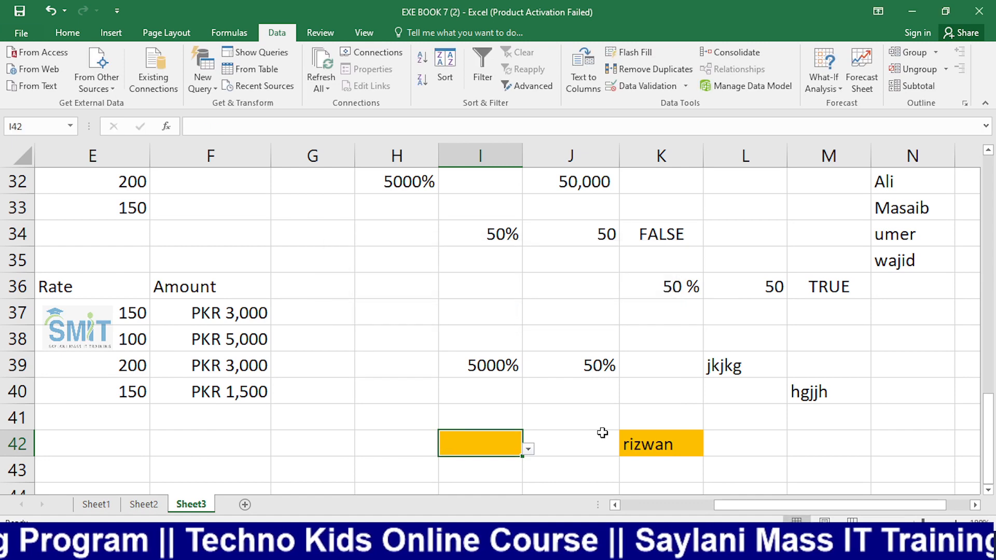
left_click_drag(898, 184, 896, 262)
left_click(499, 445)
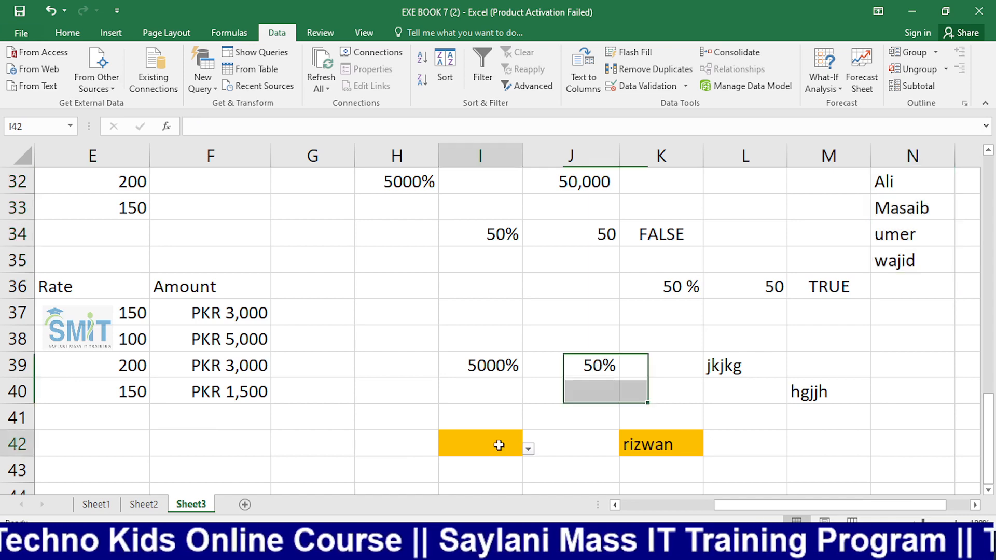
Choose the first name from I42's dropdown list
left_click(528, 449)
left_click(480, 483)
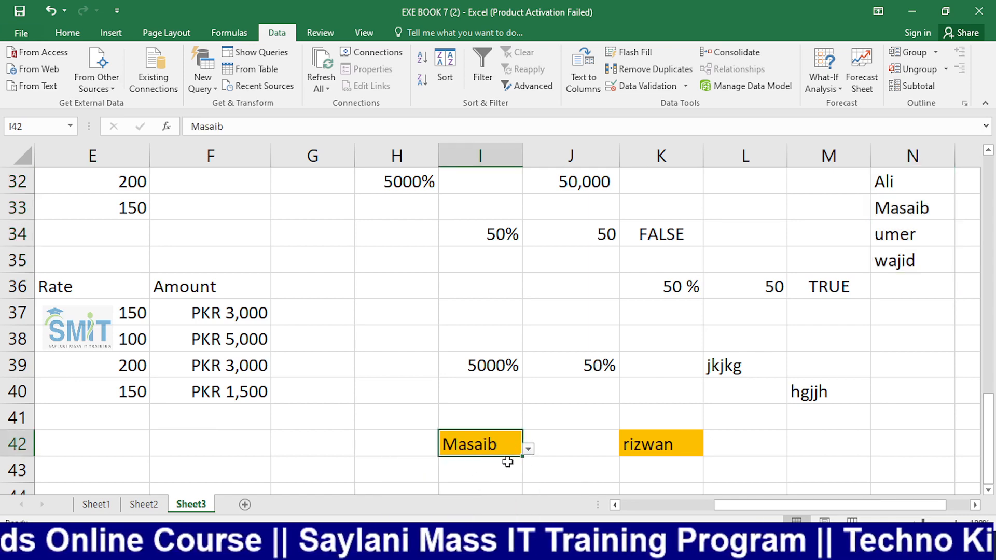
left_click(528, 449)
left_click(508, 467)
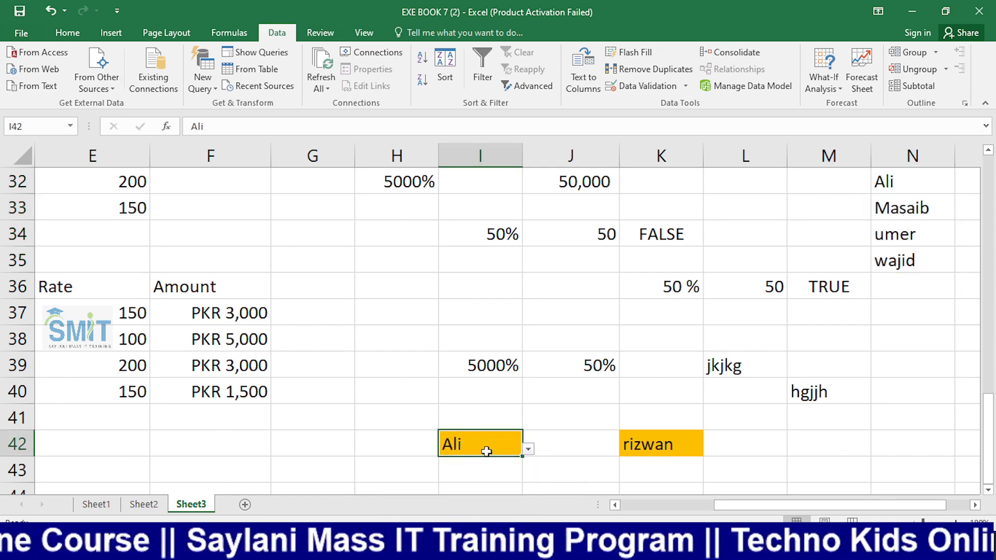
Test I42 with invalid entries 'q' and 'a', cancelling each rejection
type("q")
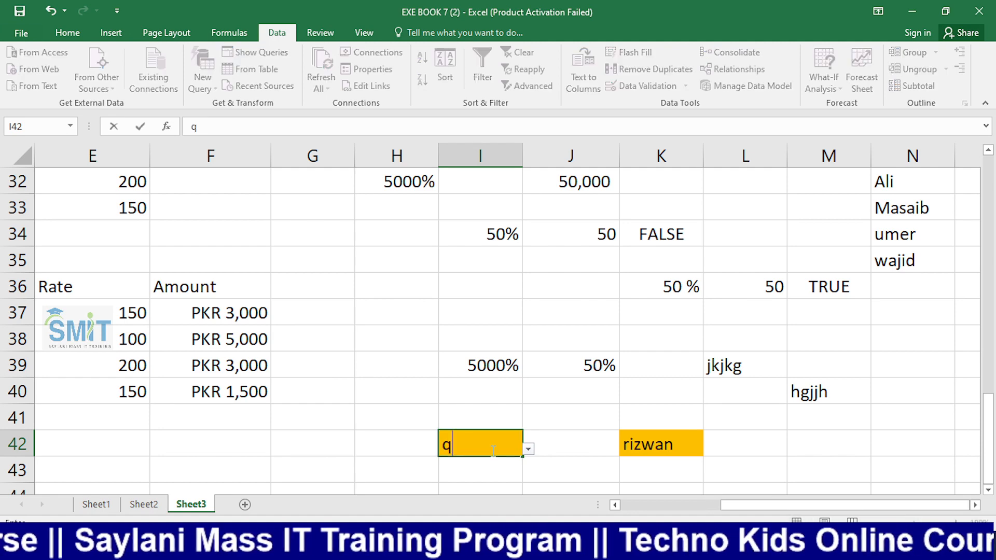
key("Return")
key("Tab")
key("Return")
type("a")
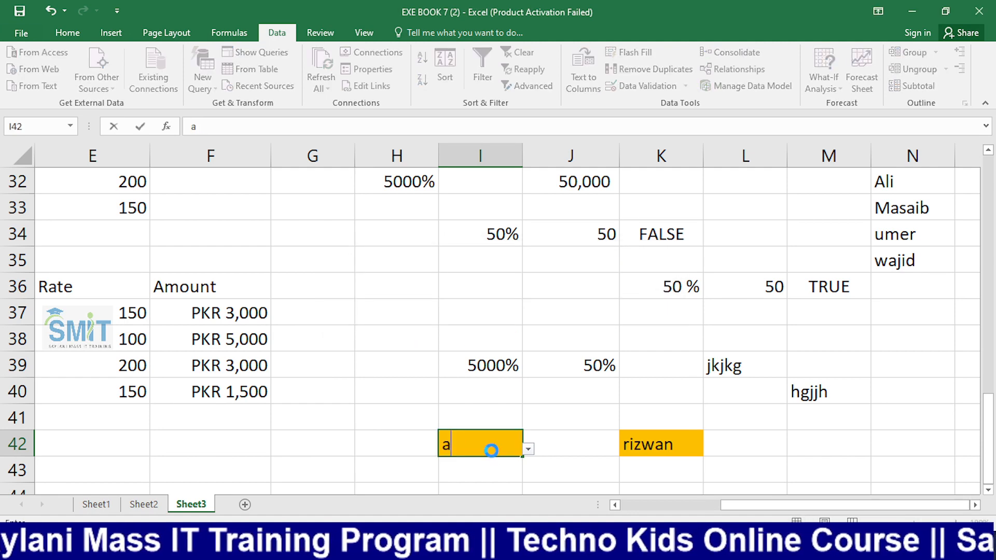
key("Return")
key("Tab")
key("Return")
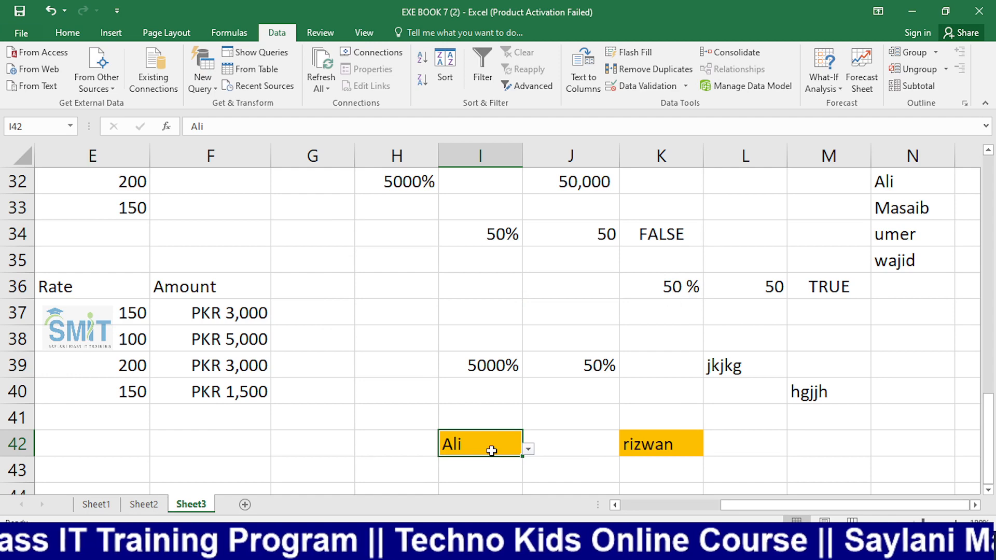
left_click(816, 290)
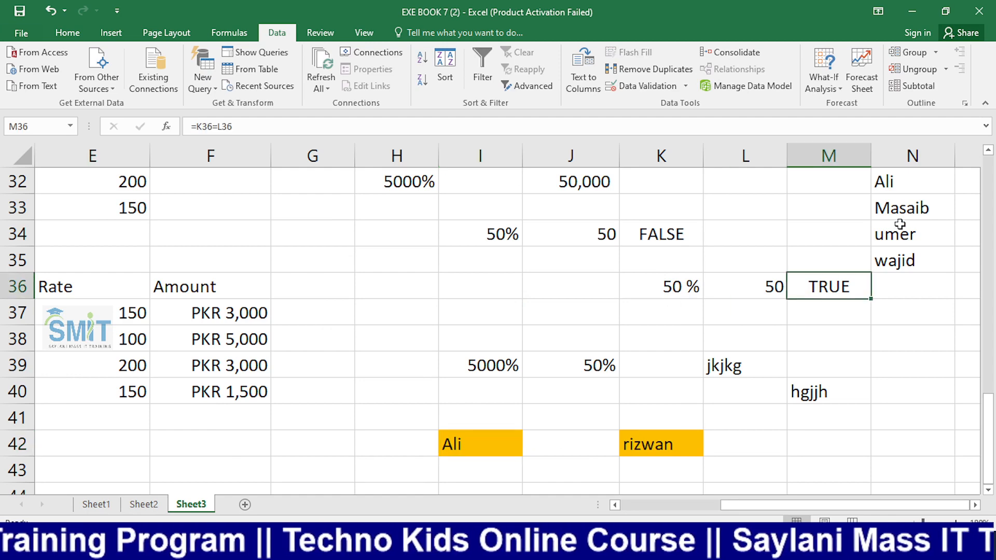
Replace the second list name in N33 with a new name
left_click(901, 220)
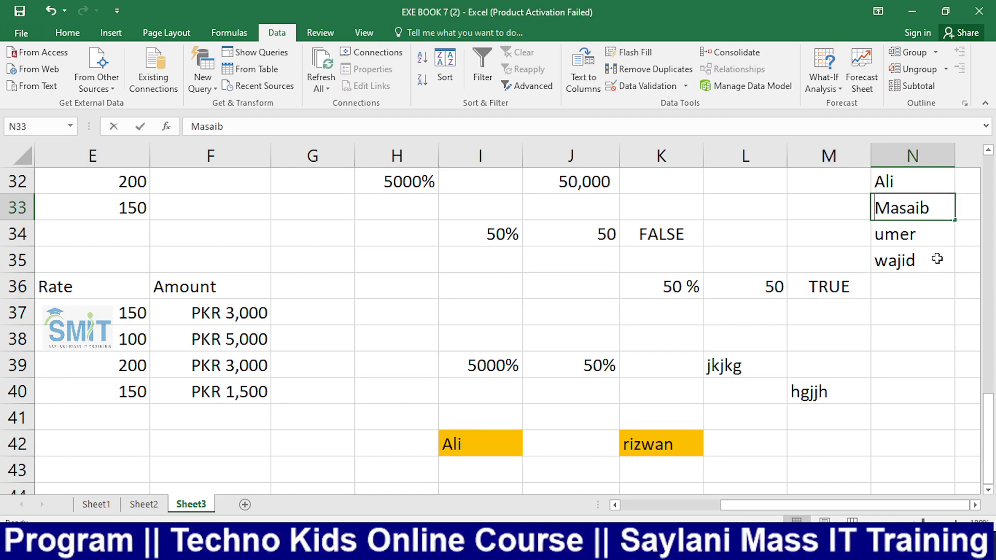
type("Adee")
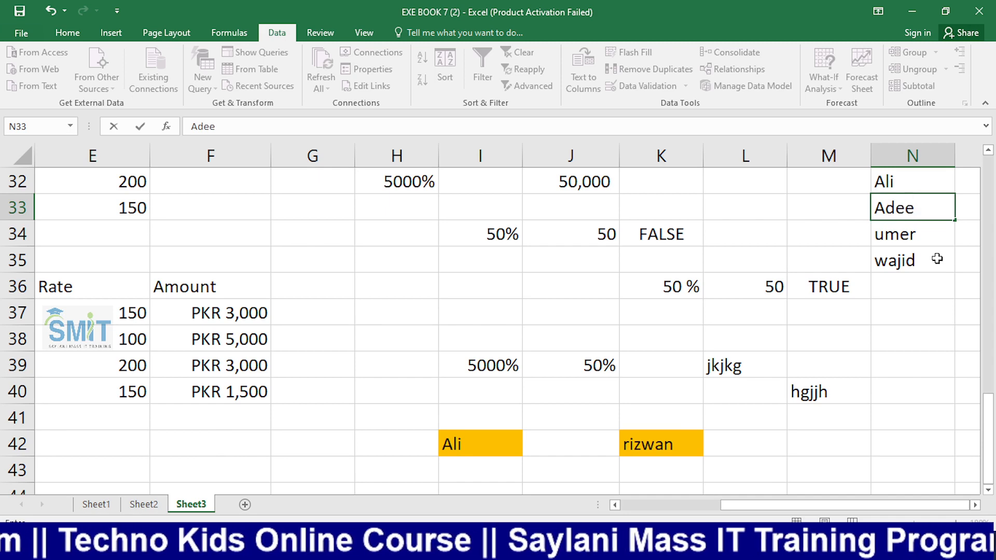
type("n")
key("Return")
left_click(484, 443)
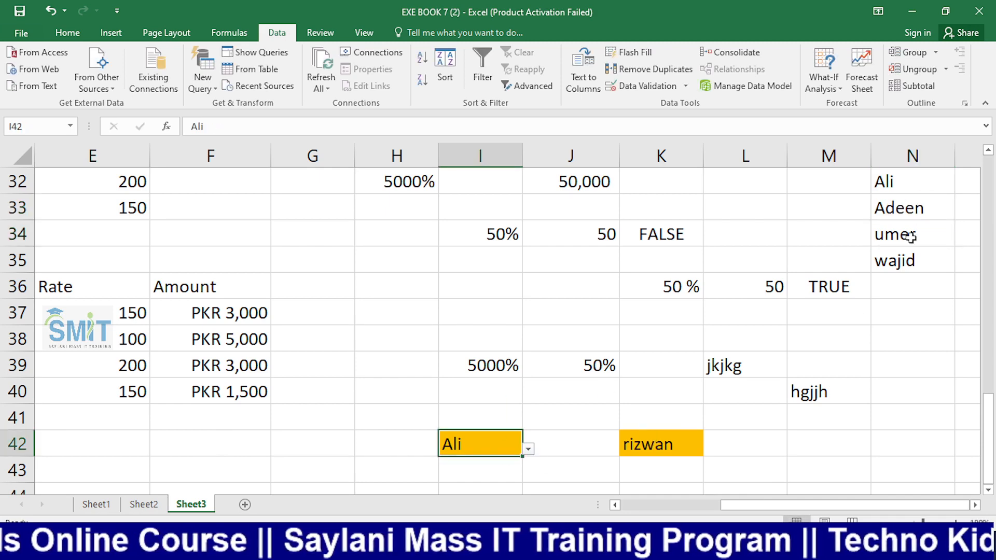
left_click(912, 209)
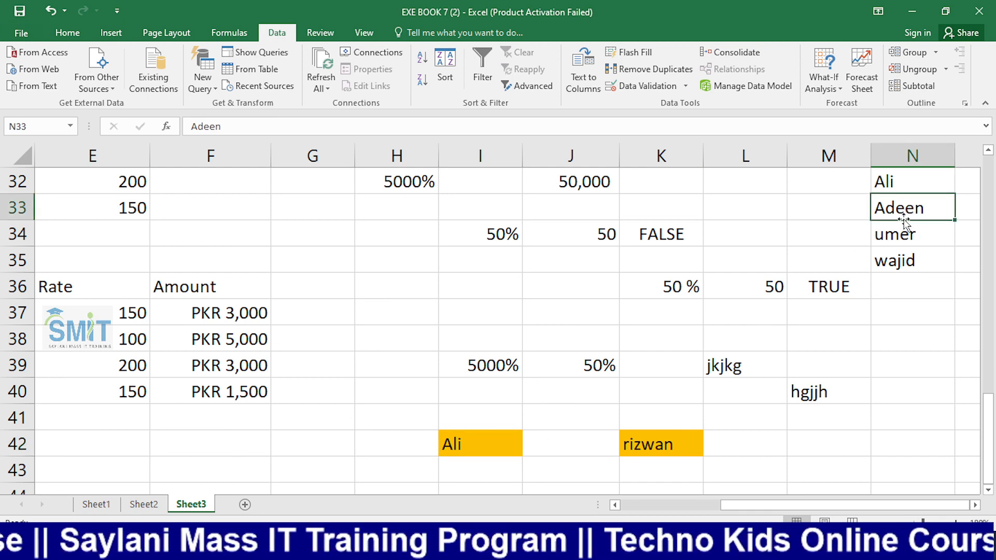
left_click(470, 448)
Enter the new N33 name in I42, then confirm an unlisted name is rejected and cancelled
type("Adeen")
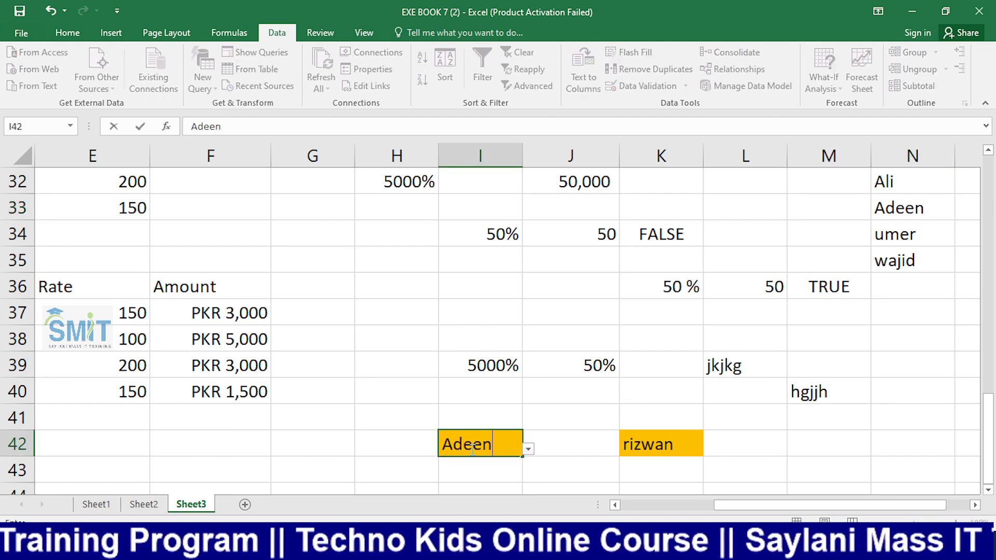
key("Return")
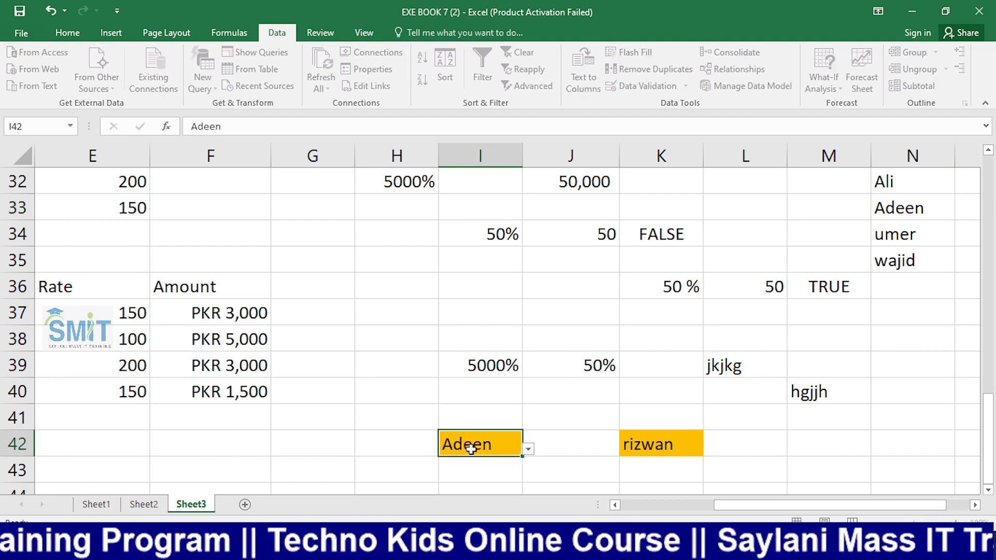
key("Up")
type("zain")
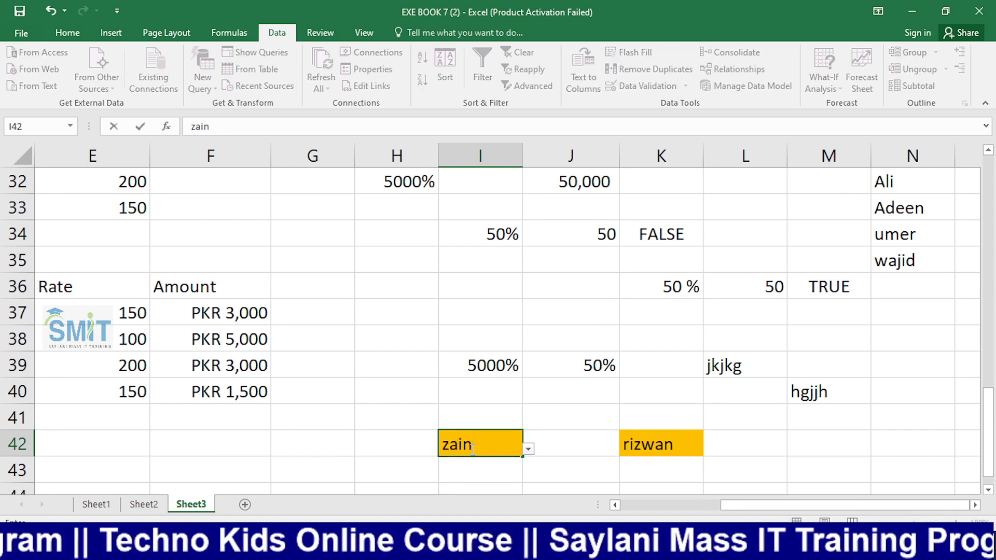
key("Return")
key("Tab")
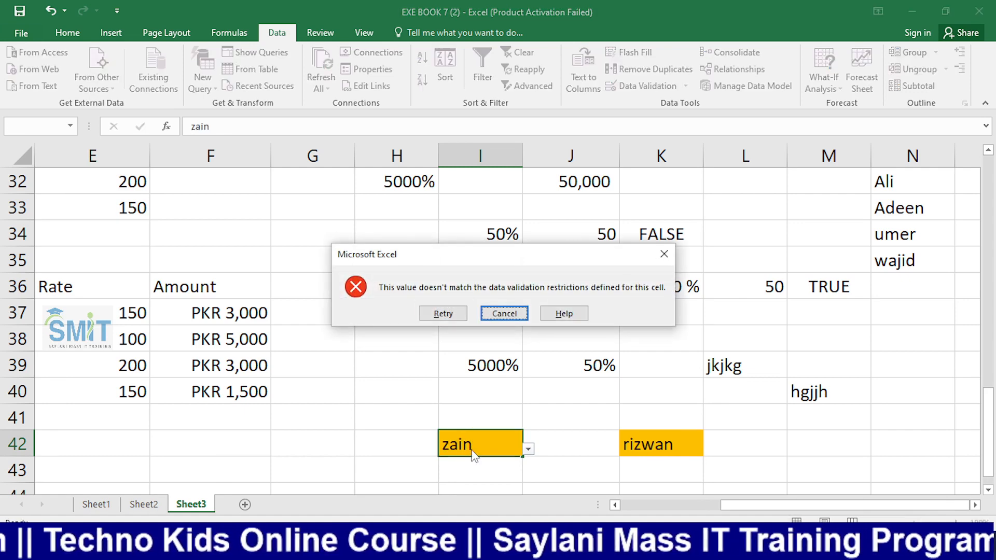
key("Return")
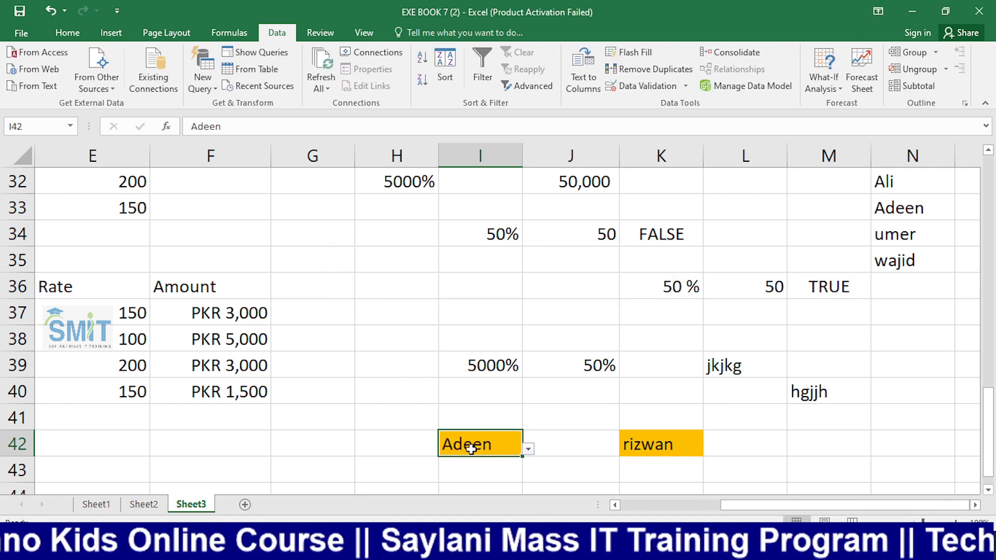
Change the name in N33 to a different name
left_click(917, 208)
type("ha")
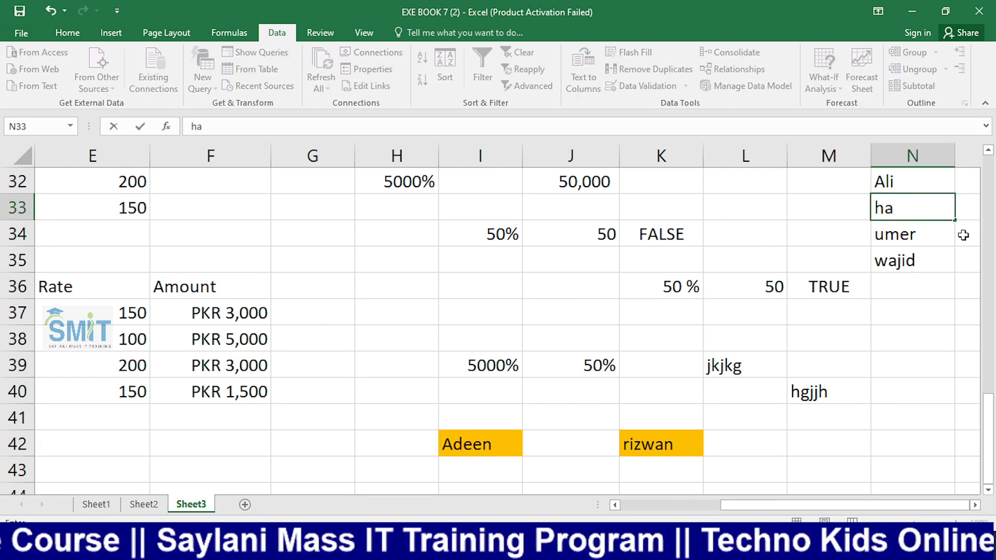
type("m")
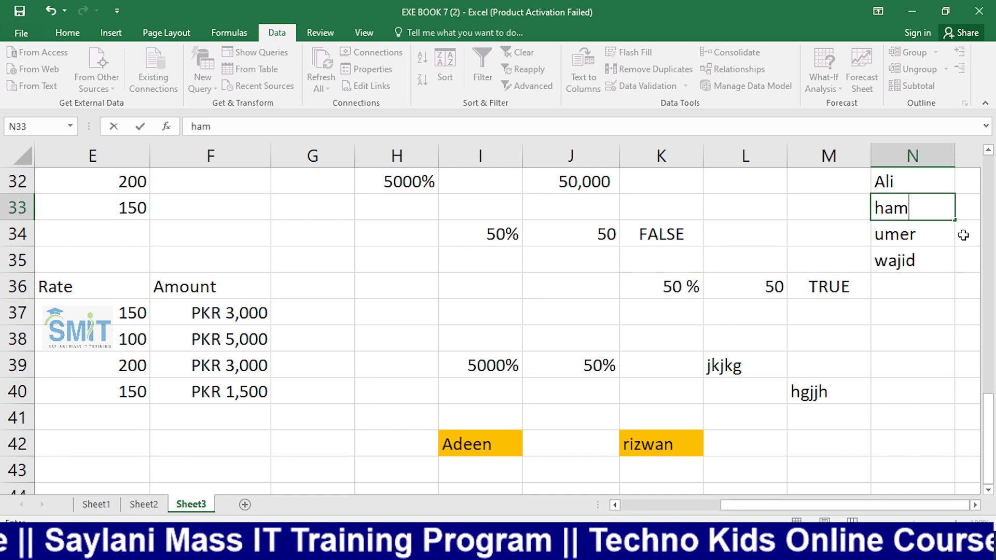
type("za")
key("Return")
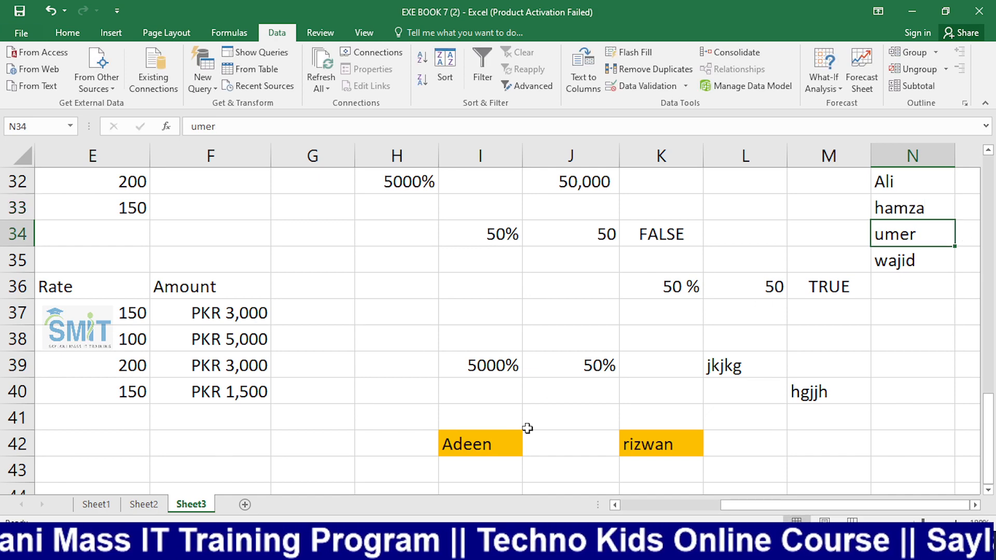
Confirm I42 now rejects the old name, then enter the new N33 name
left_click(504, 442)
type("ad")
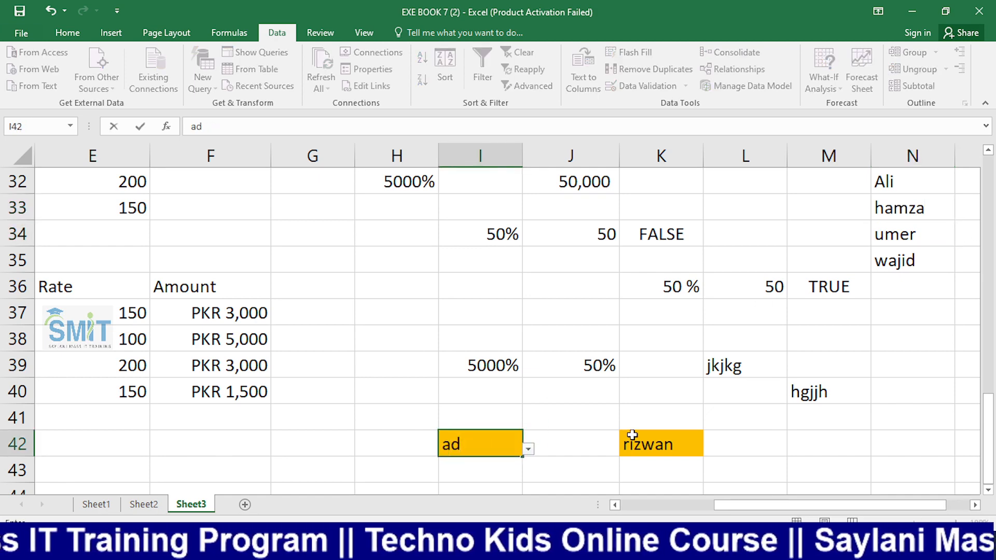
type("een")
key("Return")
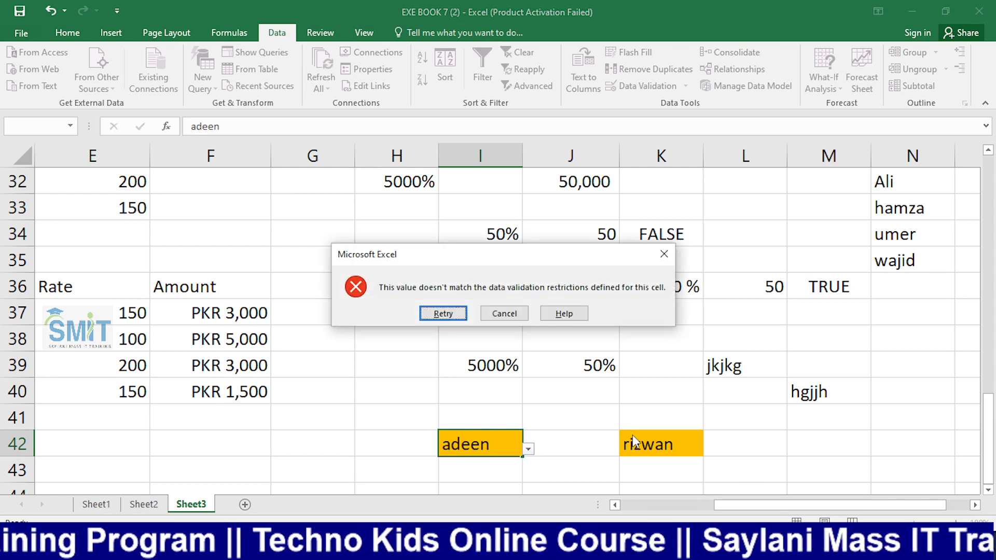
key("Escape")
key("Delete")
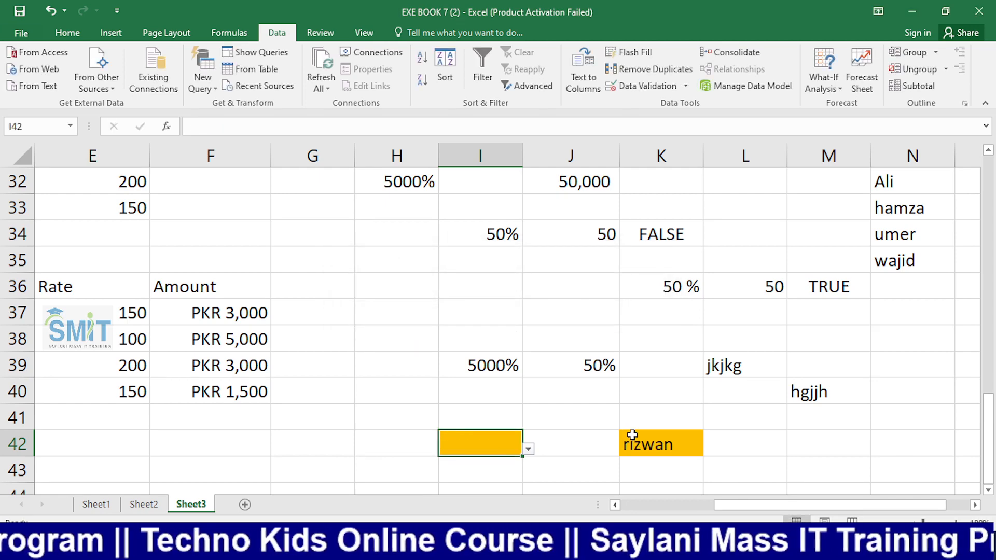
type("ade")
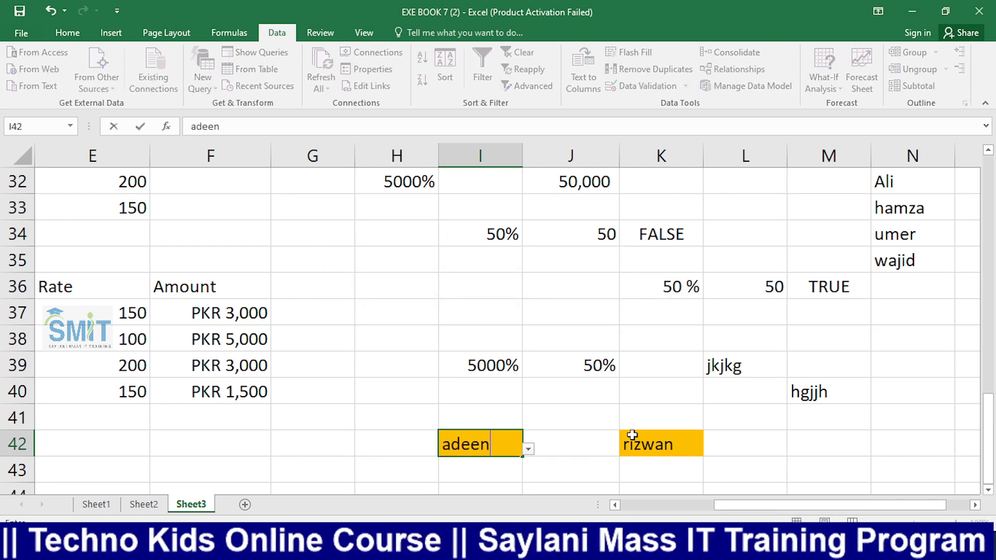
type("en")
key("Return")
key("Return")
key("Return")
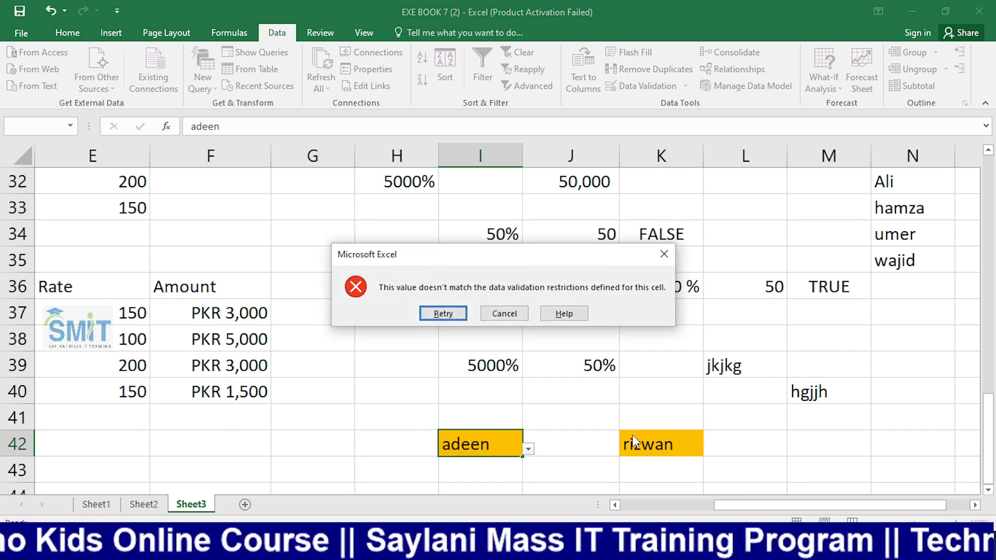
key("Return")
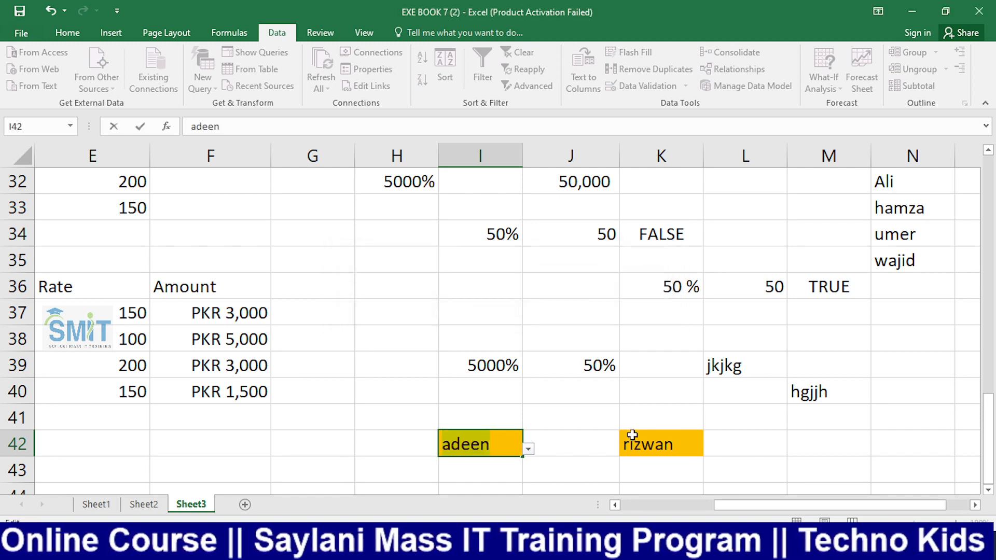
type("hamza")
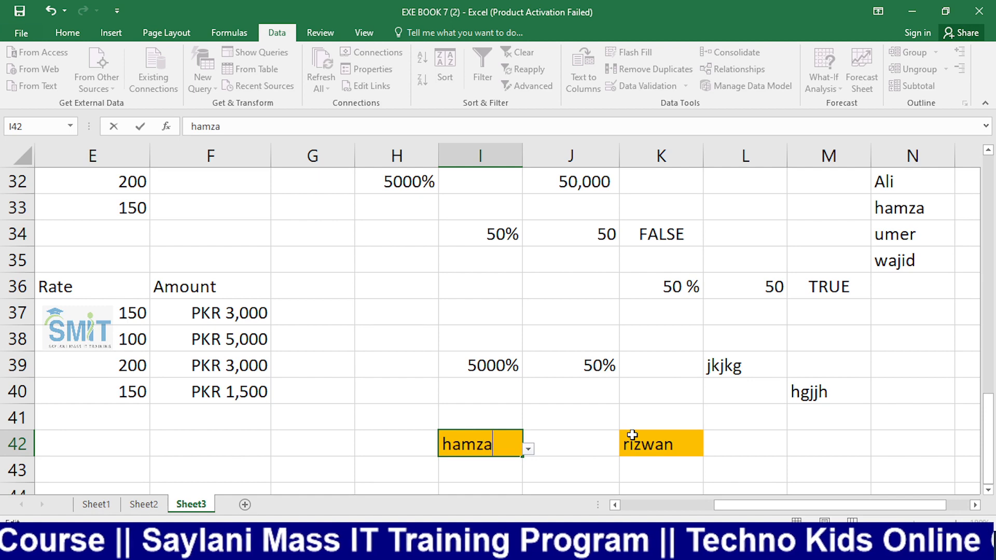
key("Return")
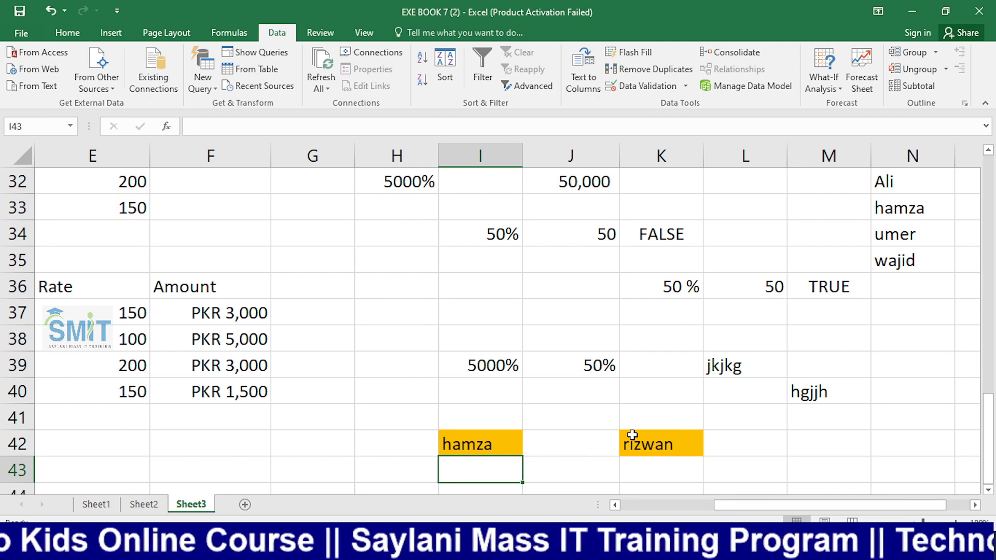
key("alt+Tab")
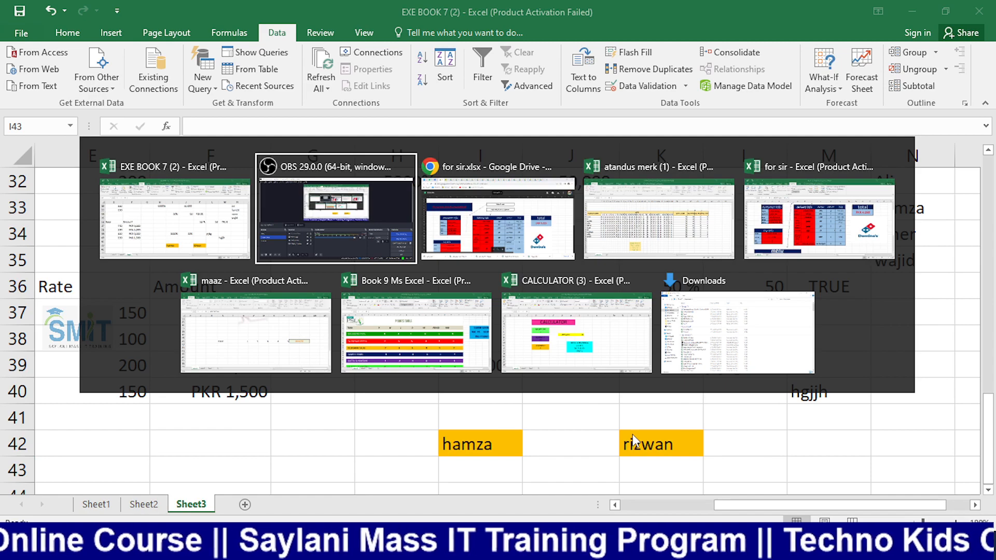
Open I42's Data Validation settings to view its $N$32:$N$35 list rule
left_click(9, 409)
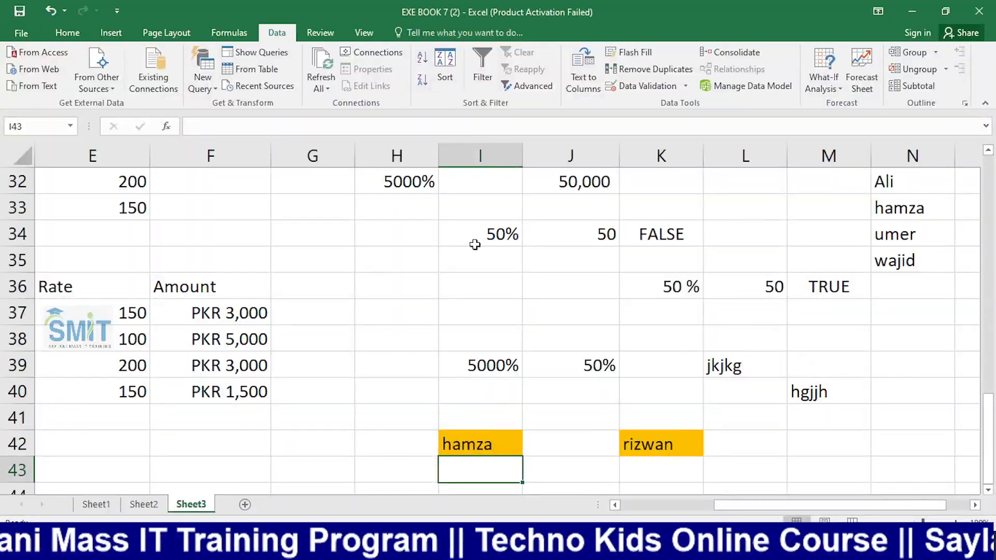
left_click(492, 444)
left_click(644, 86)
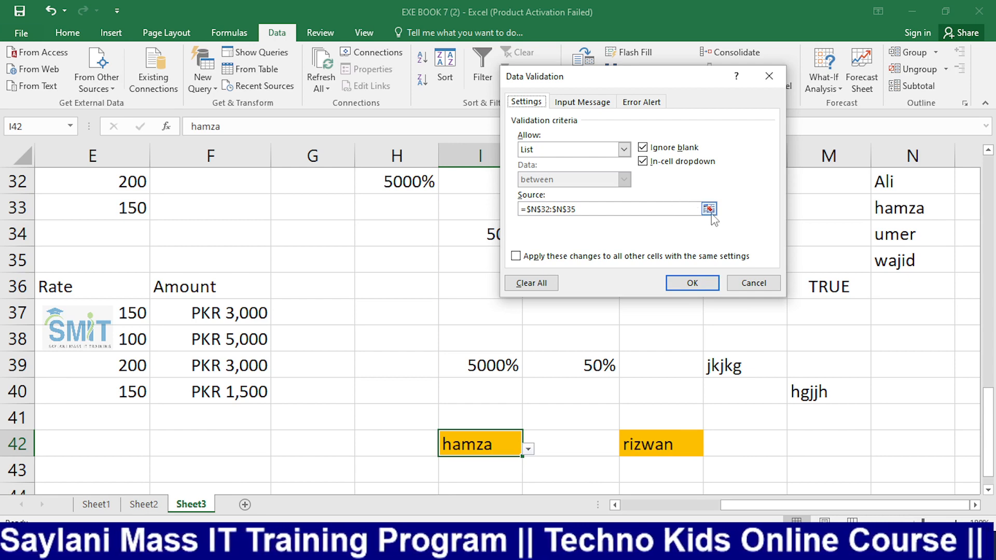
Preview Text length in I42's validation, cancel without changes, and select J35
left_click(624, 150)
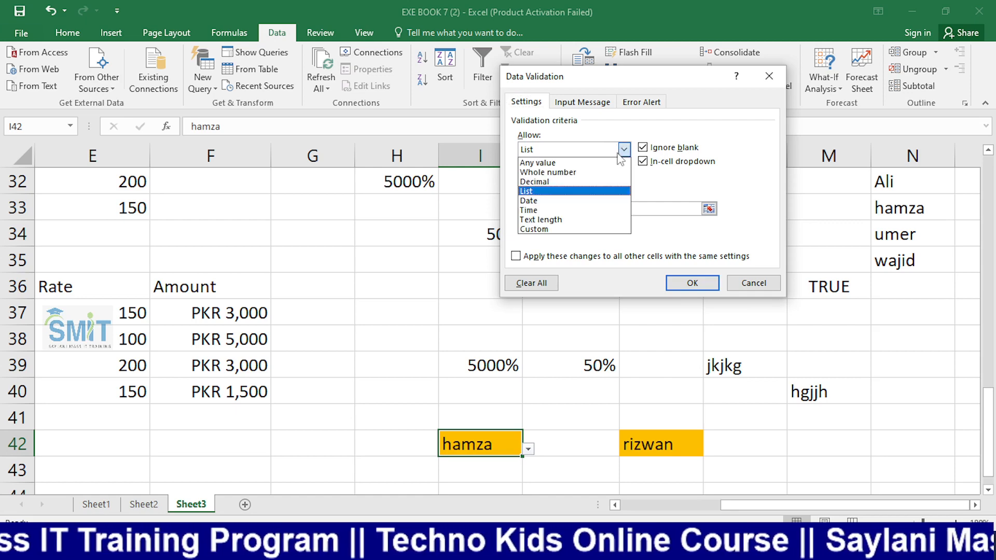
left_click(571, 220)
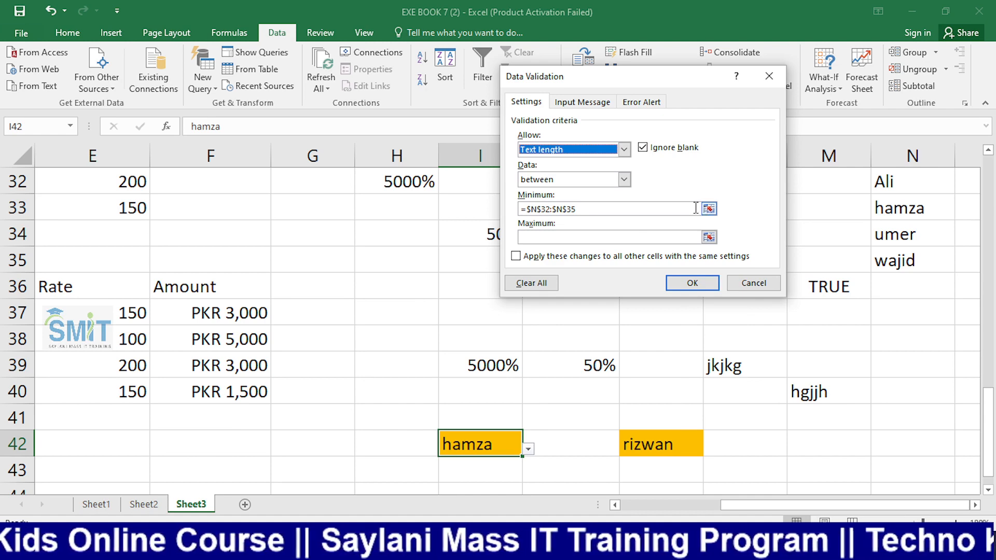
left_click(669, 209)
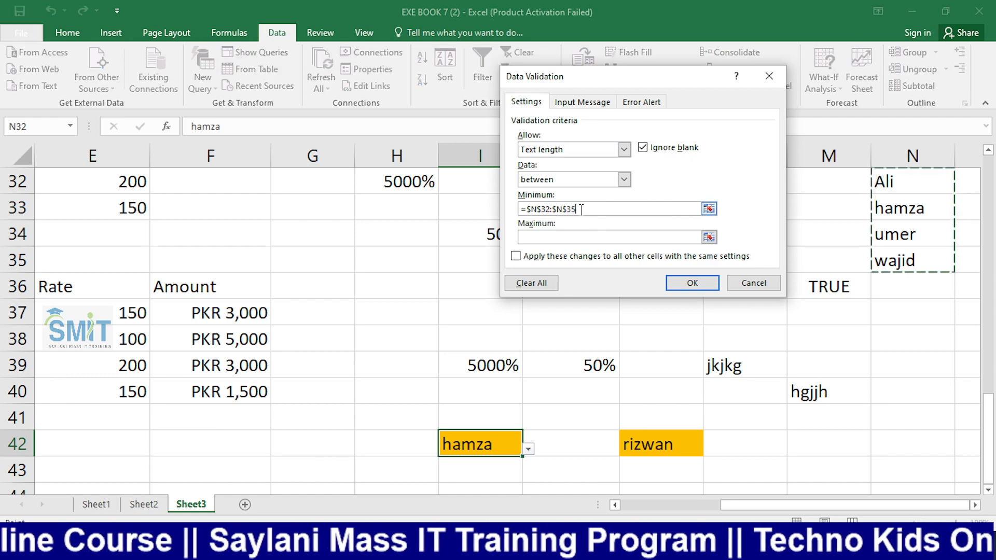
left_click_drag(584, 209, 508, 209)
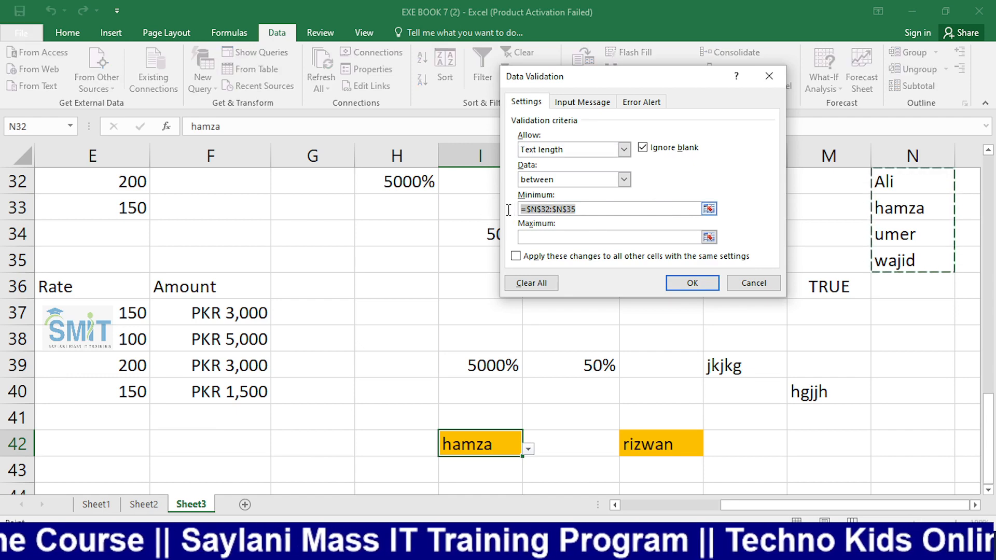
left_click(758, 284)
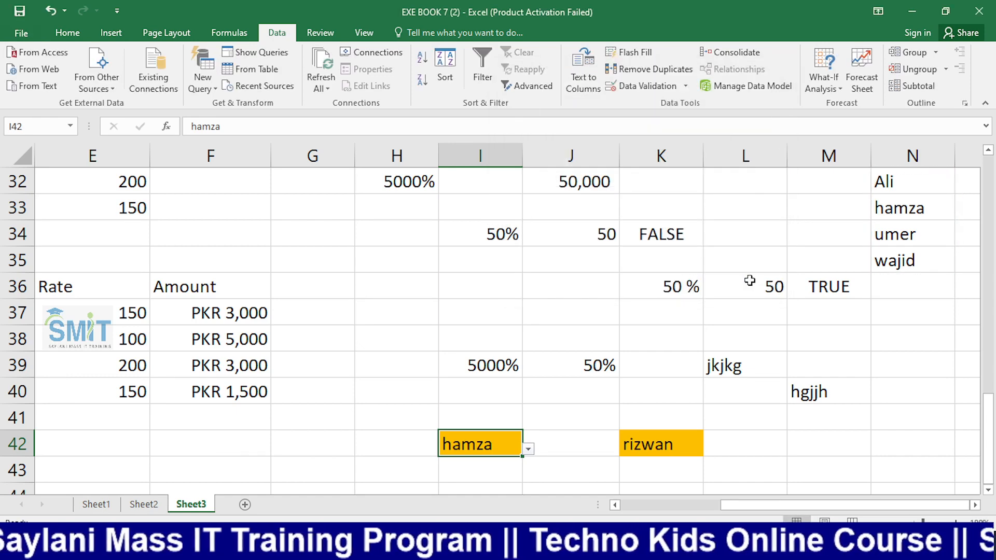
left_click(548, 270)
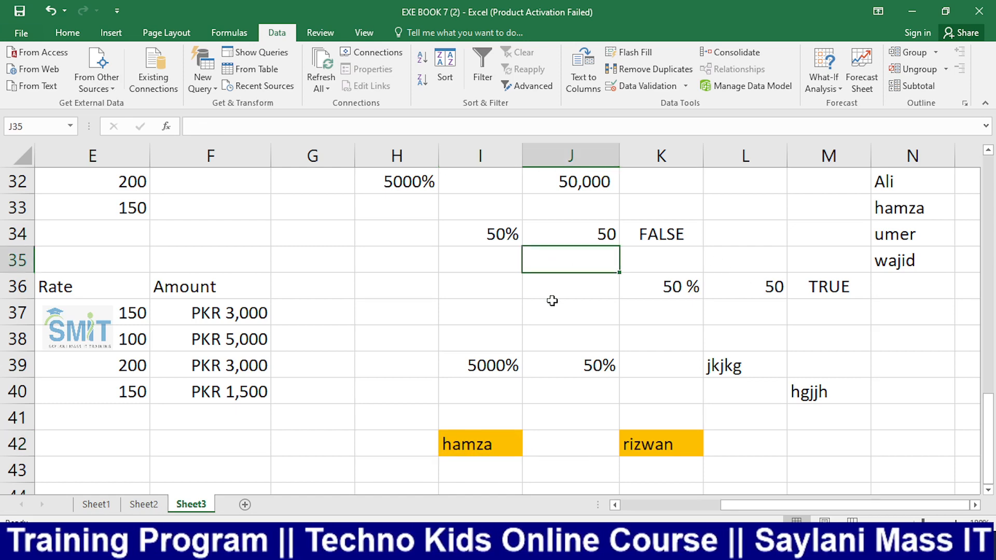
key("alt+Tab")
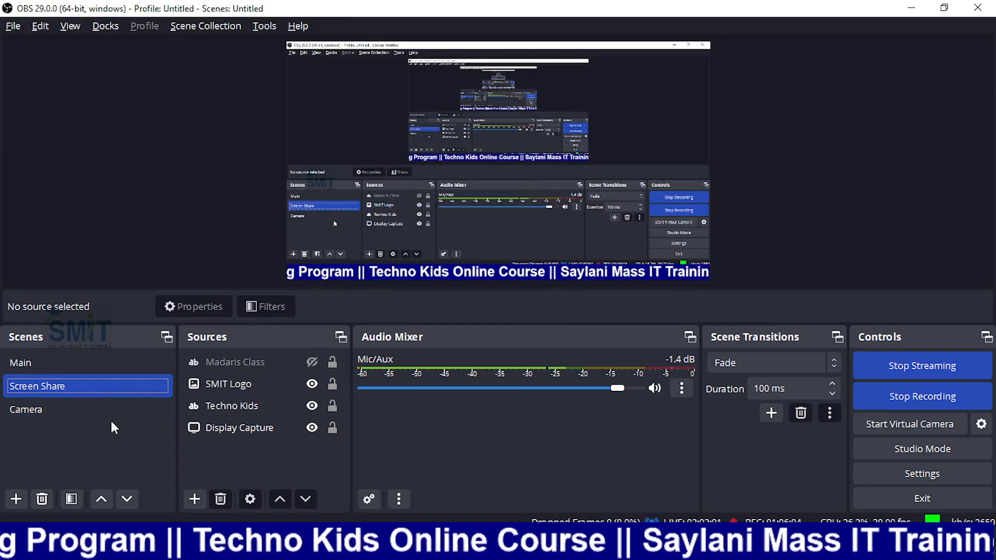